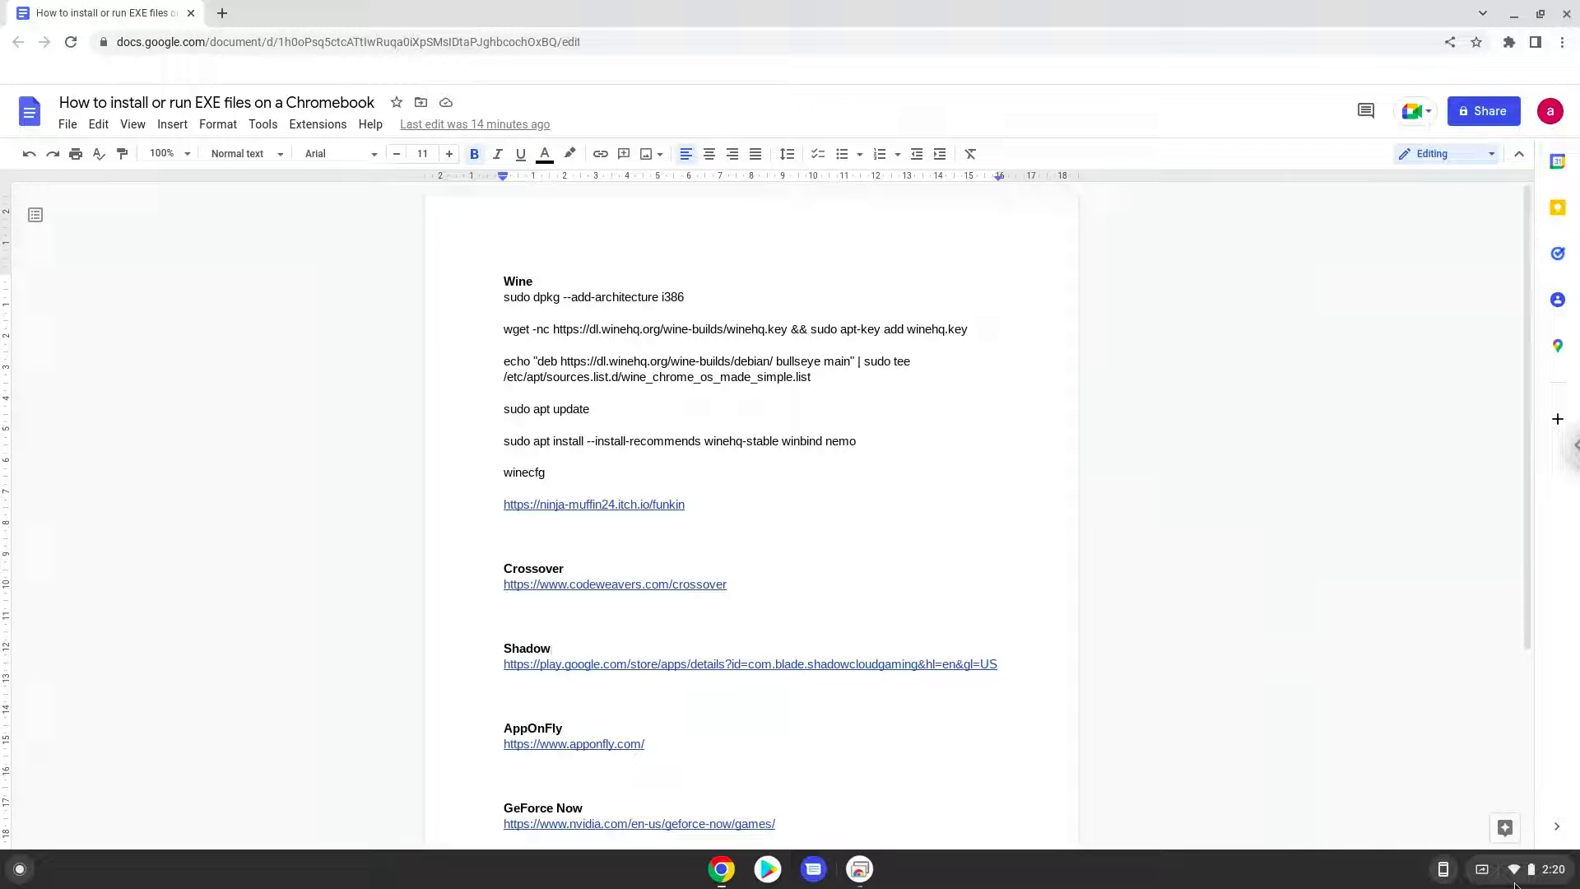
# - Open the ChromeOS Settings at the advanced Developers section
pyautogui.click(1517, 856)
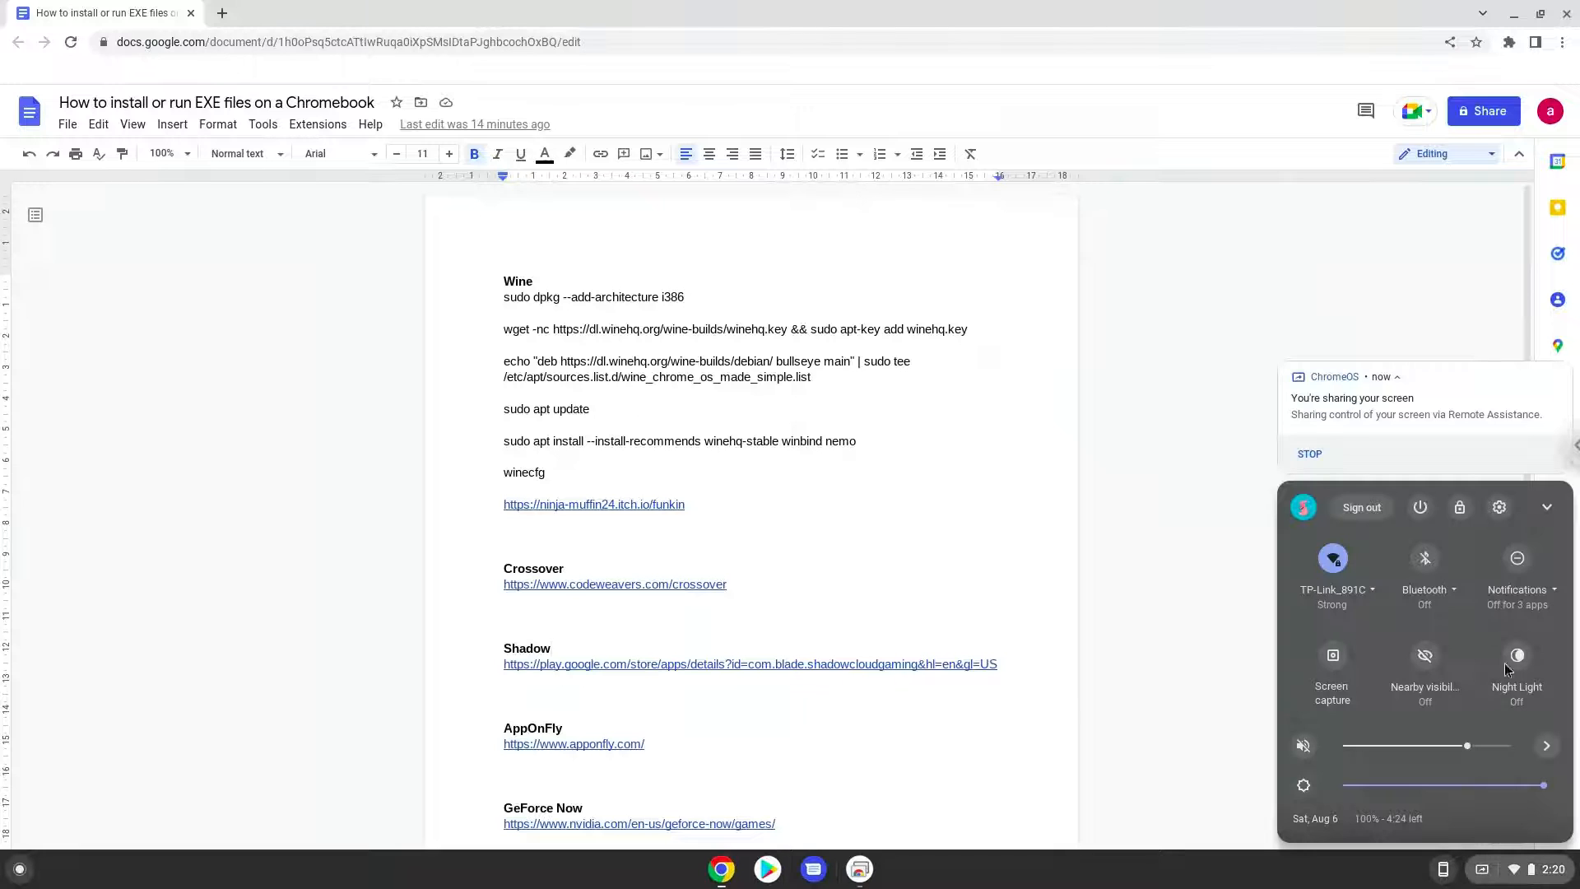
pyautogui.click(1499, 508)
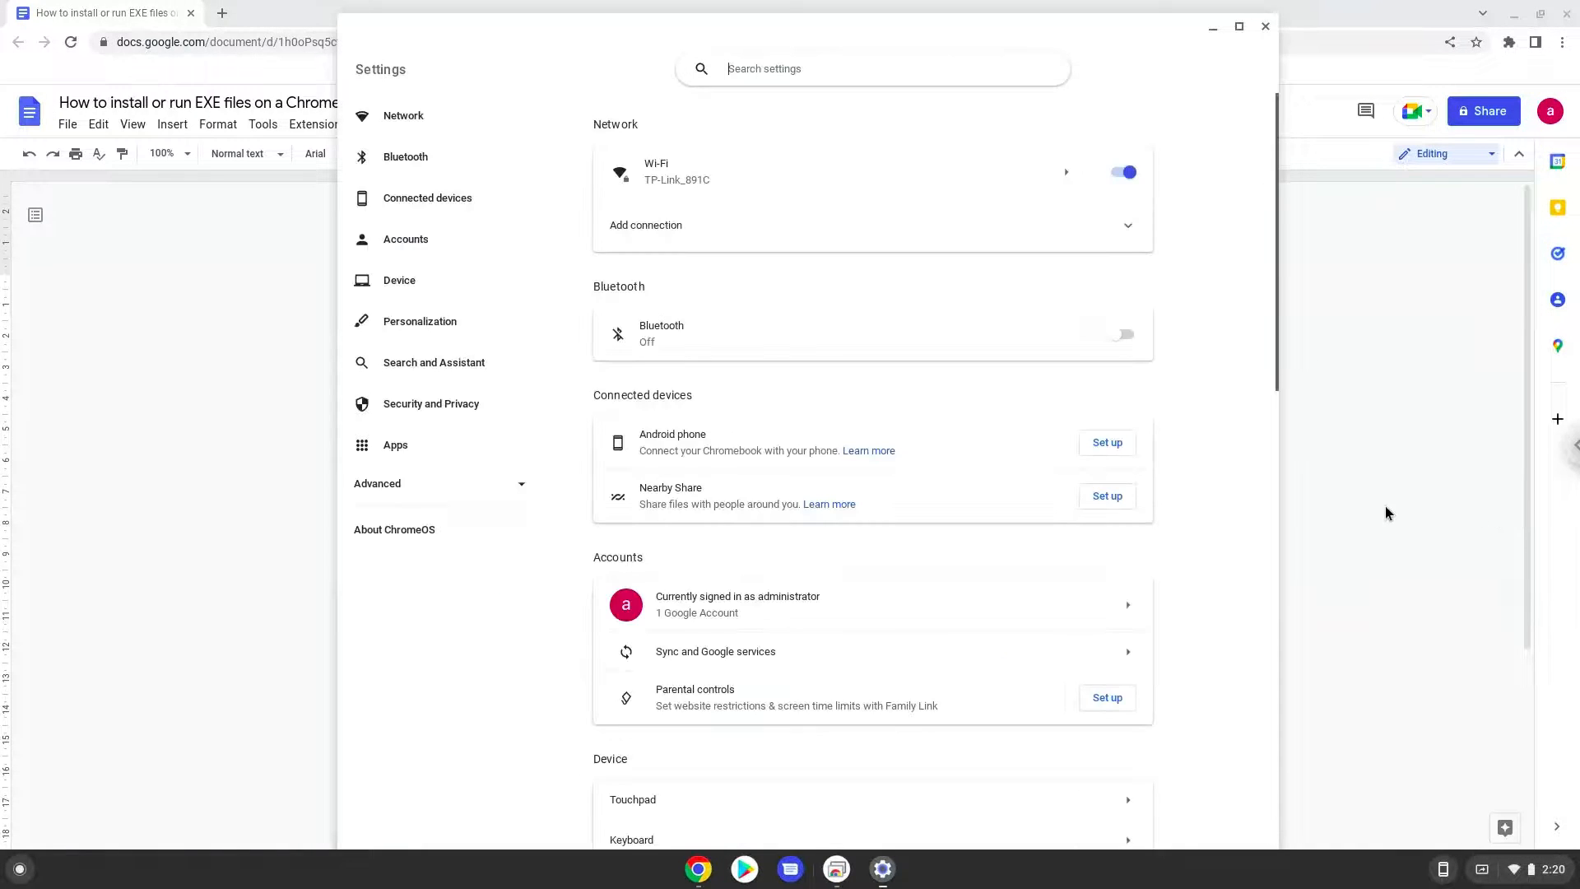
pyautogui.click(471, 493)
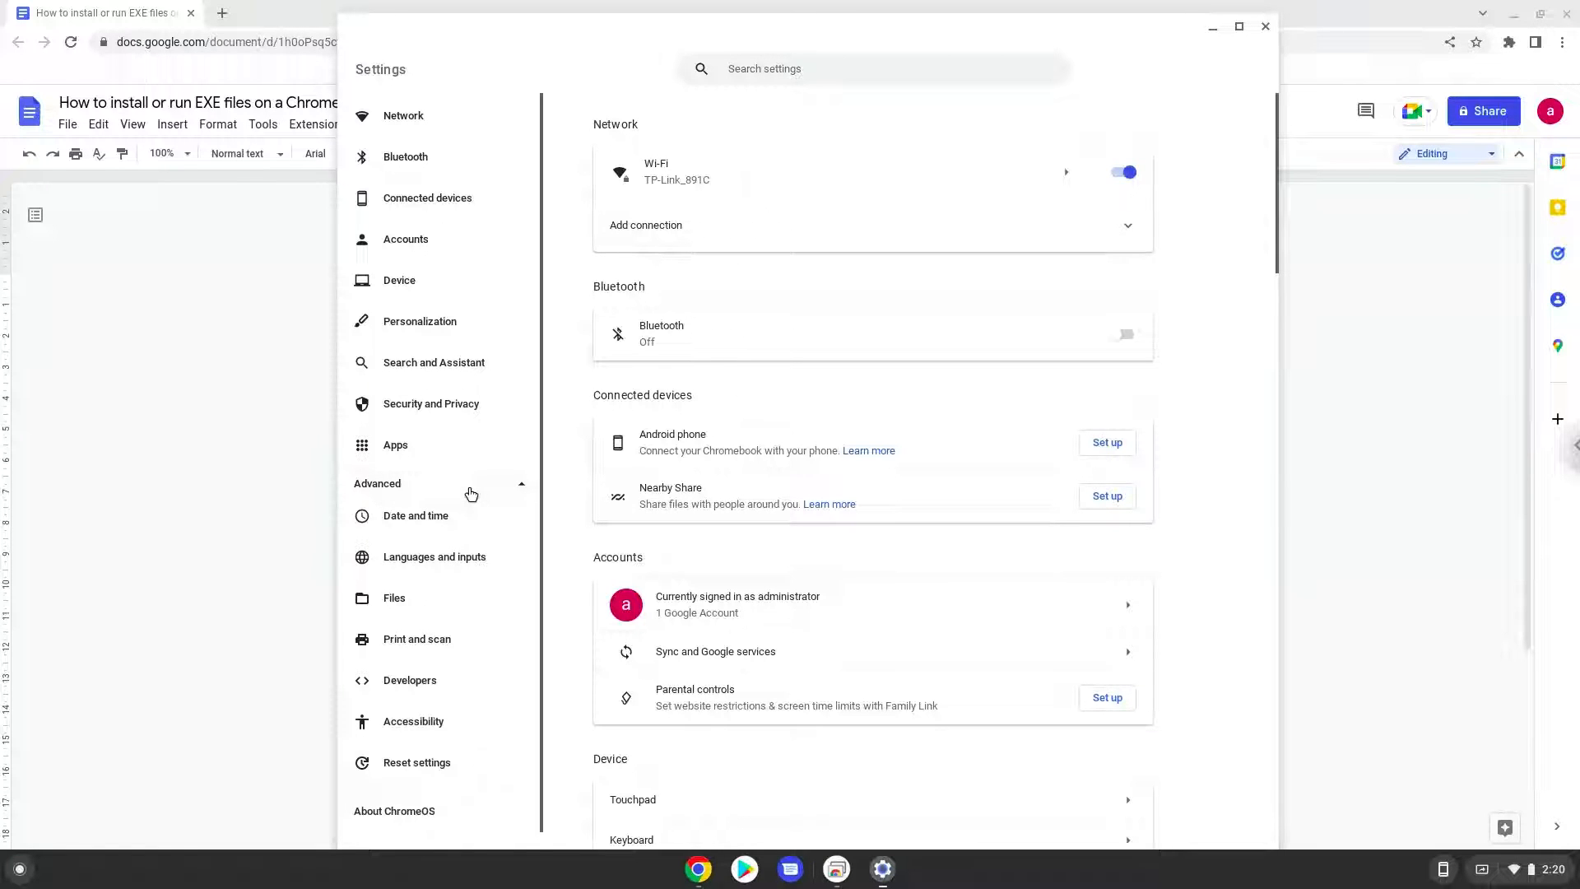
pyautogui.click(451, 687)
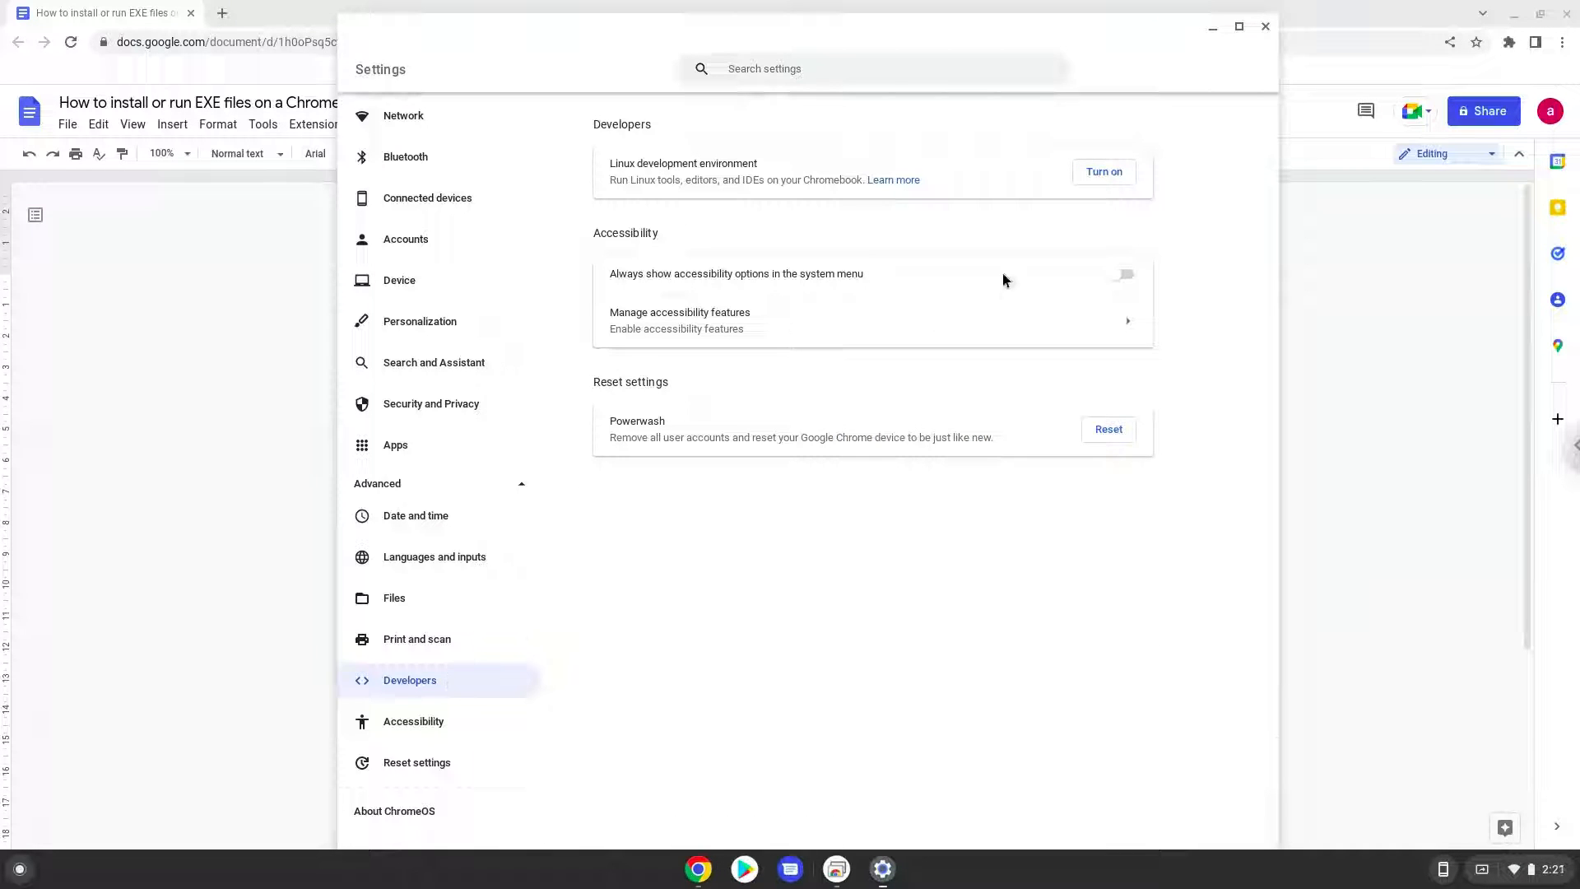
# - Turn on the Linux development environment and complete its setup, then close the new terminal and the Settings window
pyautogui.click(1097, 174)
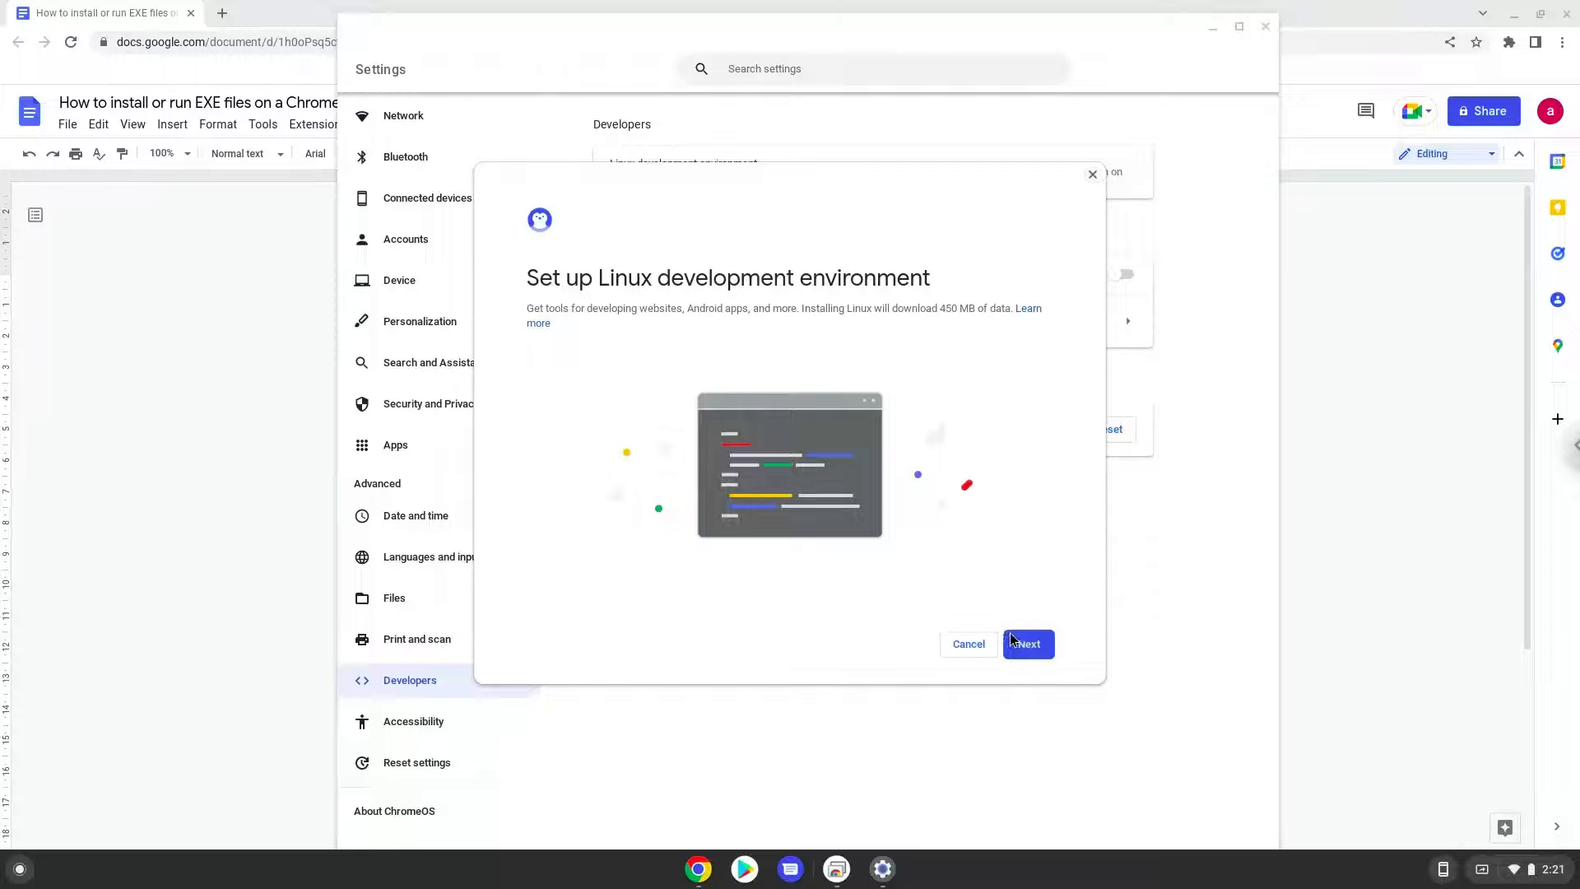
pyautogui.click(1013, 643)
pyautogui.click(1013, 643)
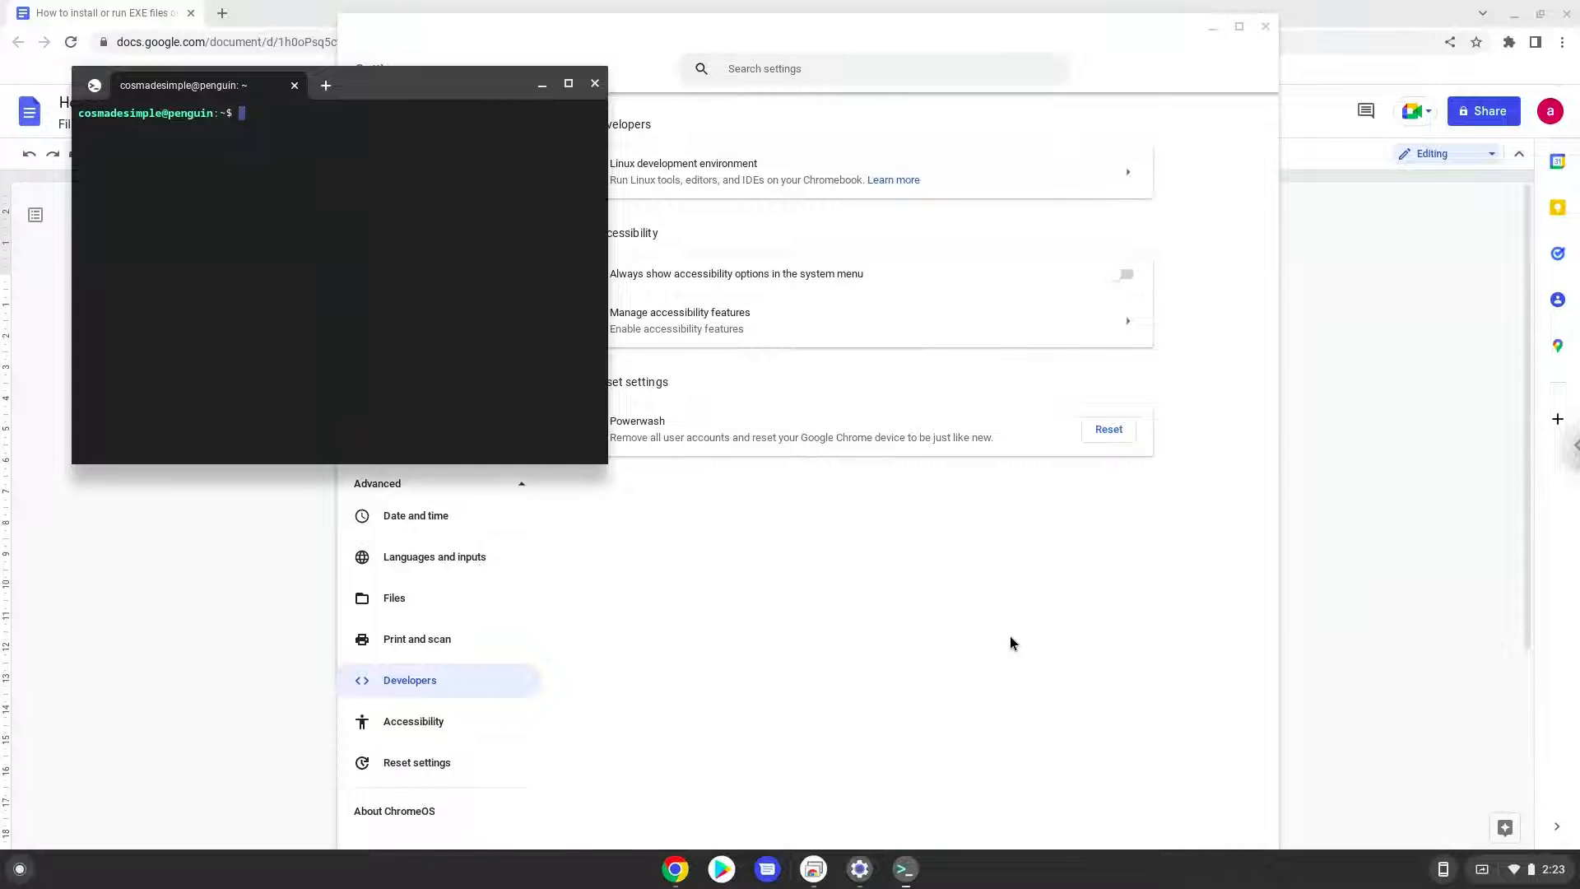
pyautogui.click(595, 85)
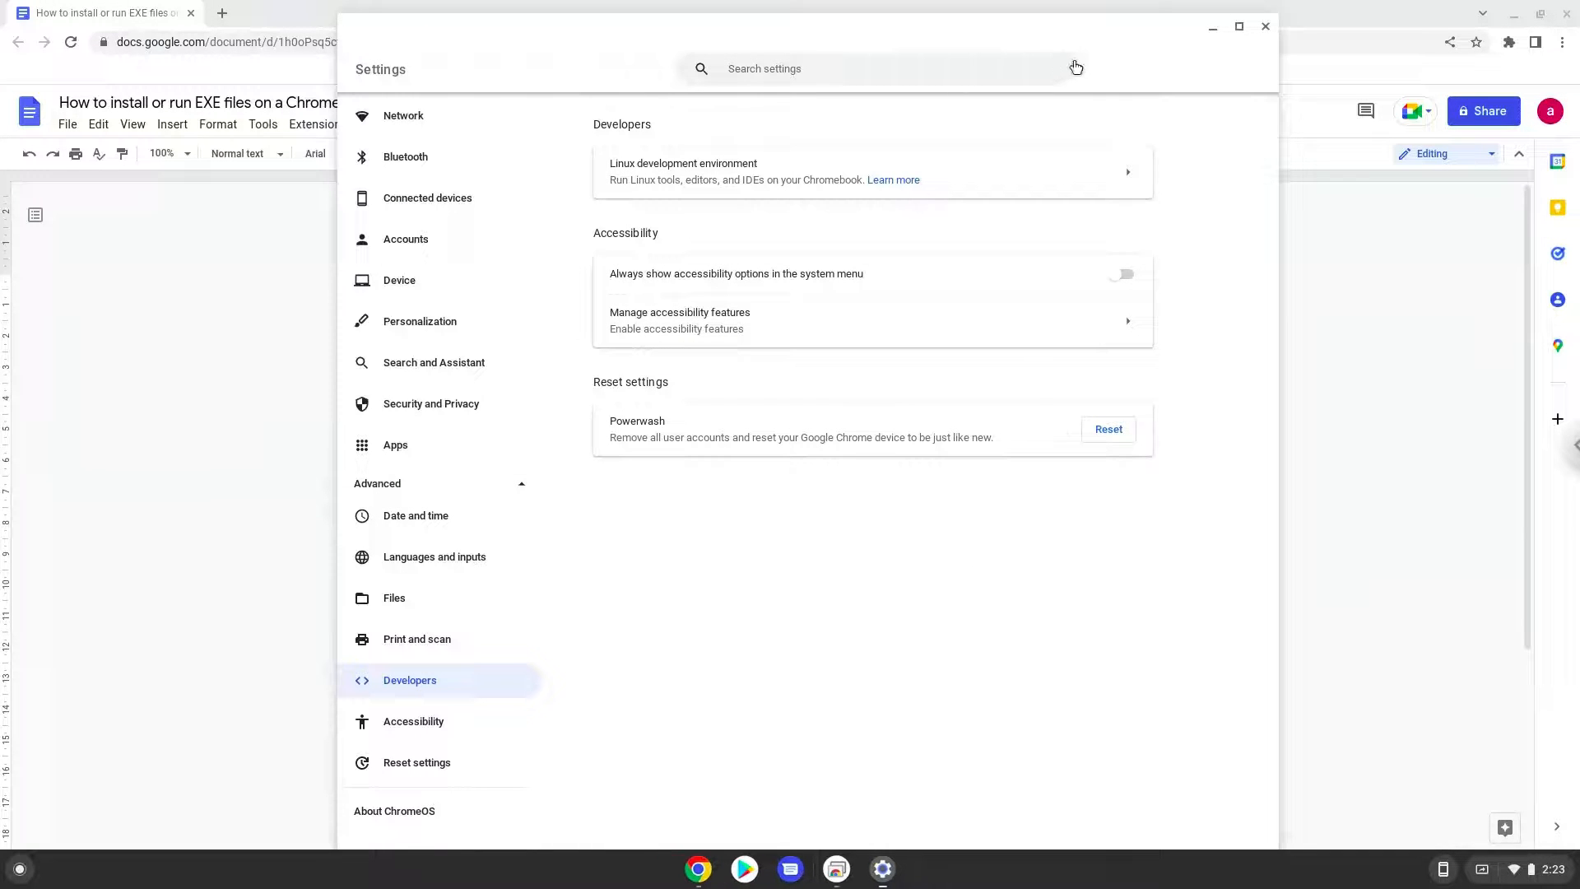
pyautogui.click(1265, 29)
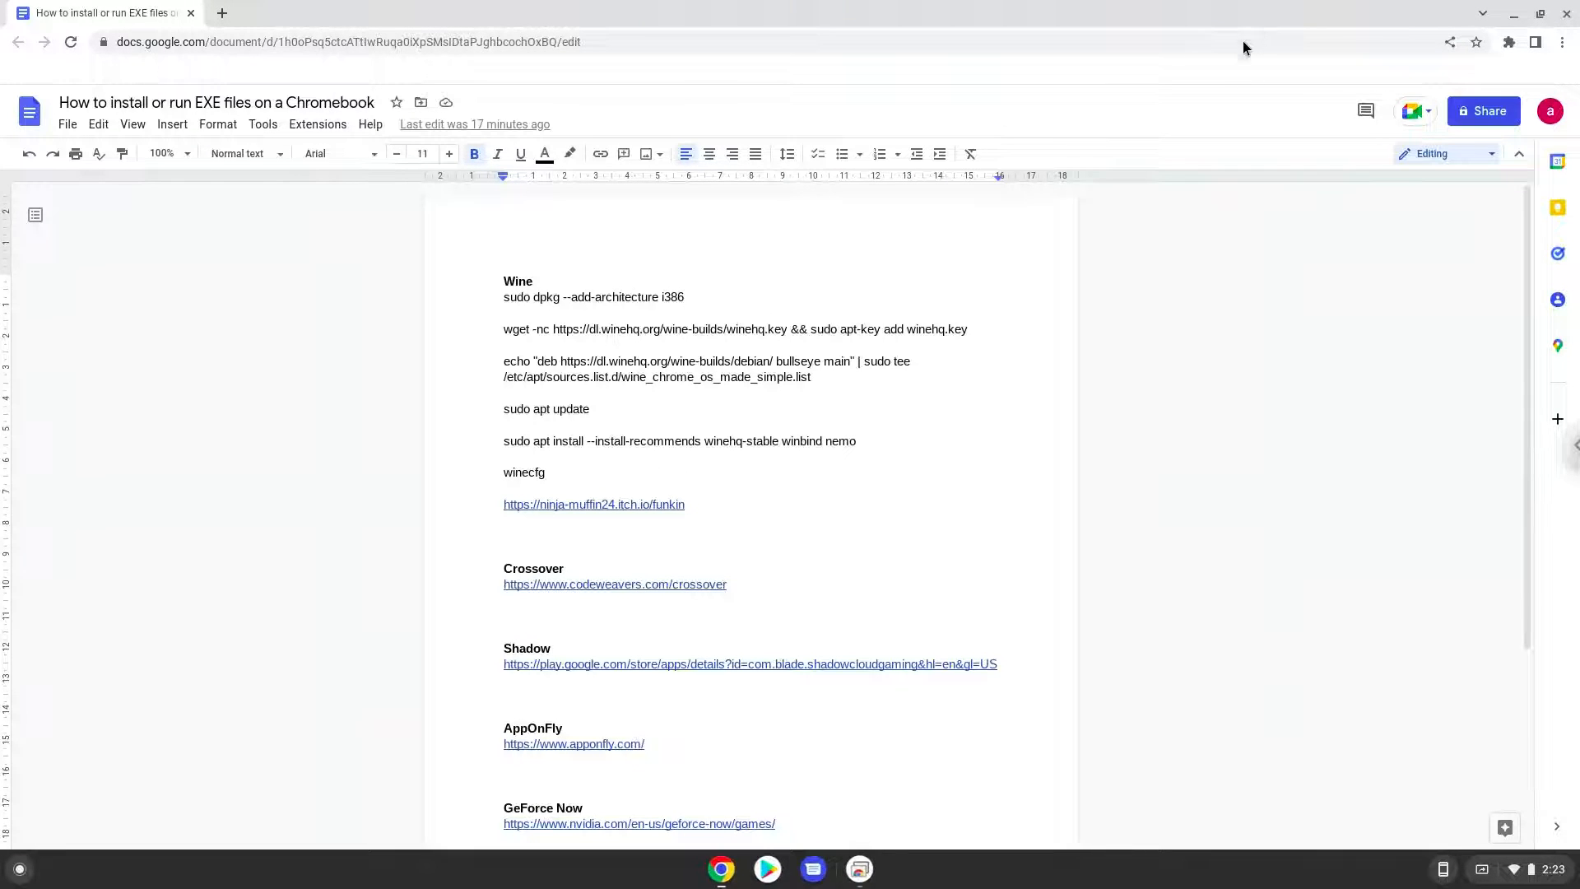
# - Copy the command "sudo dpkg --add-architecture i386" from the document's Wine section
pyautogui.tripleClick(598, 297)
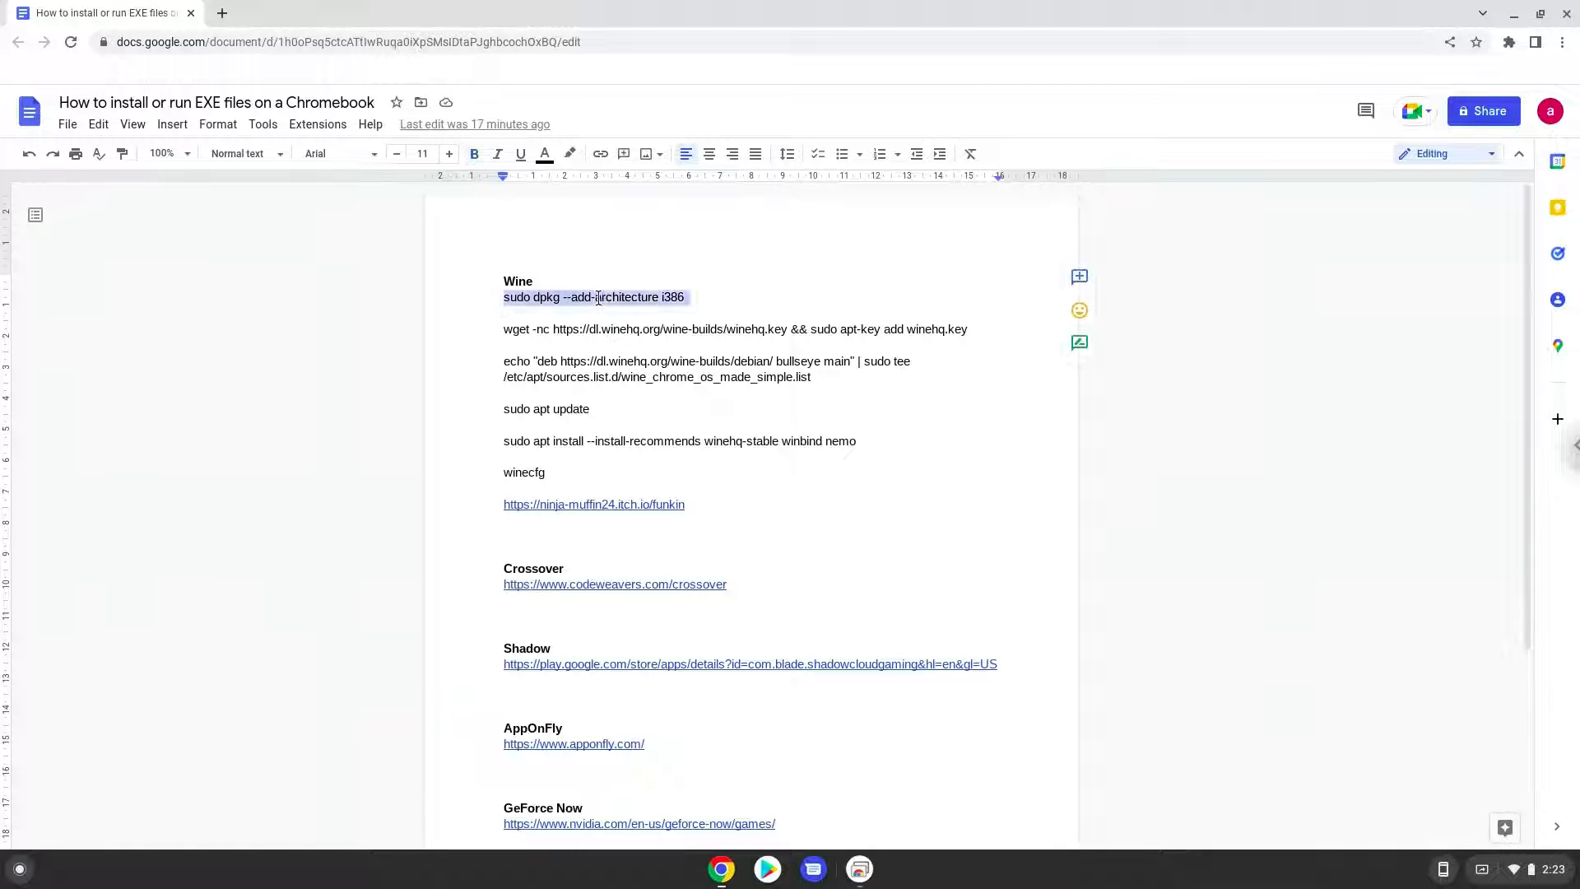
pyautogui.rightClick(605, 304)
pyautogui.click(646, 356)
# - Open a penguin session in the Terminal app, maximize its window and run the copied command "sudo dpkg --add-architecture i386"
pyautogui.click(20, 869)
pyautogui.write('terminal')
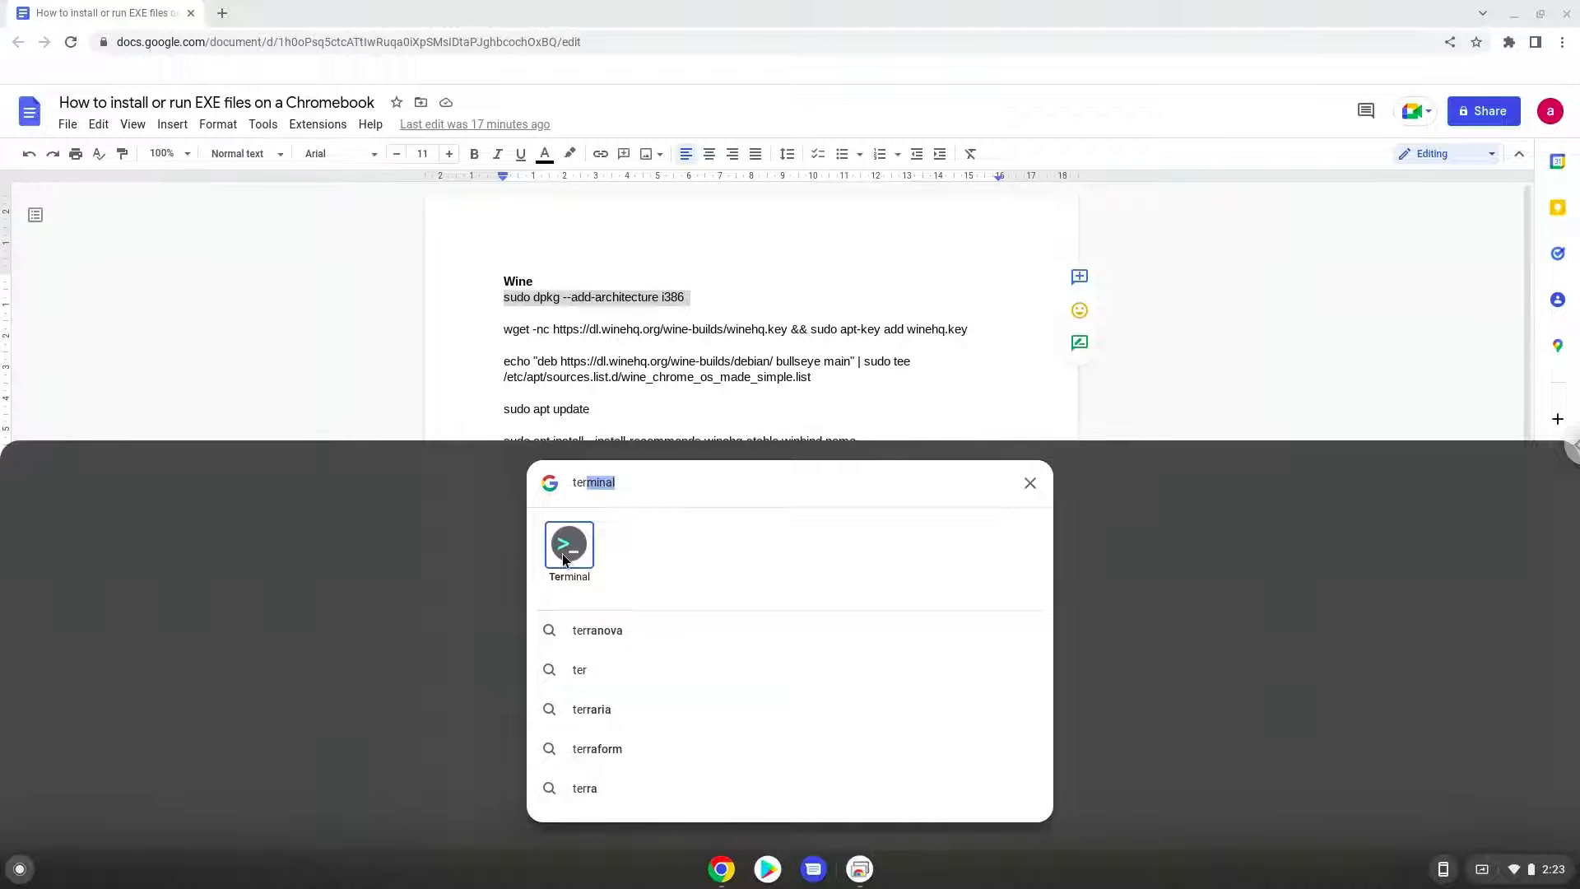
pyautogui.click(565, 558)
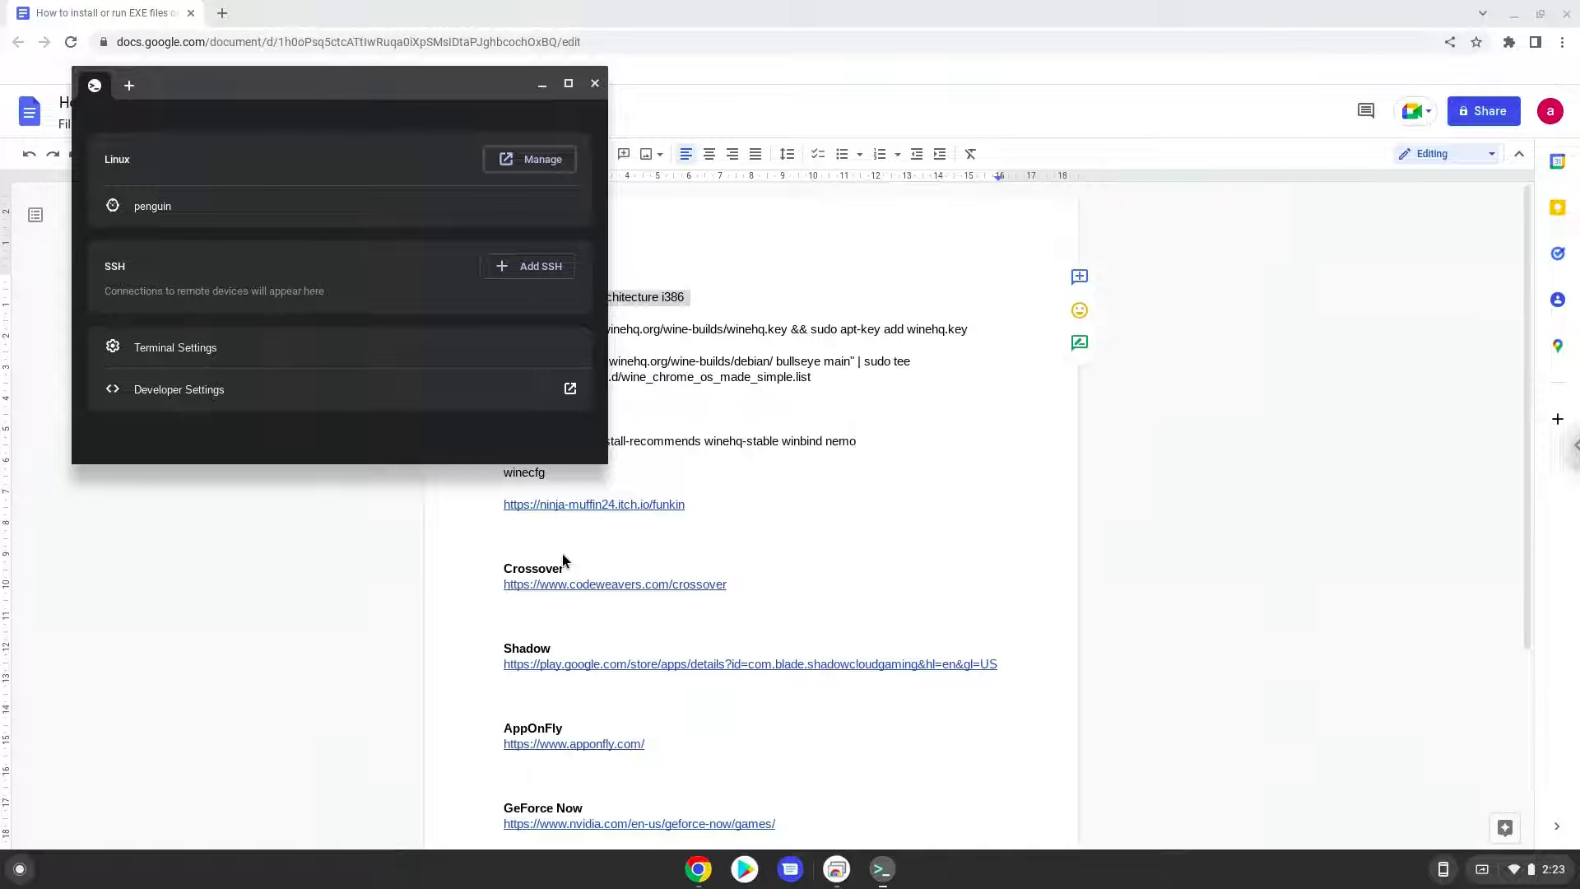
pyautogui.click(403, 207)
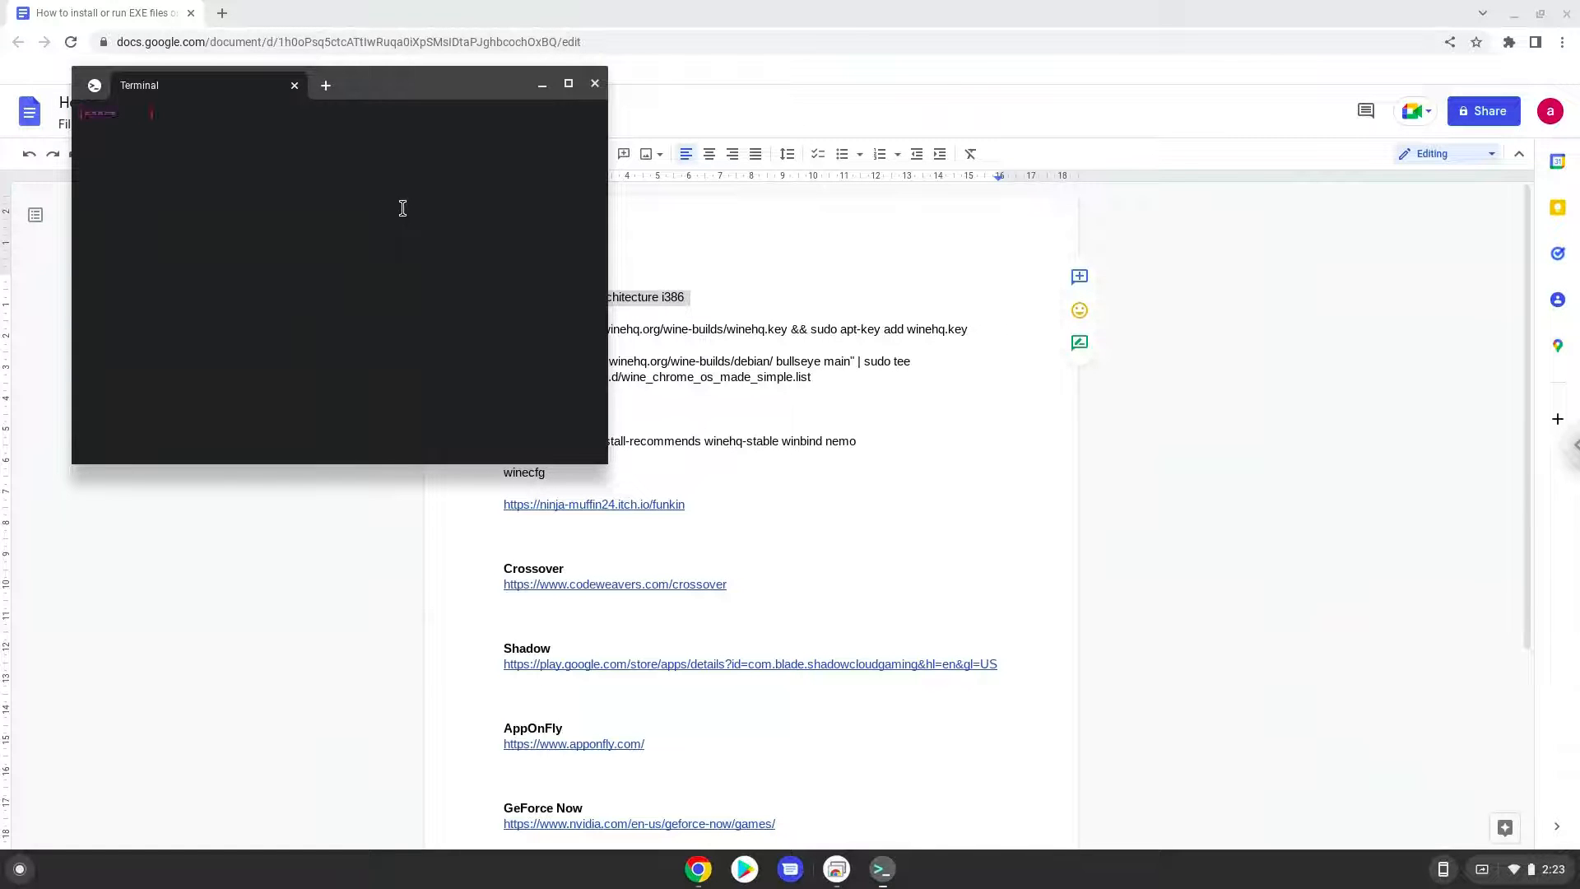
pyautogui.doubleClick(406, 82)
pyautogui.hotkey('ctrl', 'shift', 'v')
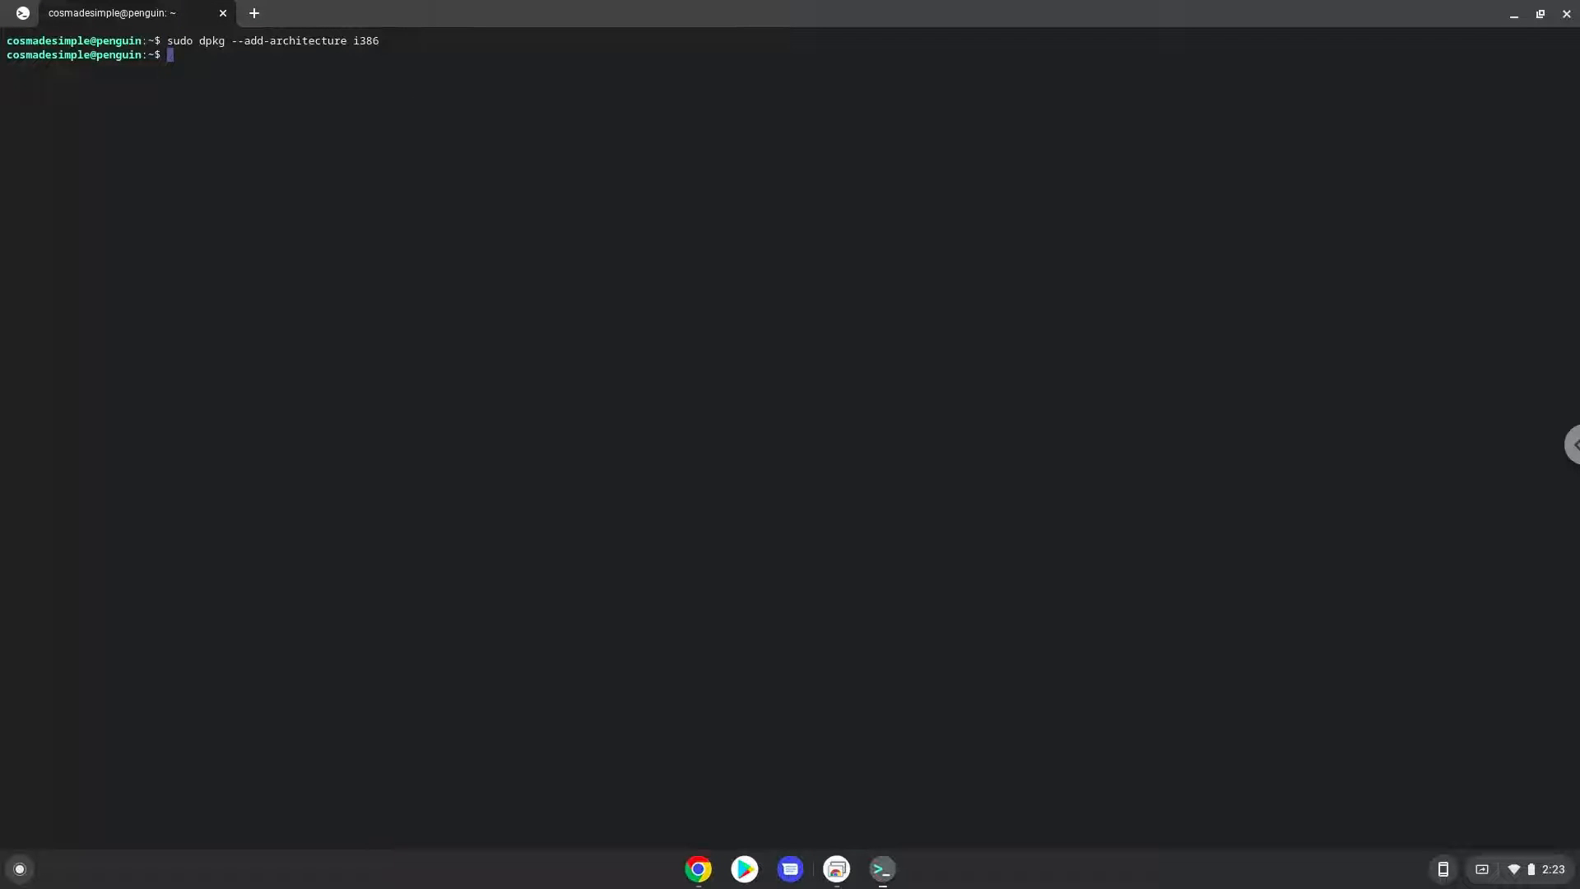
pyautogui.click(700, 870)
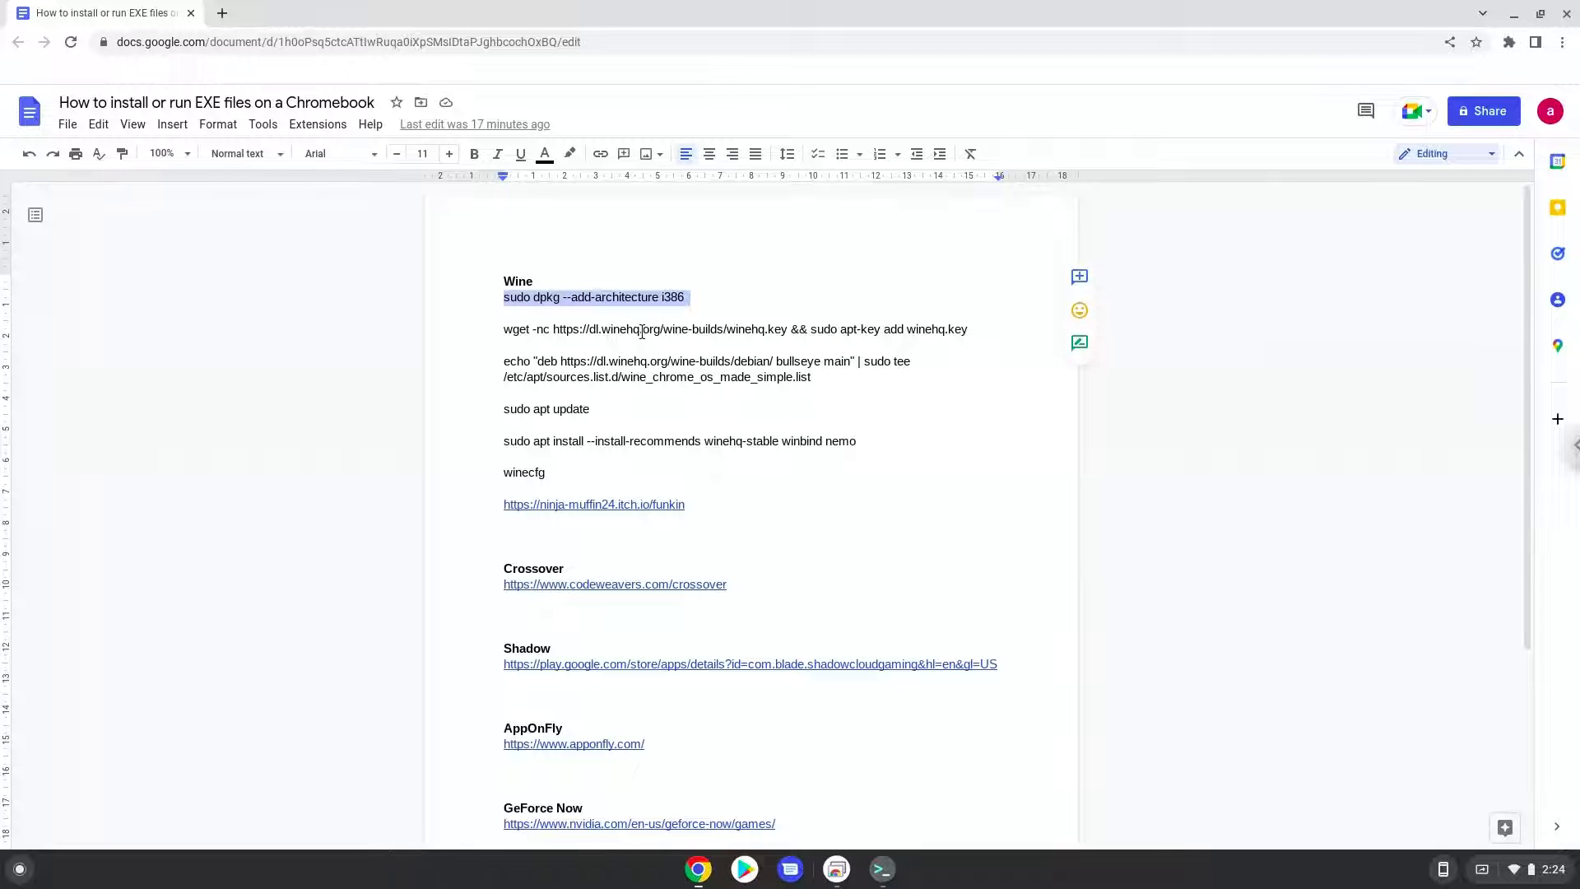
pyautogui.tripleClick(642, 330)
pyautogui.rightClick(642, 331)
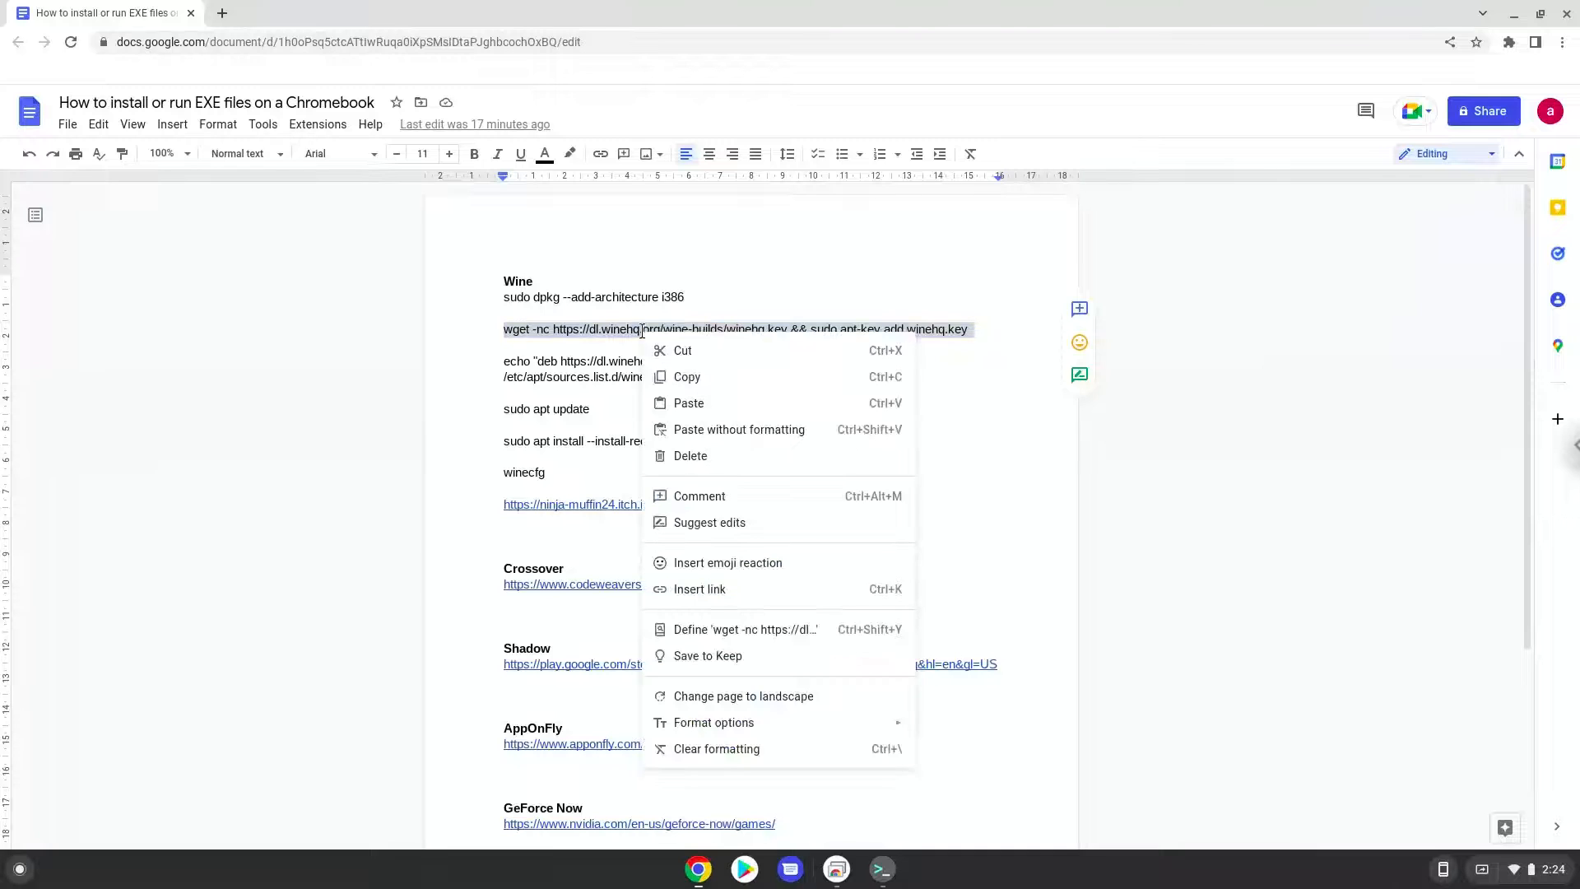
pyautogui.click(680, 381)
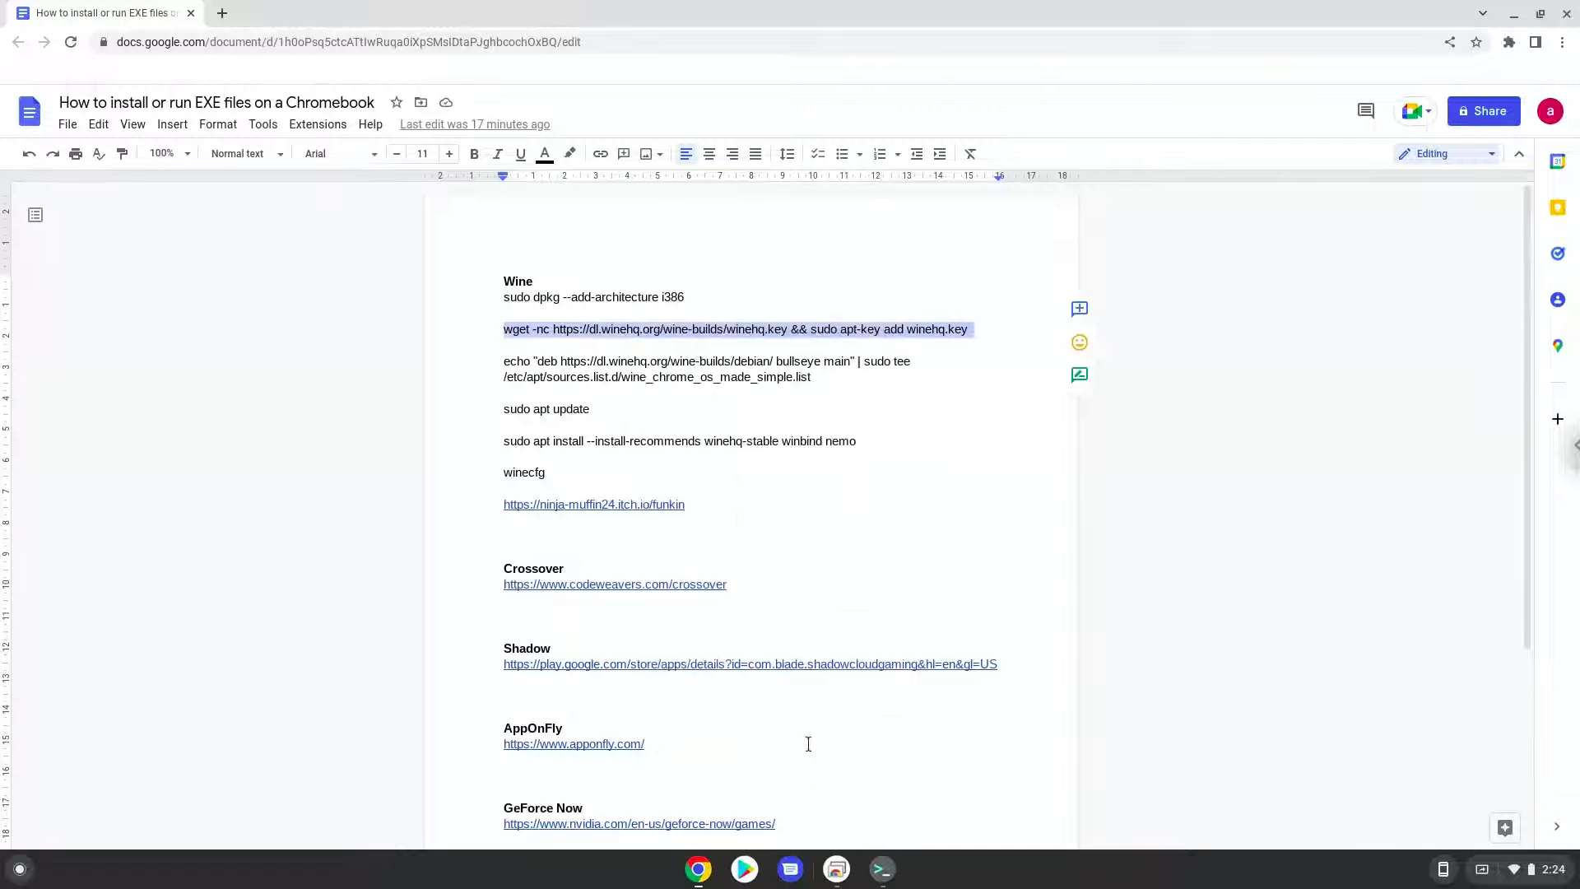
pyautogui.click(882, 869)
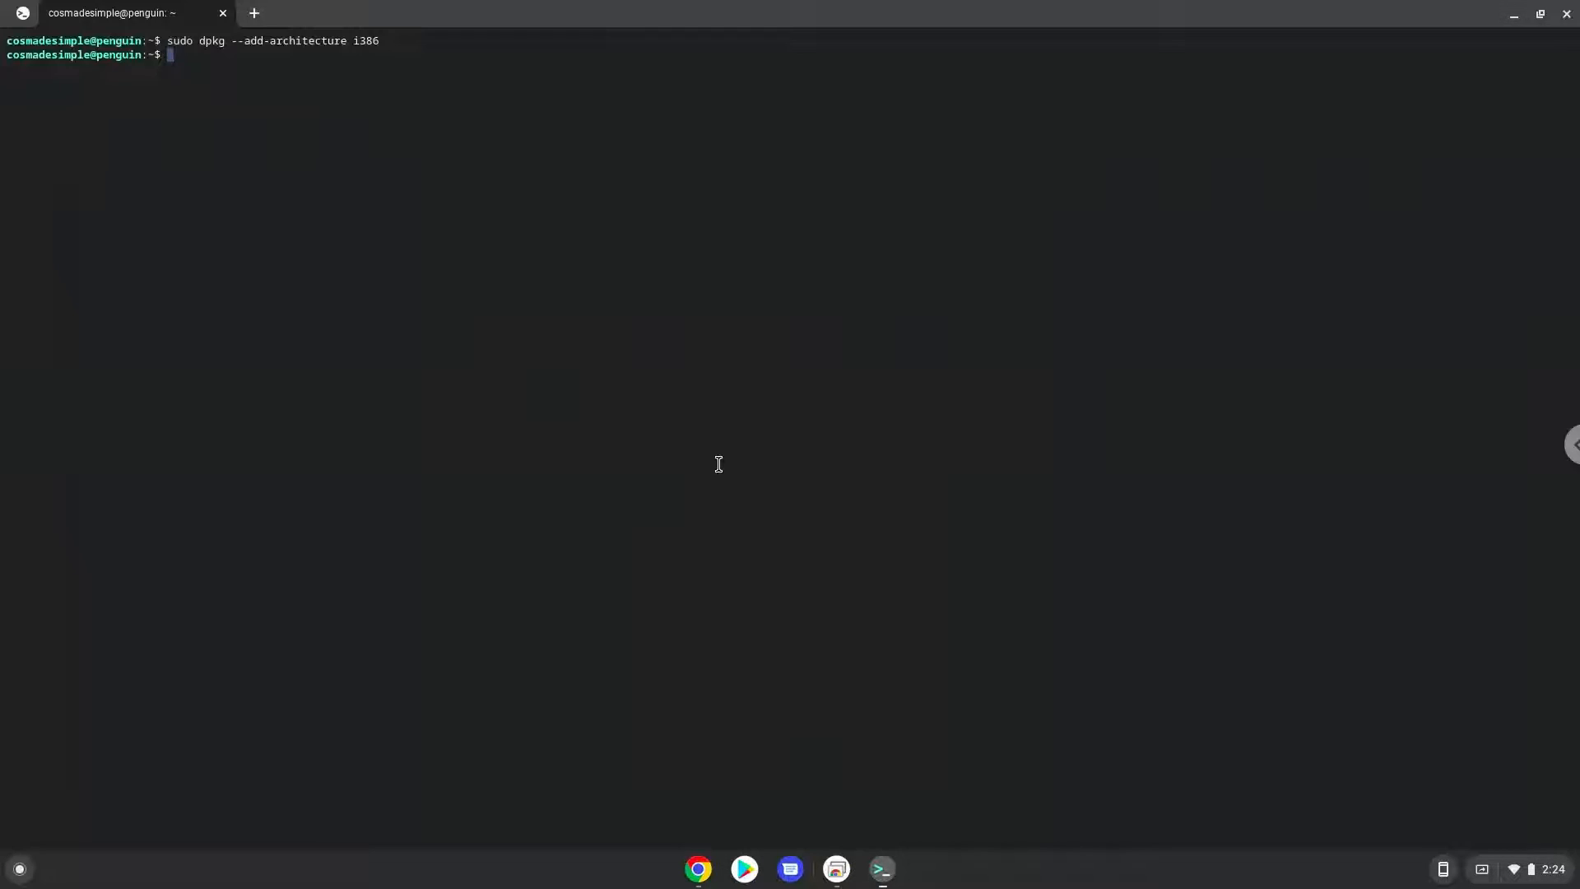
pyautogui.hotkey('ctrl', 'shift', 'v')
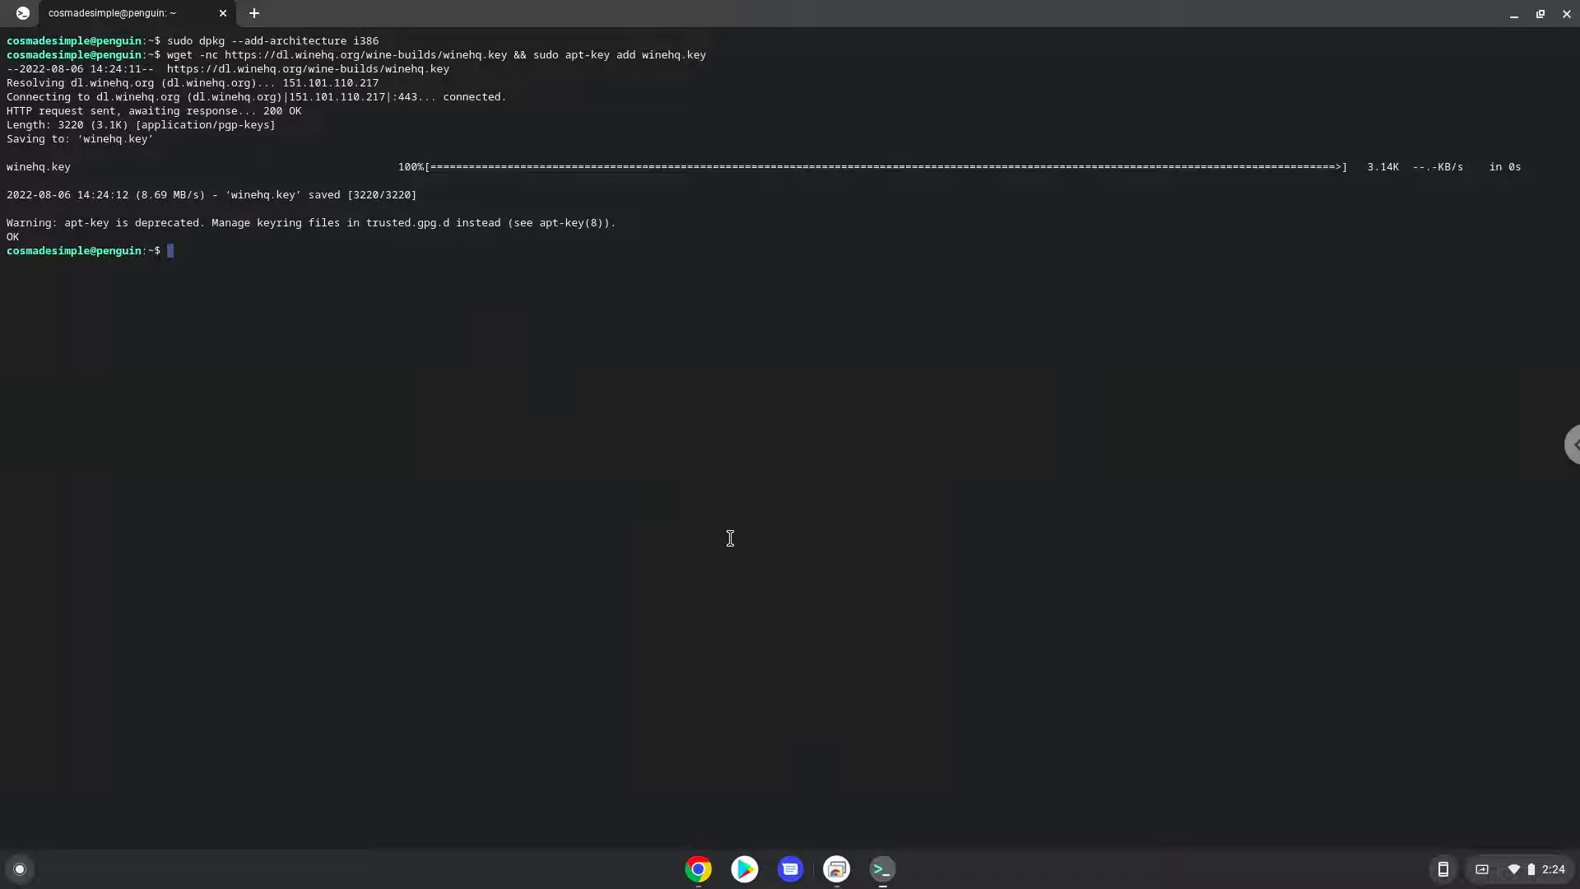
pyautogui.click(698, 869)
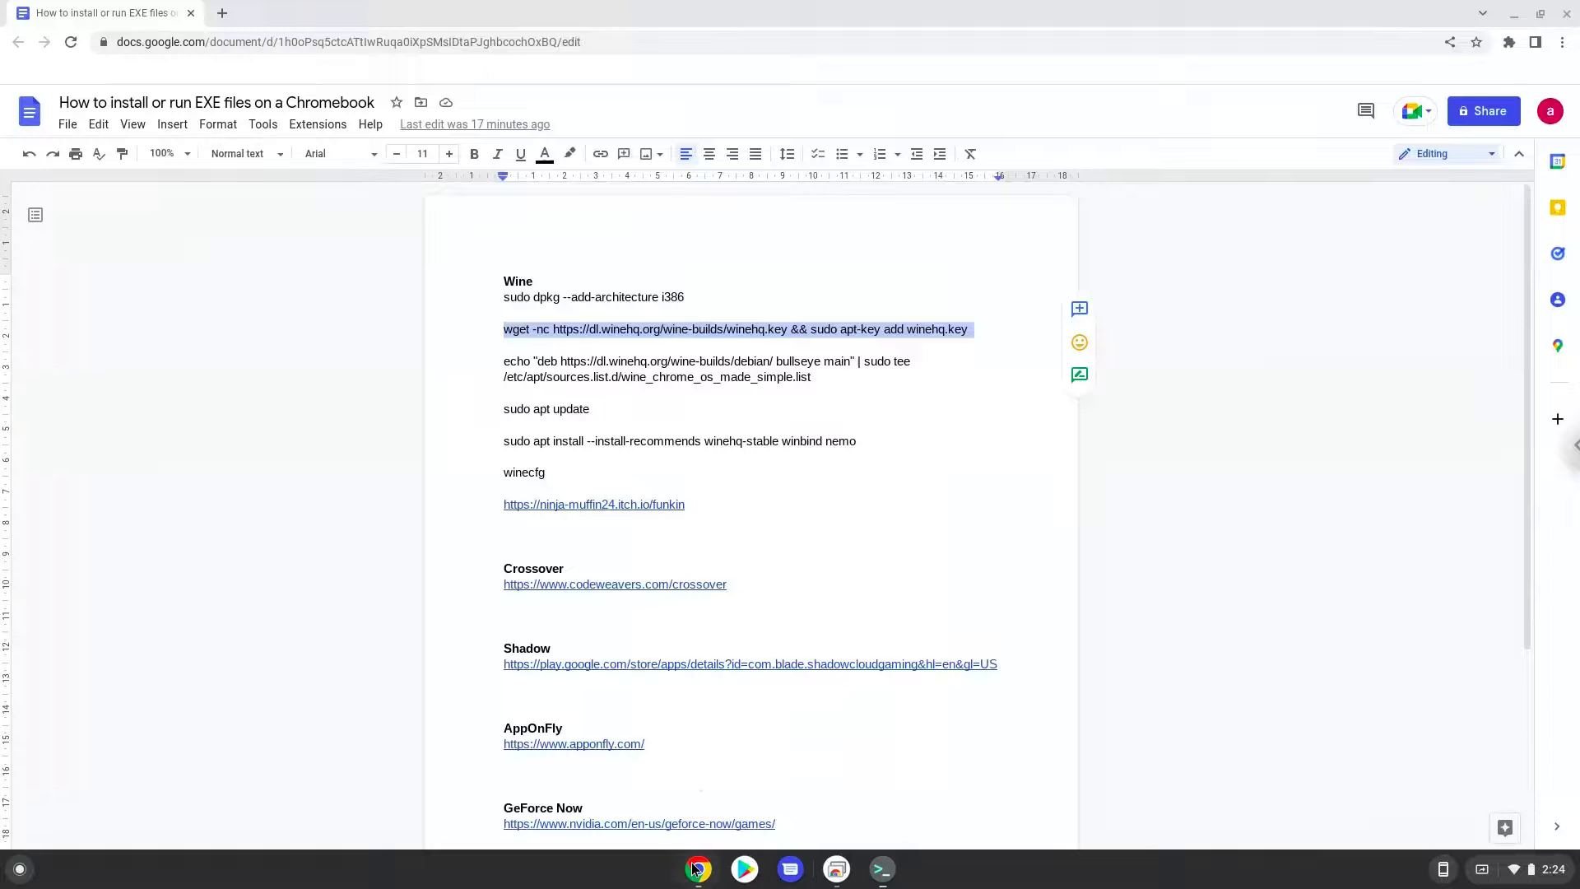
pyautogui.tripleClick(688, 362)
pyautogui.rightClick(688, 362)
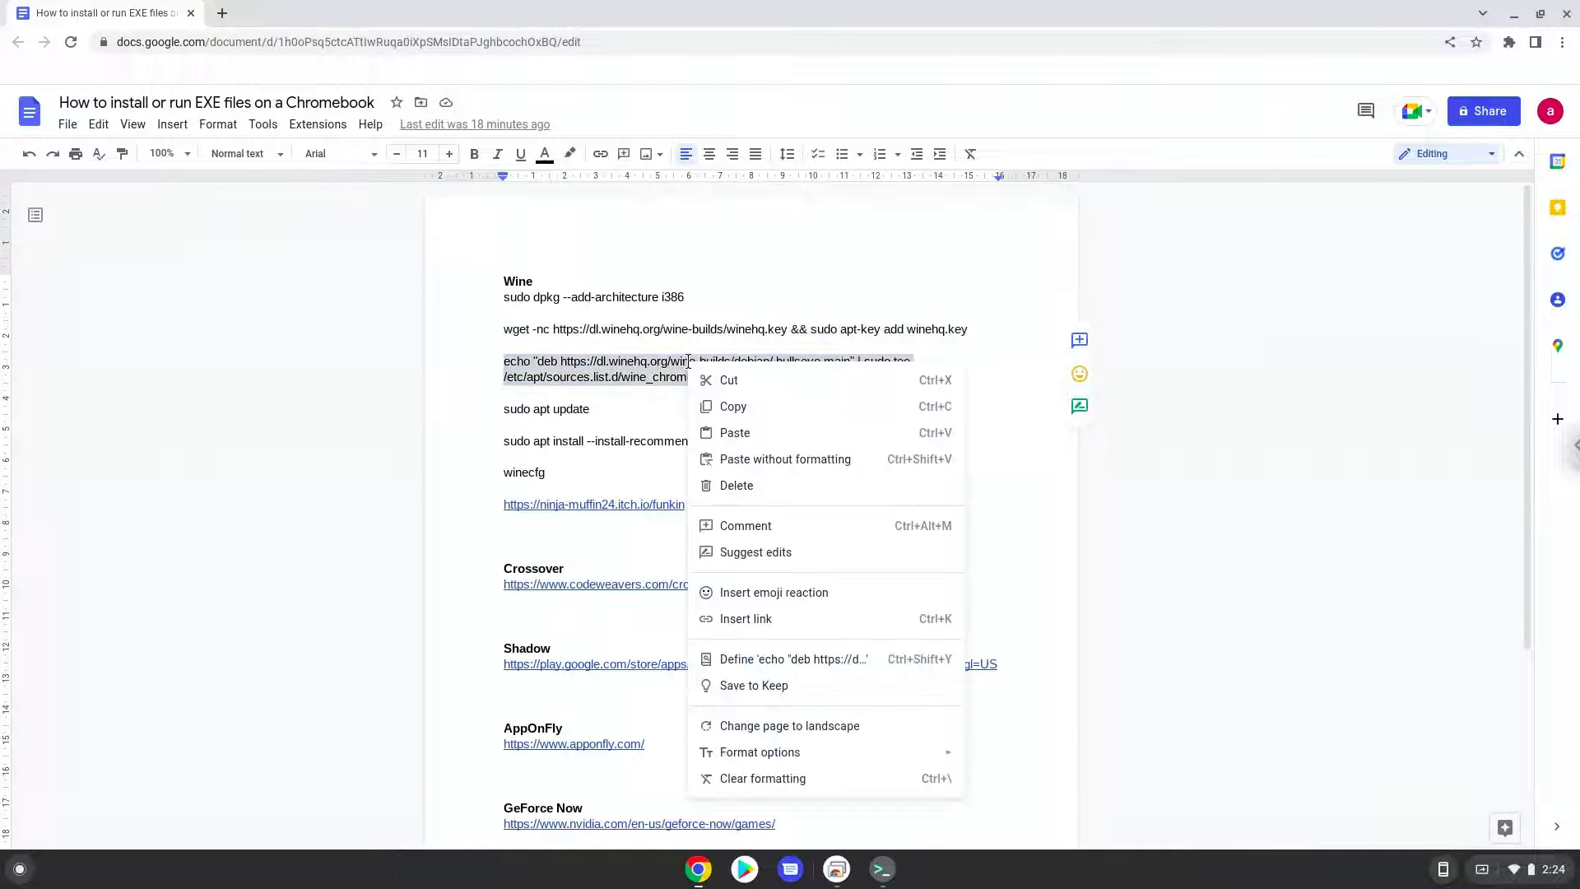
pyautogui.click(724, 407)
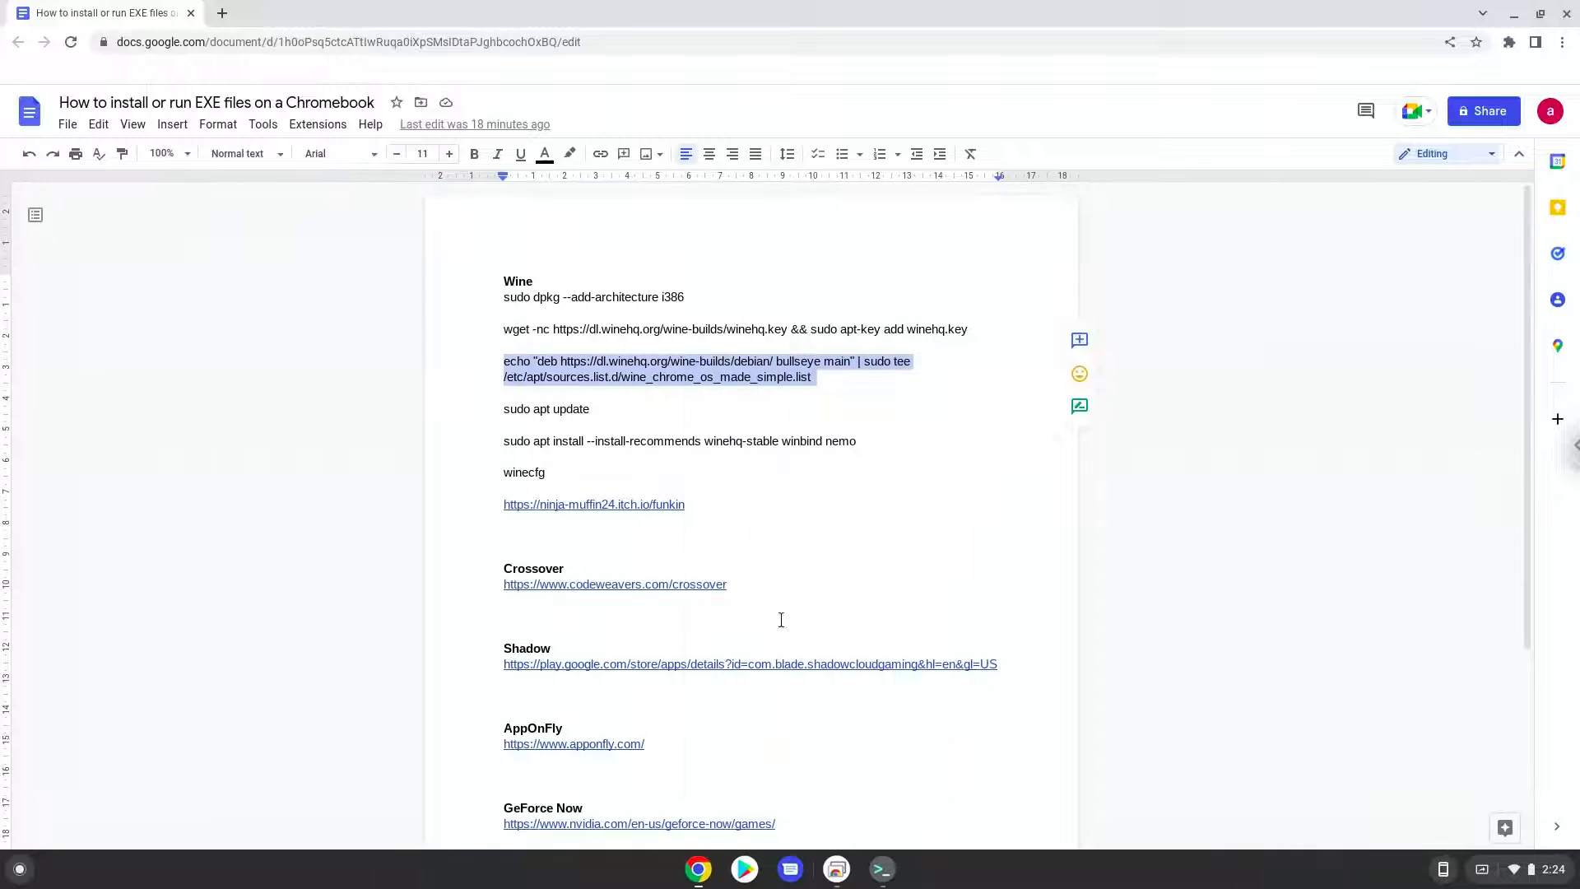
pyautogui.click(882, 869)
pyautogui.hotkey('ctrl', 'shift', 'v')
pyautogui.press('Return')
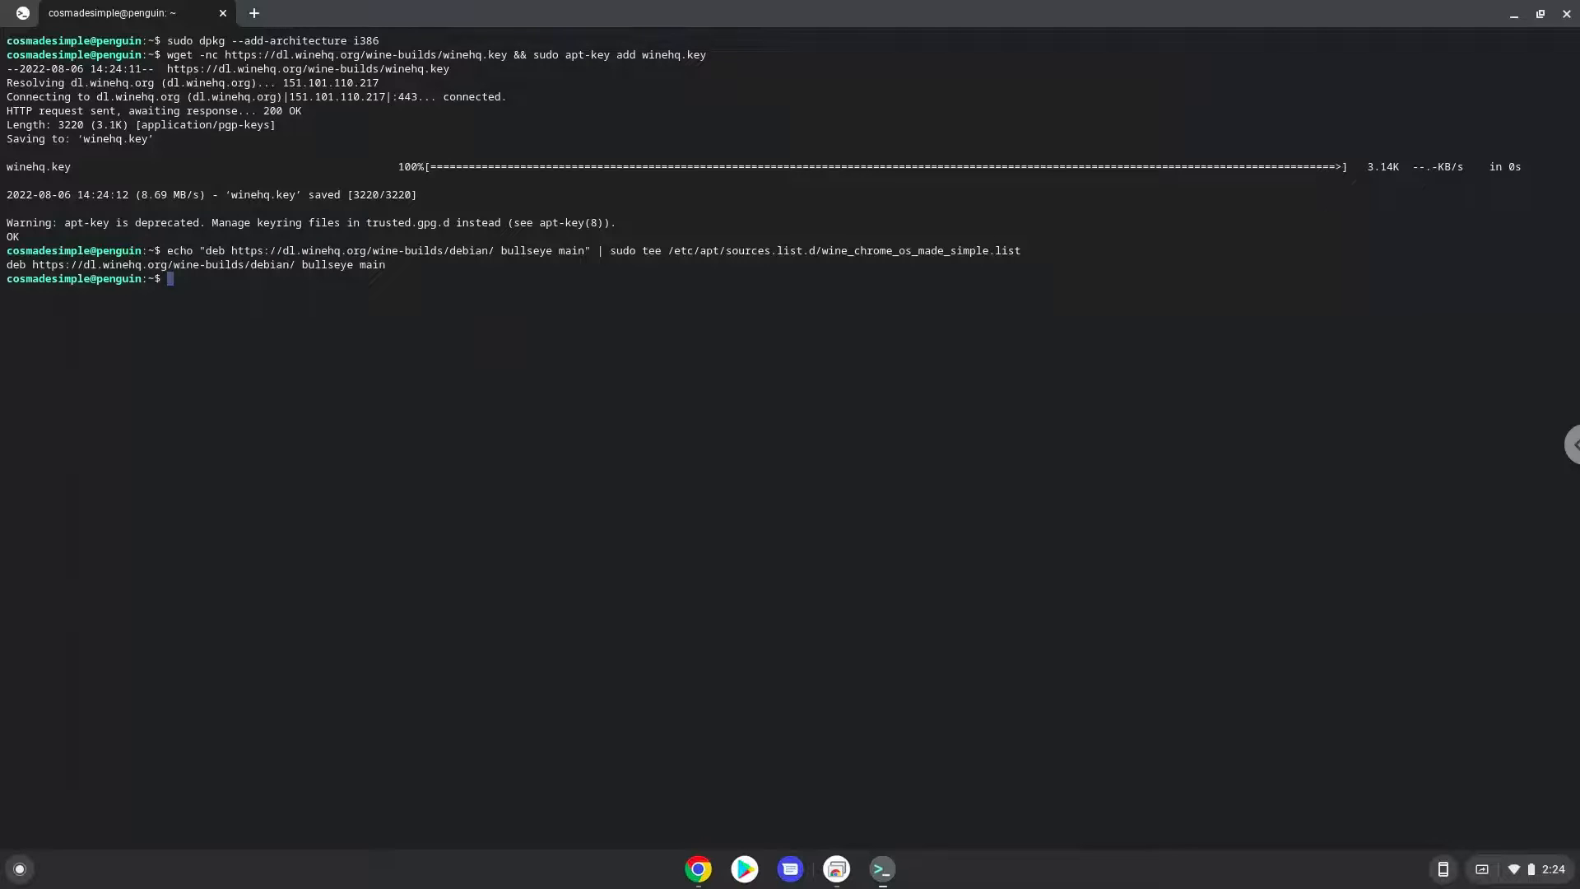
# - Copy "sudo apt update" from the document in Chrome and run it in Terminal to refresh the package lists
pyautogui.click(699, 870)
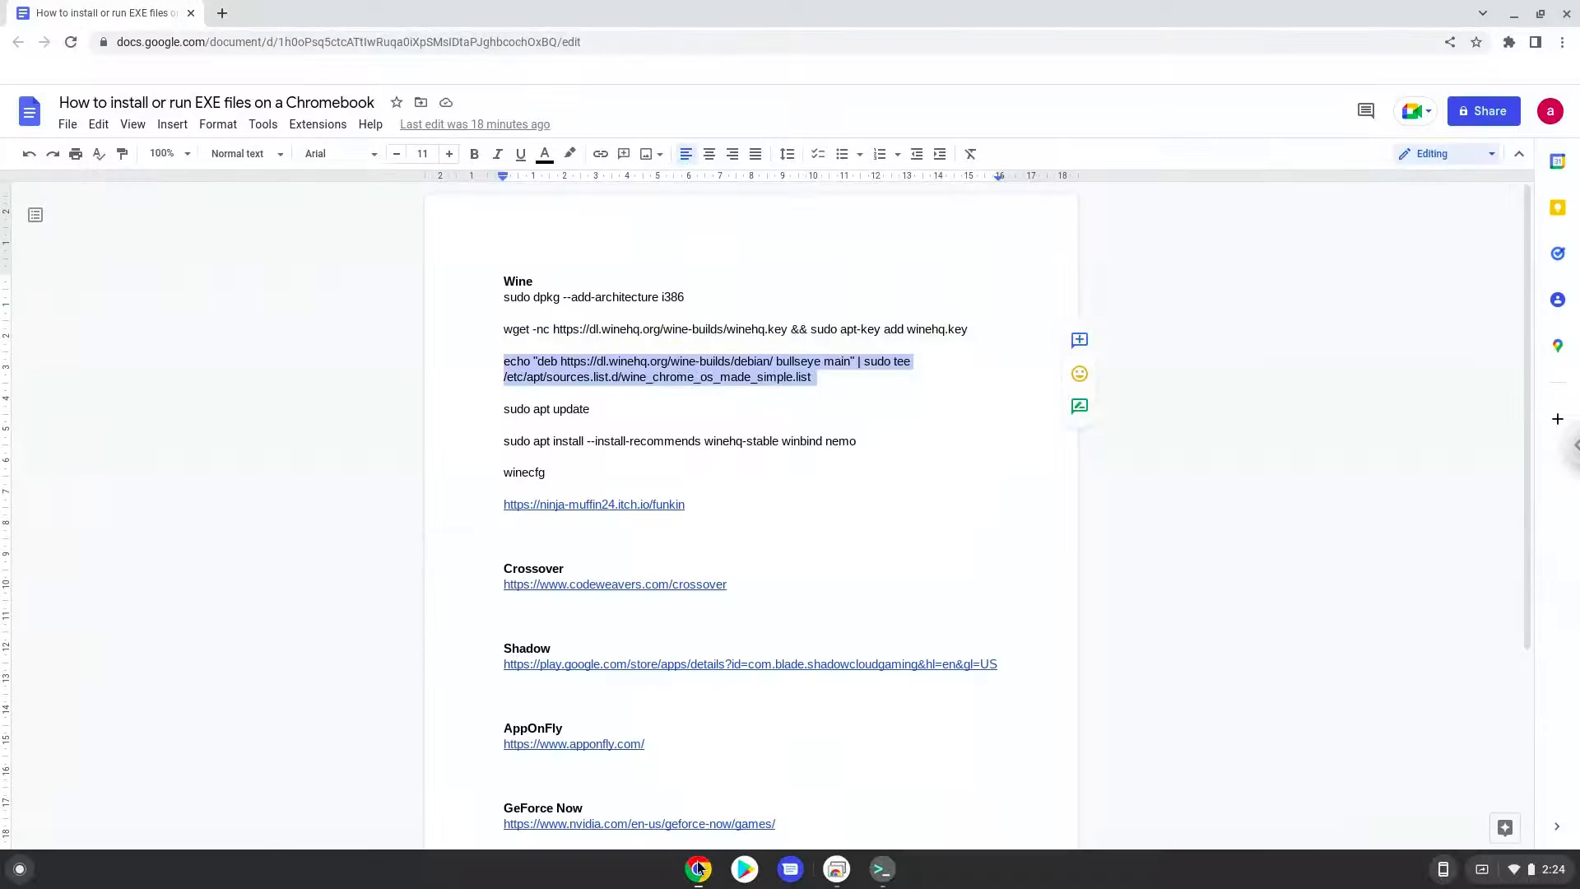
pyautogui.tripleClick(579, 409)
pyautogui.rightClick(579, 409)
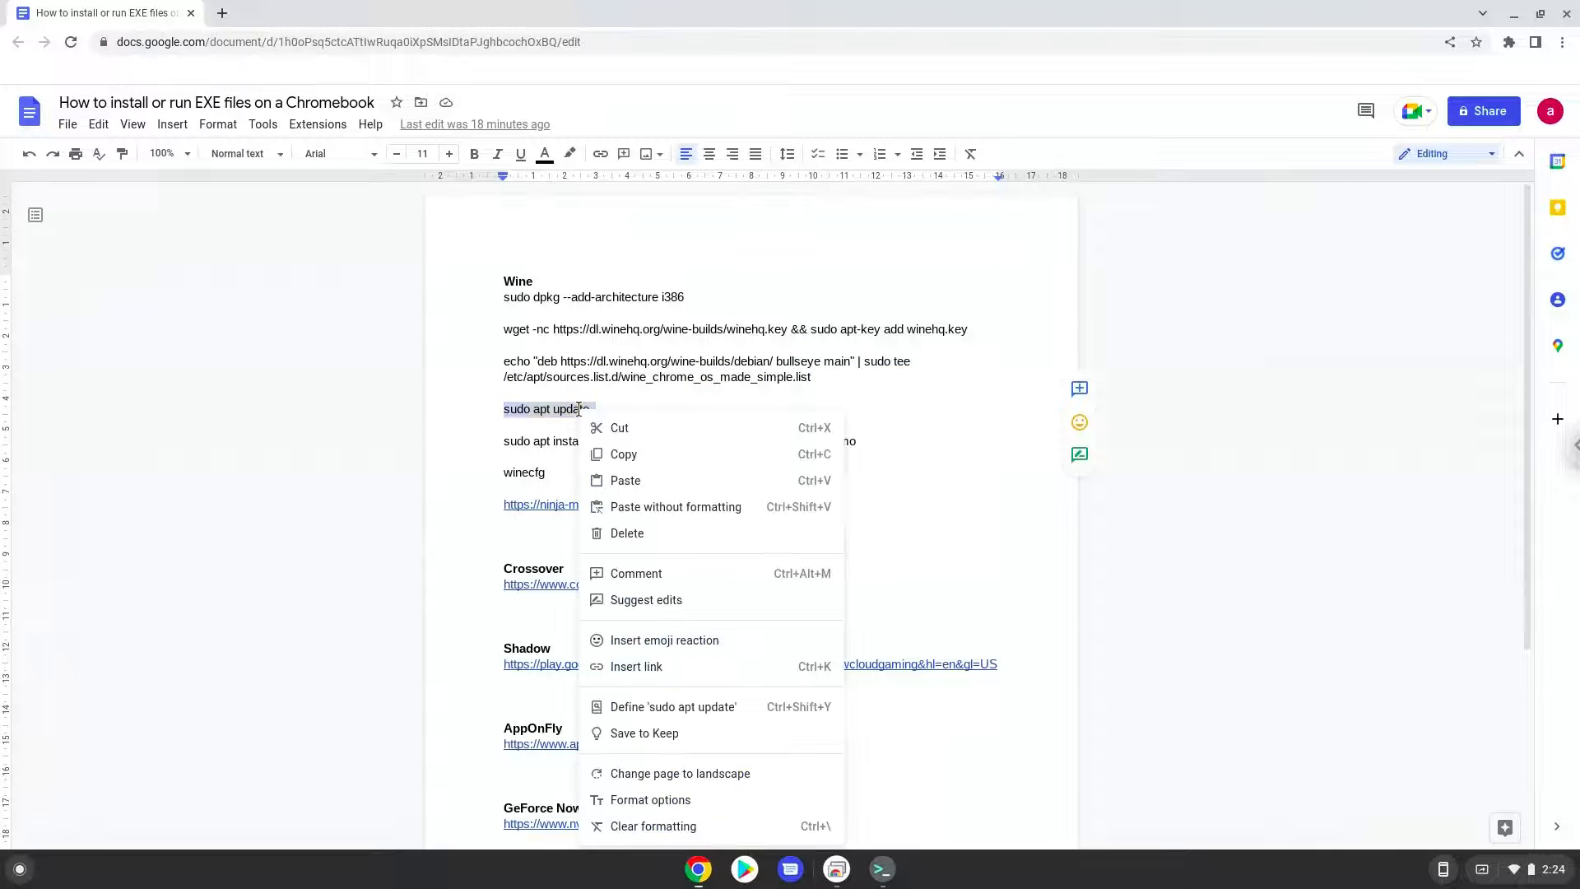
pyautogui.click(609, 454)
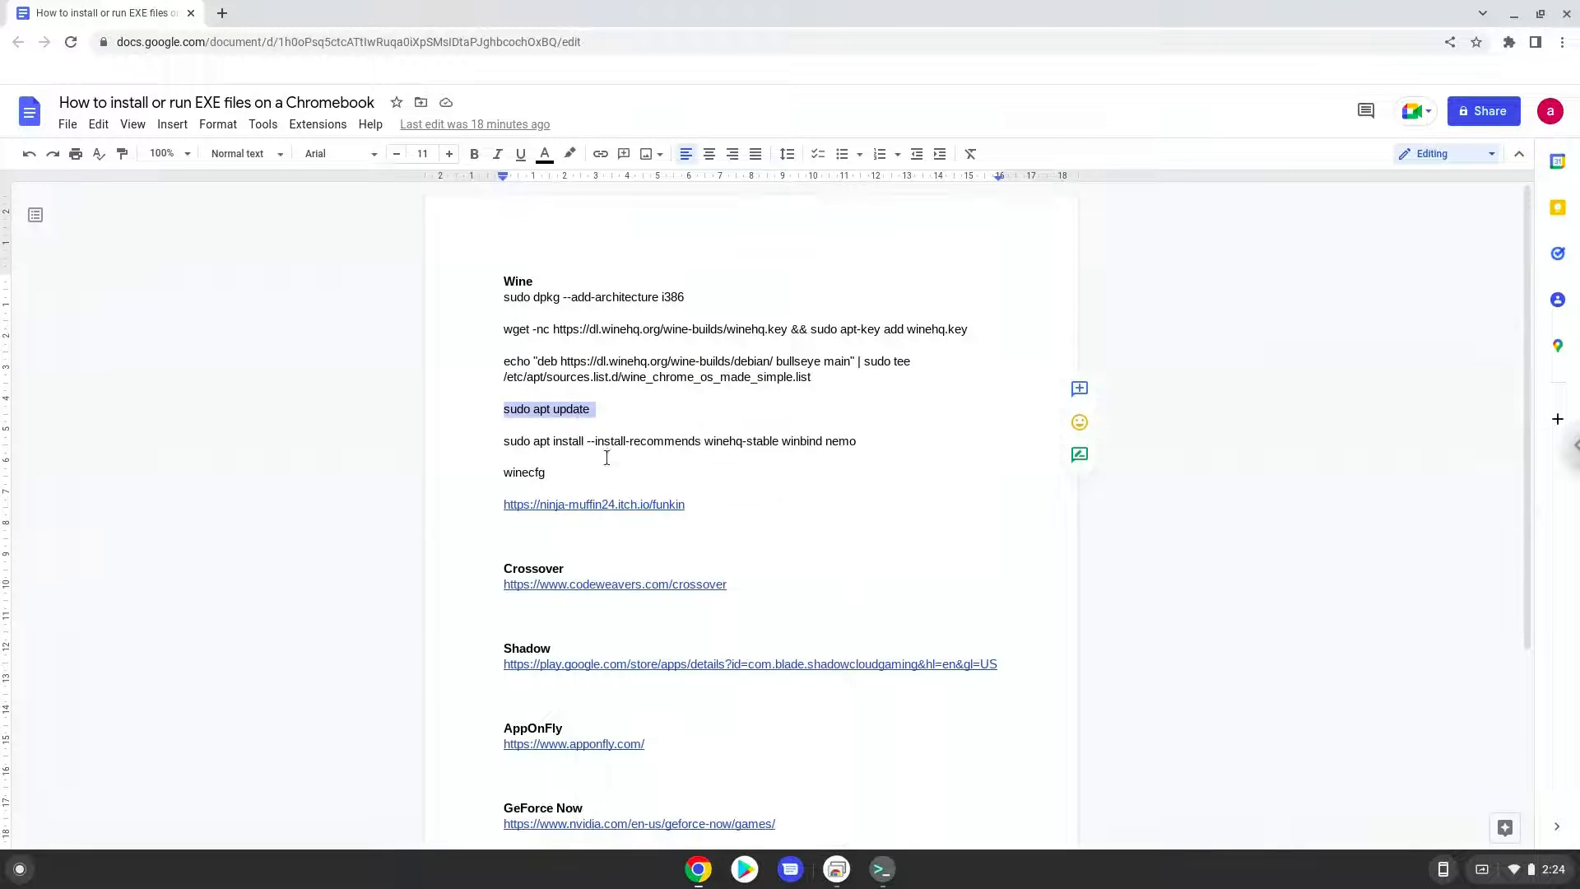
pyautogui.click(882, 869)
pyautogui.hotkey('ctrl', 'shift', 'v')
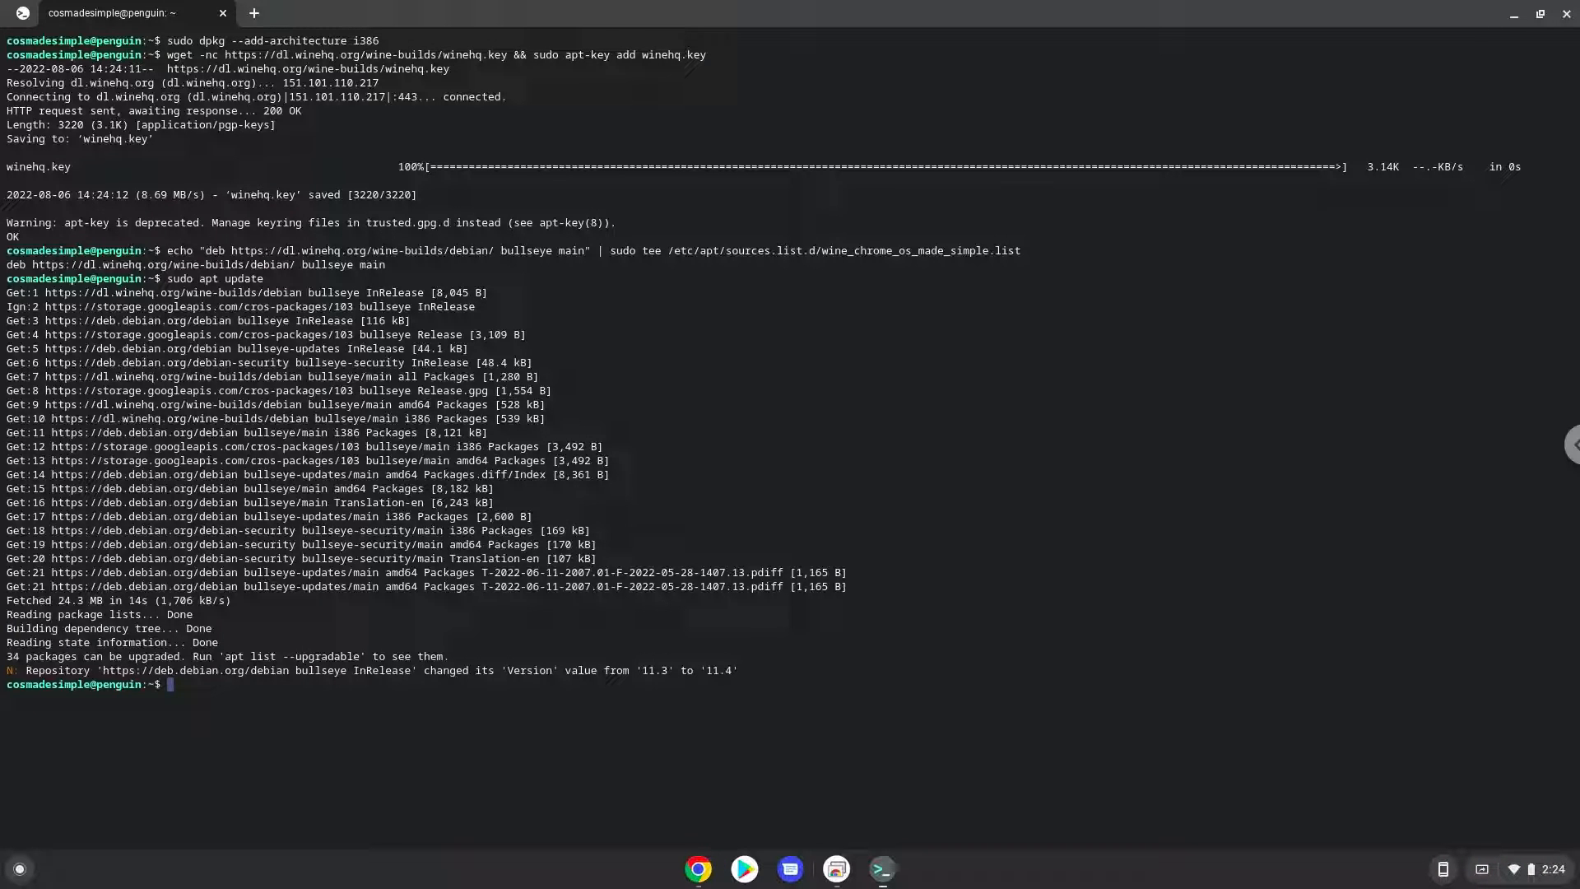
# - Copy "sudo apt install --install-recommends winehq-stable winbind nemo" from the document, run it in Terminal and accept the installation
pyautogui.click(696, 869)
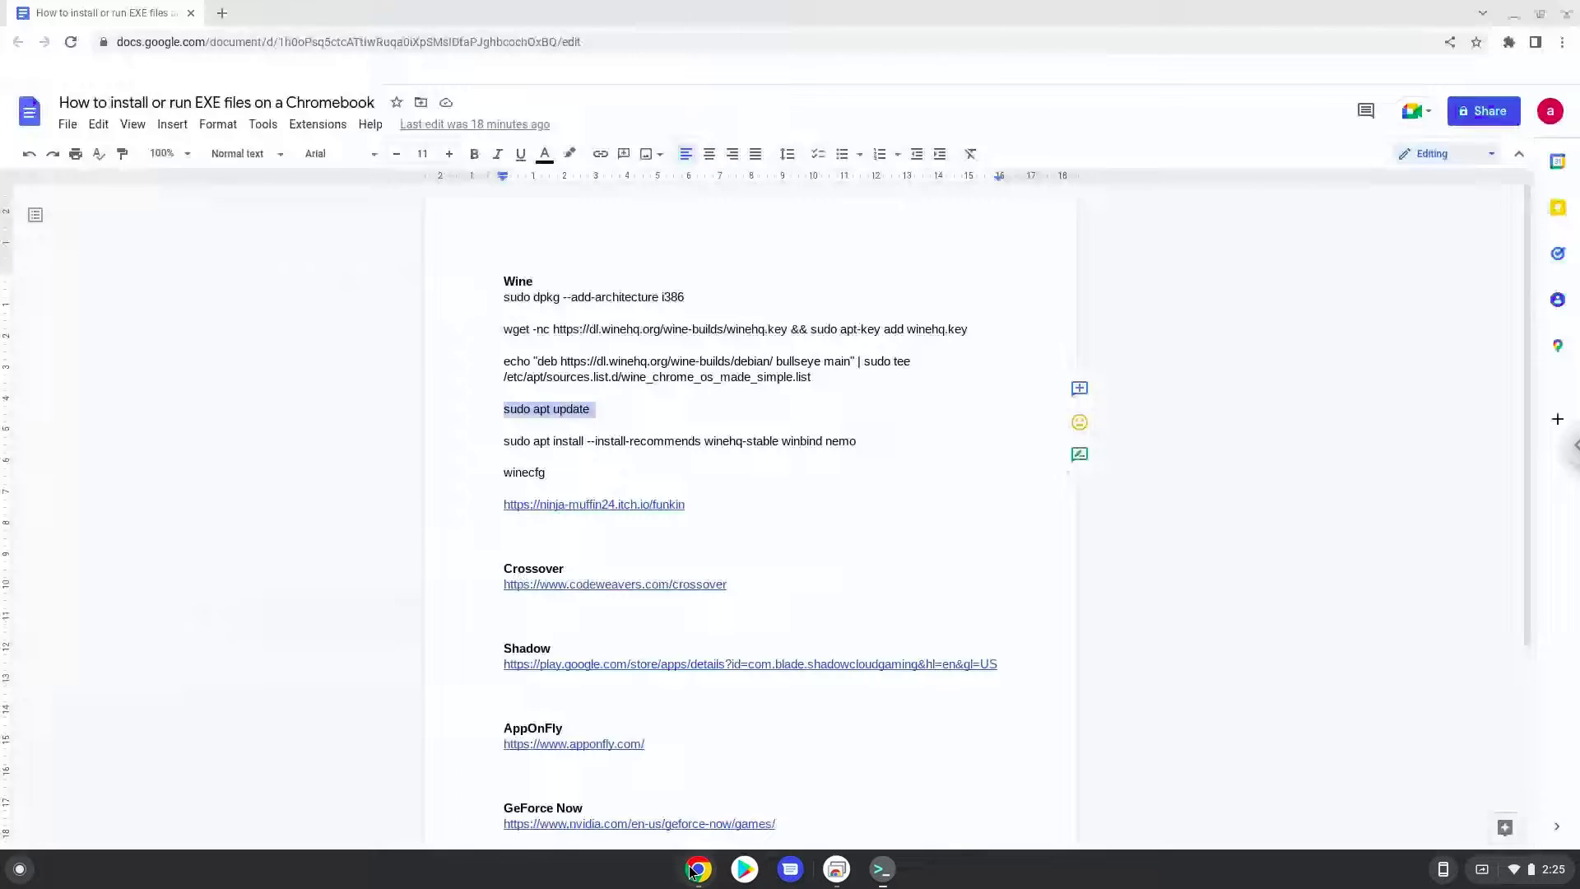
pyautogui.tripleClick(654, 447)
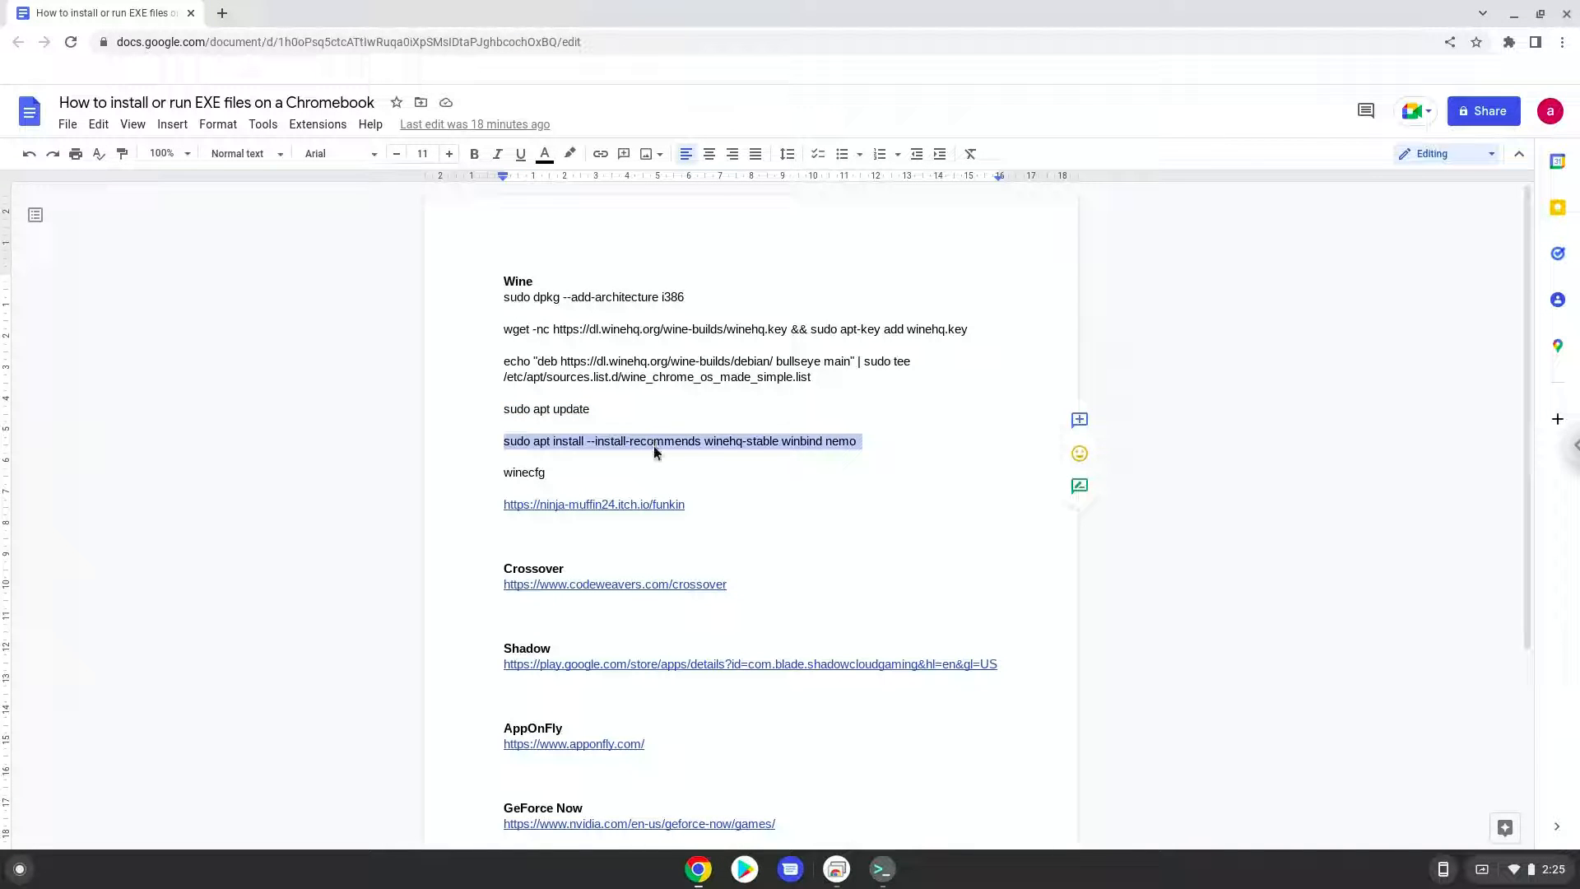
pyautogui.rightClick(655, 447)
pyautogui.click(694, 460)
pyautogui.click(879, 870)
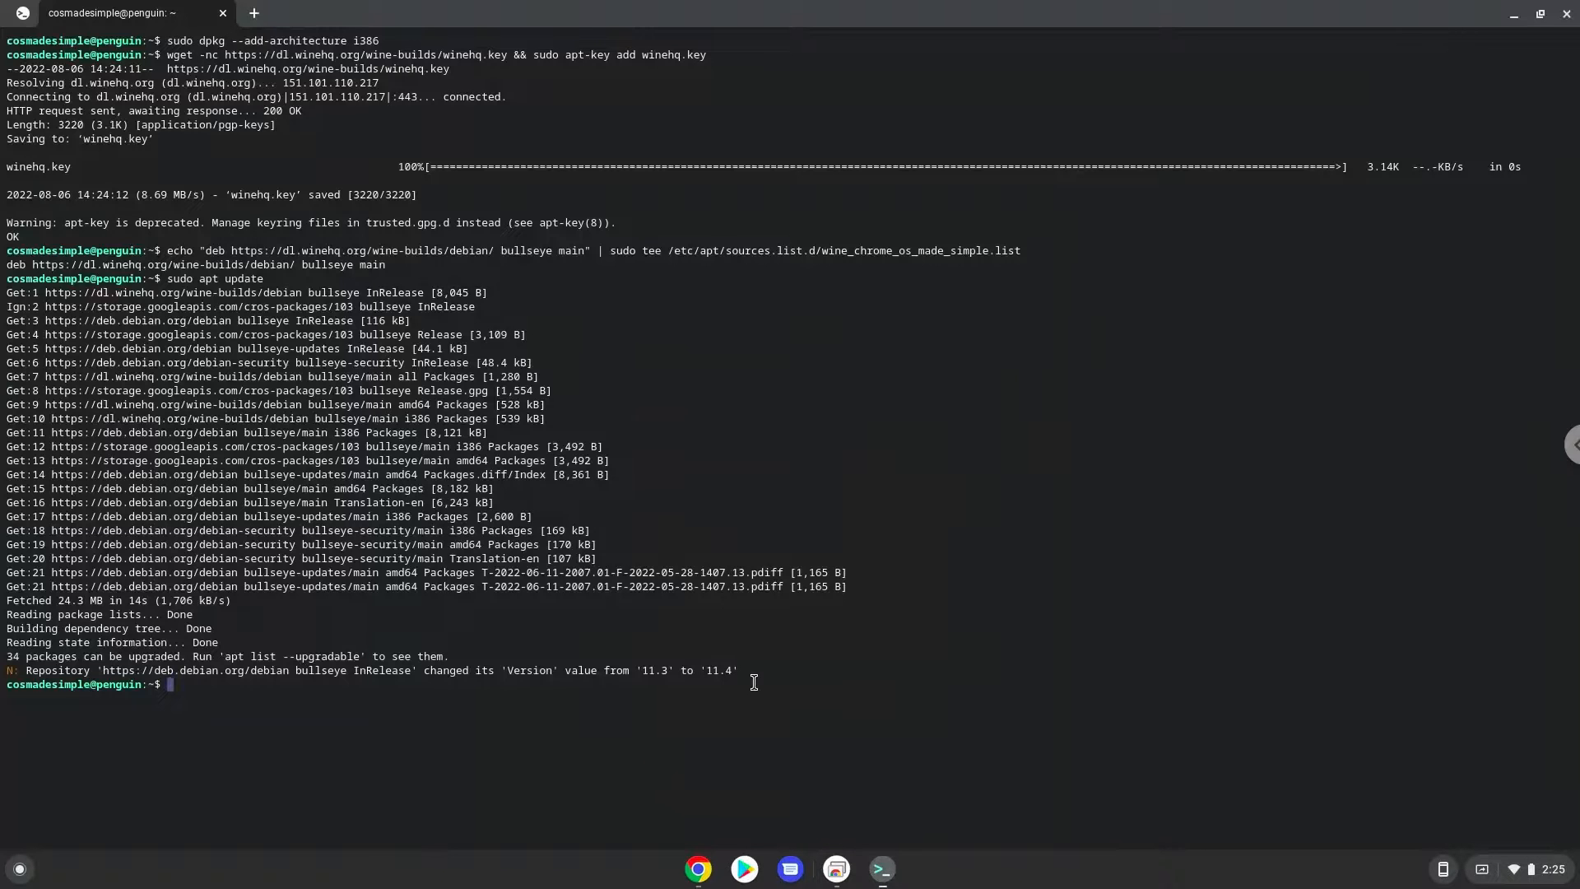
pyautogui.rightClick(753, 690)
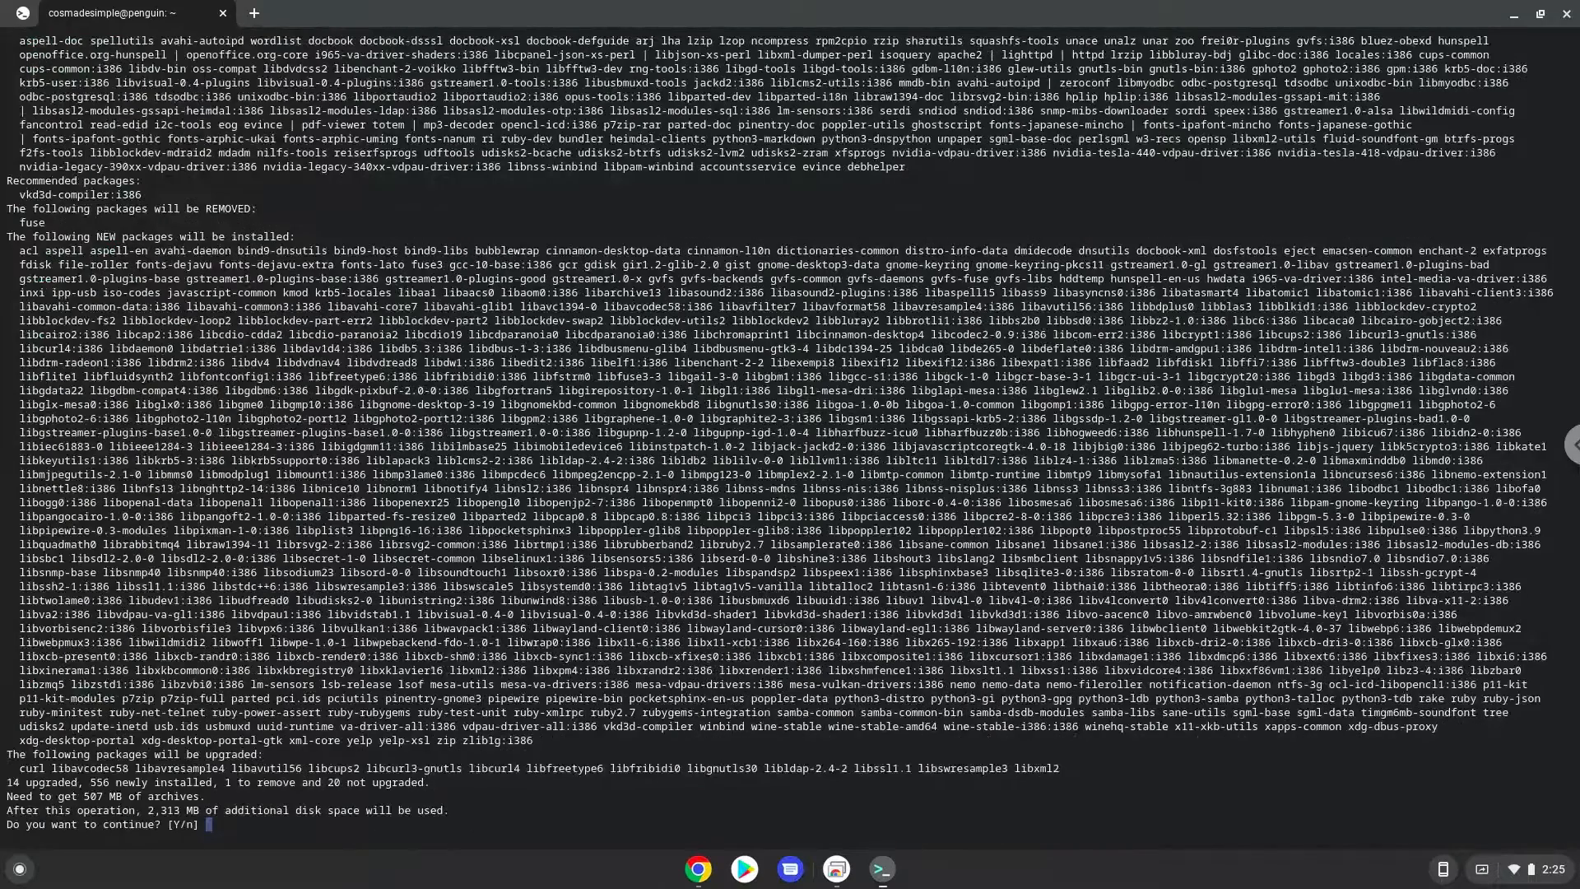
pyautogui.press('Return')
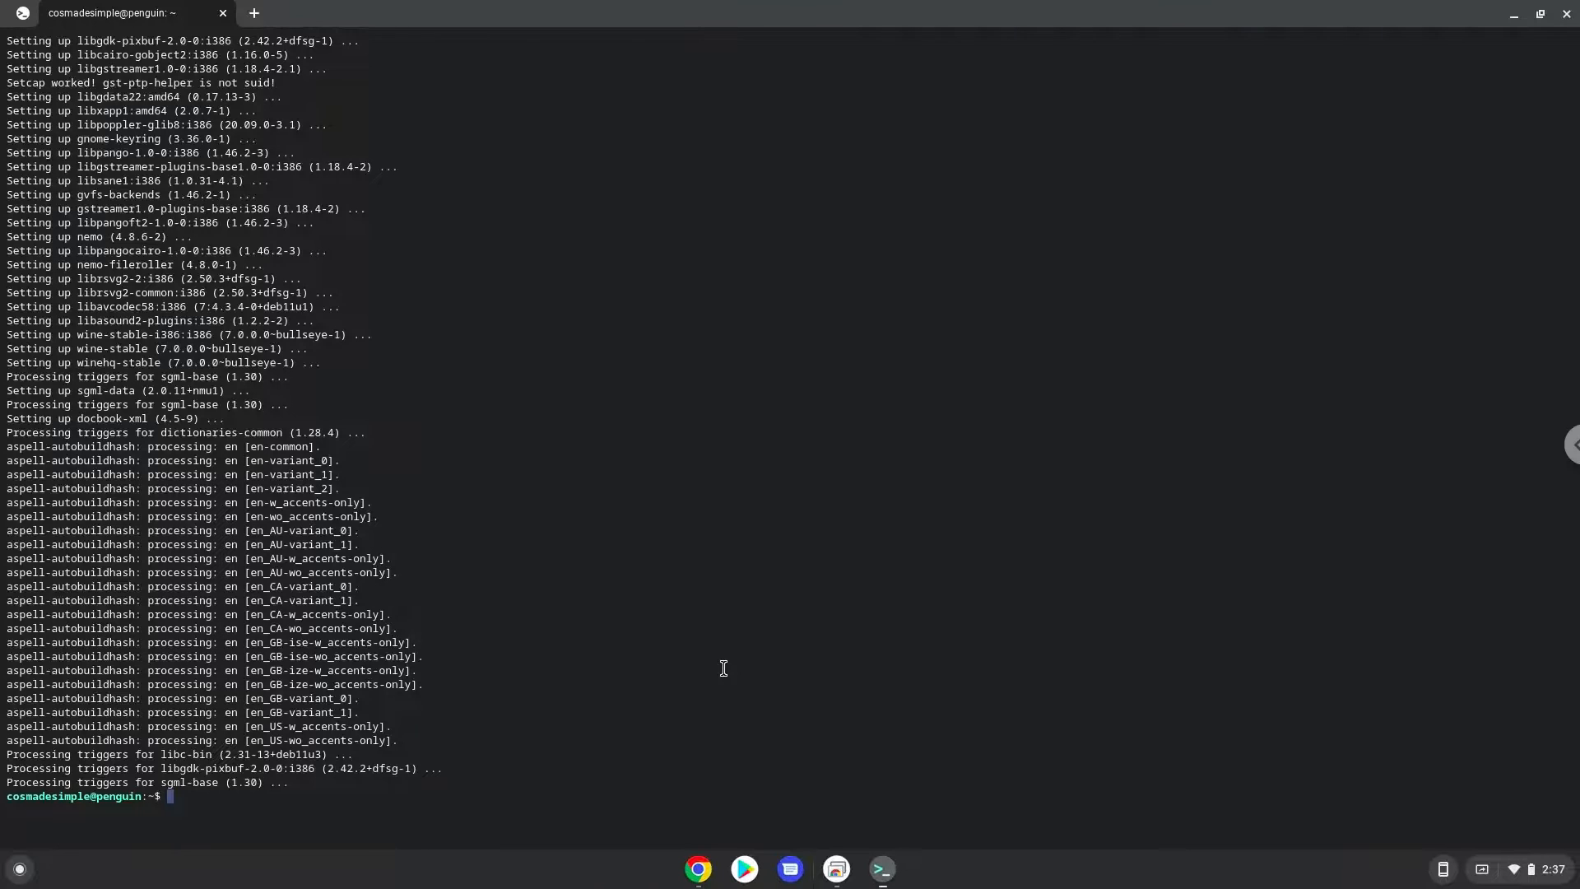
# - Copy "winecfg" from the document in Chrome and run it in Terminal to start the Wine configuration
pyautogui.click(702, 872)
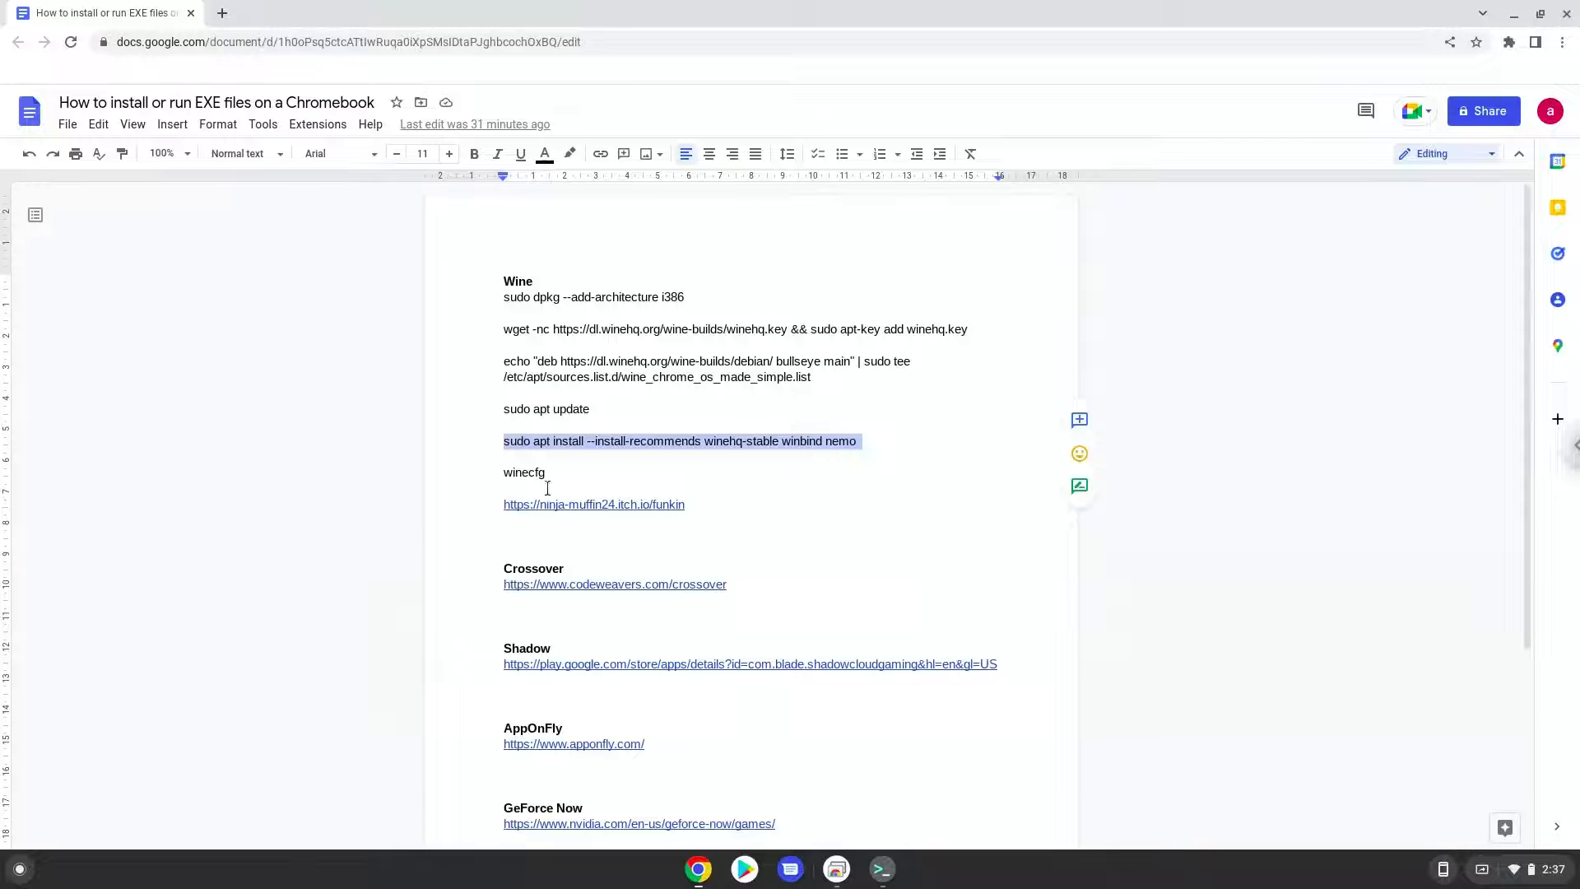
pyautogui.doubleClick(521, 473)
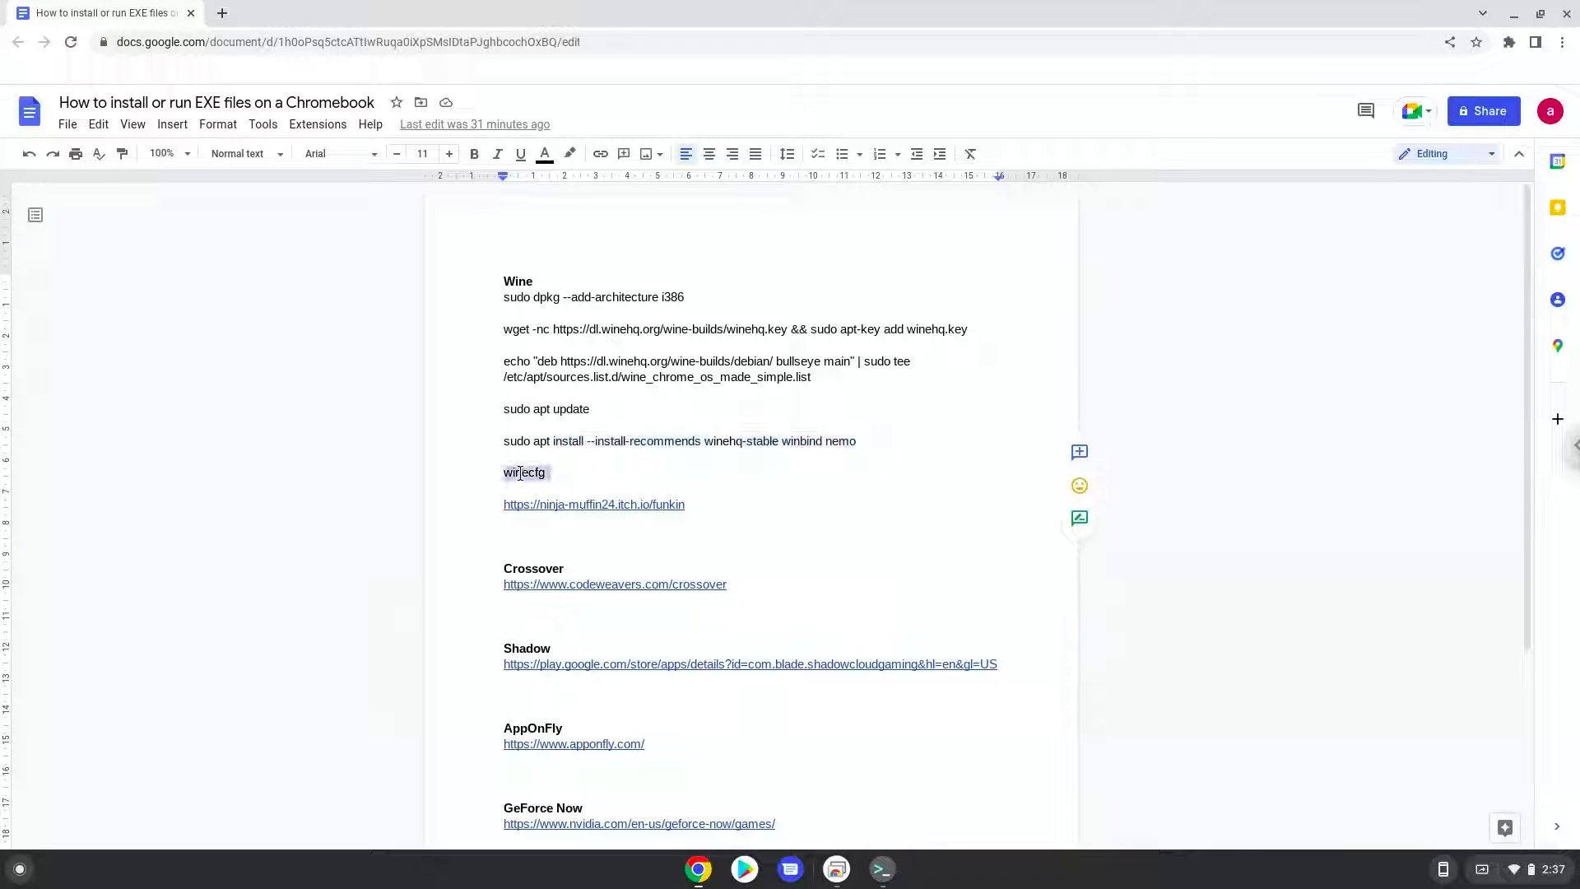
pyautogui.rightClick(535, 474)
pyautogui.click(563, 458)
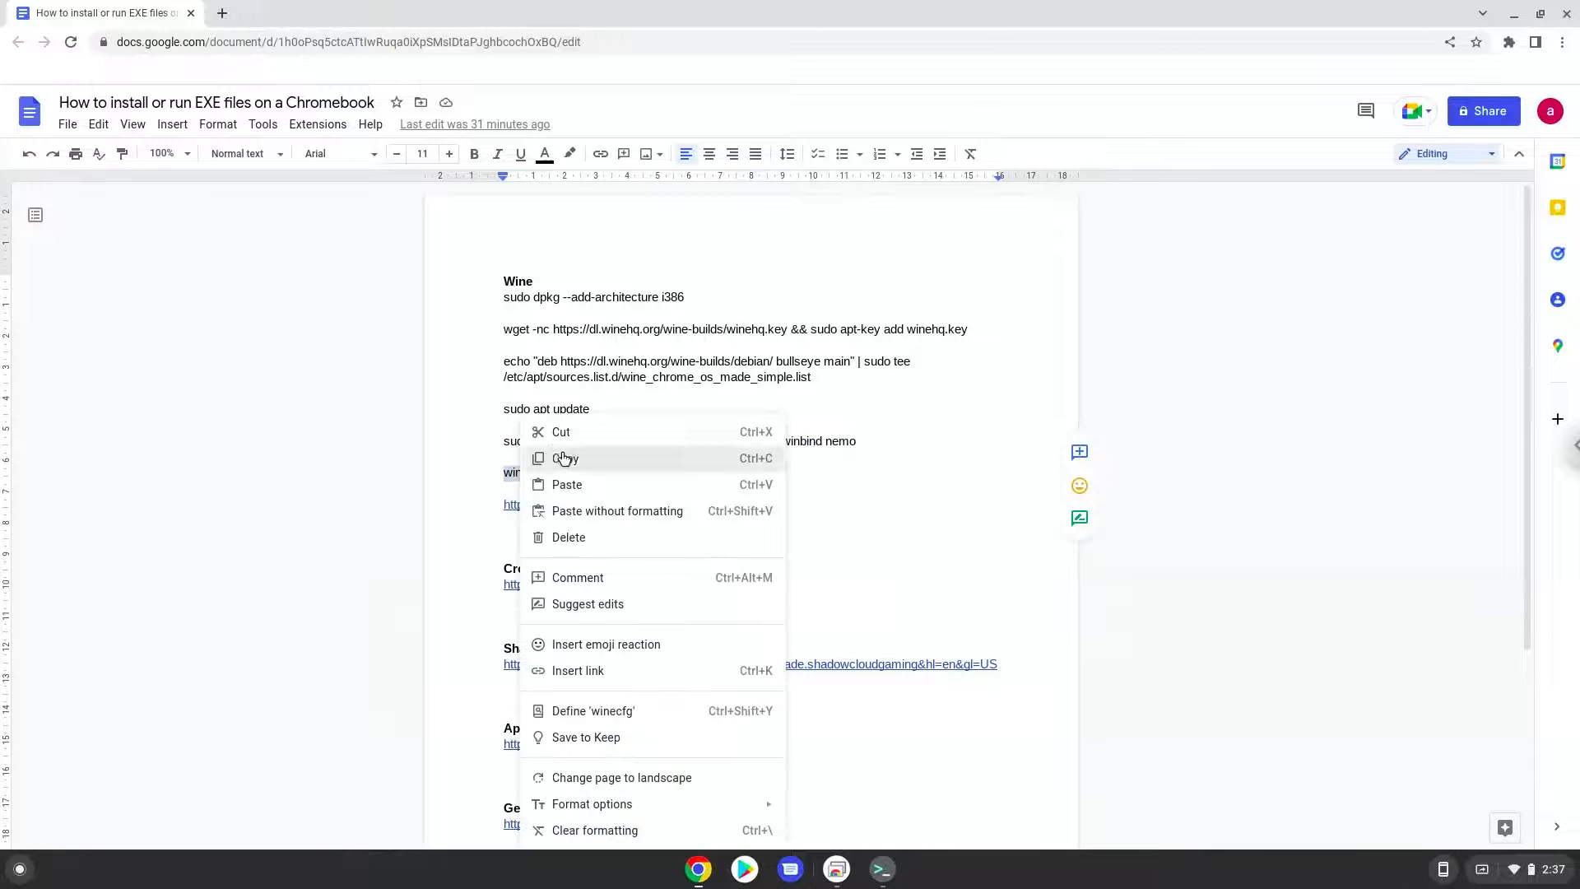
pyautogui.click(882, 869)
pyautogui.rightClick(756, 723)
pyautogui.press('Return')
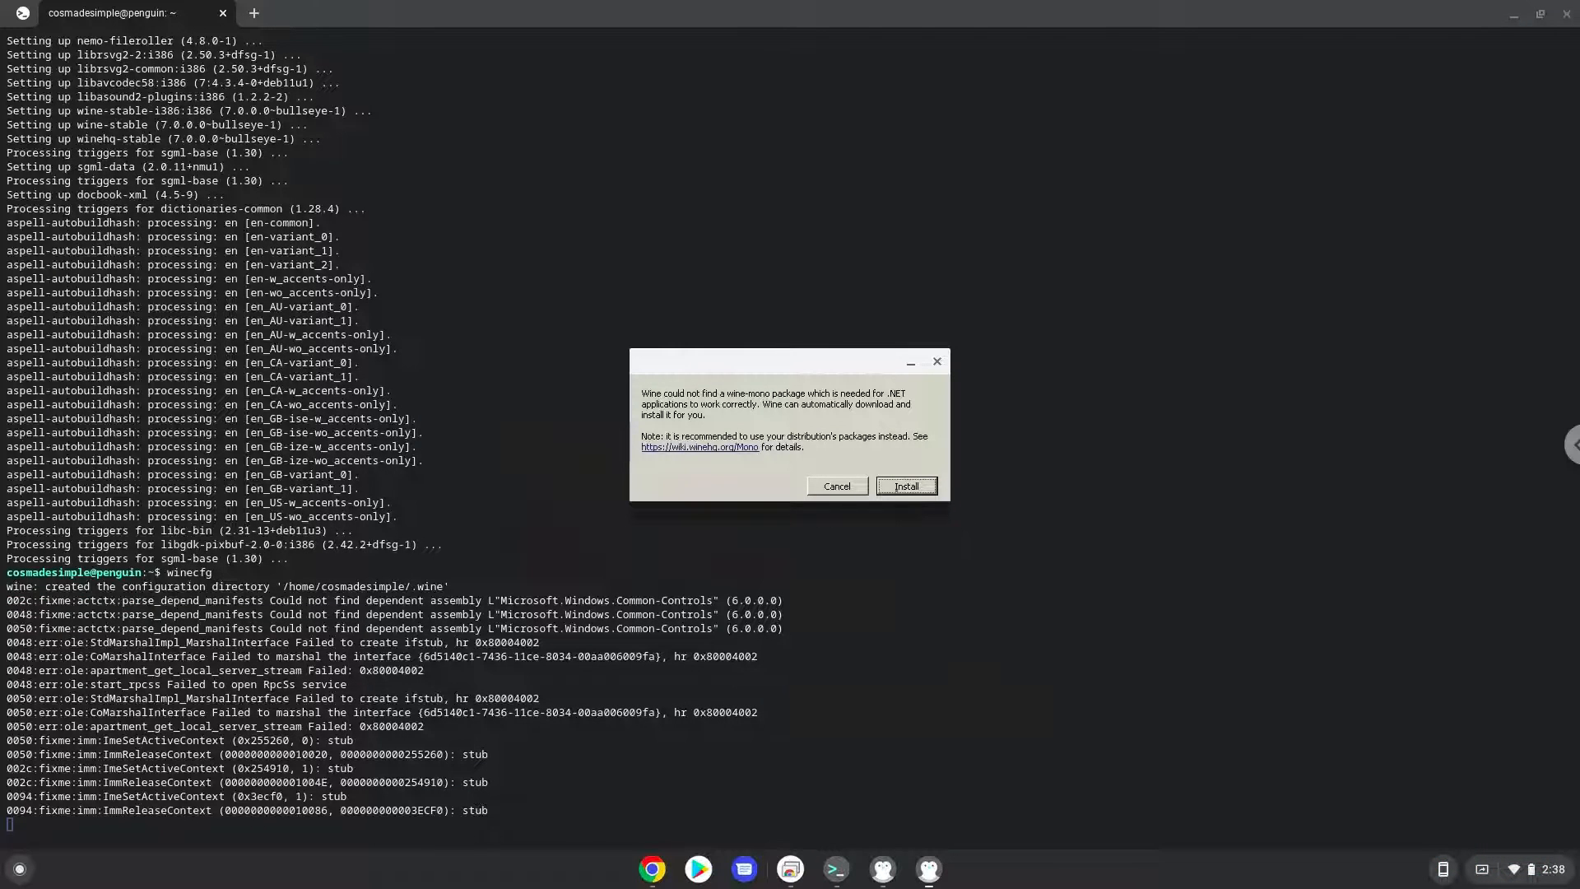
# - Install the missing wine-mono package and check Wine's About information before closing the configuration window and Terminal
pyautogui.click(917, 492)
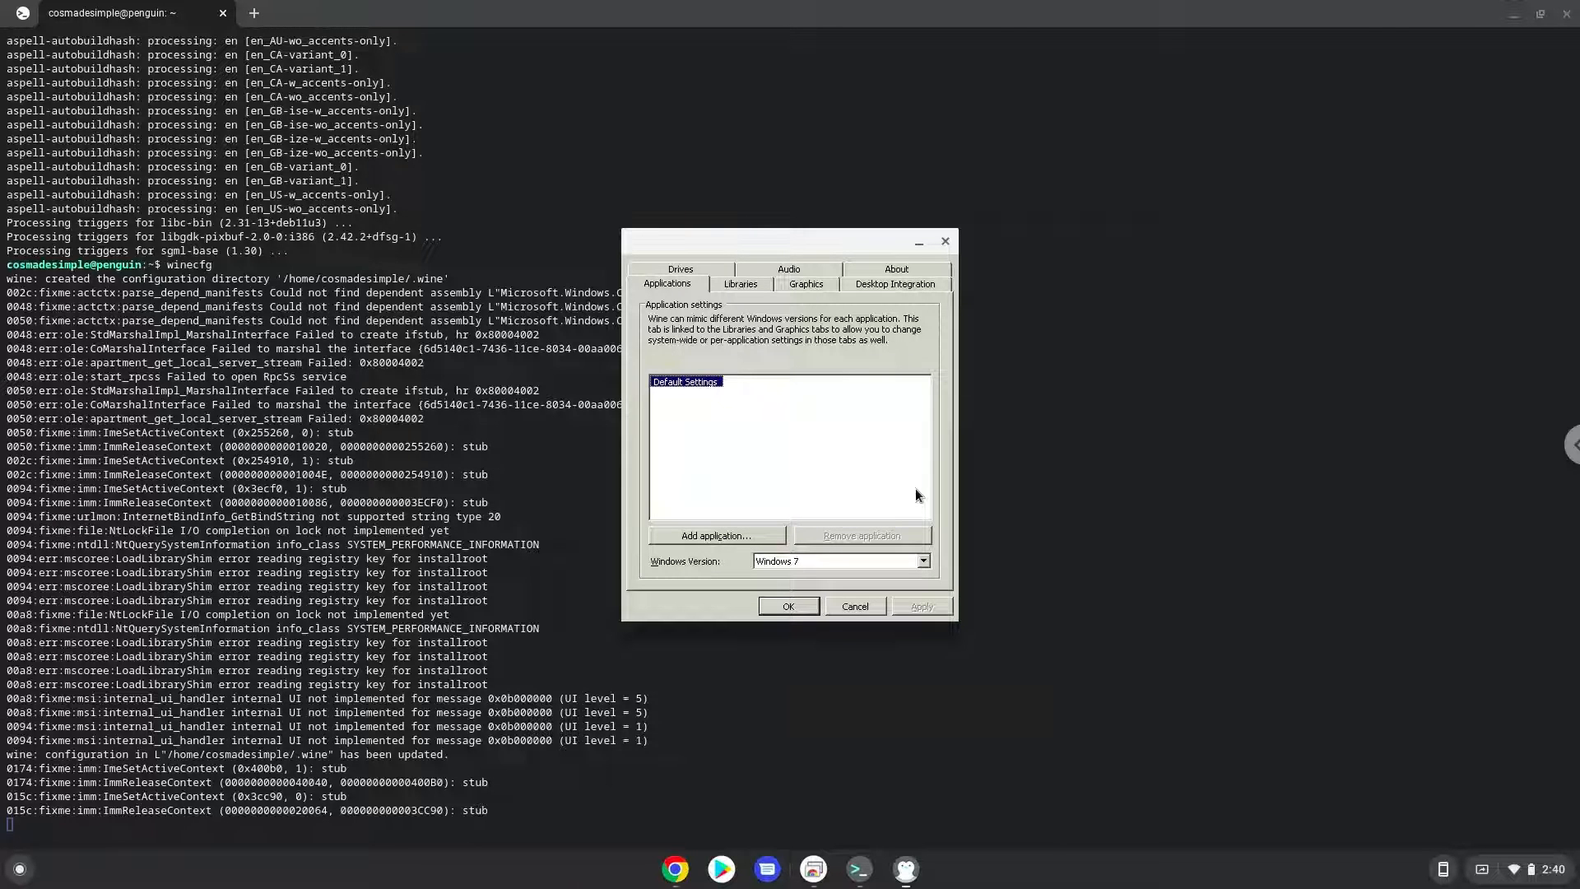
pyautogui.click(897, 271)
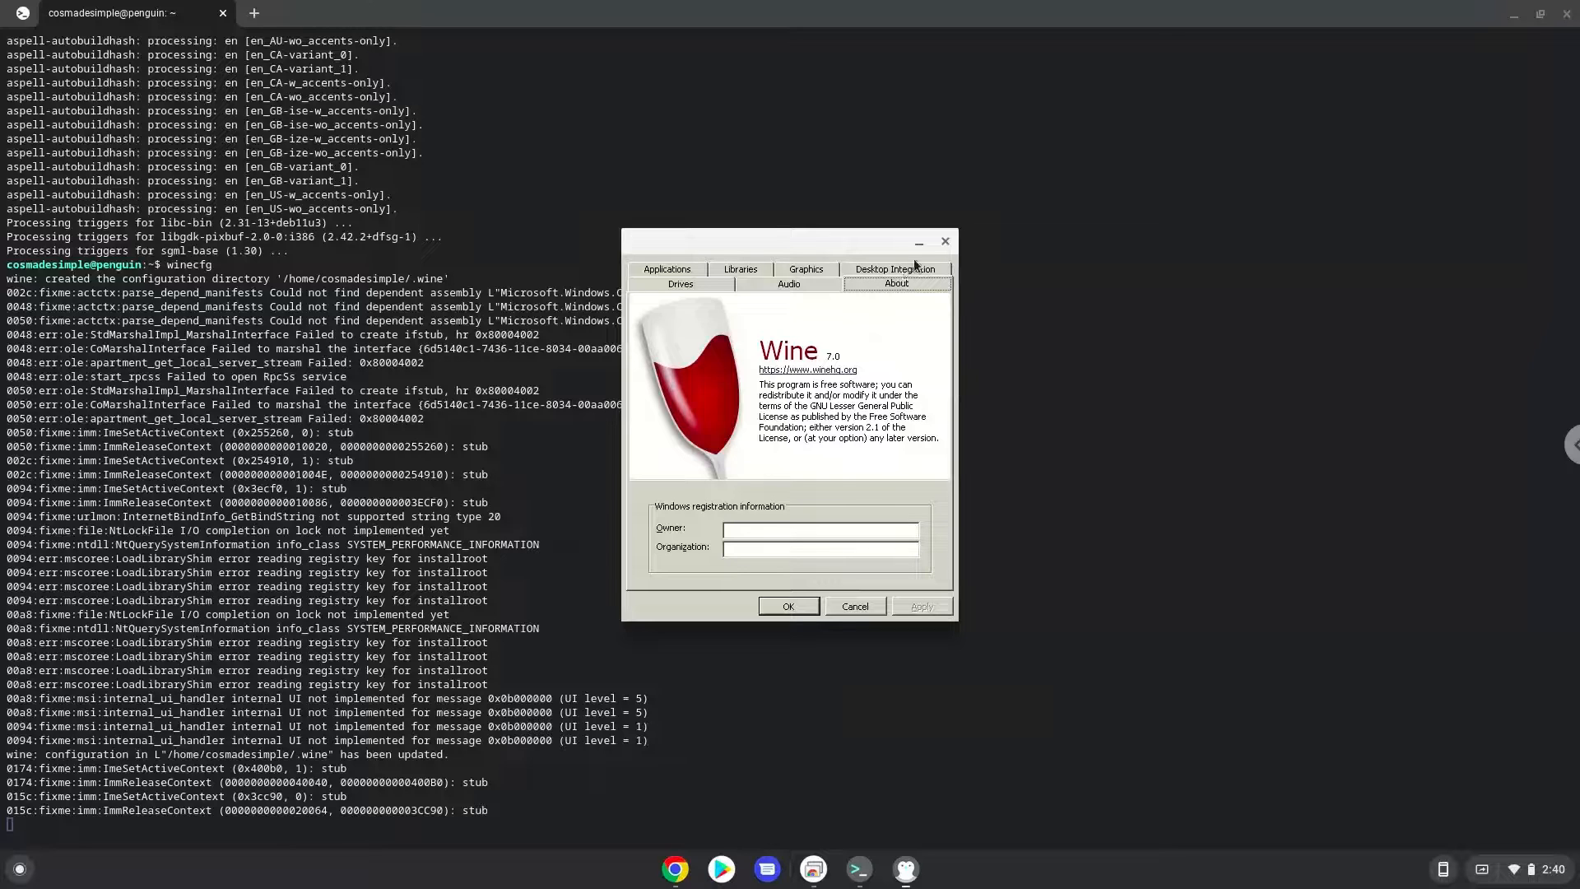
pyautogui.click(945, 241)
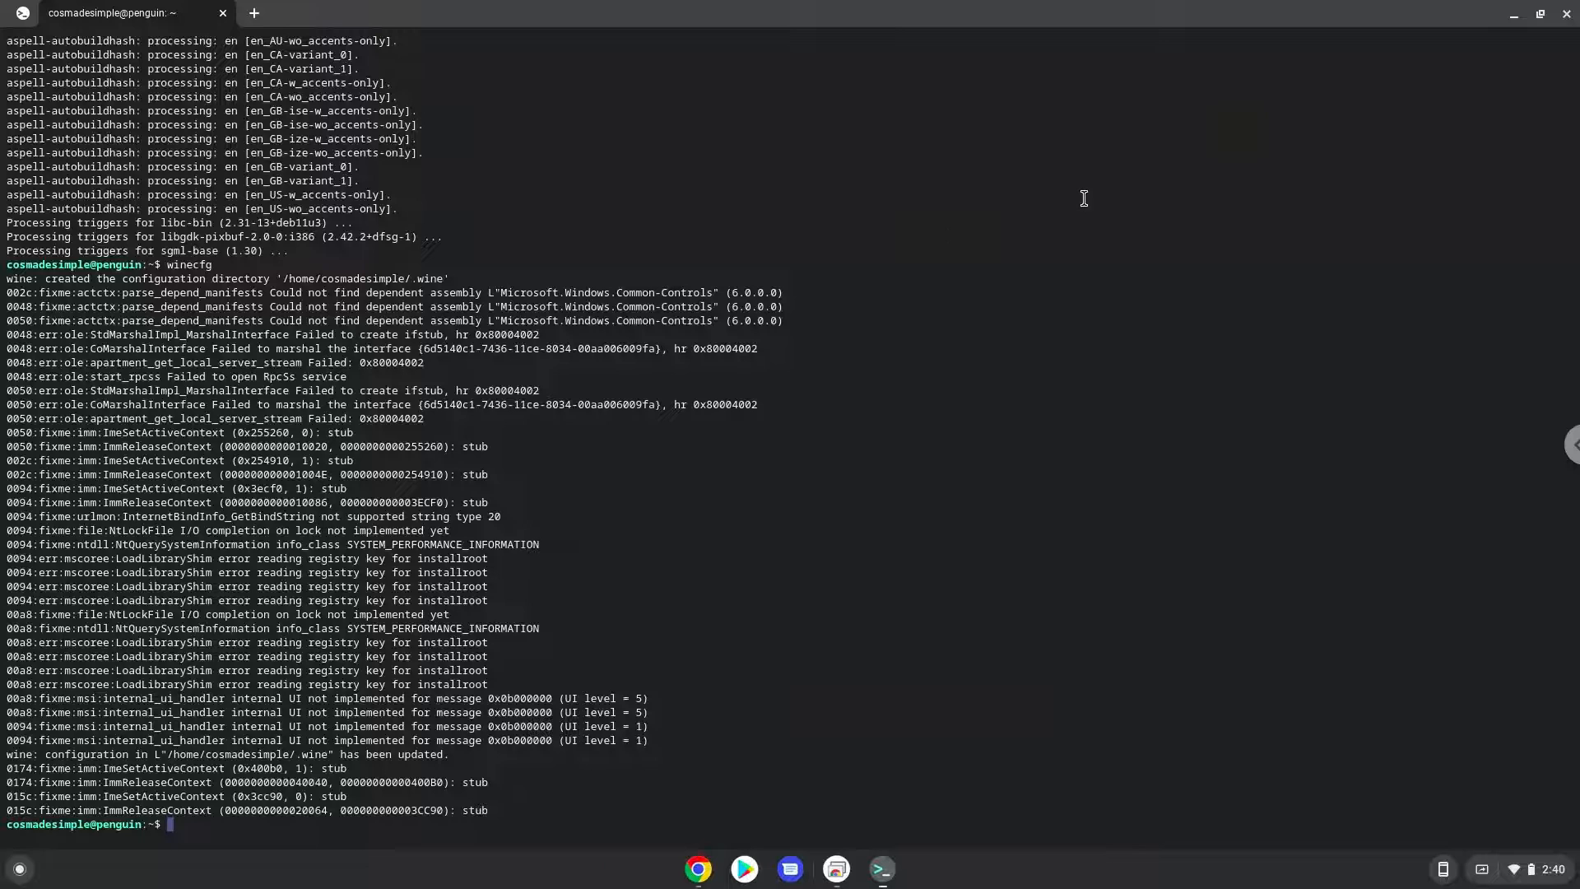
pyautogui.click(1568, 14)
pyautogui.click(955, 109)
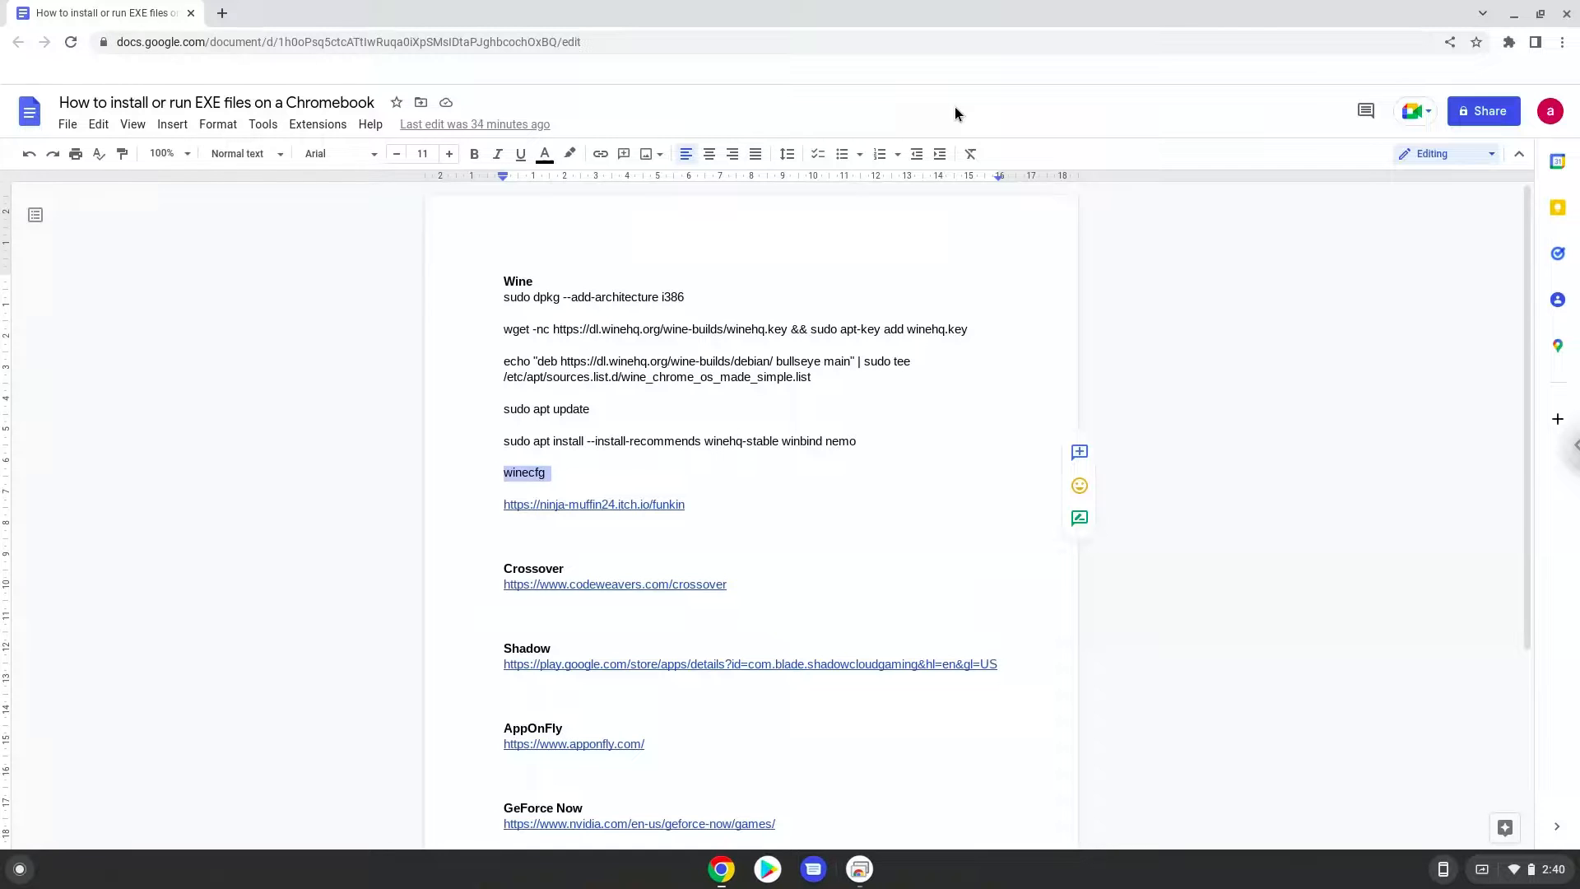
# - Open the Friday Night Funkin' page from the document's itch.io link and download funkin-windows-64bit.zip without paying
pyautogui.click(543, 507)
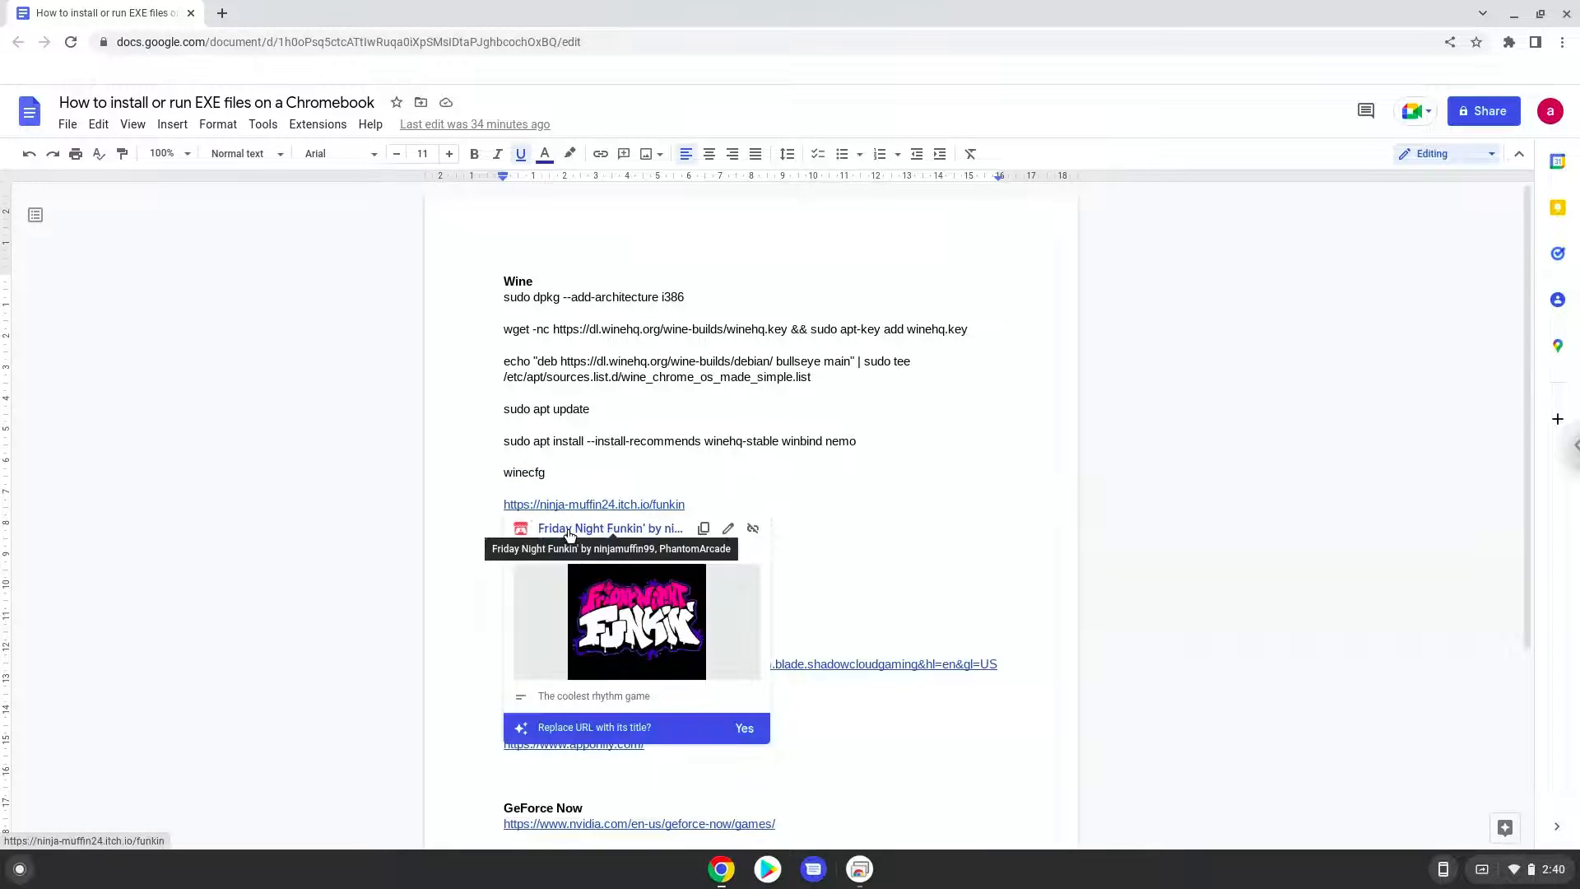
pyautogui.click(569, 531)
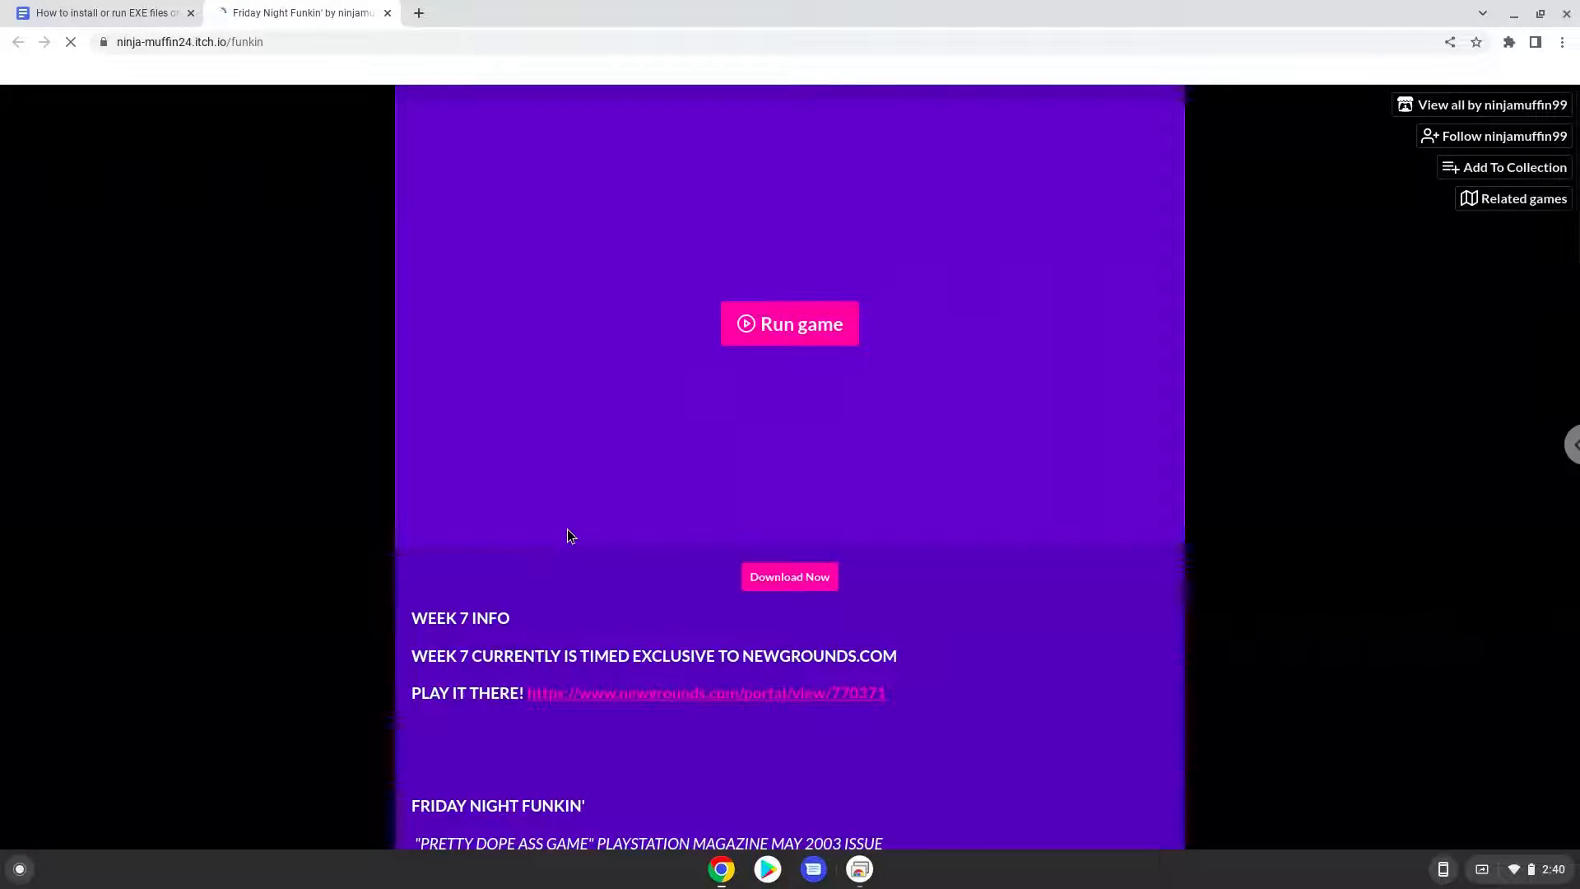
pyautogui.scroll(-5, 568, 535)
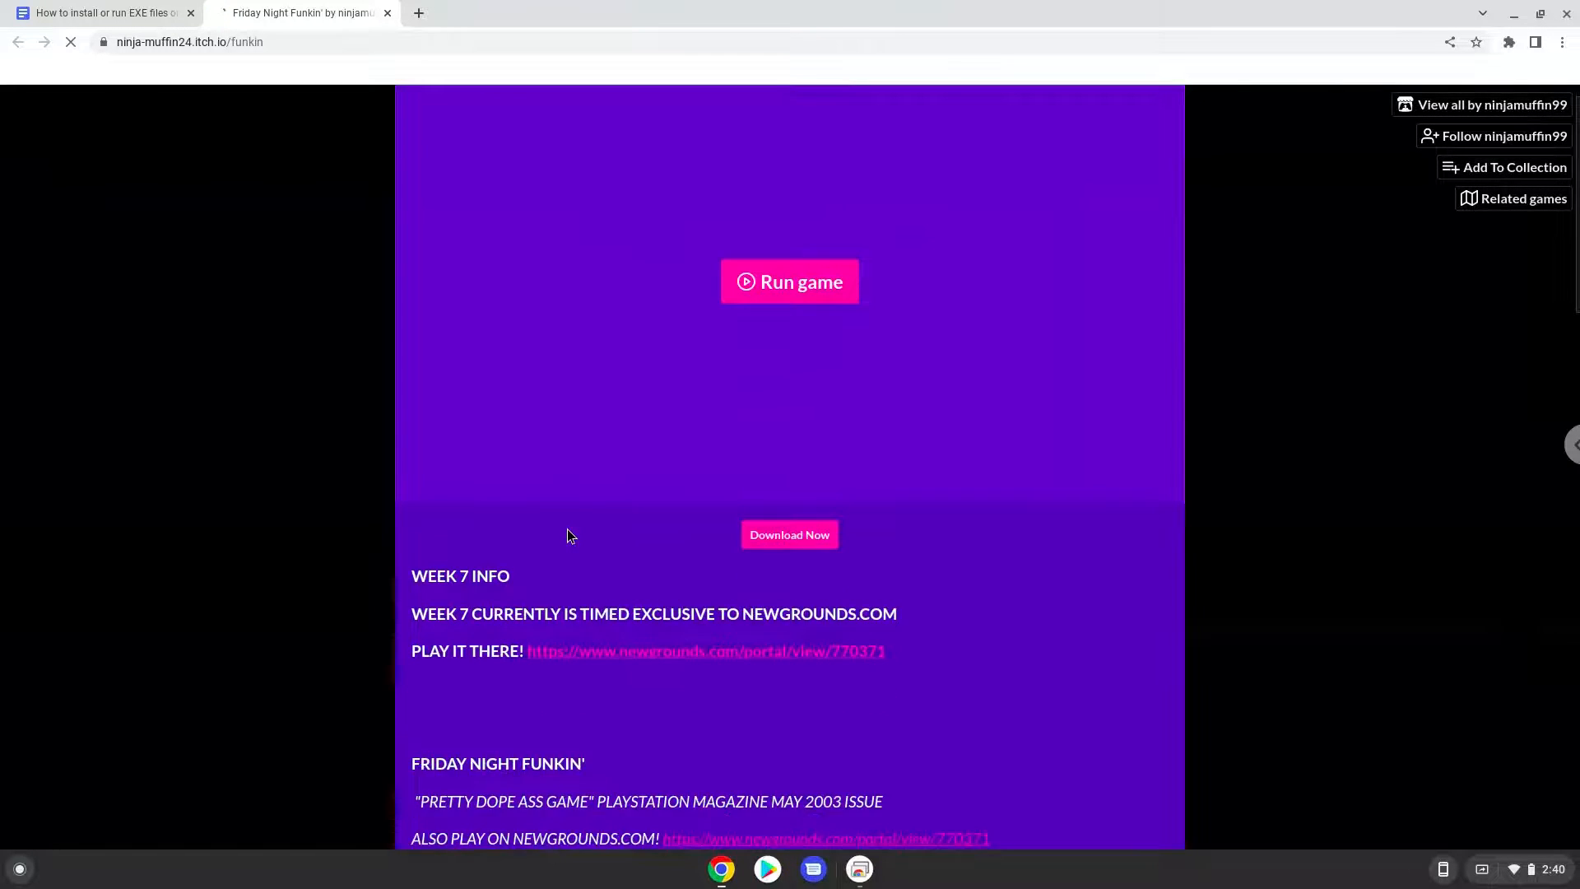
pyautogui.scroll(-7, 567, 535)
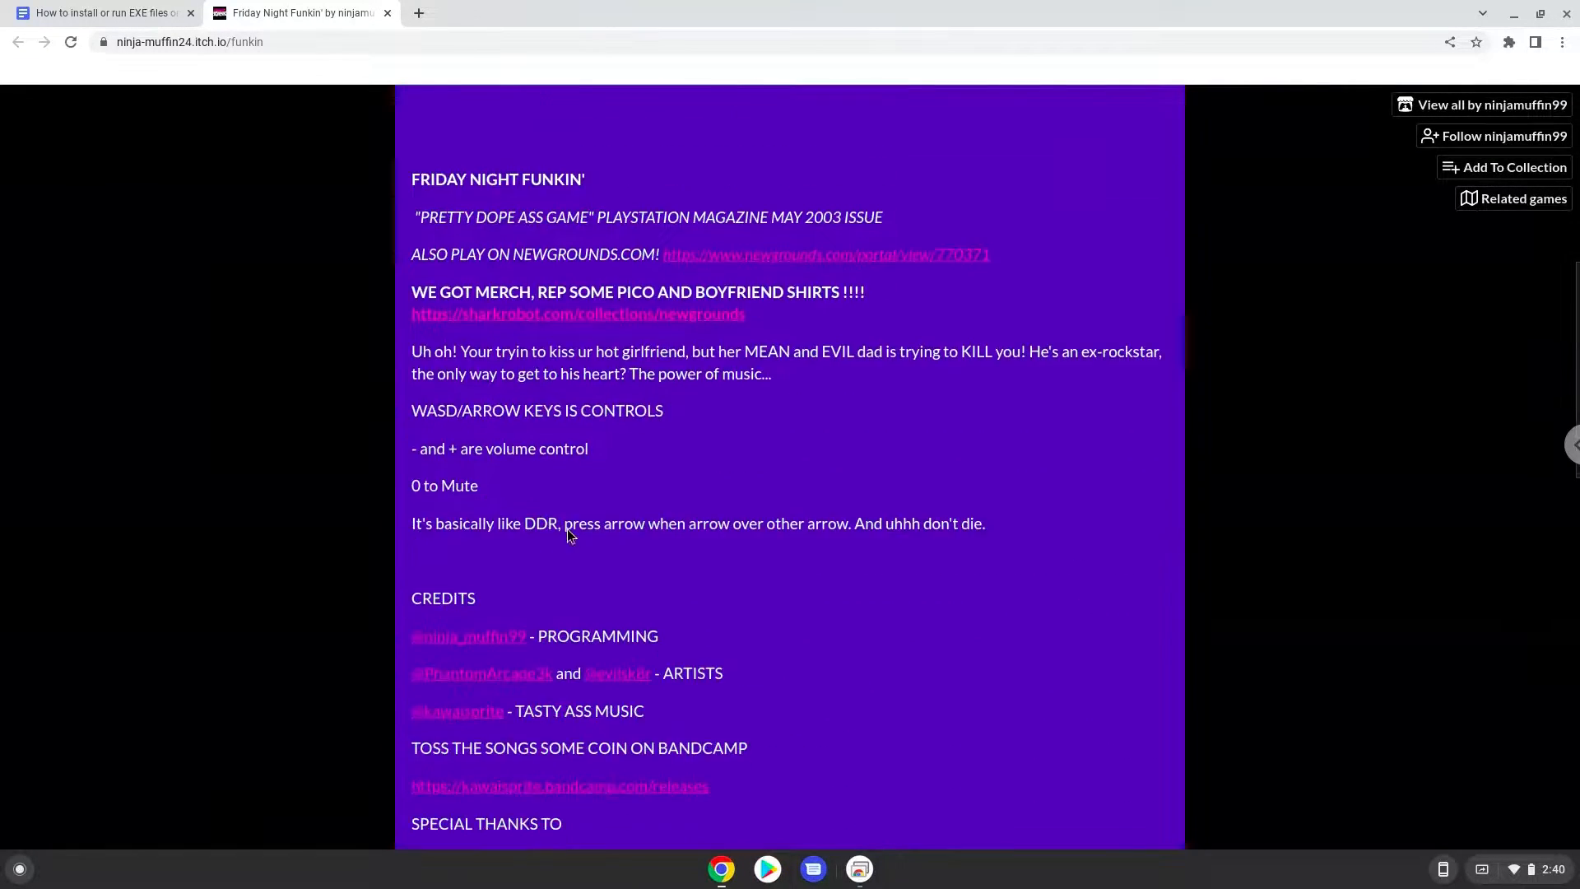
pyautogui.scroll(-2, 568, 535)
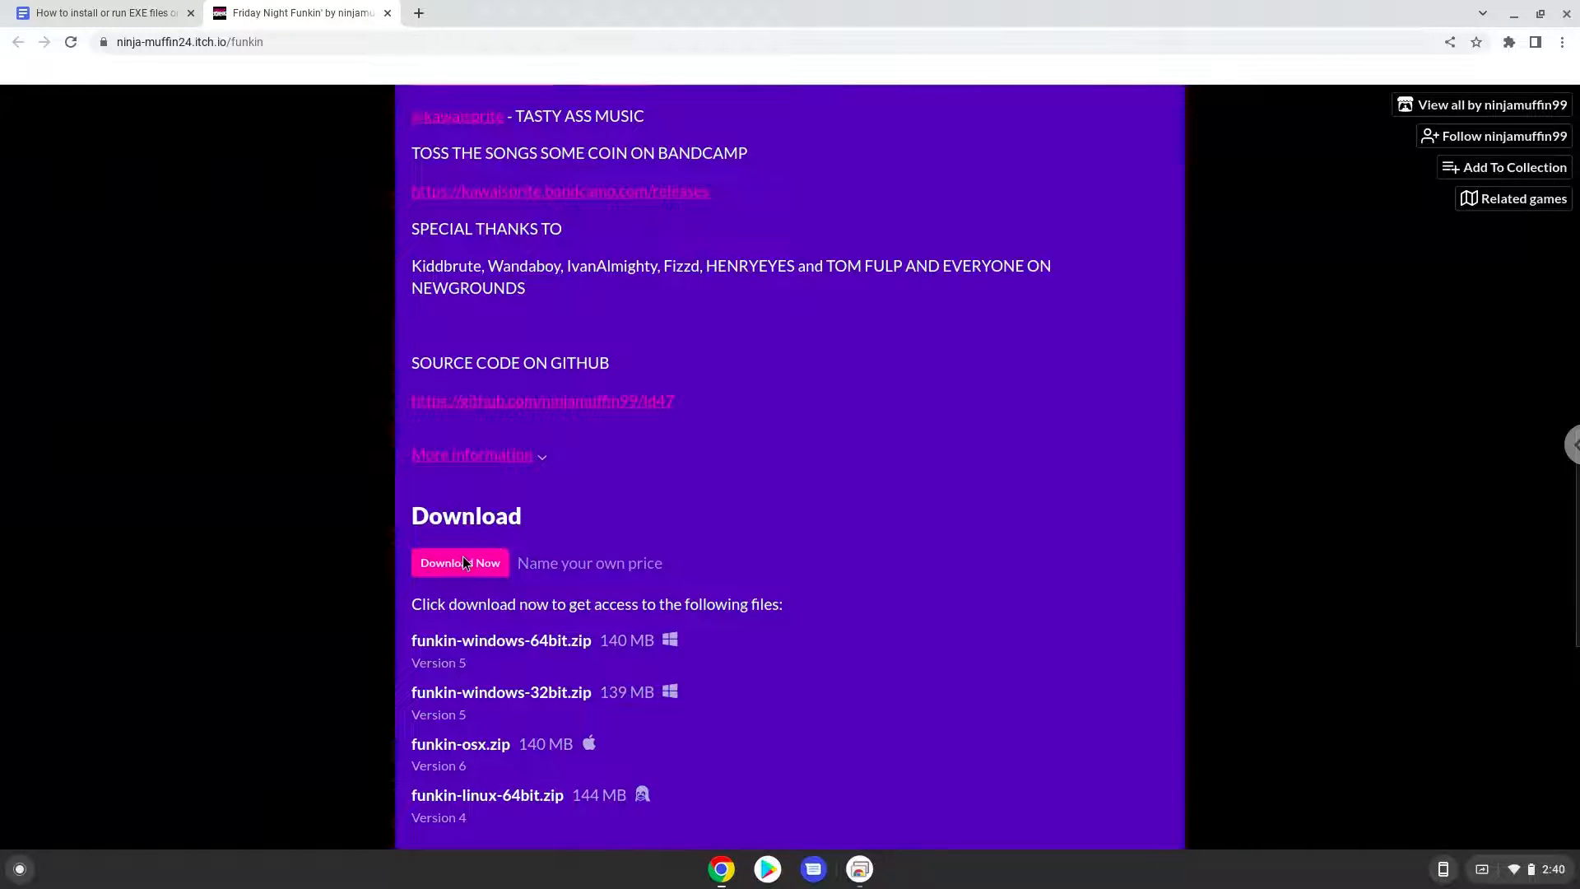
pyautogui.click(463, 563)
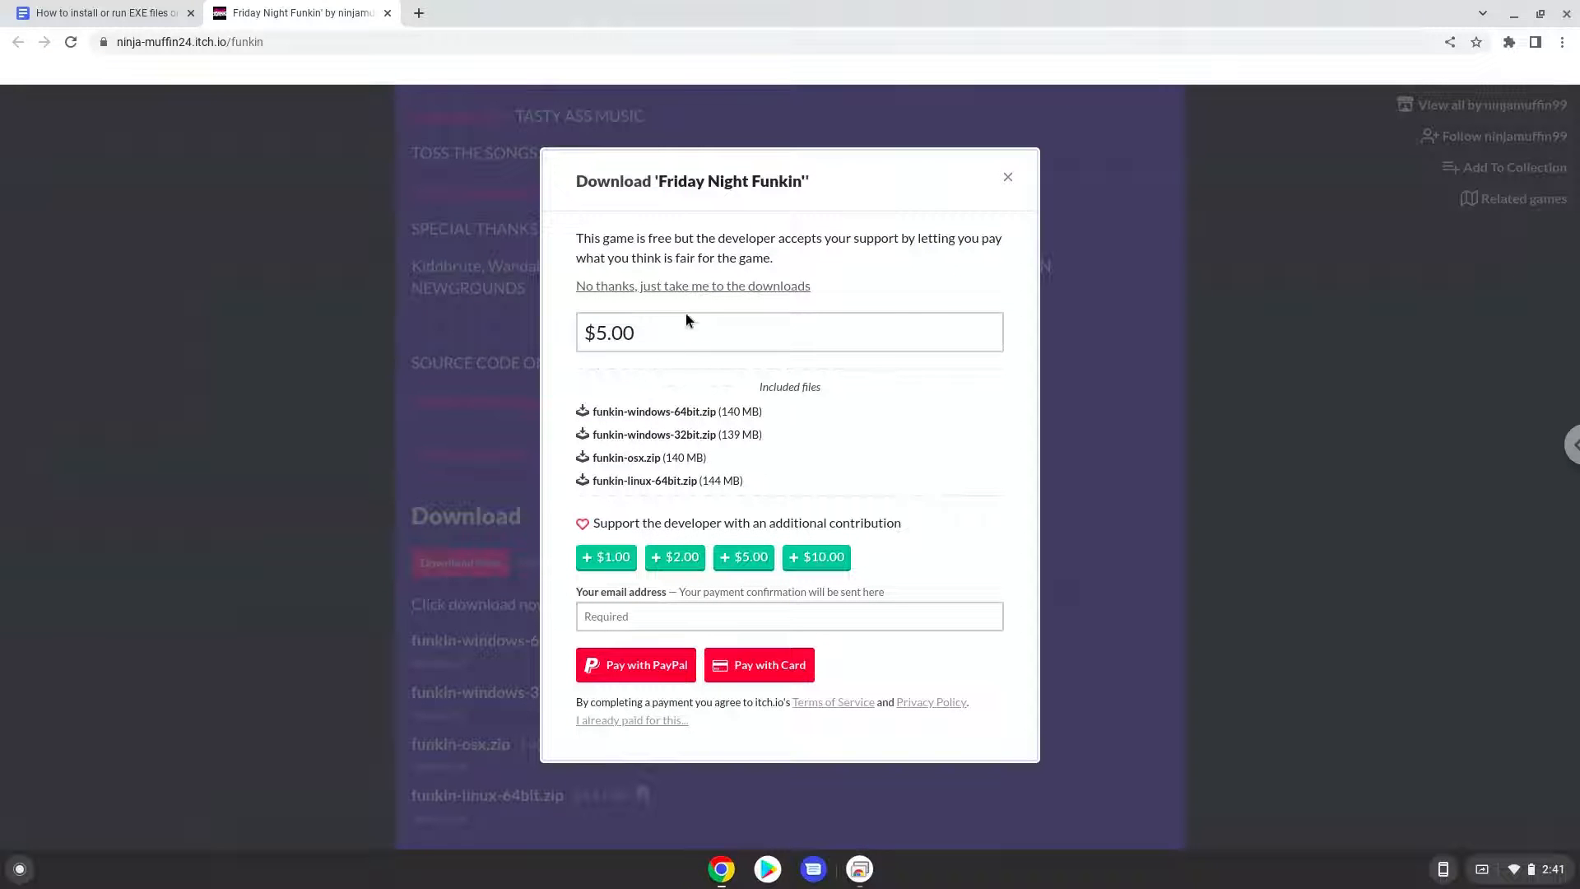
pyautogui.click(704, 286)
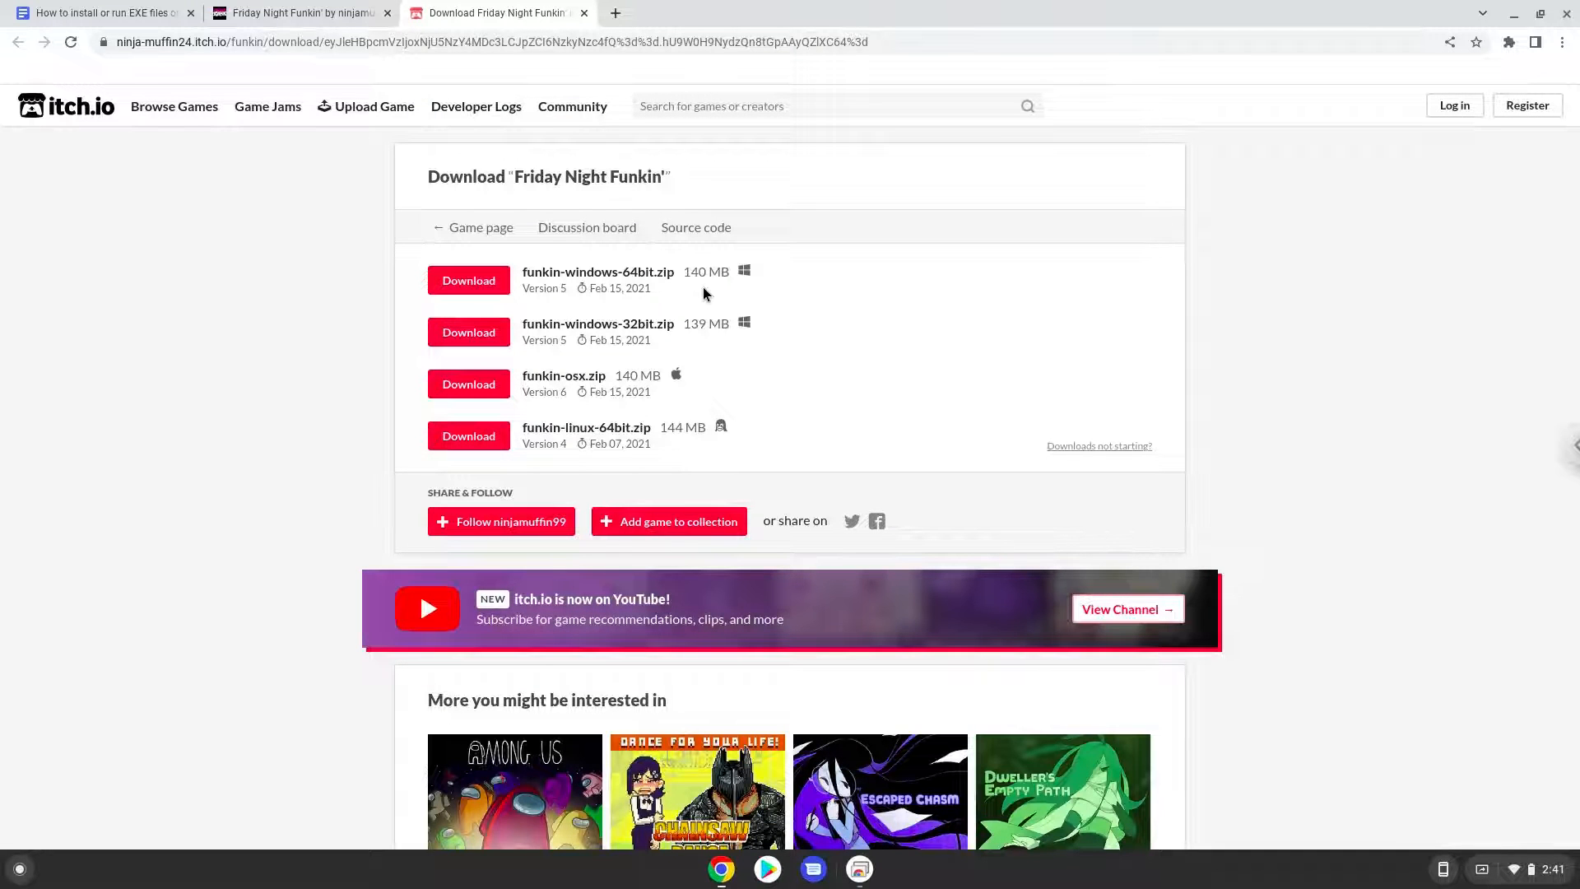
pyautogui.click(475, 286)
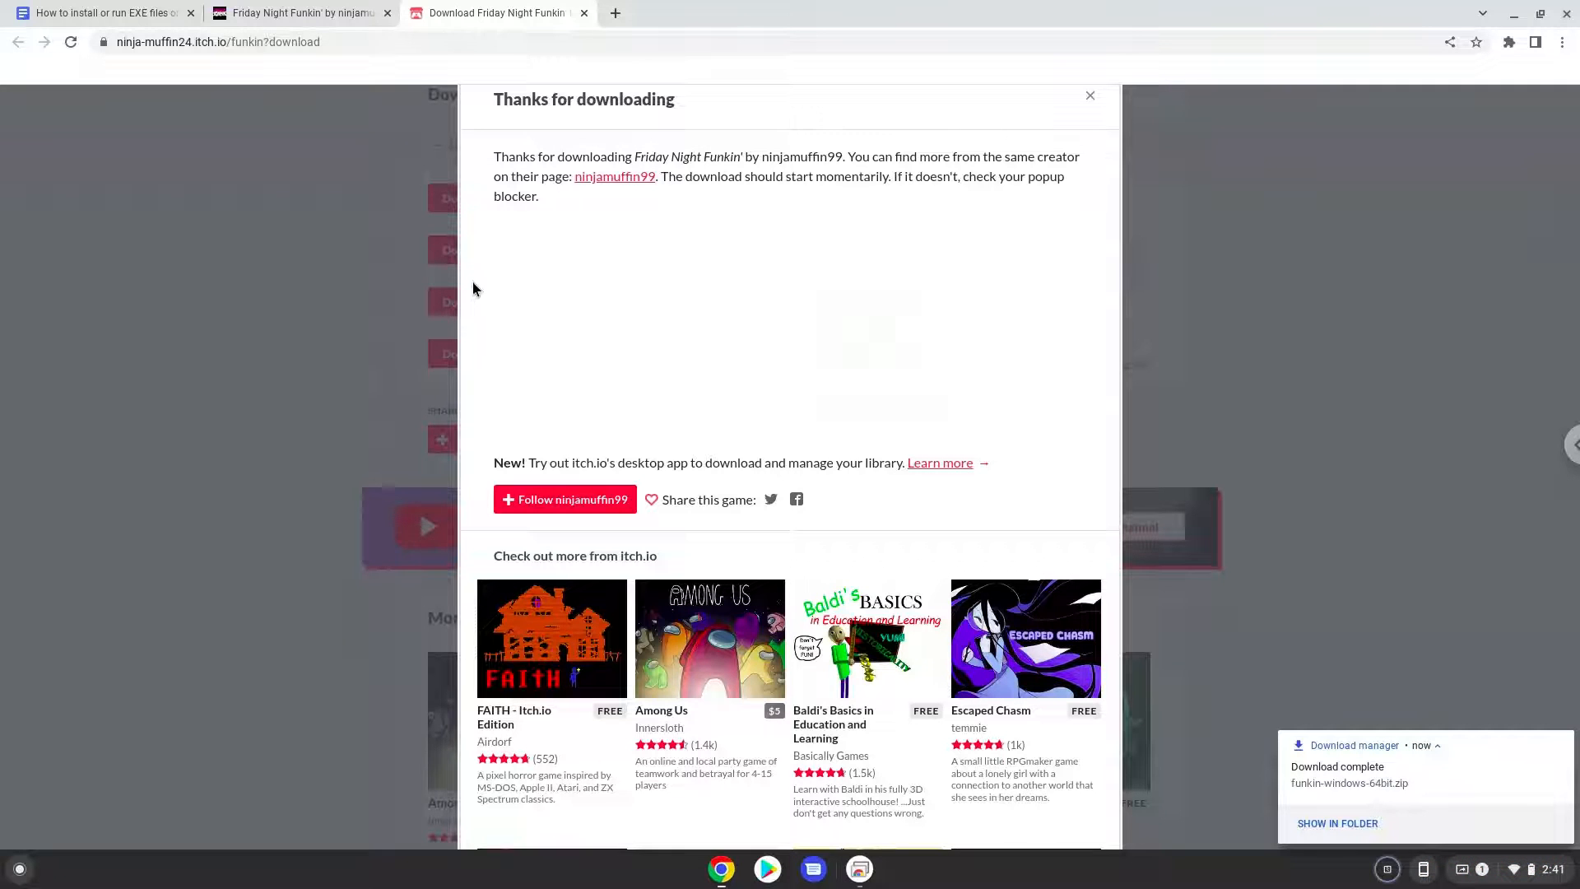
# - Copy all the contents of the downloaded funkin-windows-64bit.zip into Linux files and close the Files window
pyautogui.click(1331, 818)
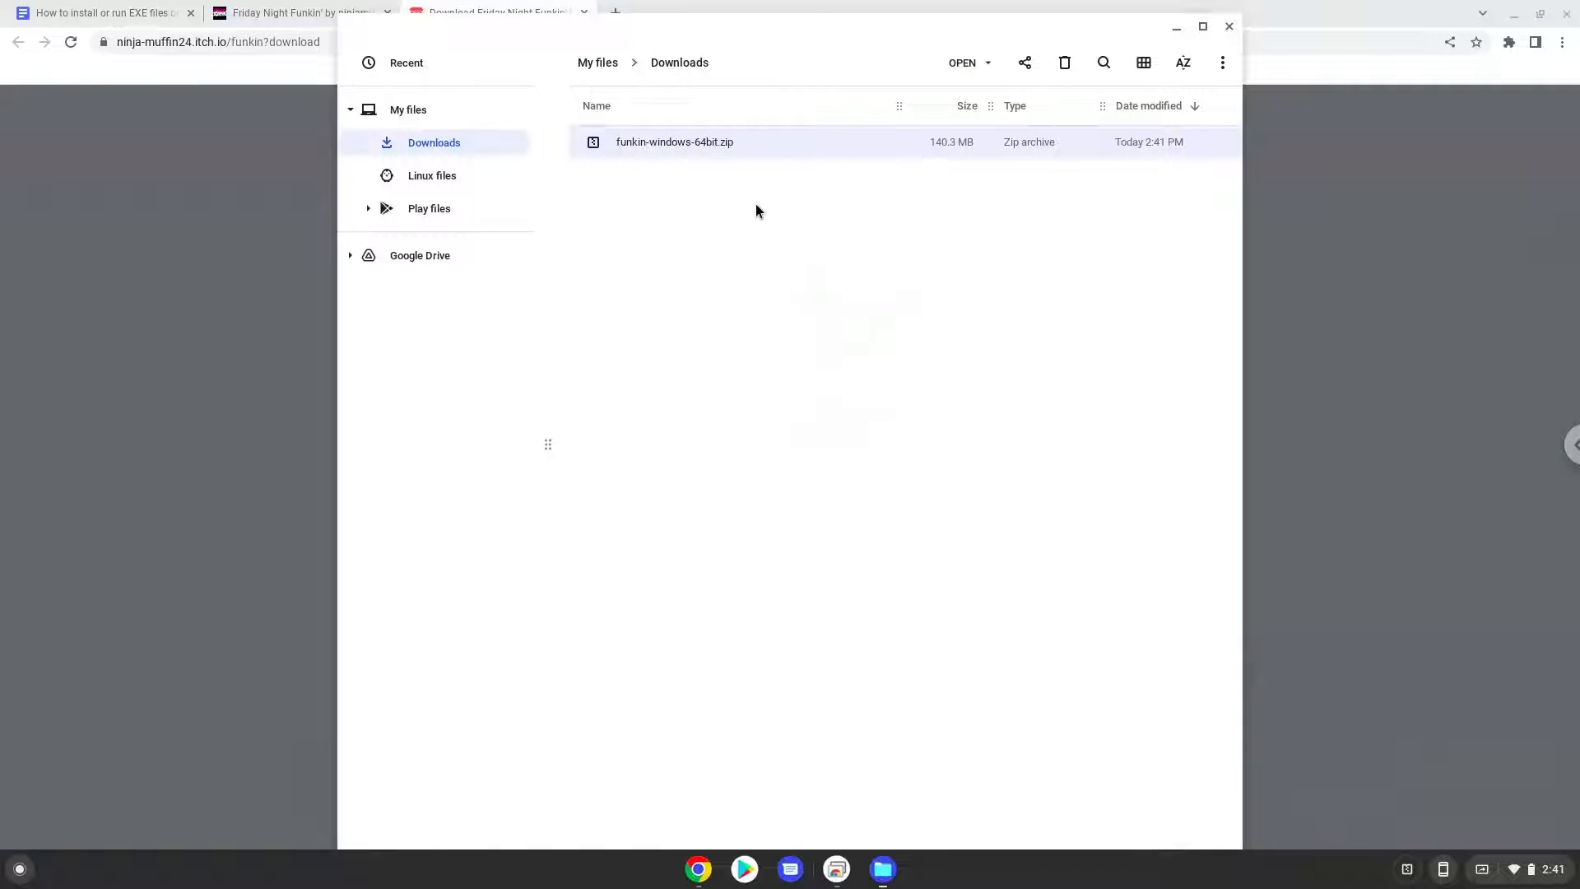
pyautogui.rightClick(691, 140)
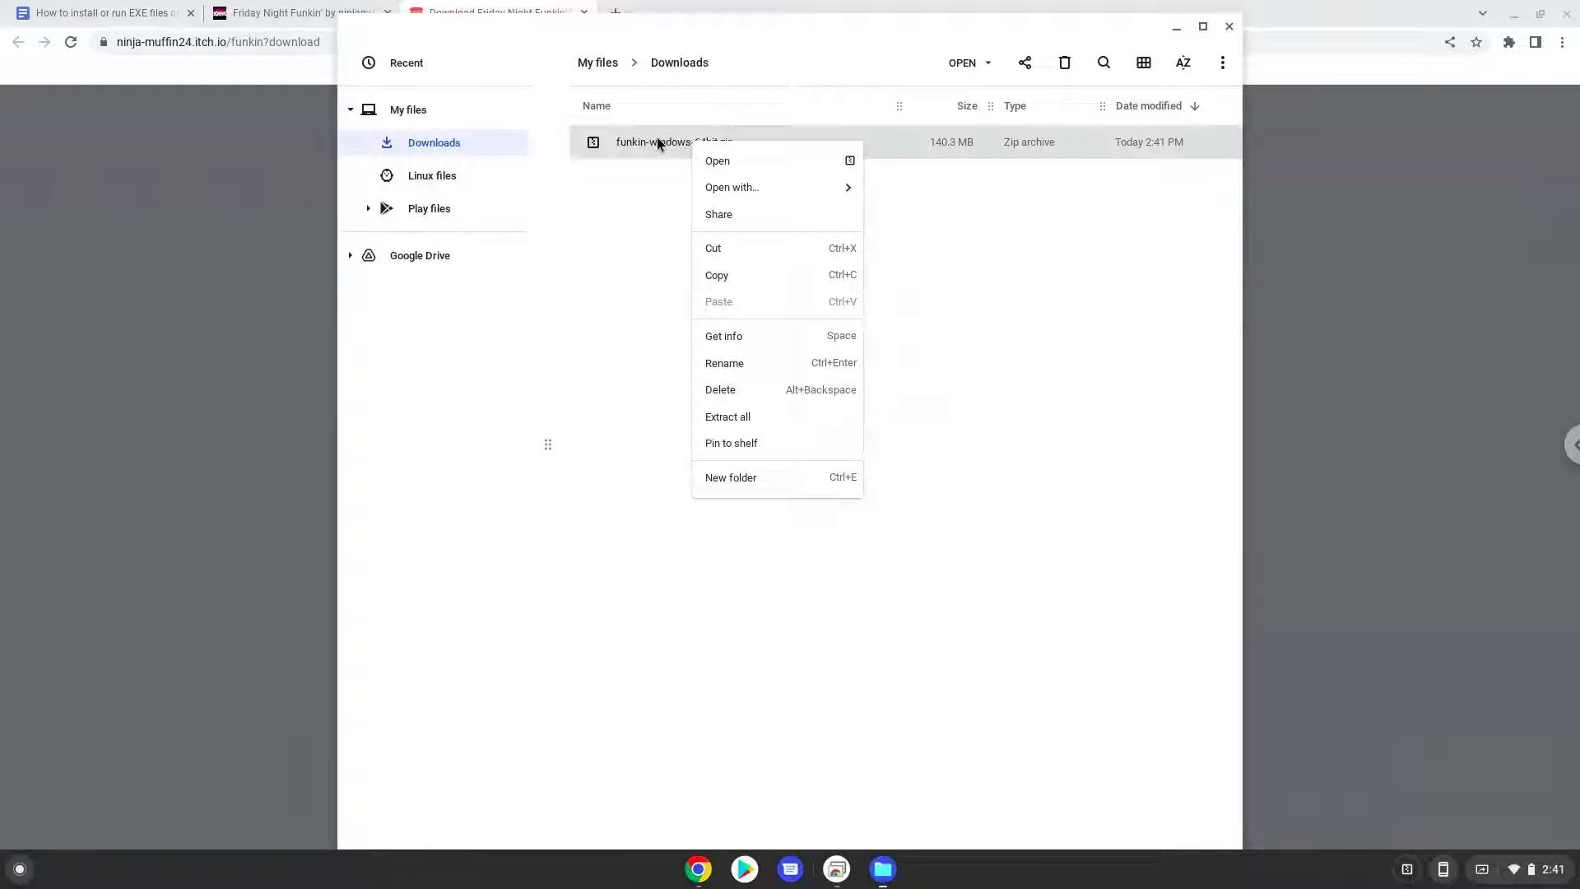
pyautogui.doubleClick(656, 138)
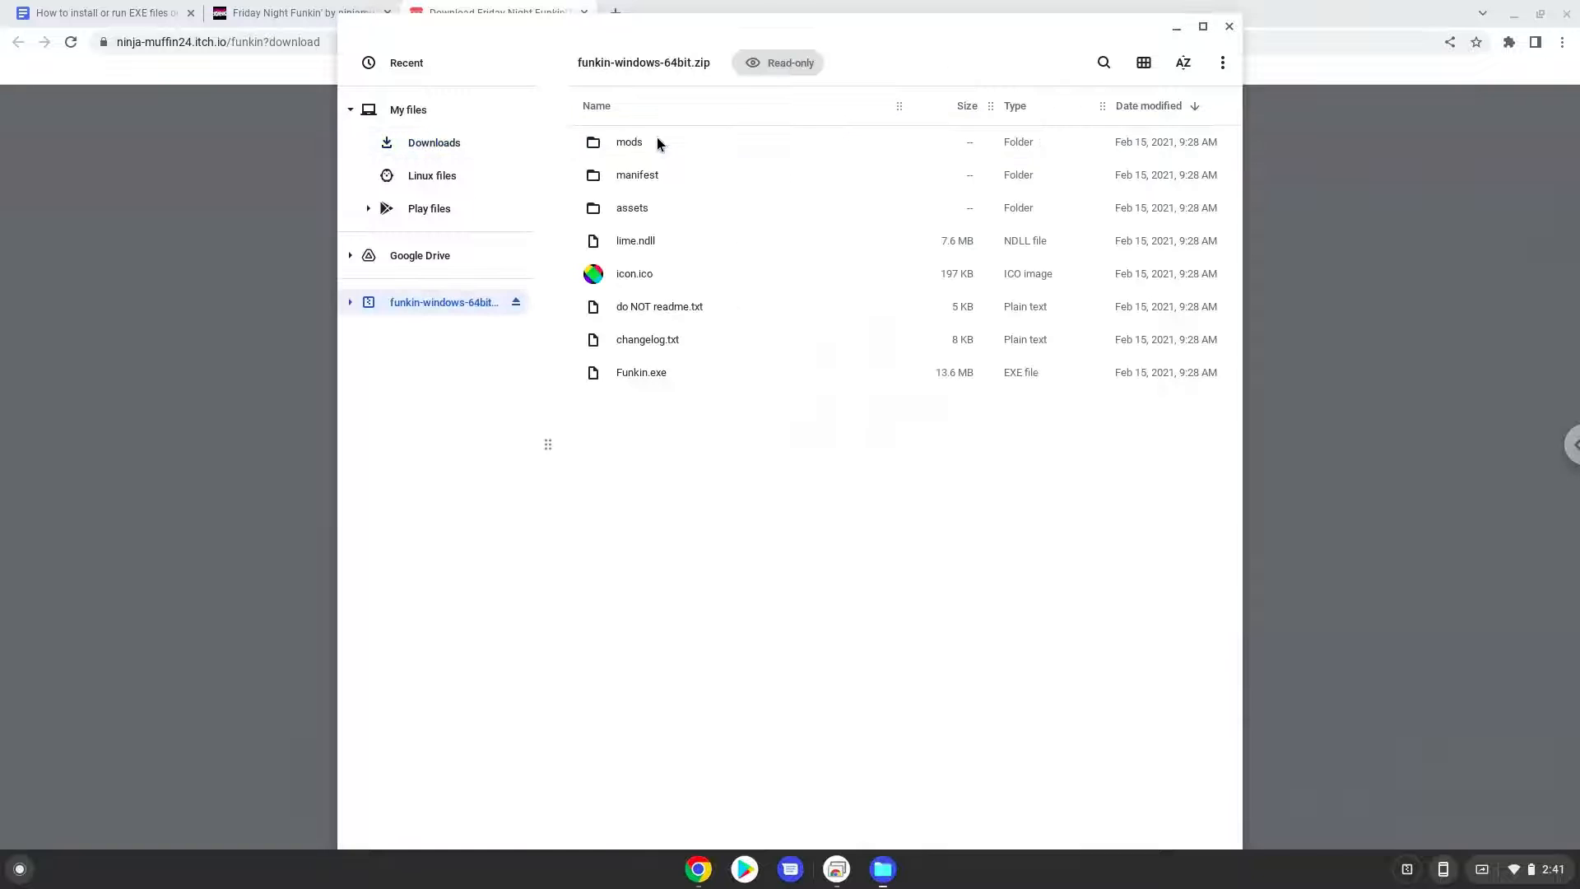
pyautogui.moveTo(656, 489); pyautogui.dragTo(655, 142)
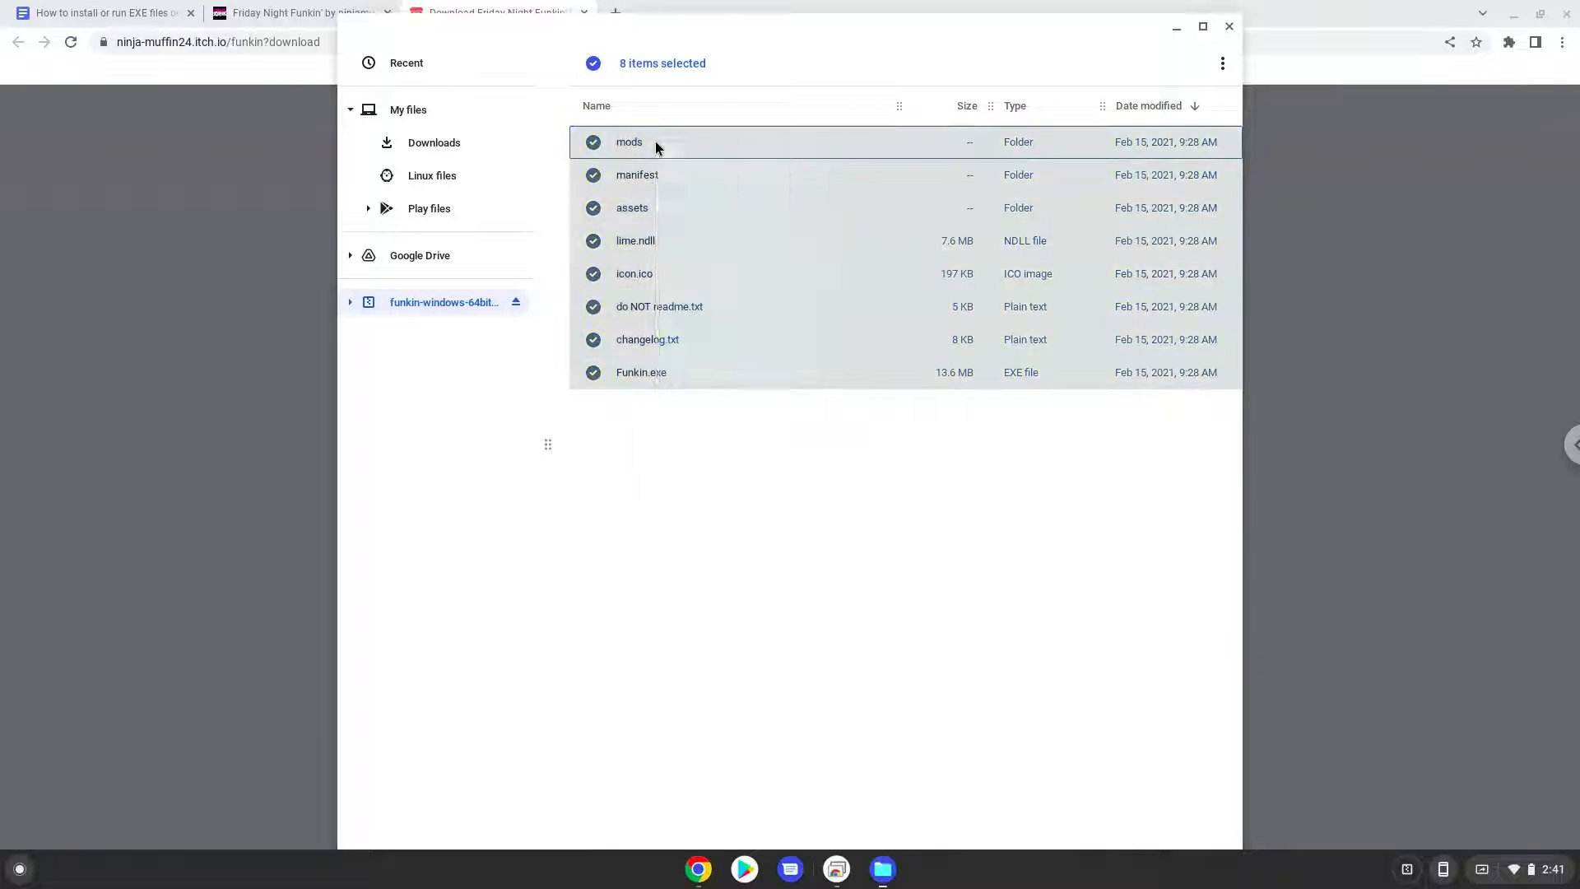
pyautogui.rightClick(655, 142)
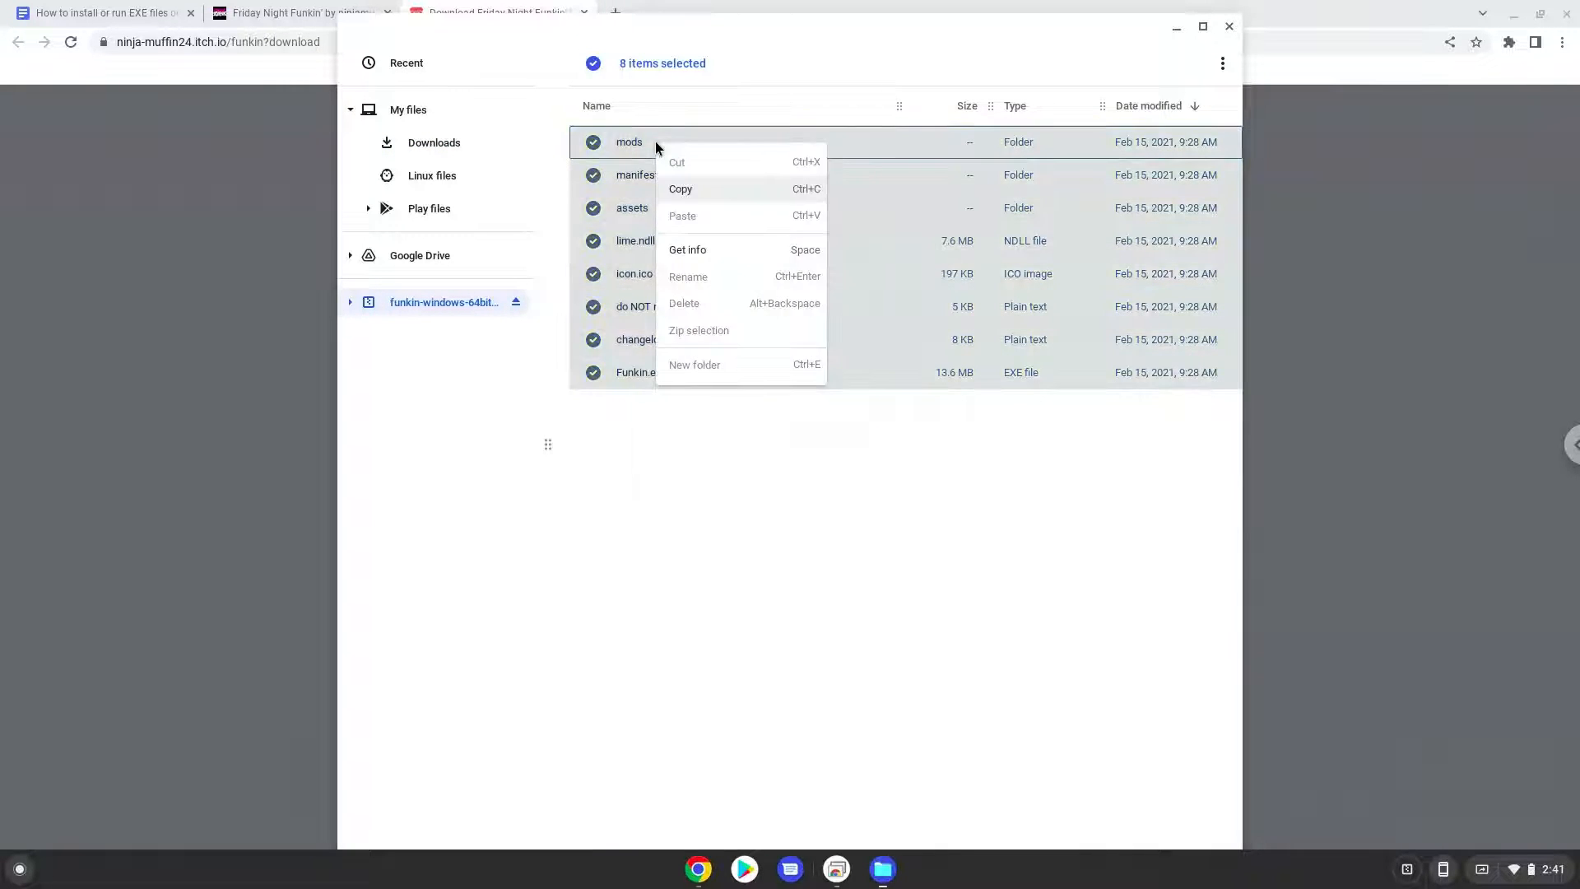
pyautogui.click(672, 189)
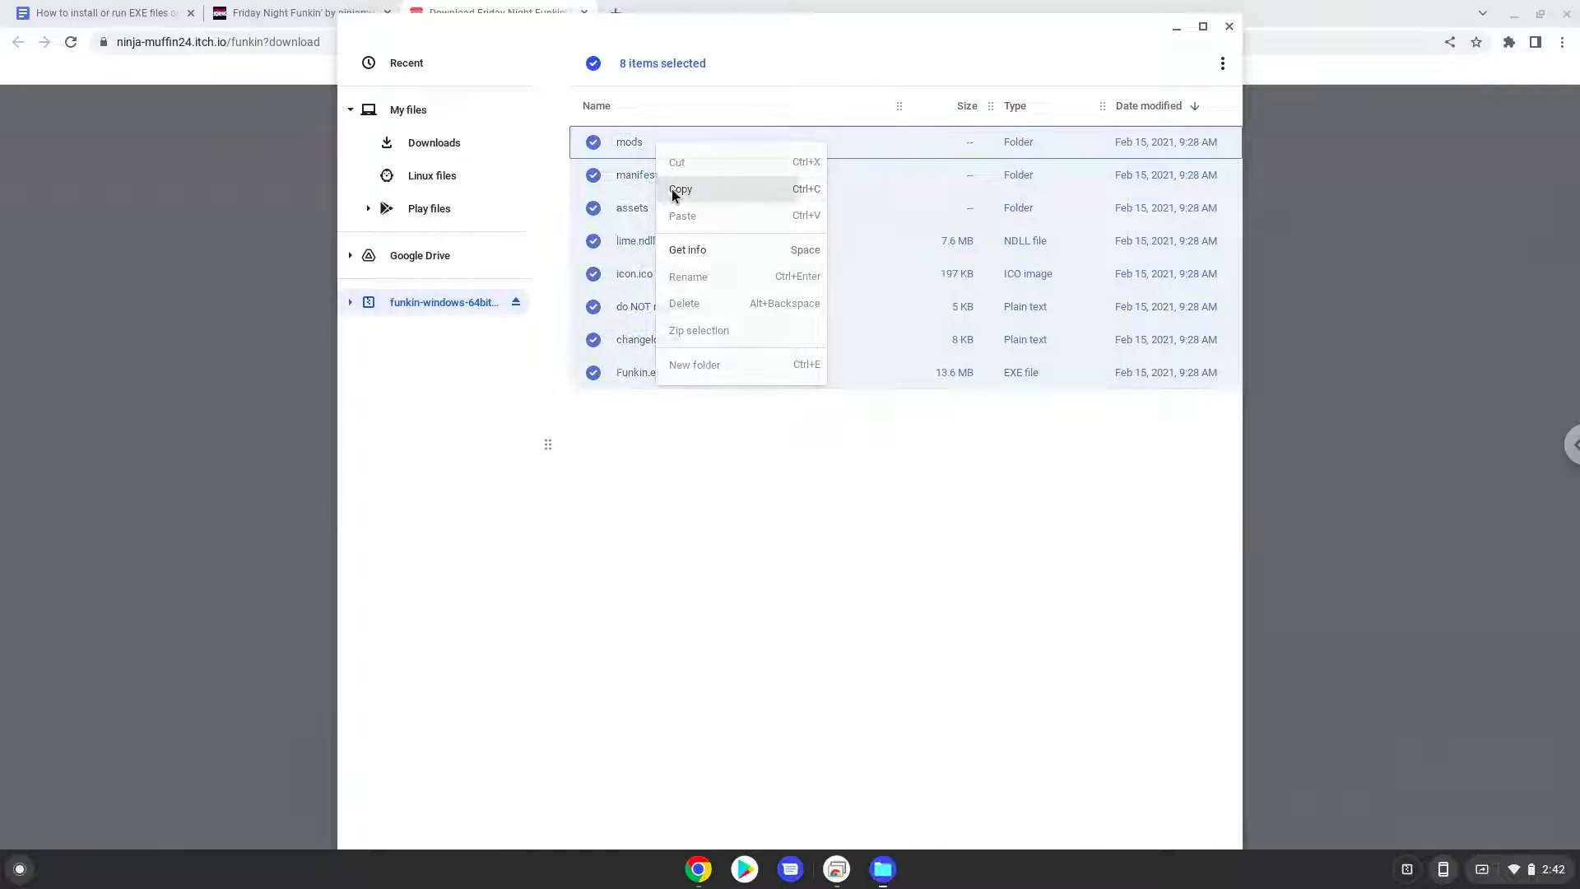
pyautogui.click(470, 177)
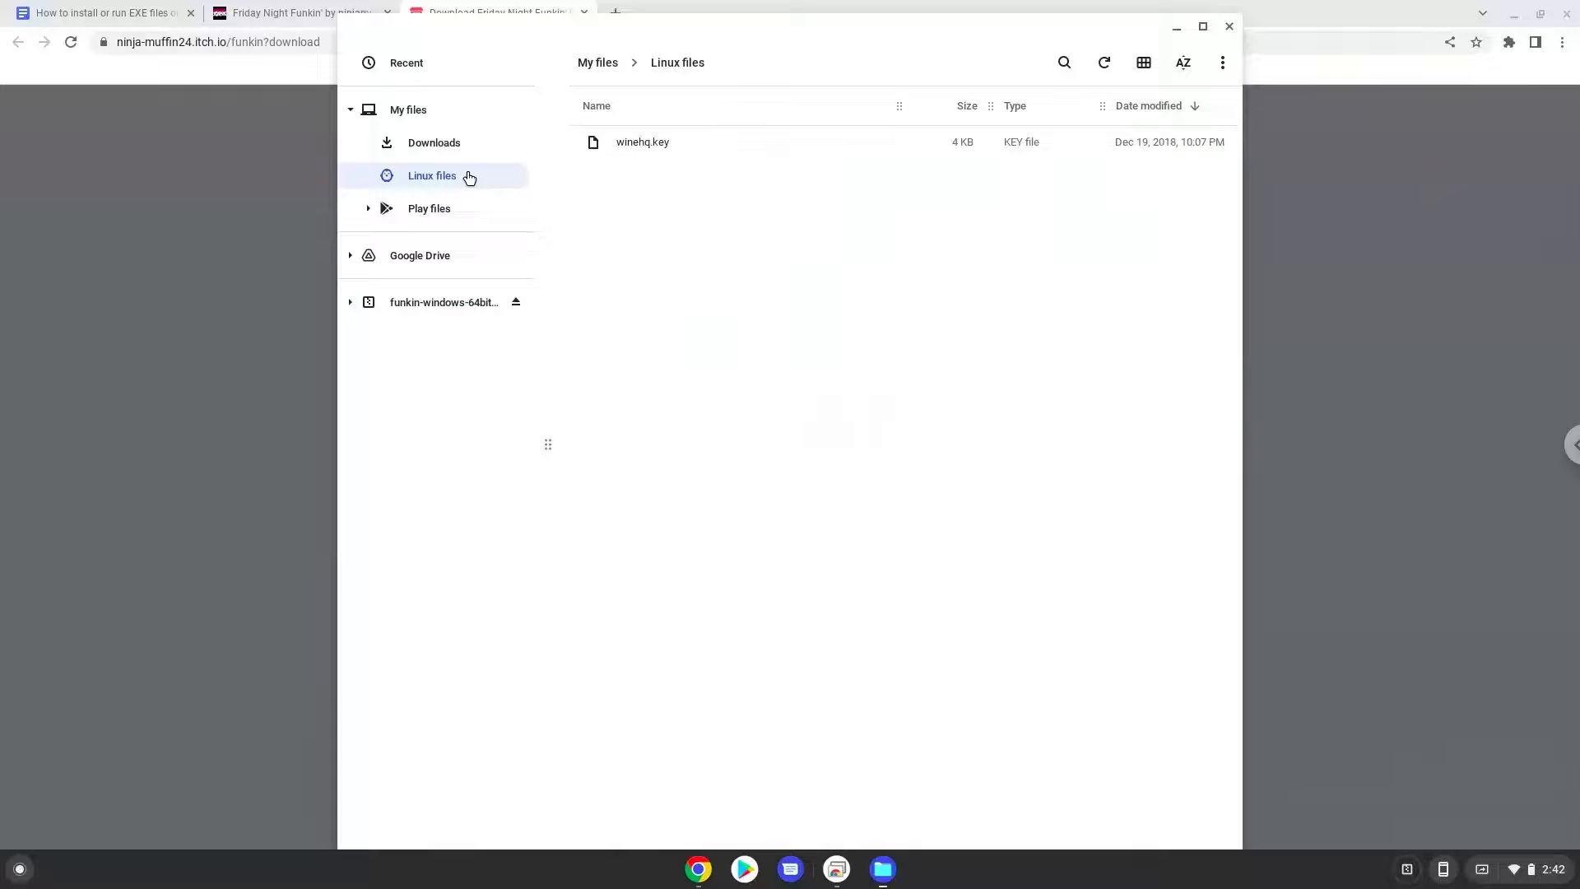
pyautogui.rightClick(781, 232)
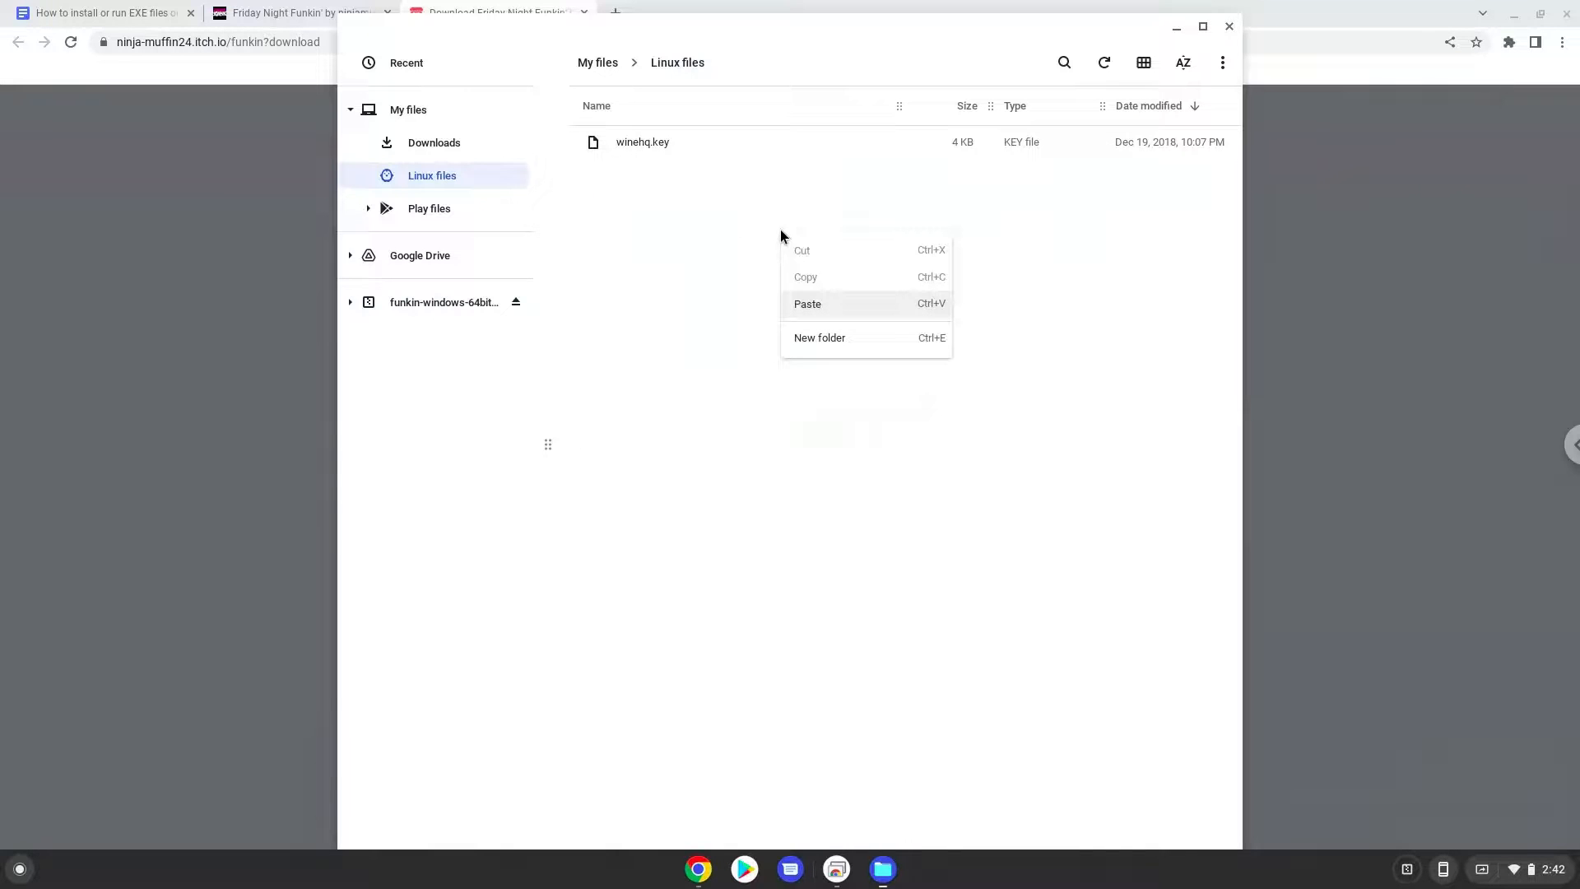
pyautogui.click(798, 305)
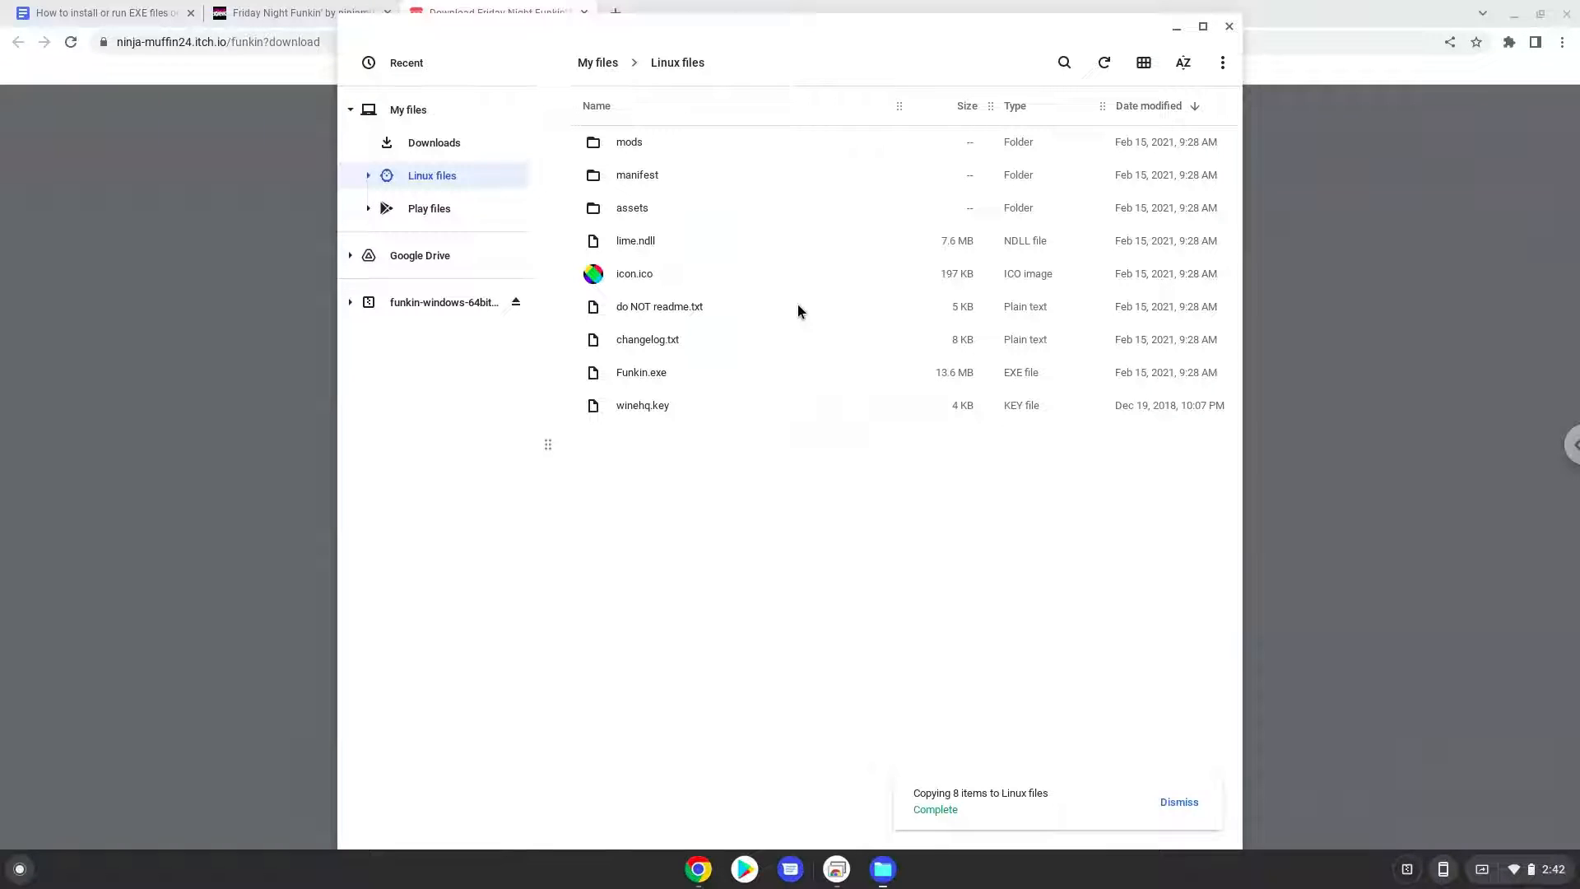
pyautogui.click(1229, 28)
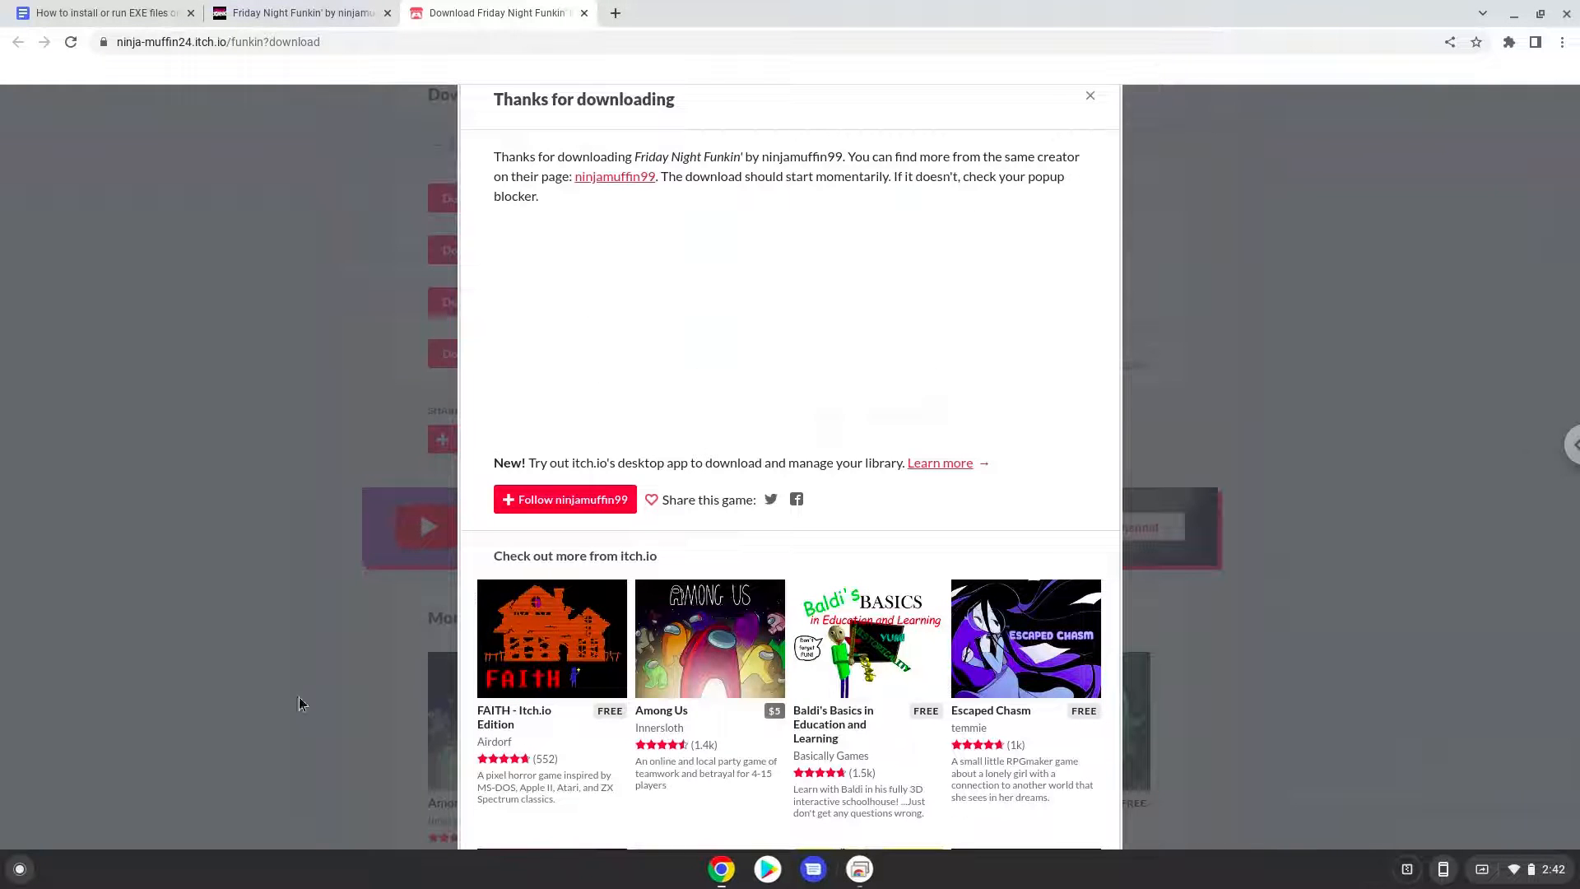
# - Launch the Files app from the Linux apps folder and maximize its window
pyautogui.click(25, 867)
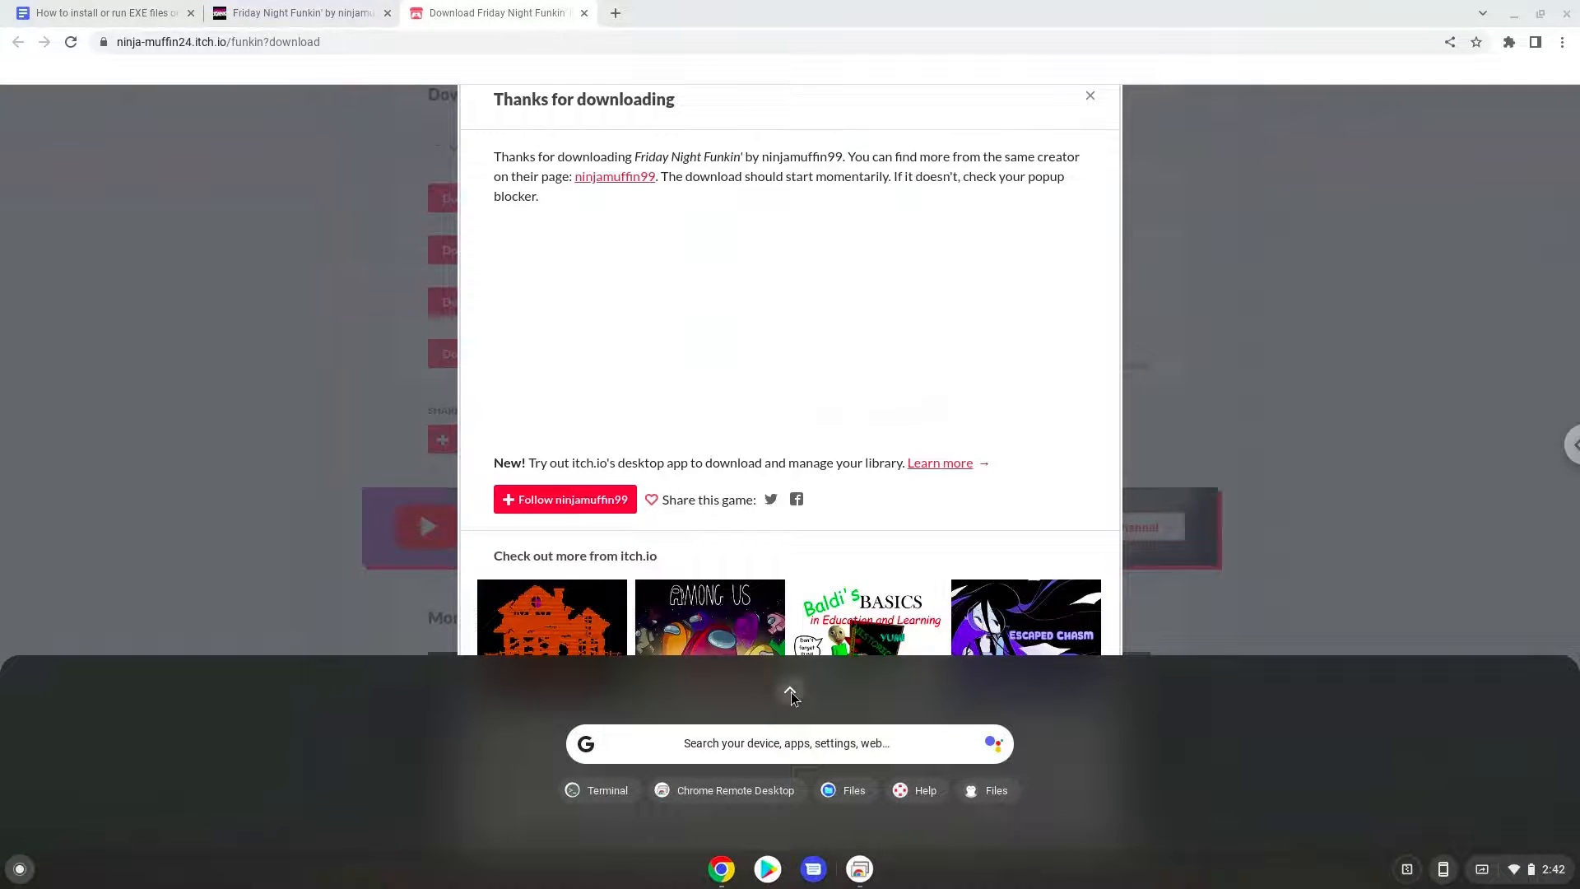
pyautogui.click(790, 691)
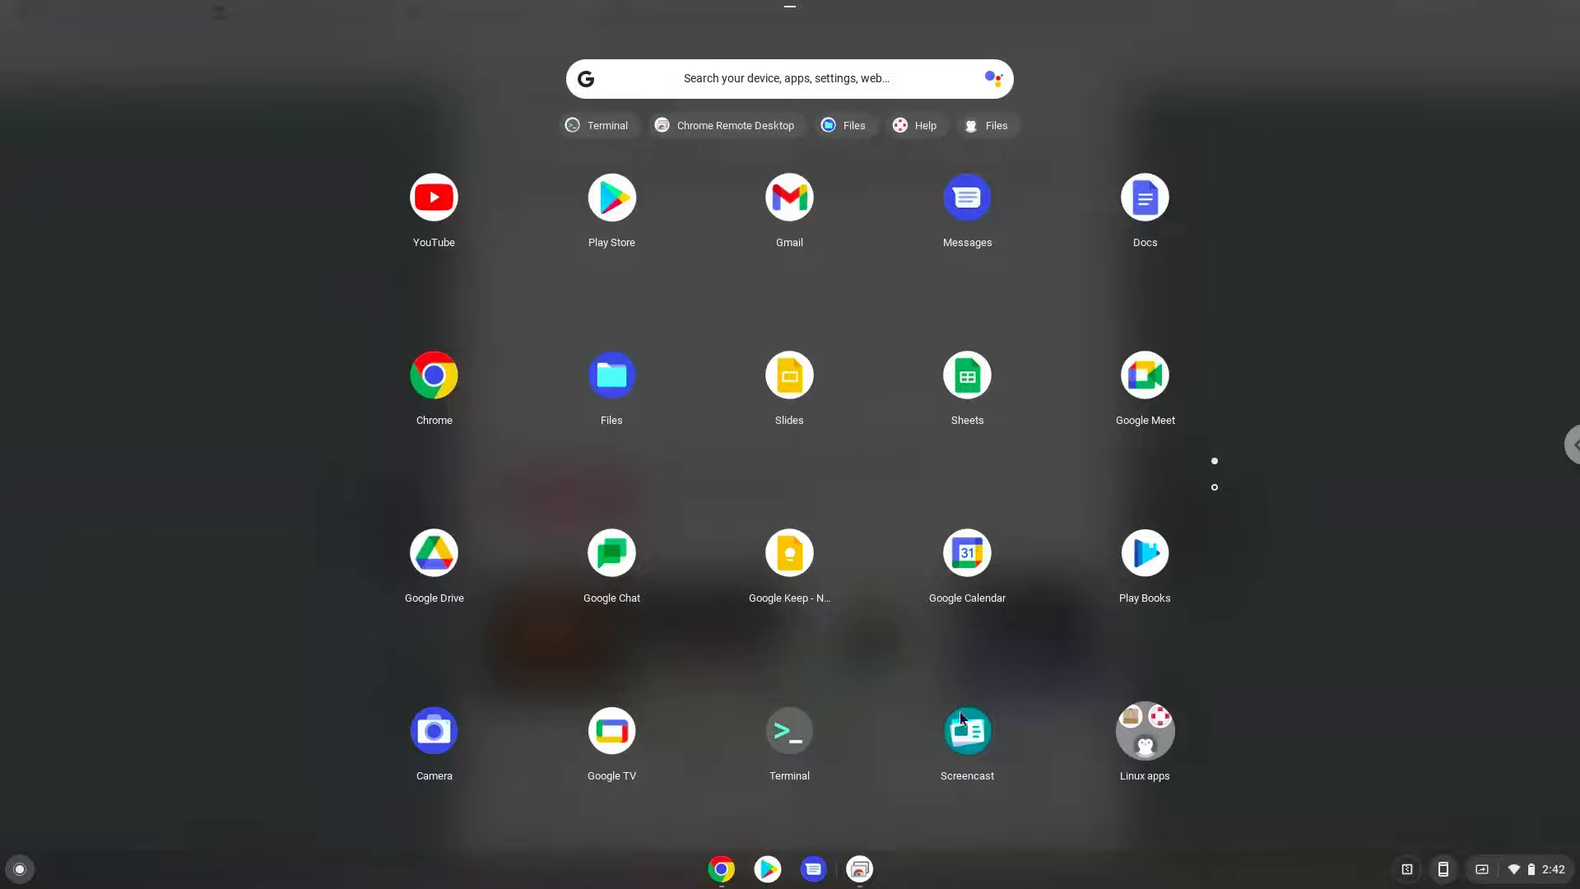
pyautogui.click(1167, 723)
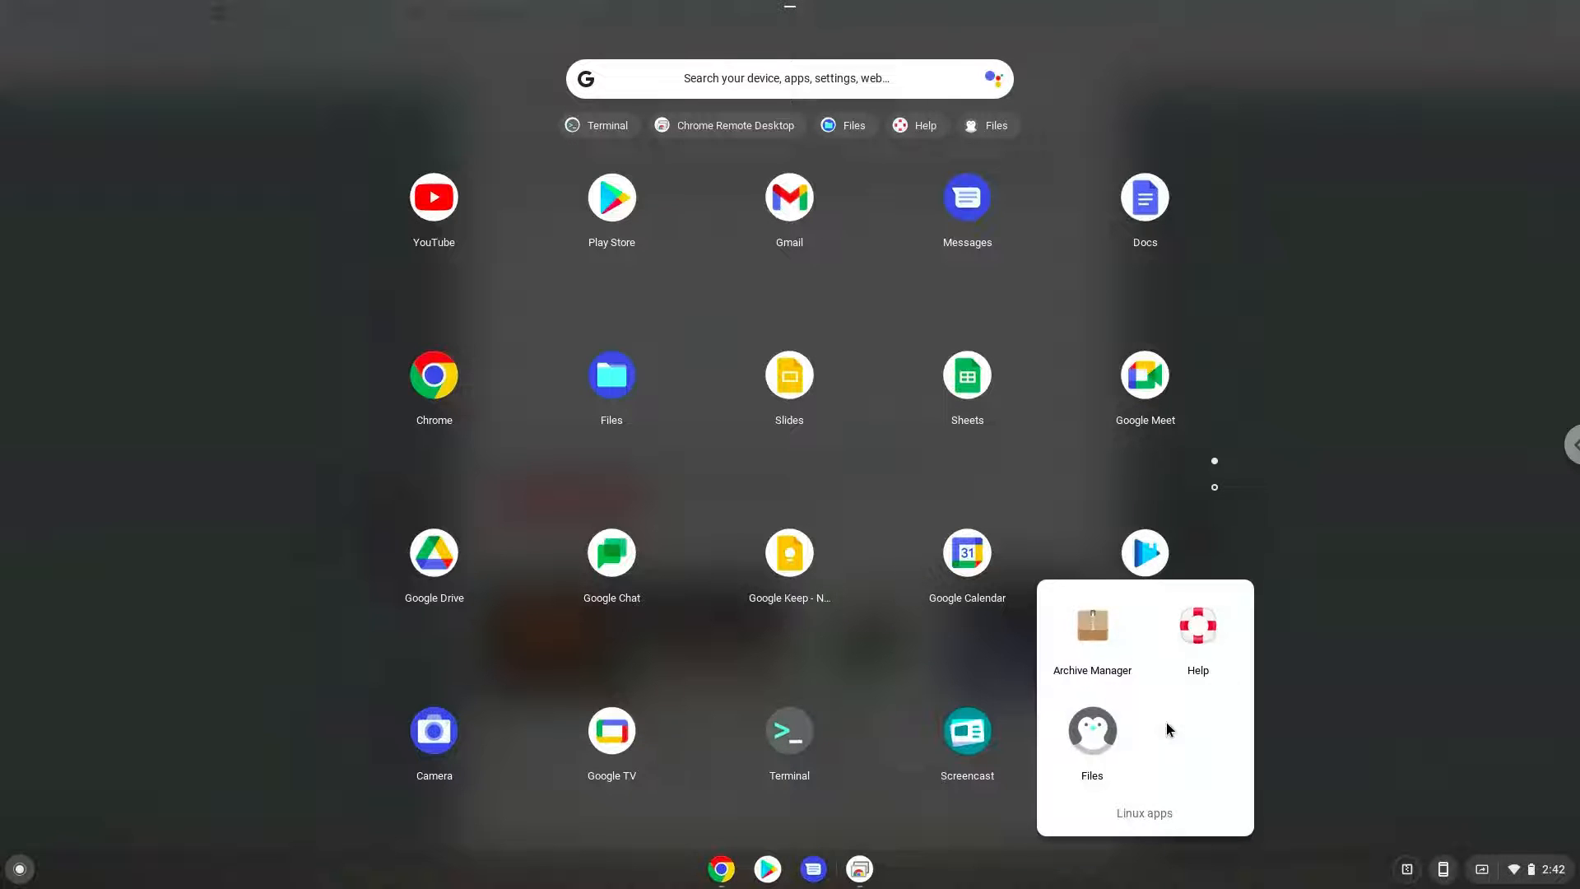
pyautogui.click(1086, 730)
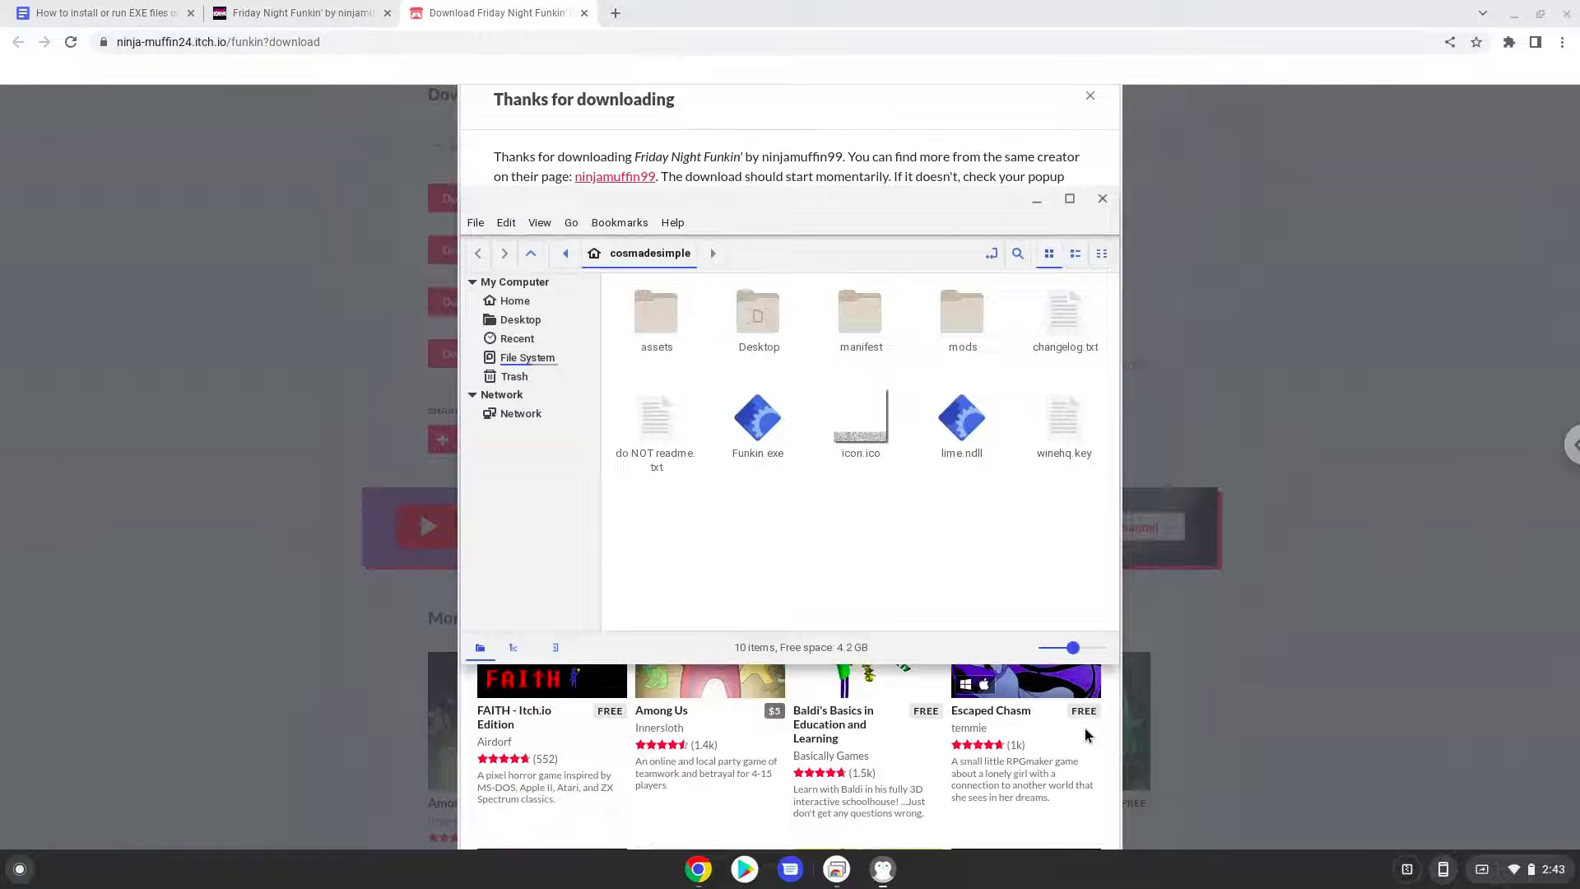
pyautogui.doubleClick(846, 208)
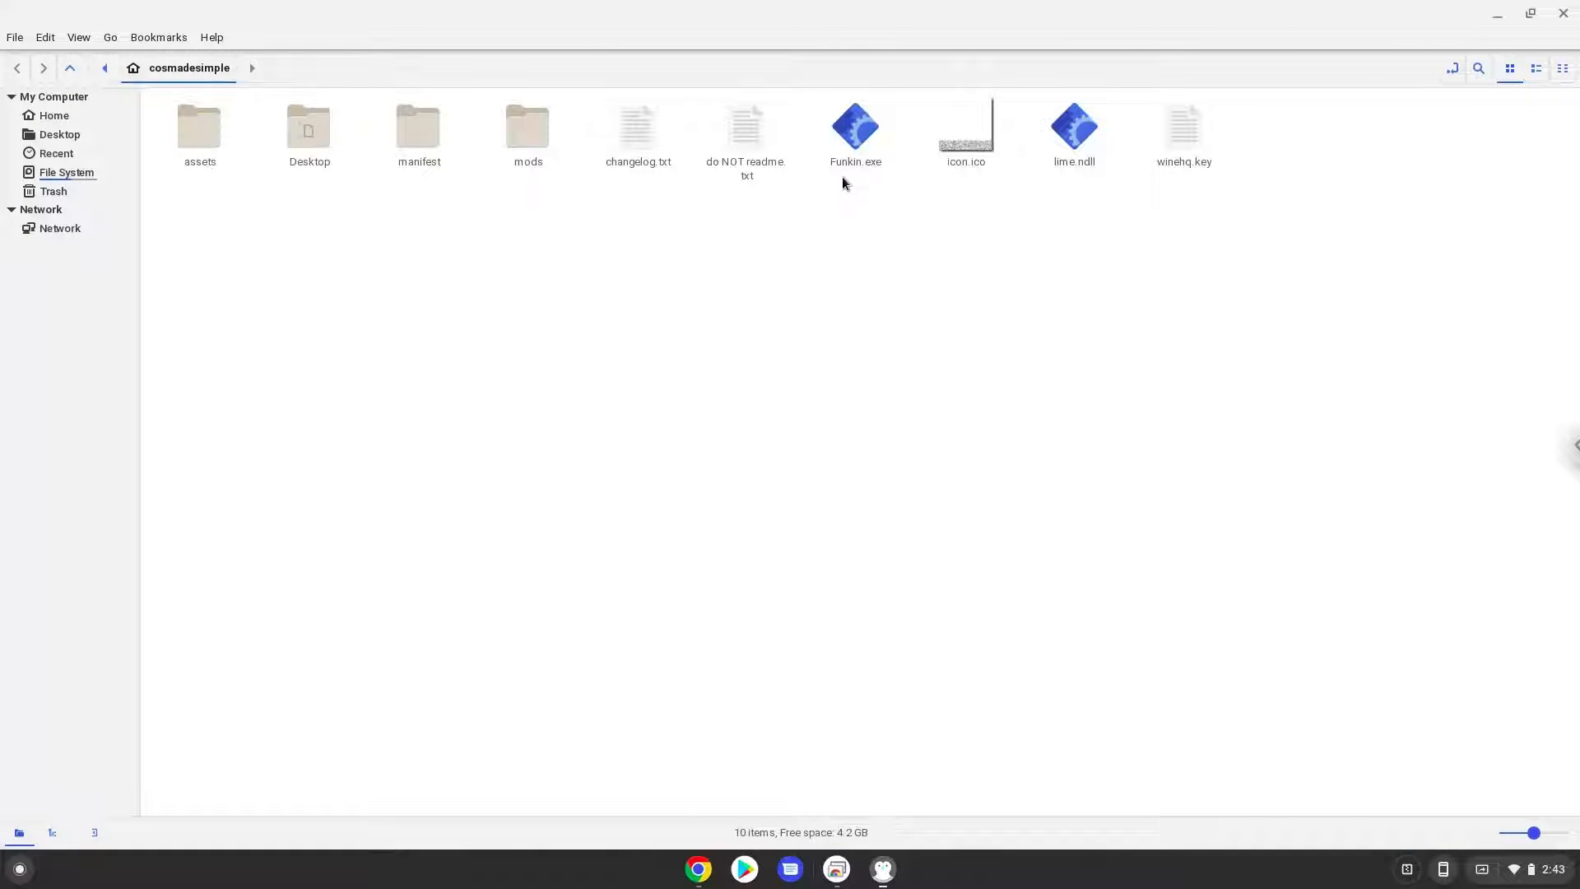
# - Open Funkin.exe with Wine Windows Program Loader
pyautogui.rightClick(843, 147)
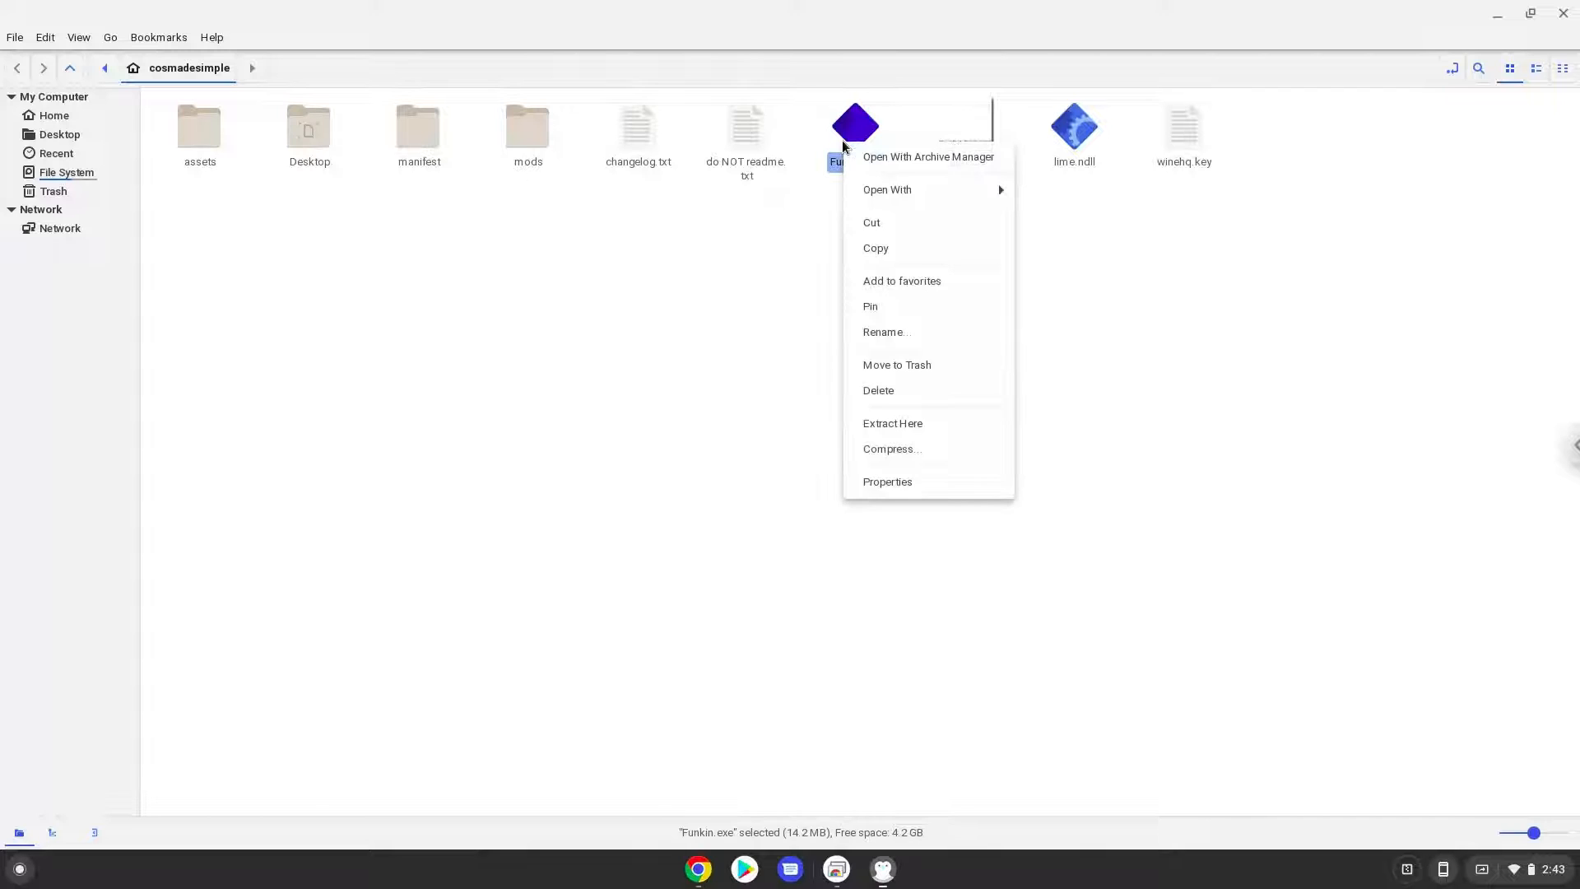
pyautogui.moveTo(906, 187)
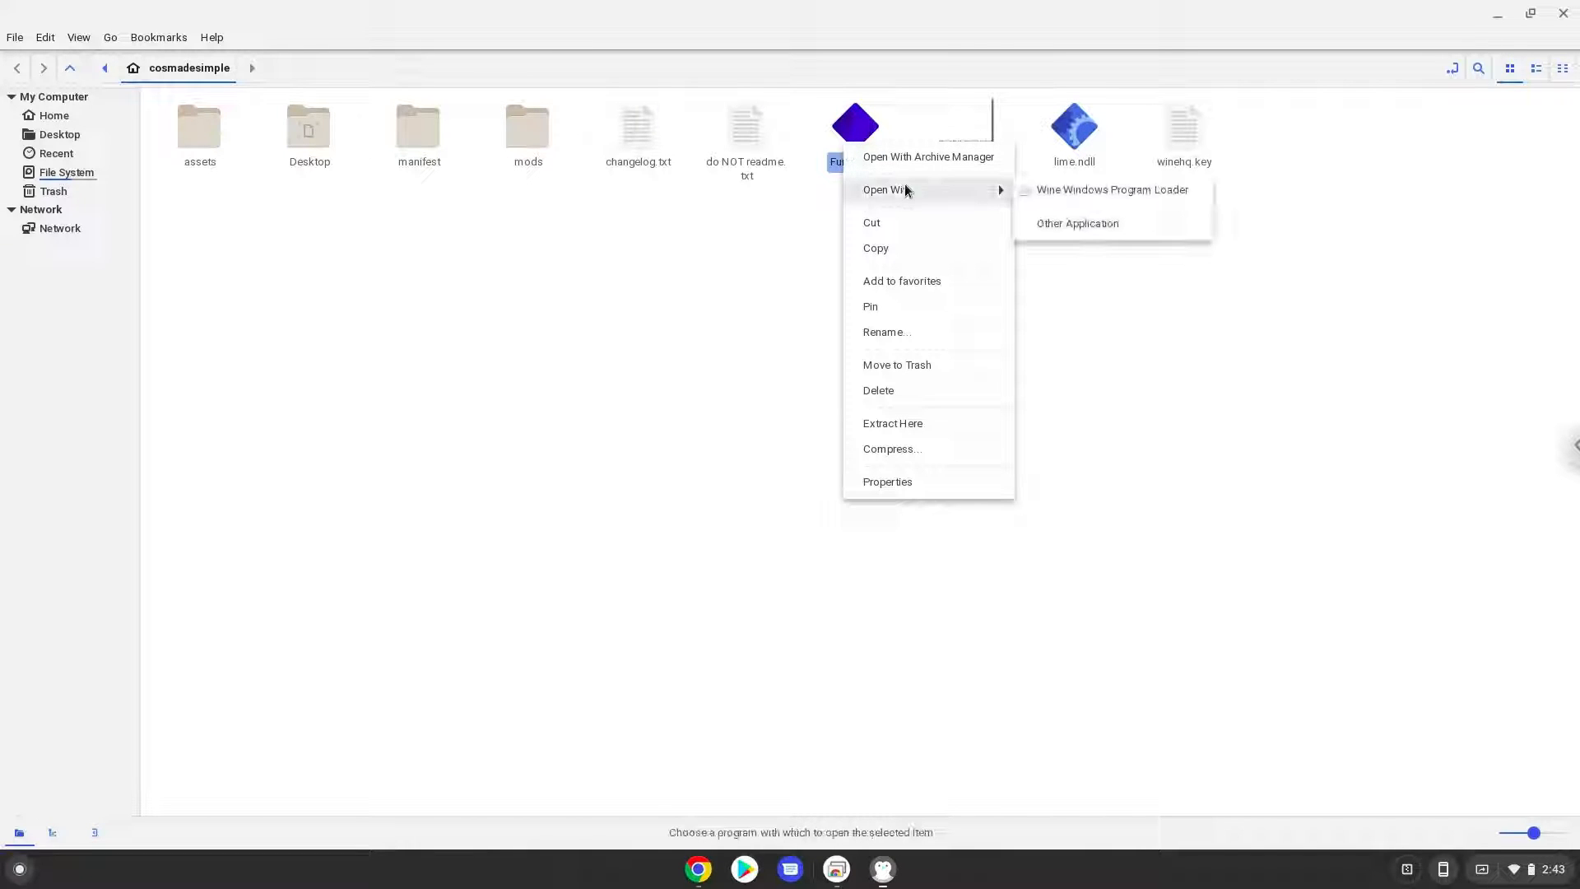
pyautogui.click(1047, 197)
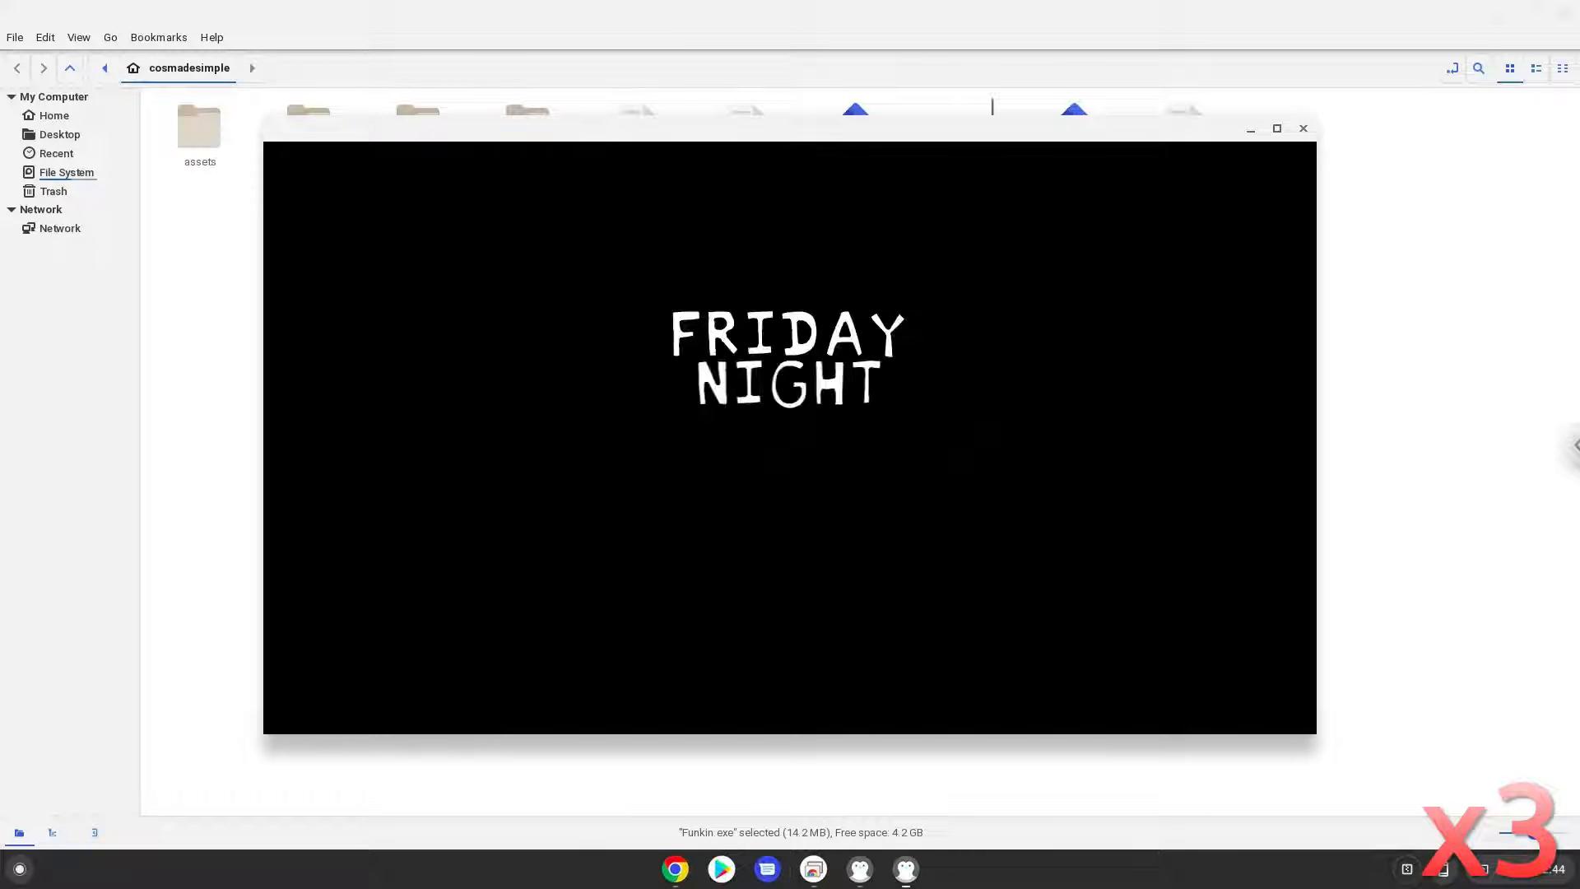
# - Skip the game's intro, ignore the outdated-version notice, start a song to test it, and close the game
pyautogui.press('Return')
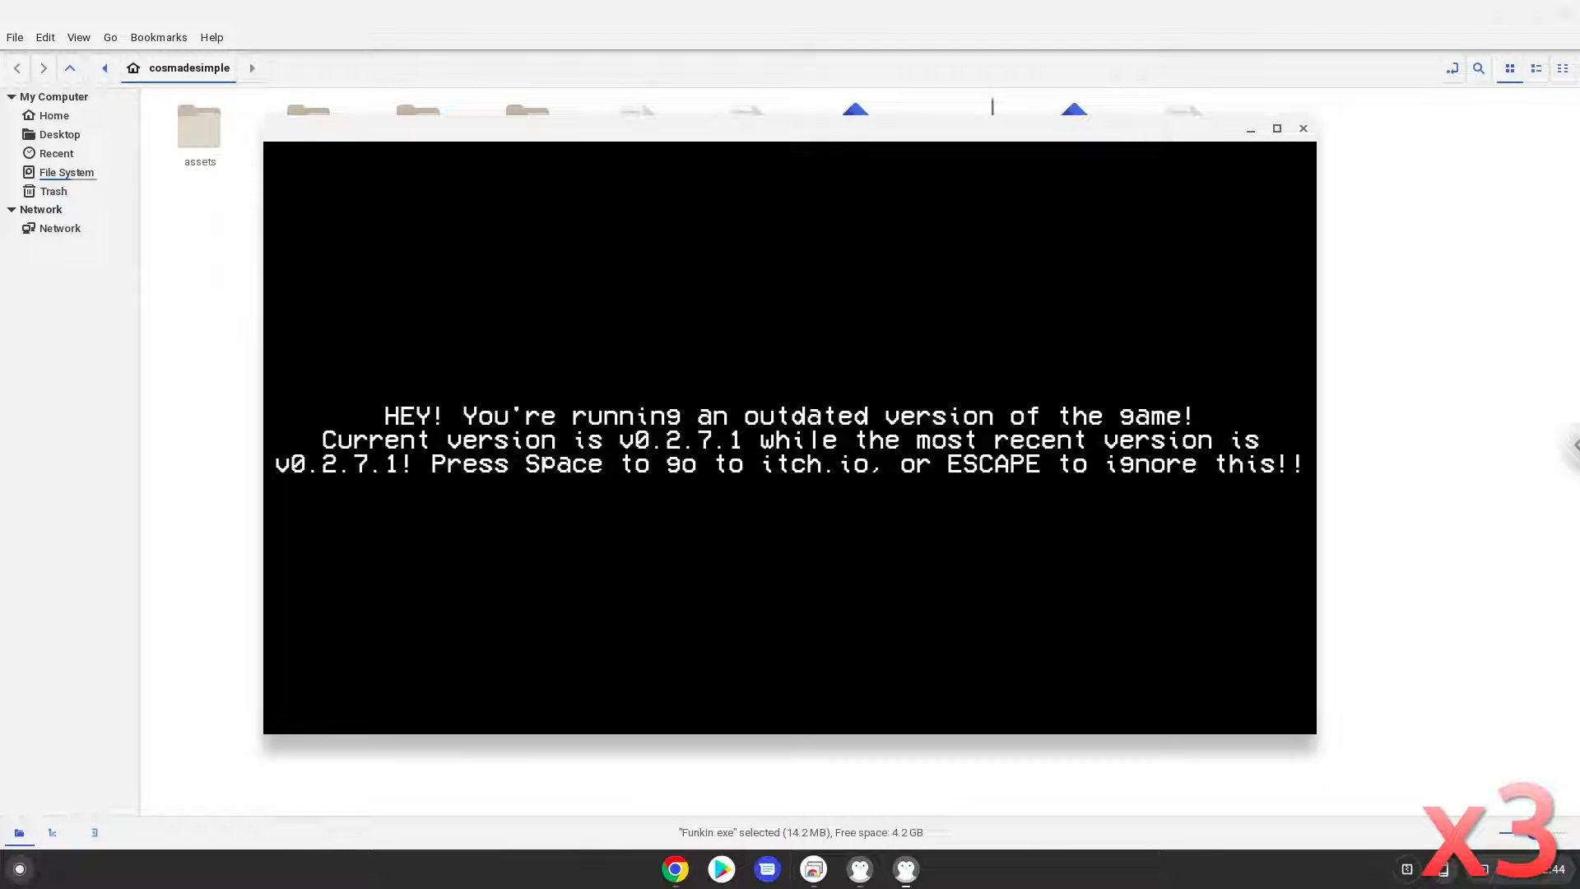
pyautogui.press('Escape')
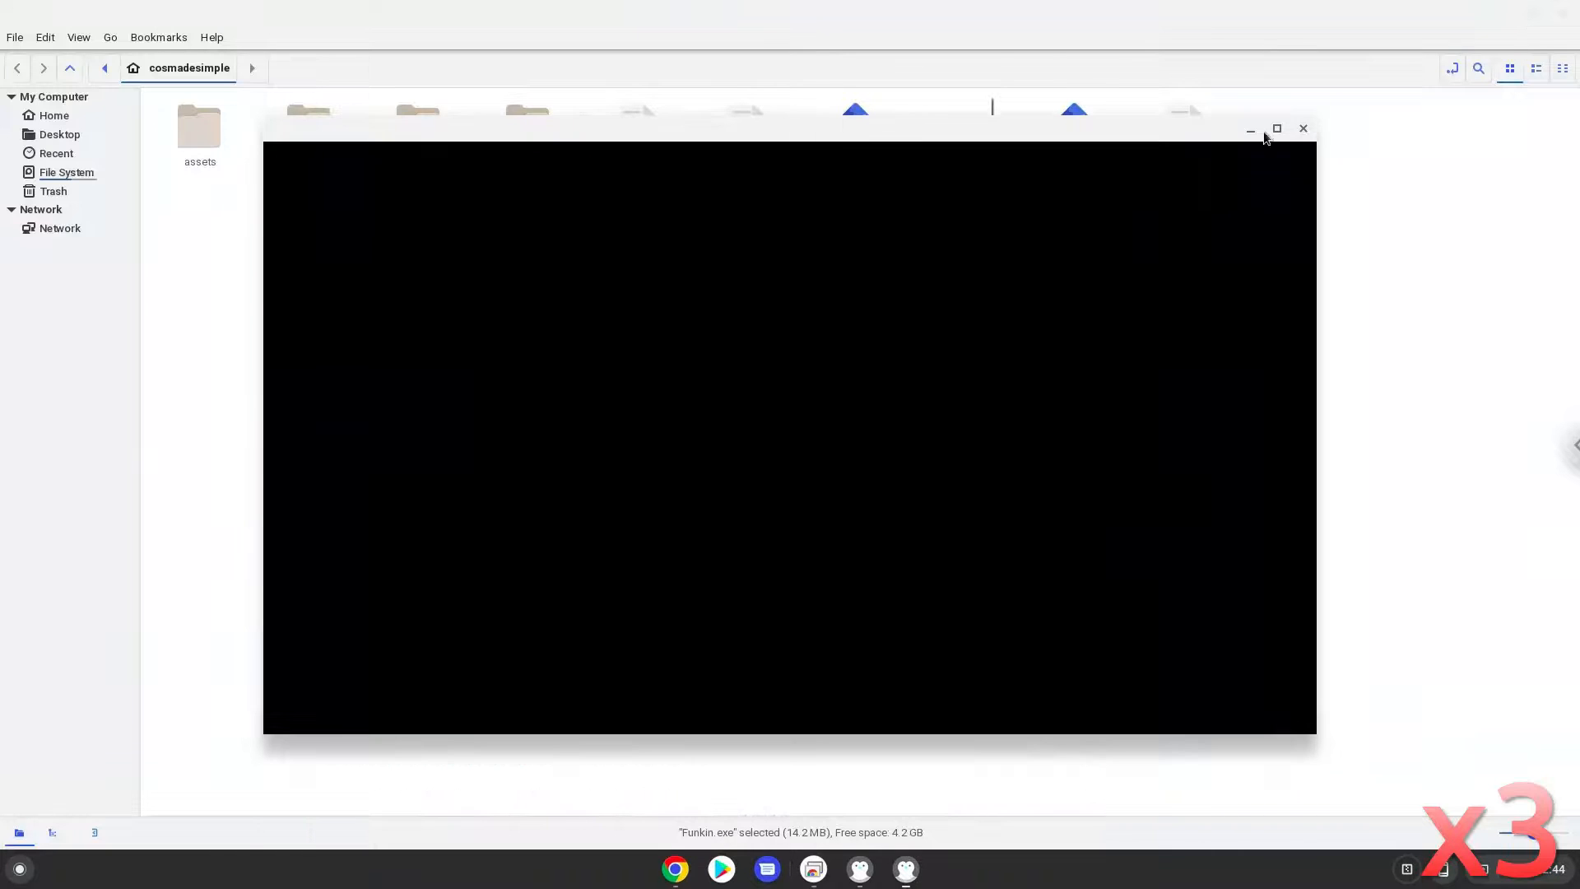
pyautogui.press('Return')
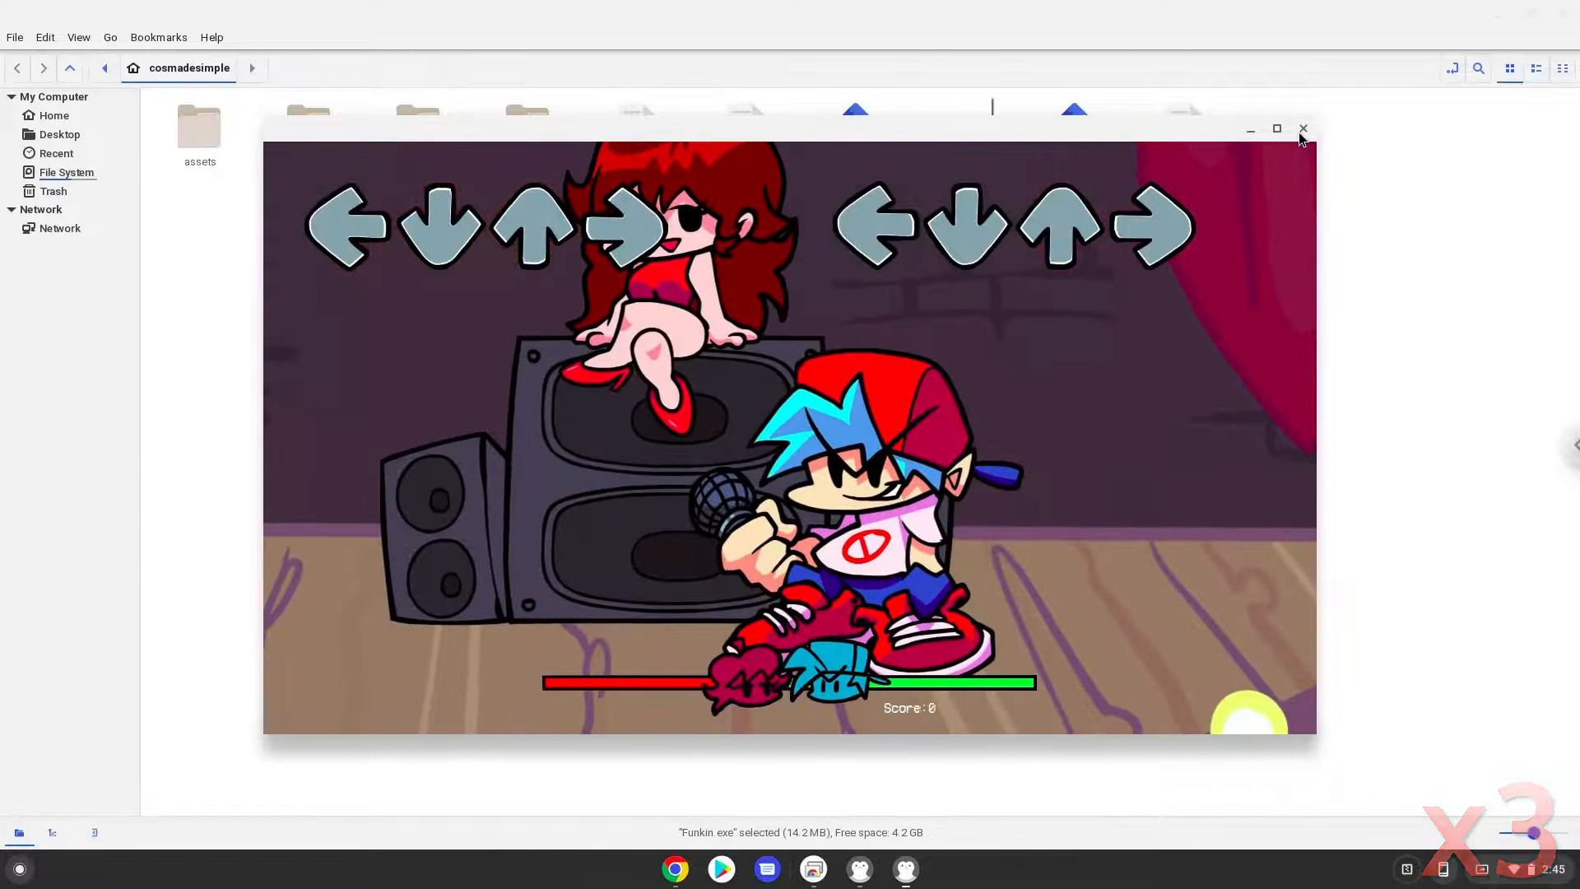
pyautogui.click(1303, 129)
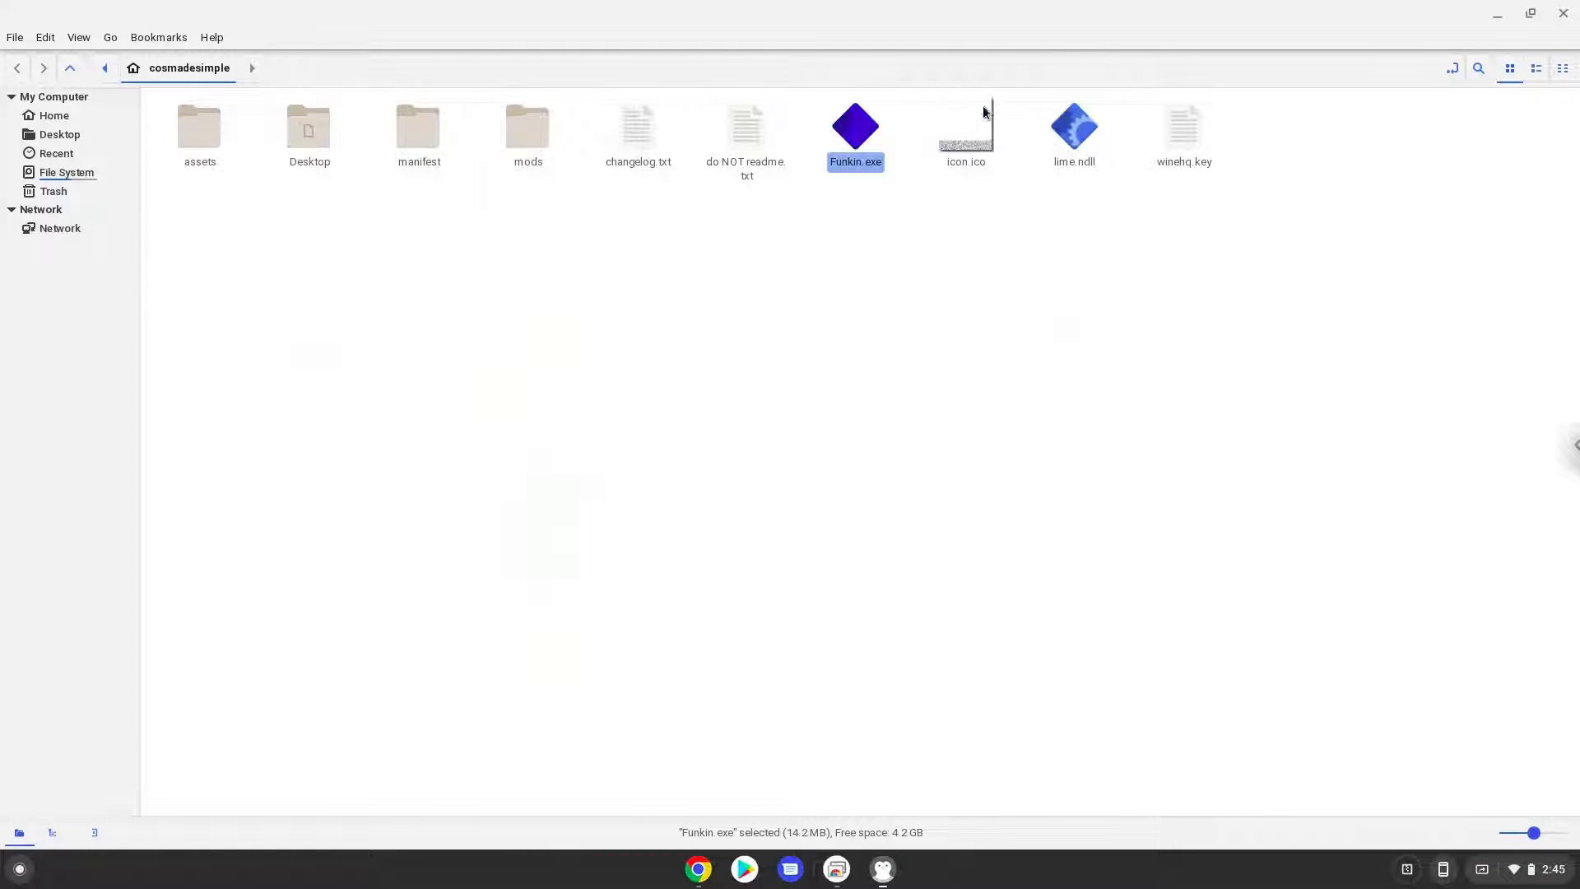
# - Show hidden files in the home folder and browse into .wine, drive_c, Program Files
pyautogui.click(76, 40)
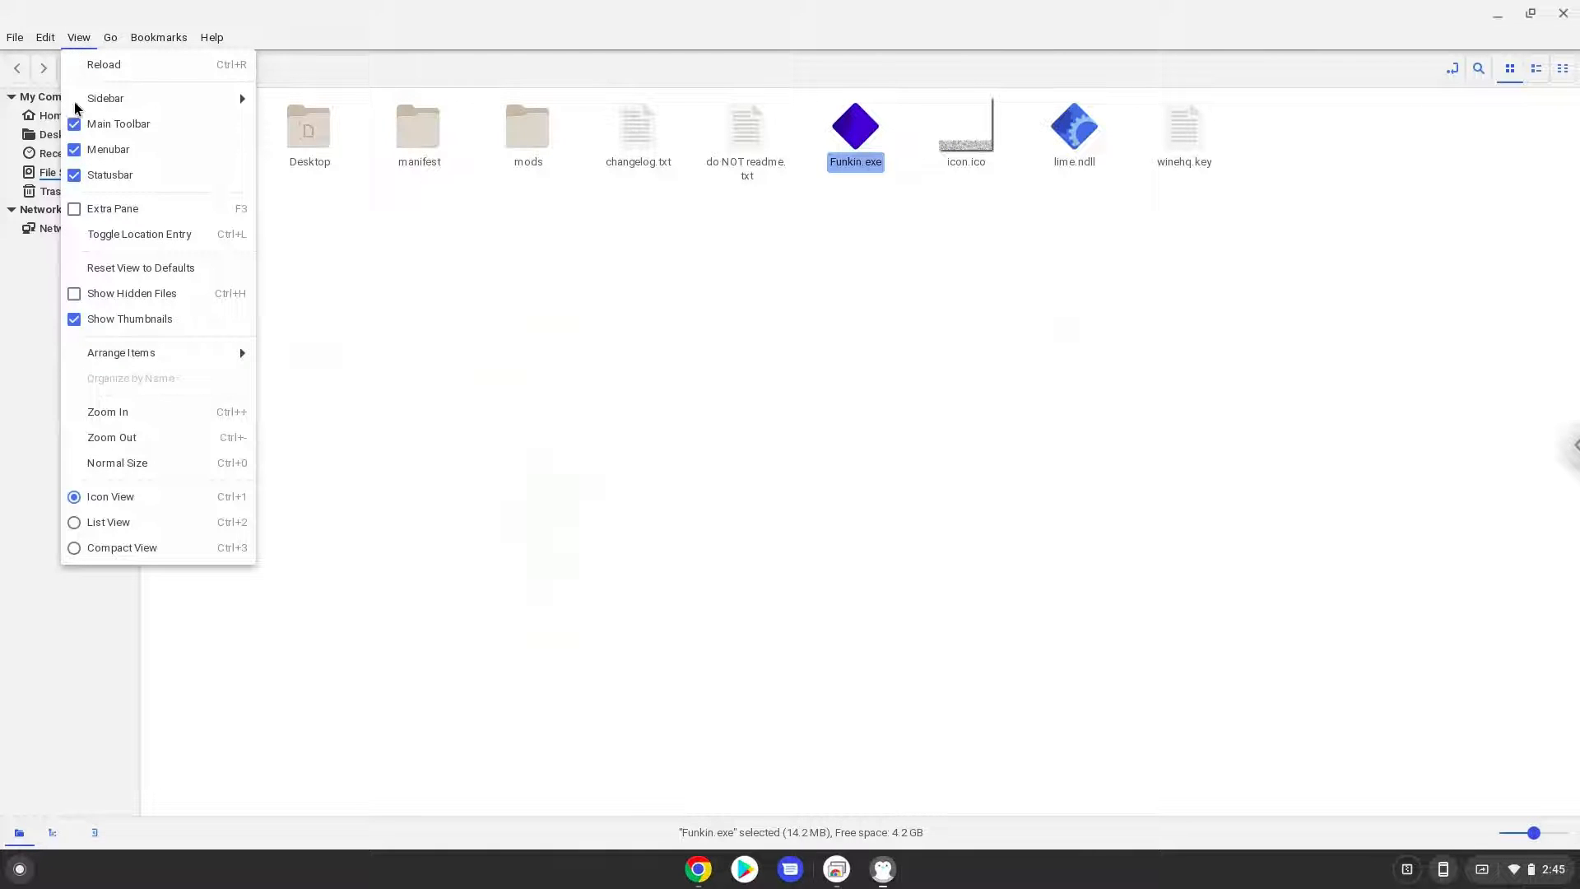
pyautogui.click(104, 295)
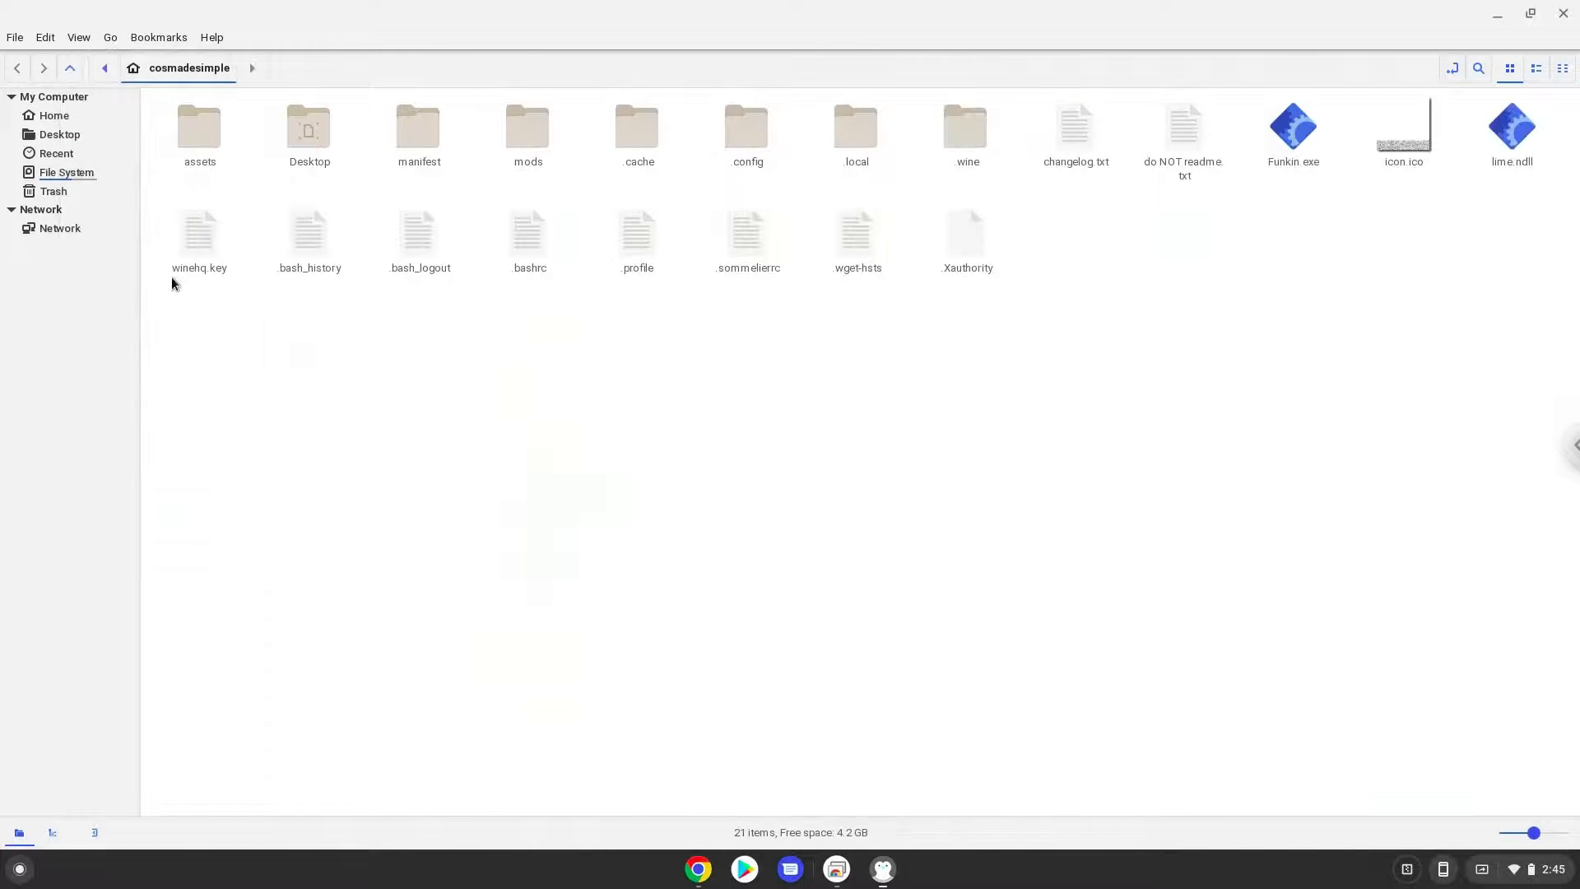
pyautogui.doubleClick(967, 128)
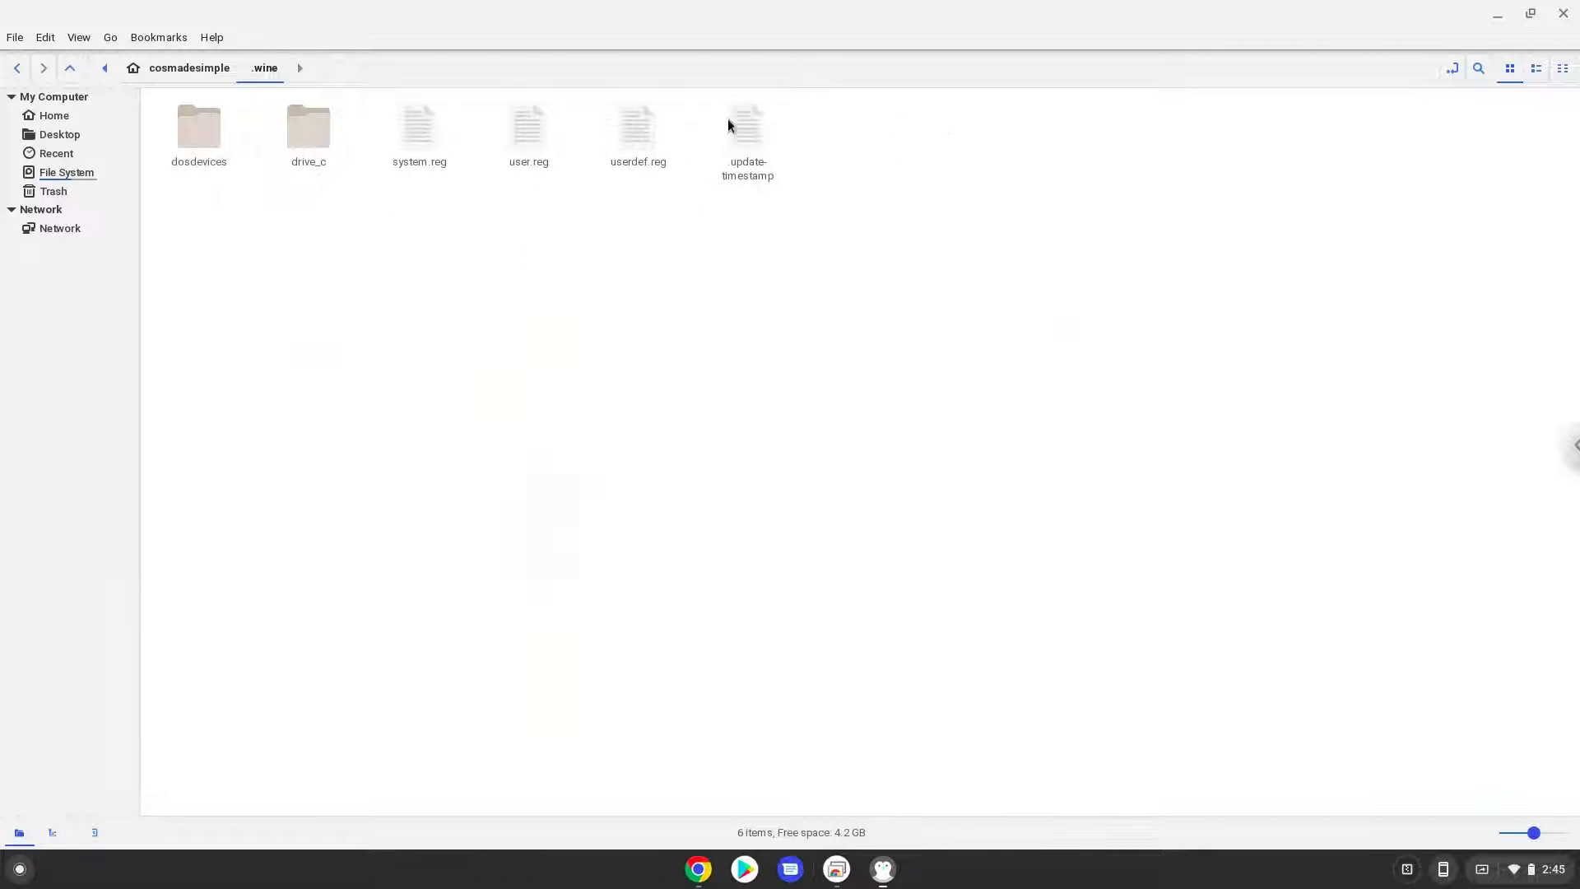
pyautogui.doubleClick(313, 124)
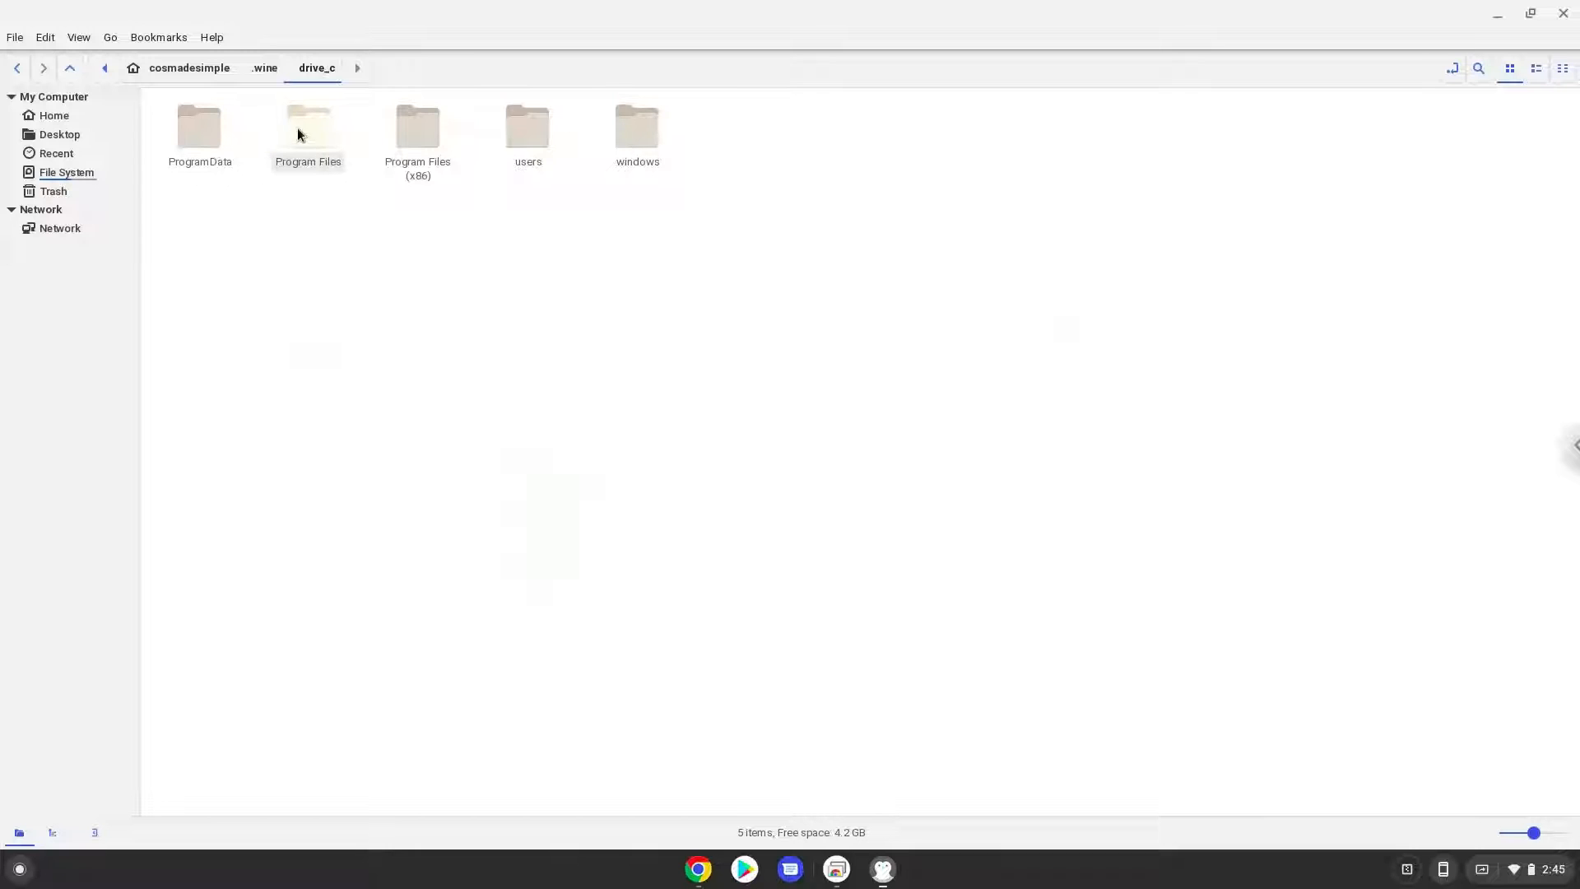
pyautogui.doubleClick(298, 127)
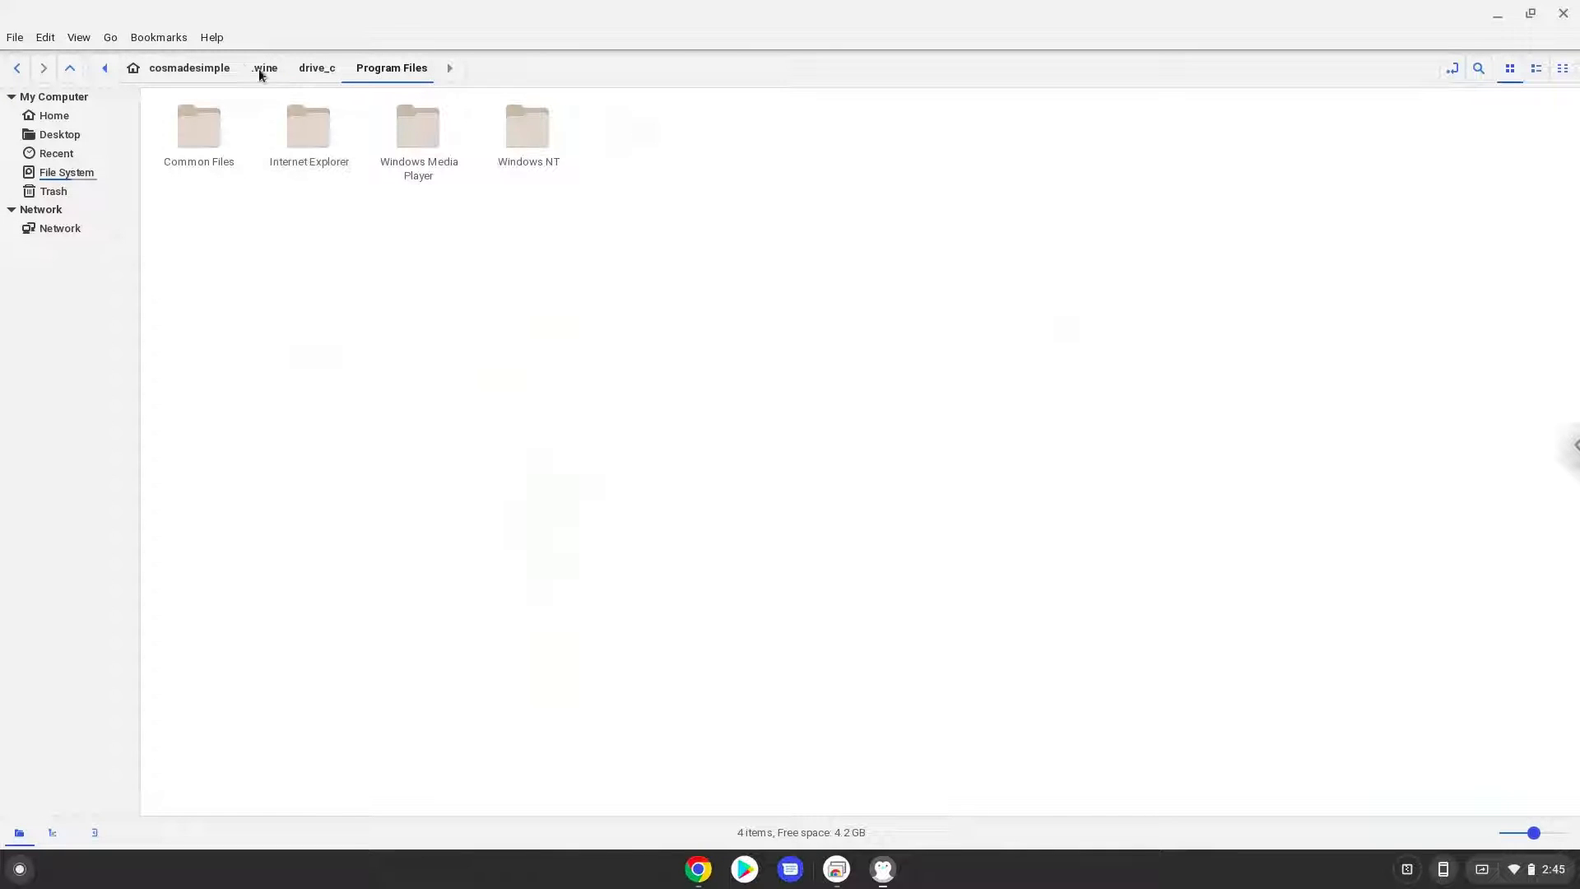
# - Return to the home folder and turn off the display of hidden files
pyautogui.click(210, 69)
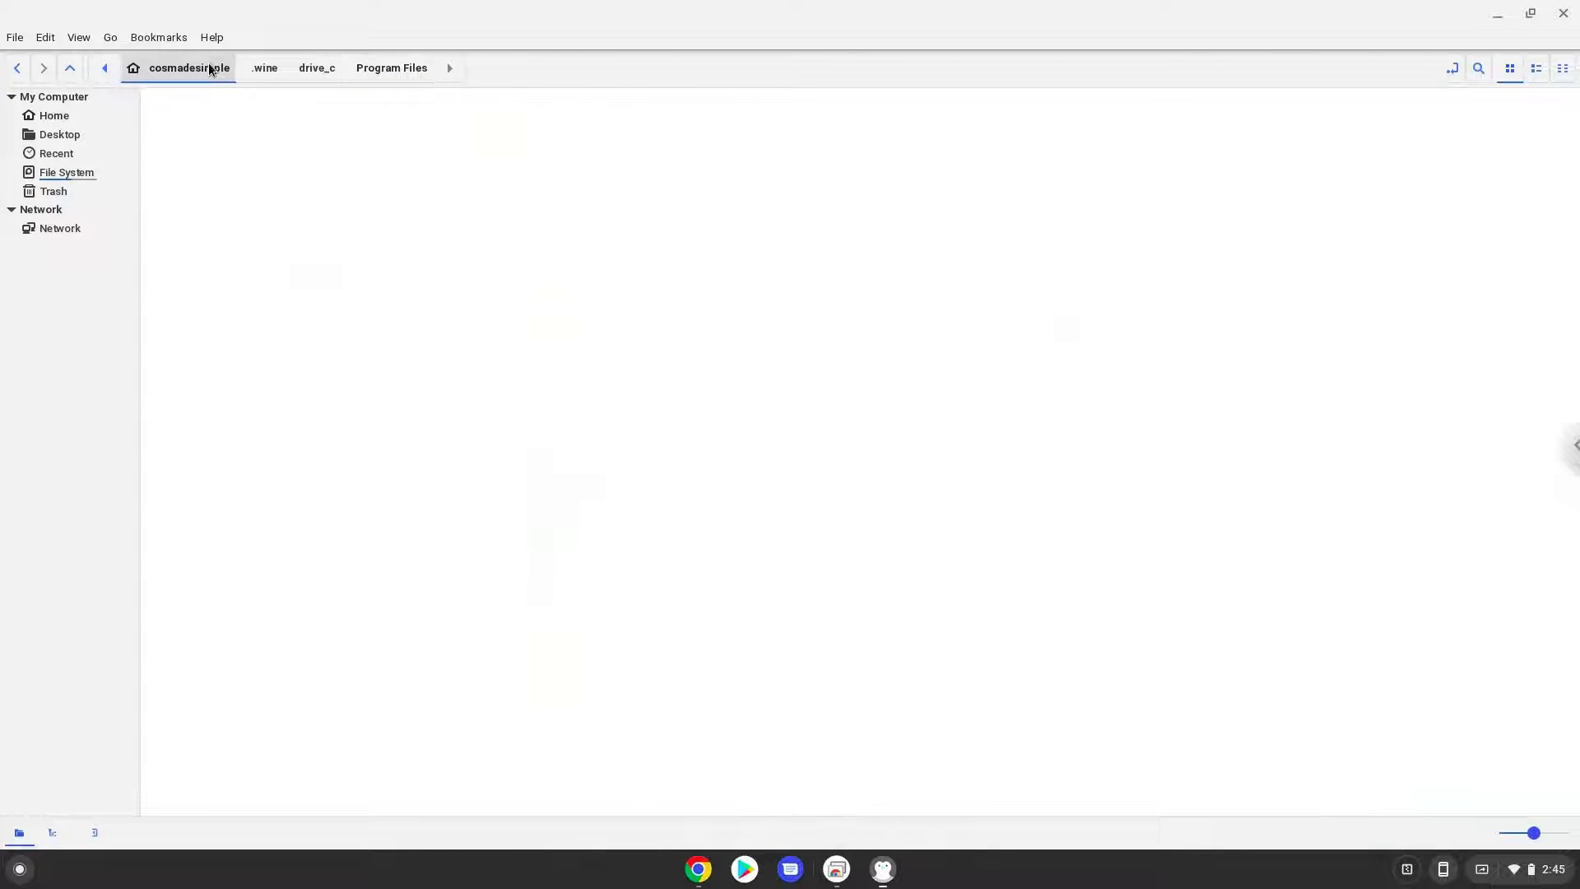
pyautogui.click(81, 39)
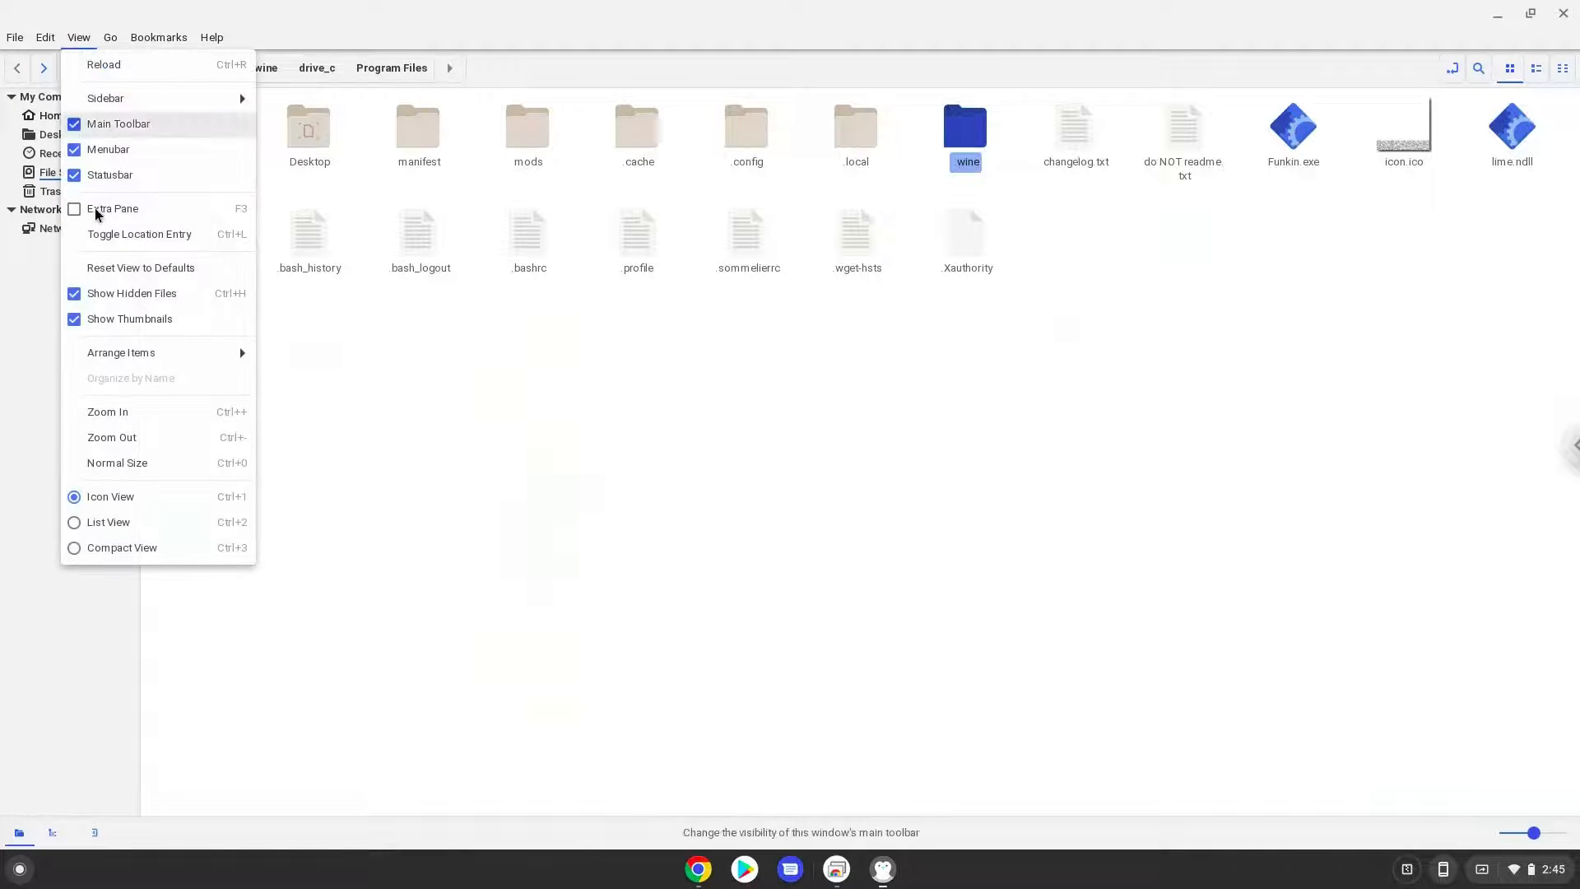
pyautogui.click(99, 295)
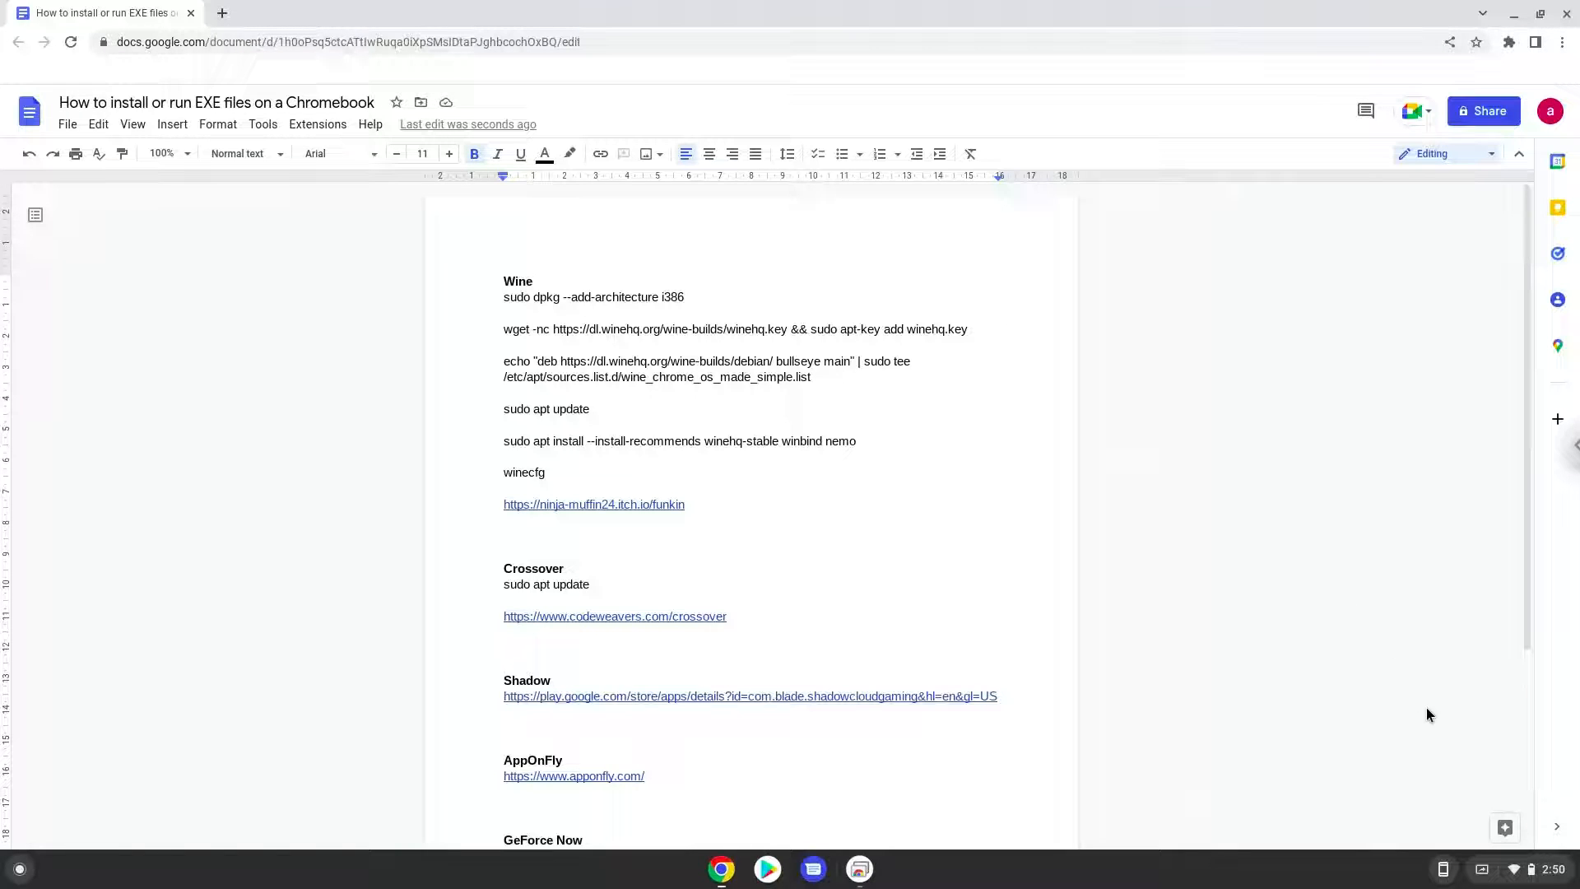
# - Open the Developers section of the advanced ChromeOS settings
pyautogui.click(1530, 861)
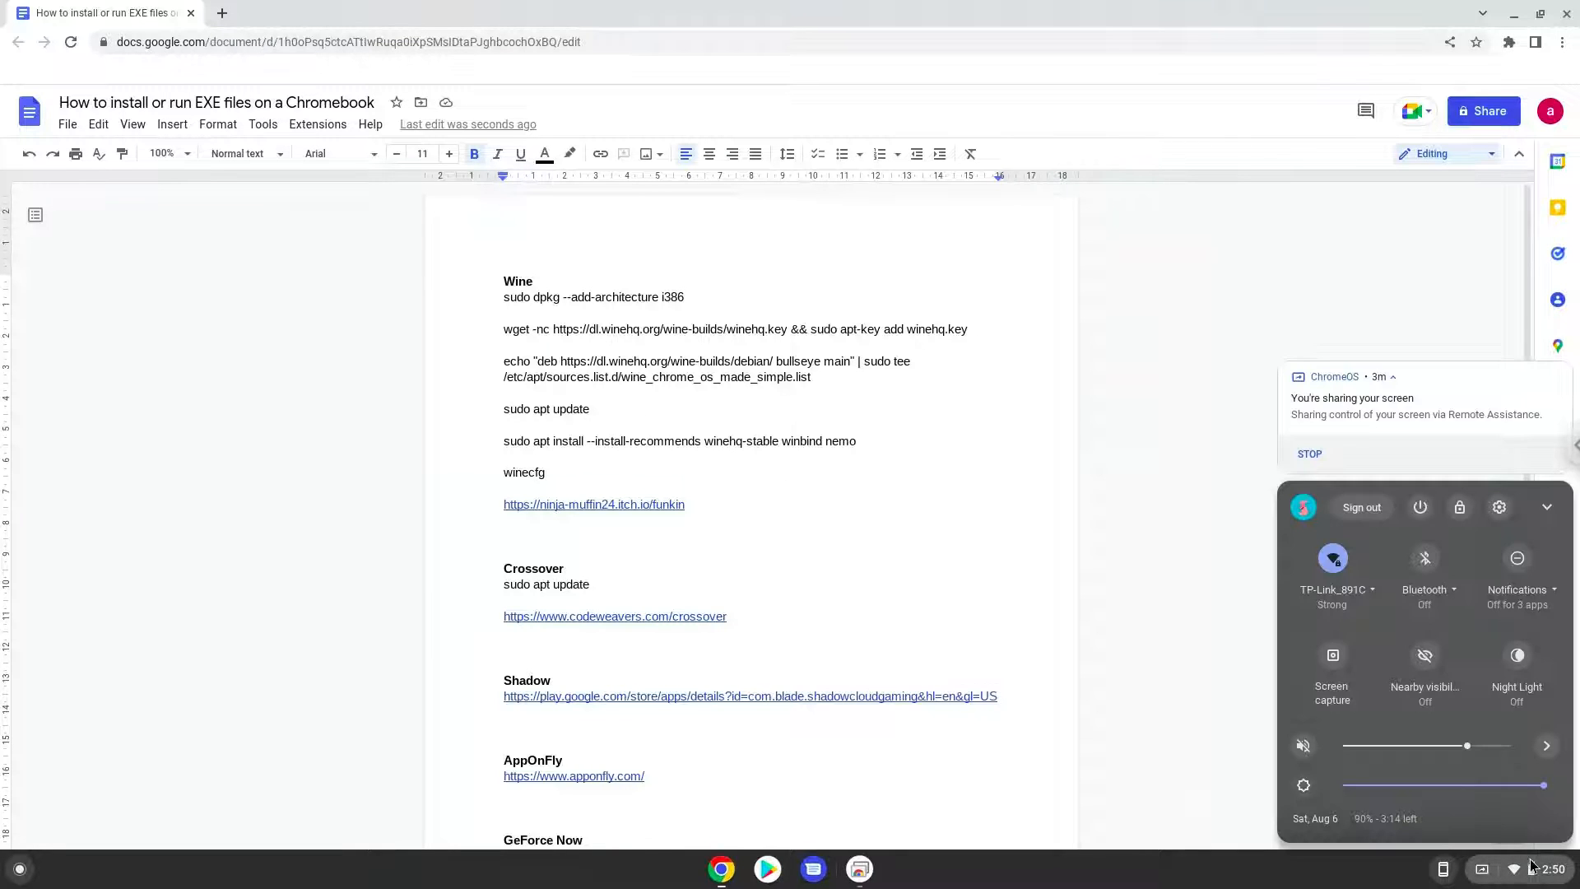
pyautogui.click(1500, 507)
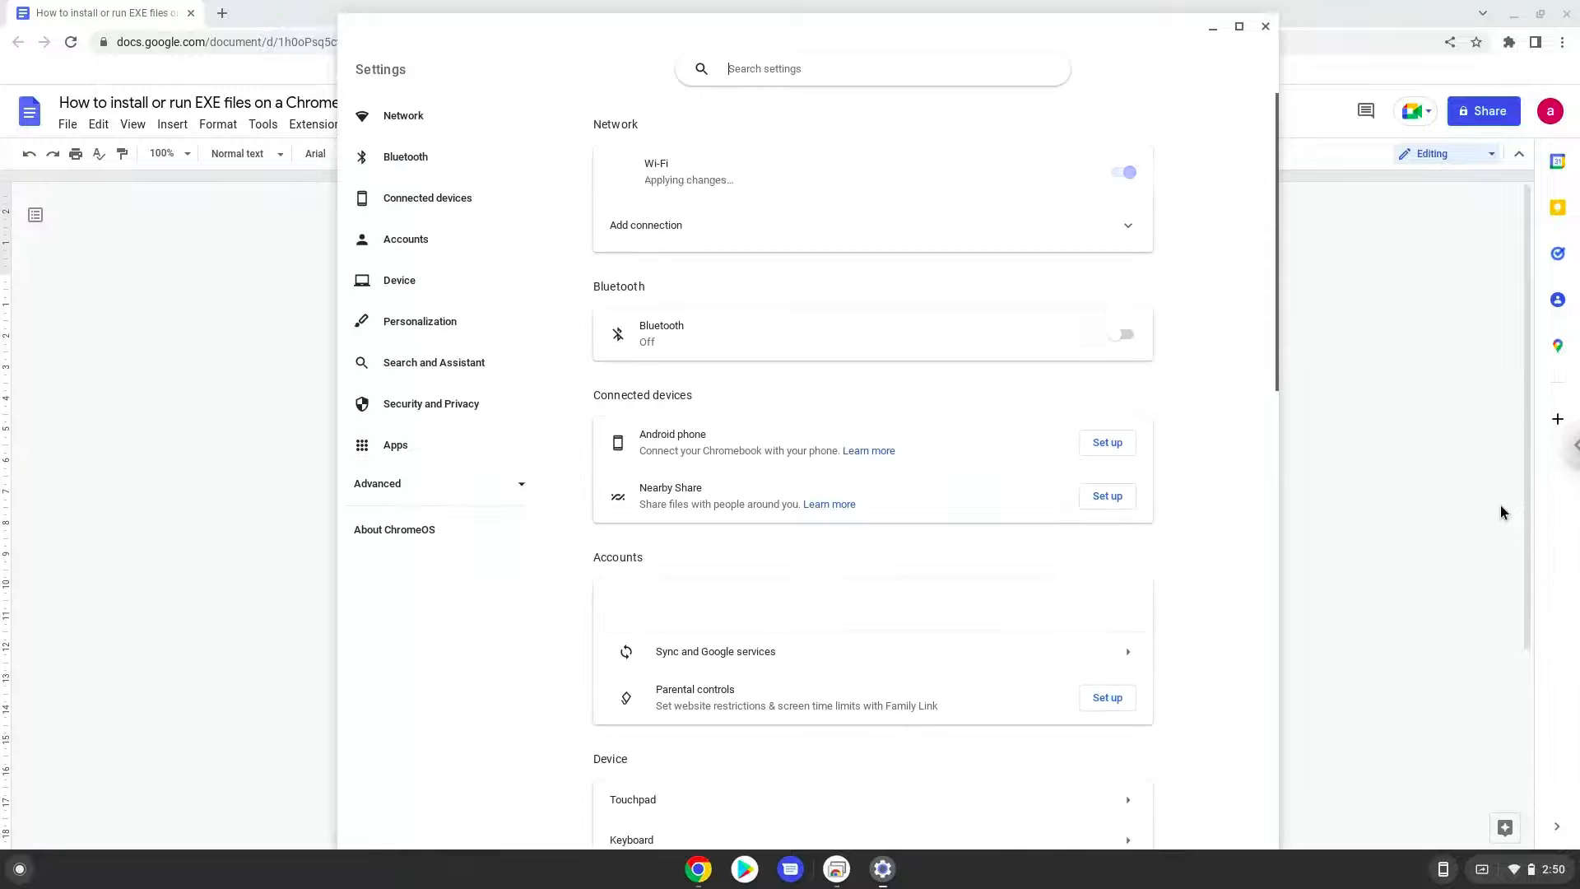
pyautogui.click(468, 488)
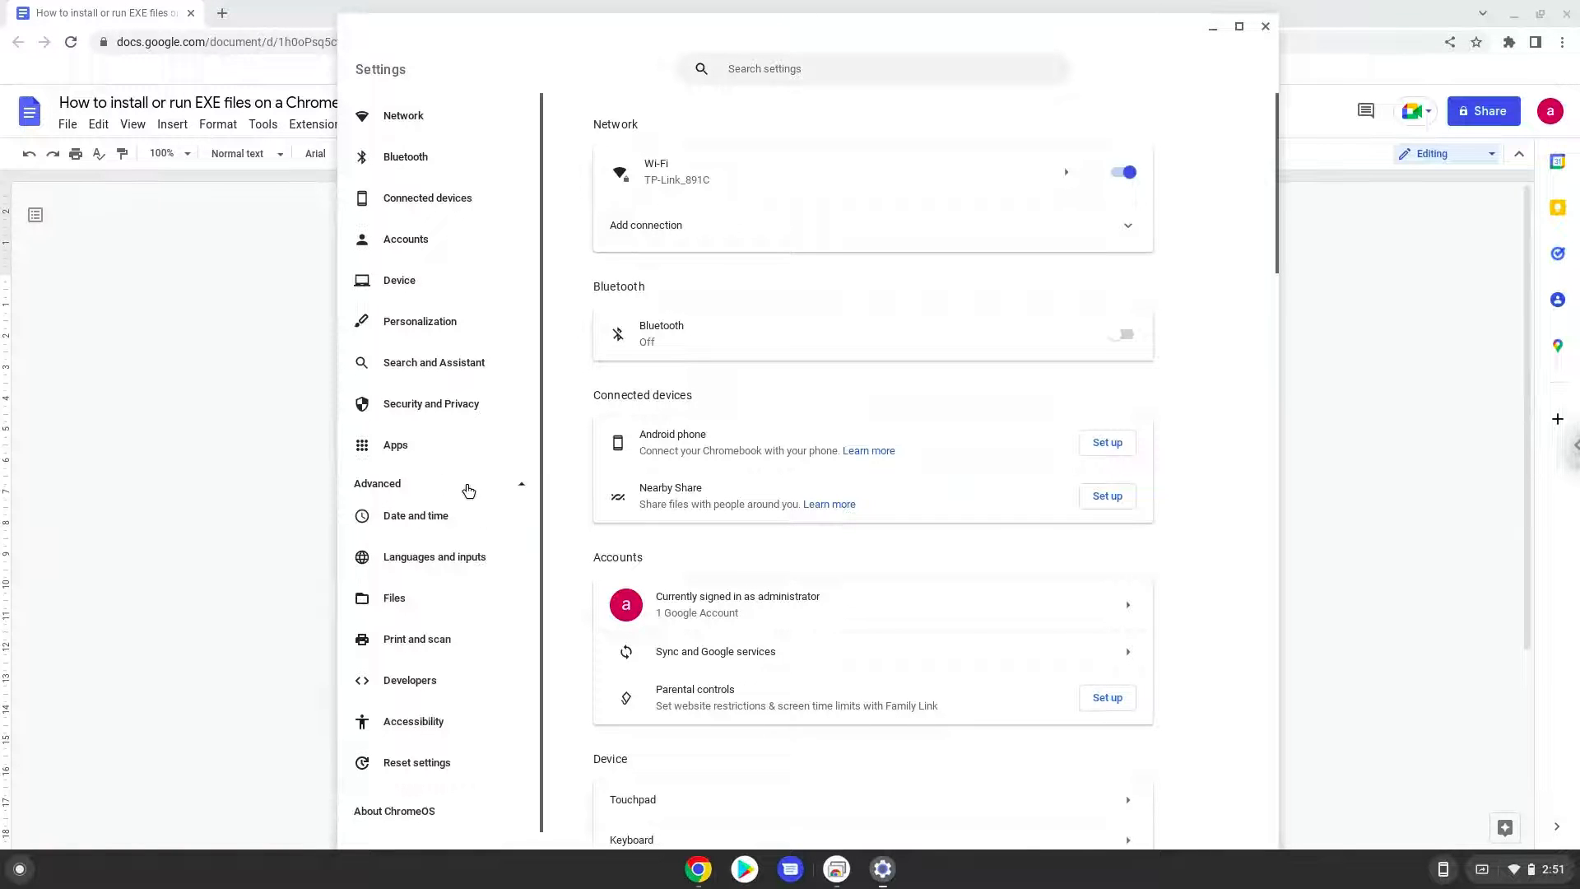
pyautogui.click(470, 678)
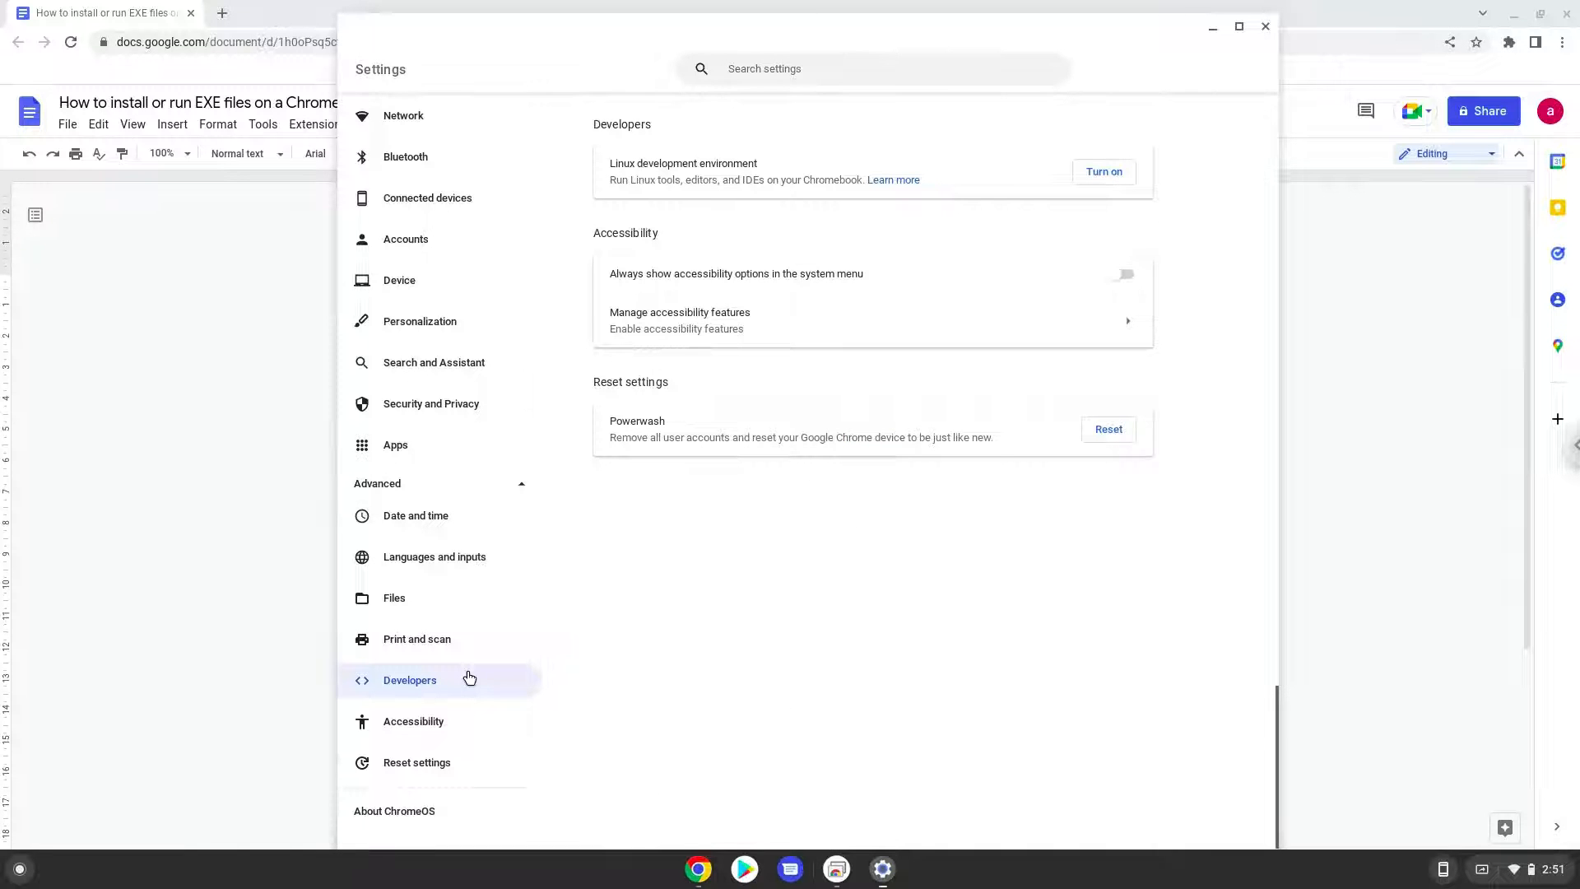
# - Install the Linux development environment with the recommended 10.0 GB disk size, and close the terminal and Settings windows
pyautogui.click(1107, 173)
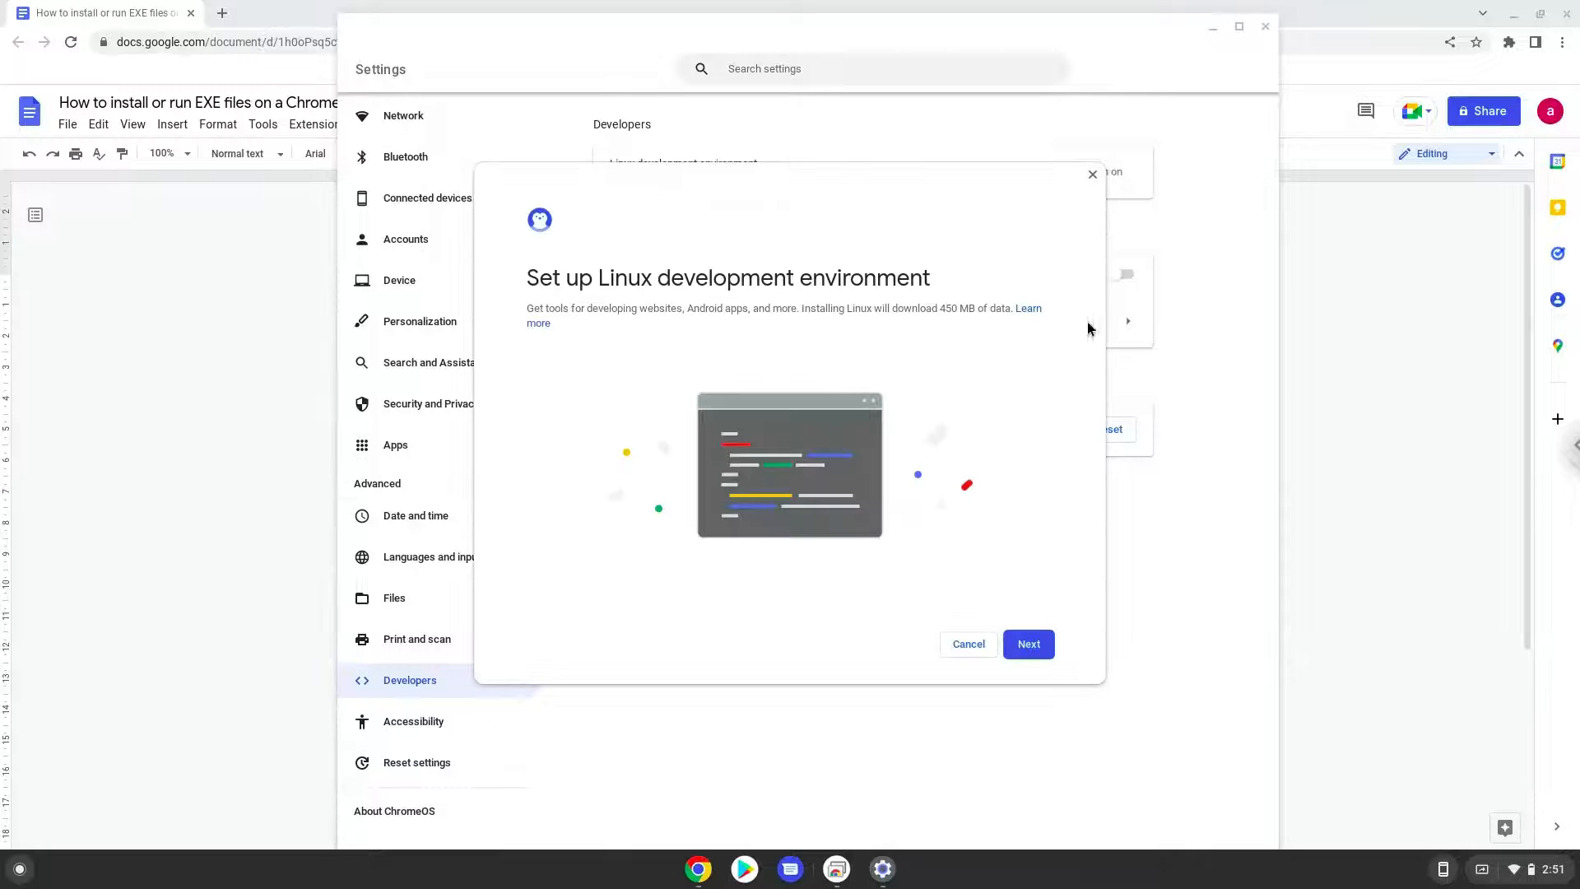
pyautogui.click(1027, 650)
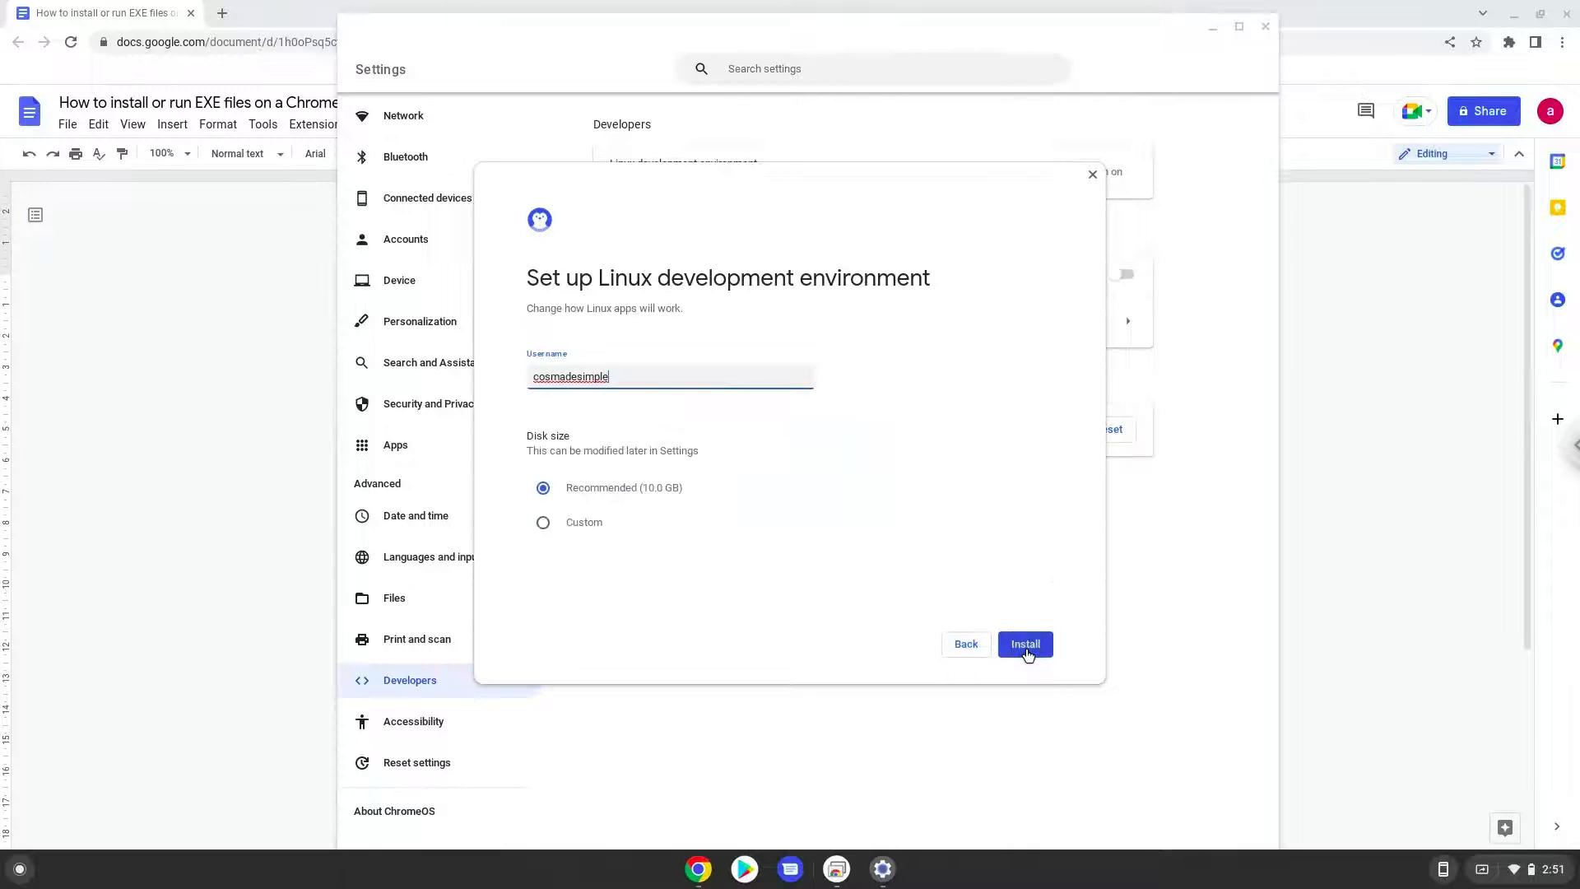
pyautogui.click(1026, 644)
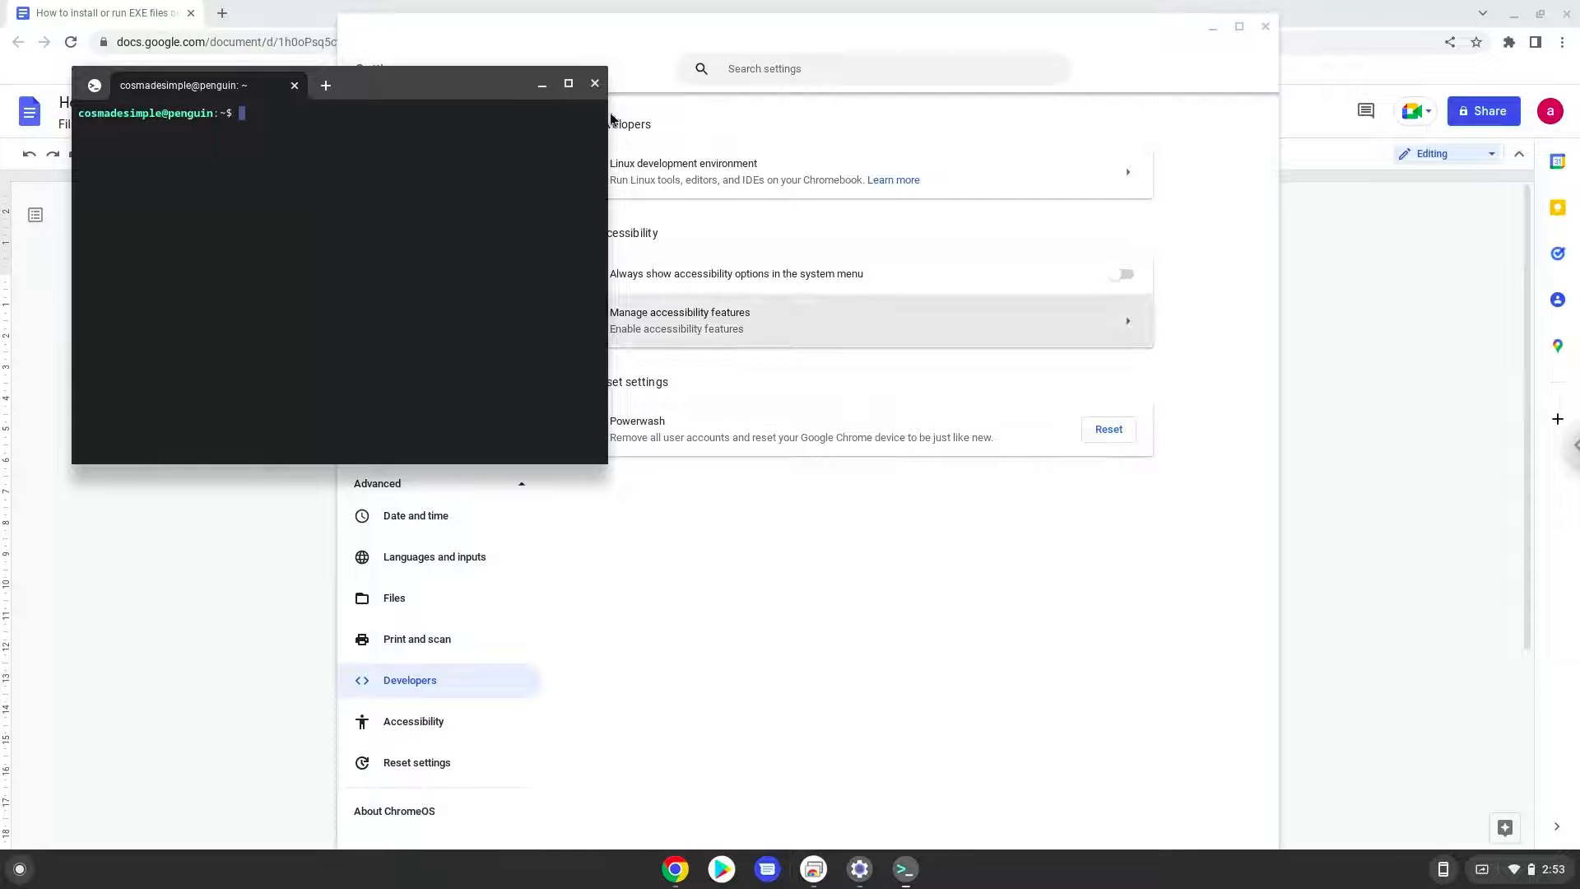
pyautogui.click(597, 82)
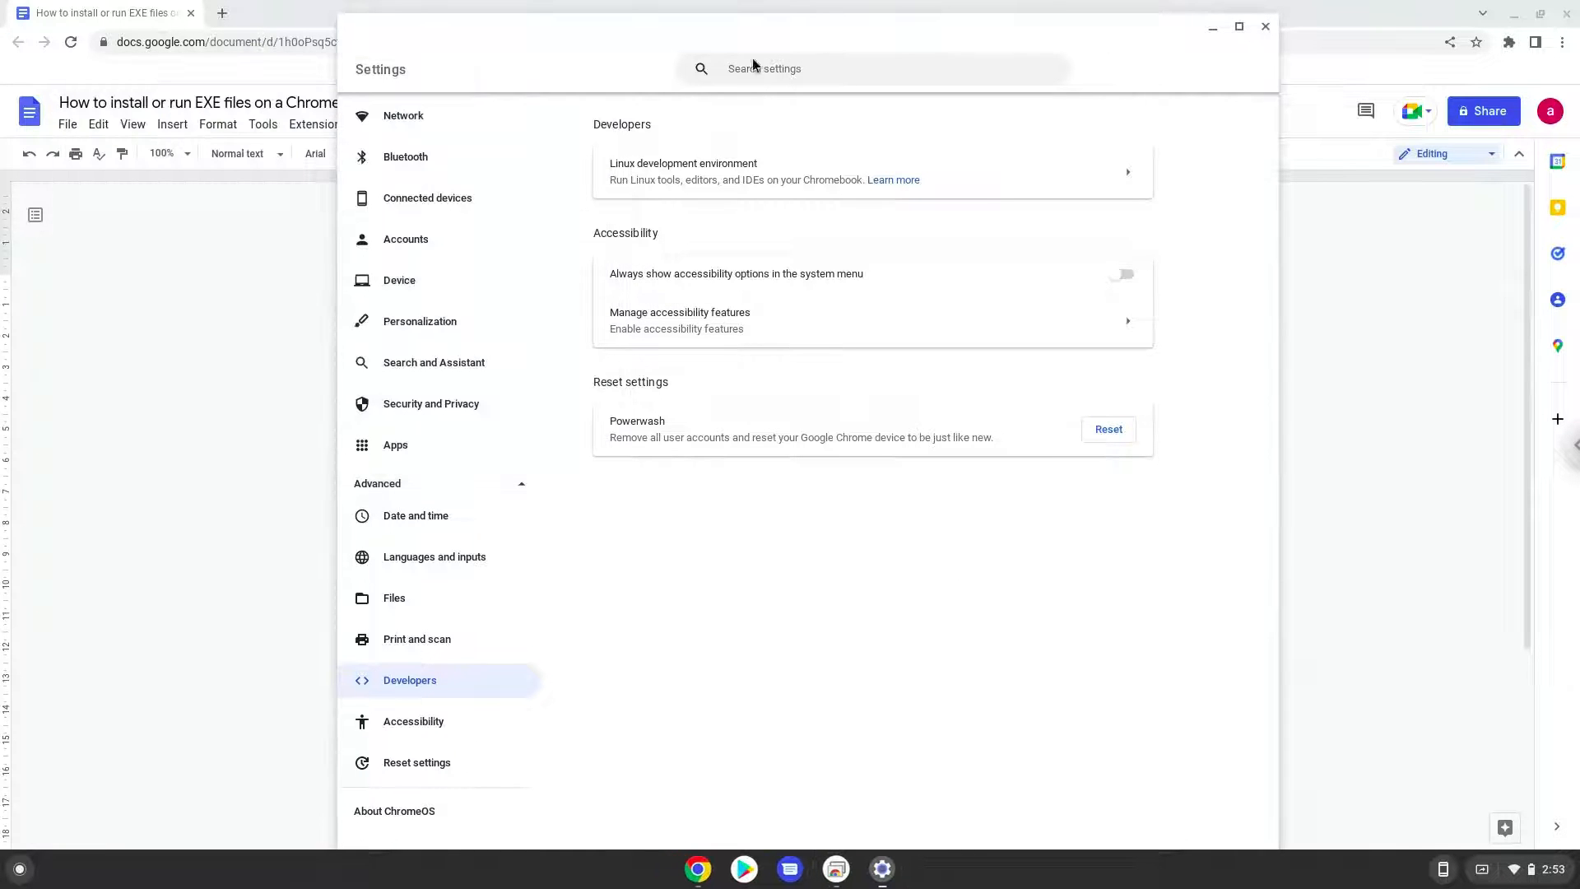
pyautogui.click(1266, 29)
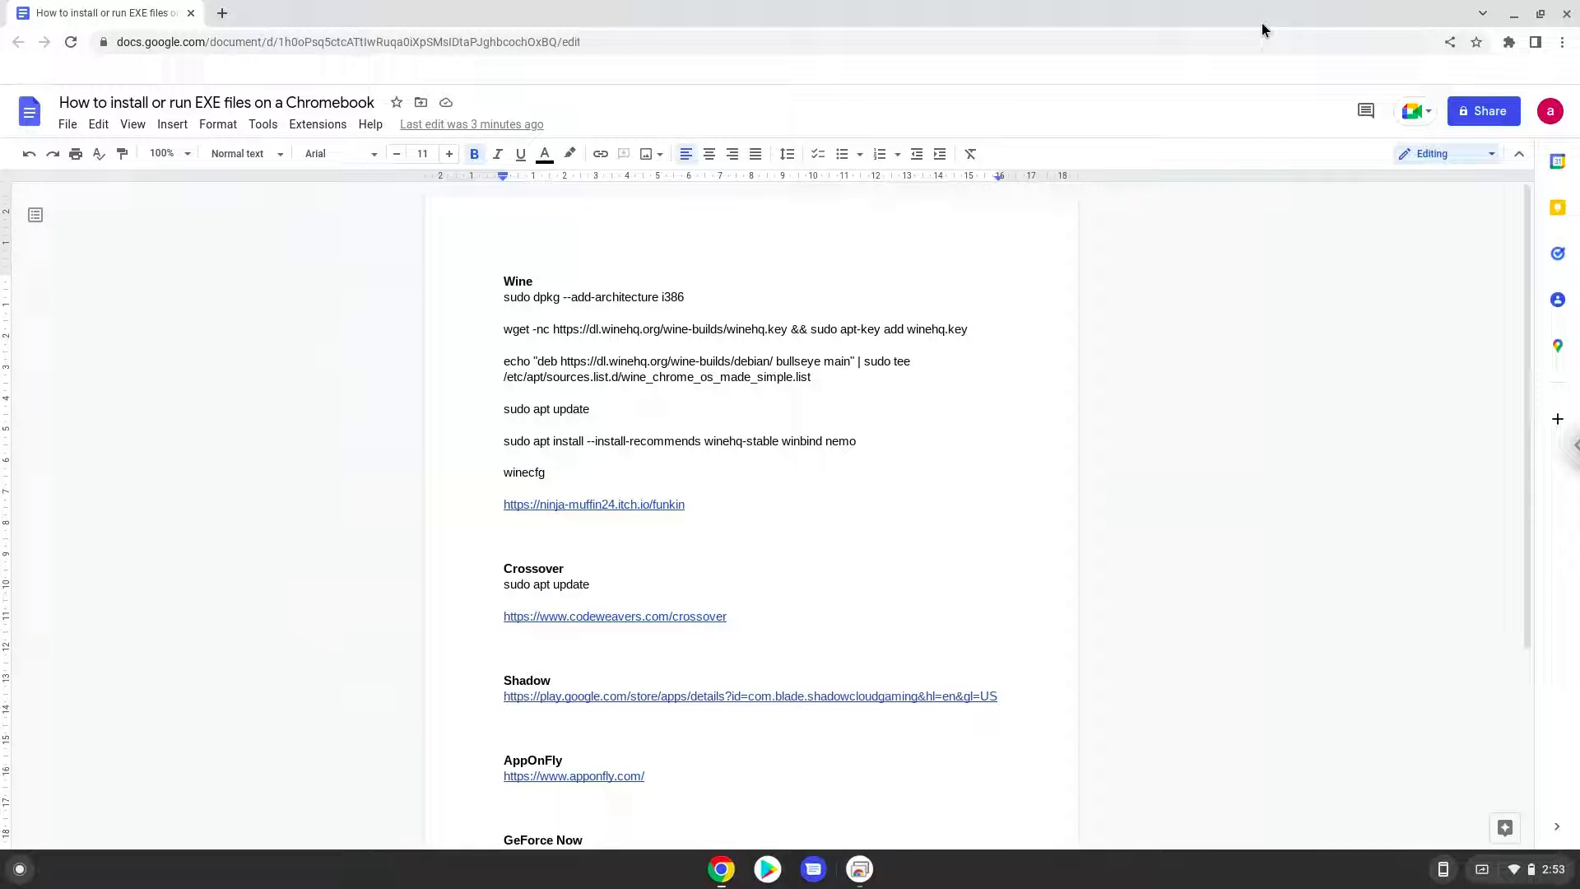
# - Copy the sudo apt update command from the Crossover section of the document
pyautogui.tripleClick(540, 583)
pyautogui.rightClick(540, 584)
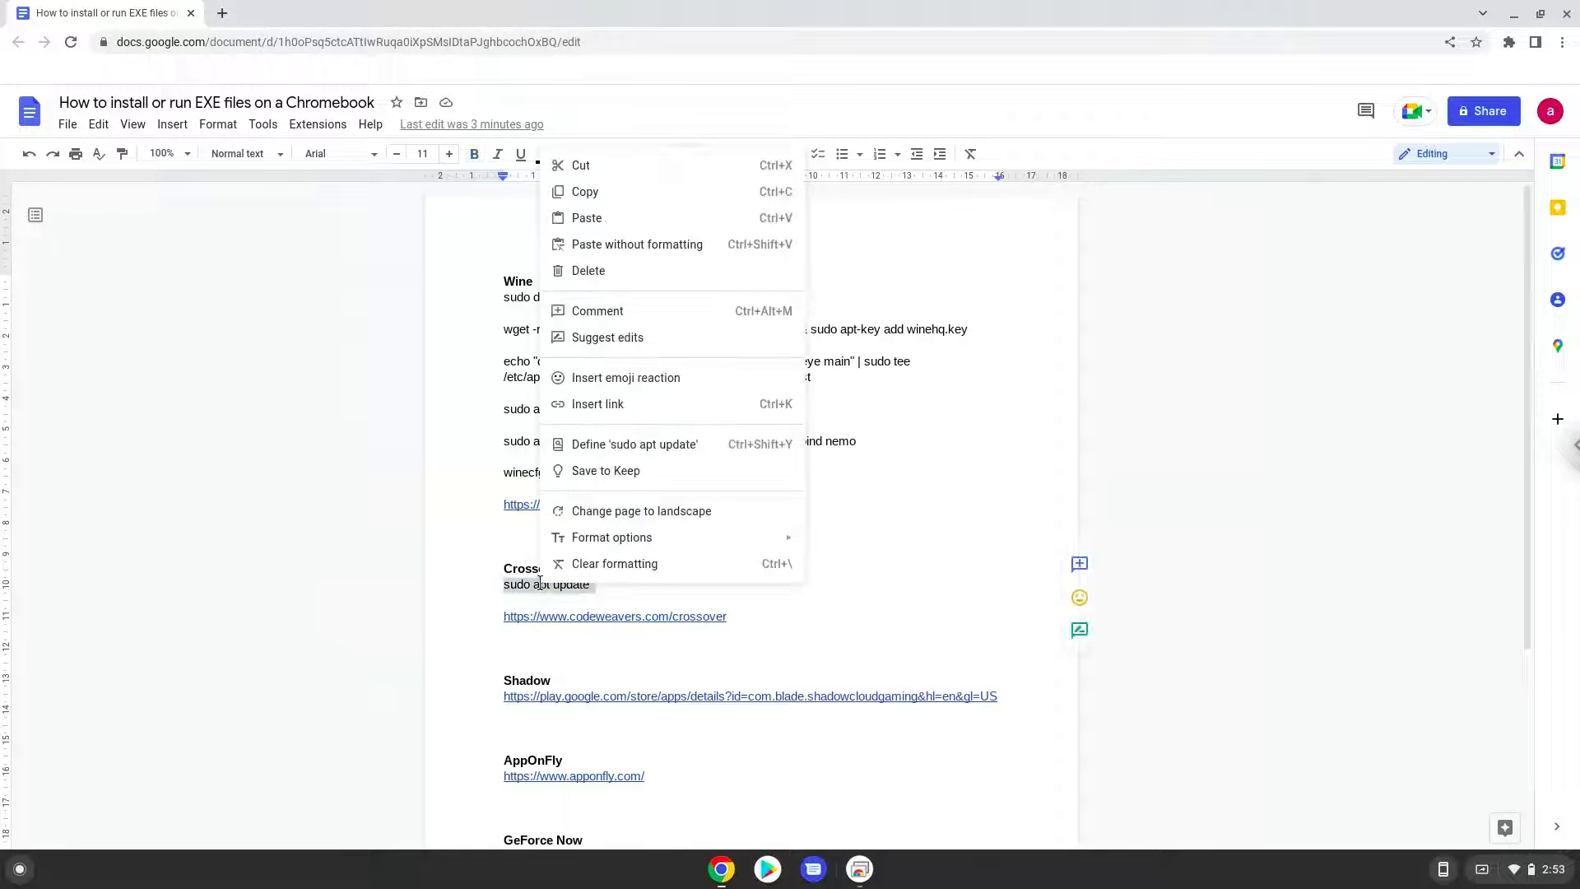
pyautogui.click(648, 195)
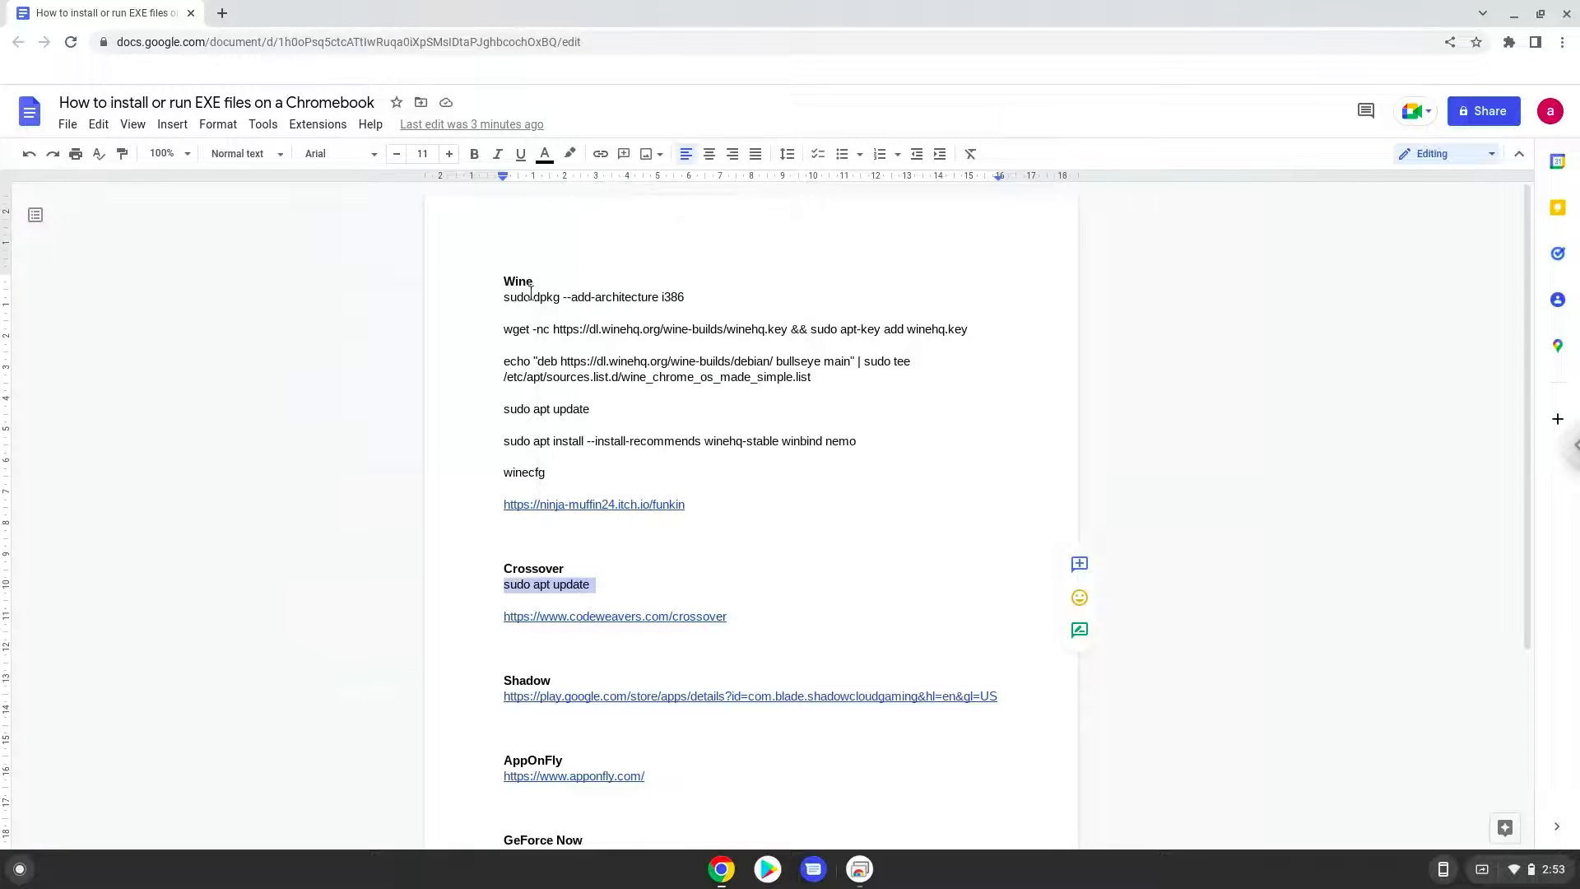
# - Open a penguin session in a maximized Terminal, run the copied sudo apt update command, and close the Terminal
pyautogui.click(3, 871)
pyautogui.write('terminal')
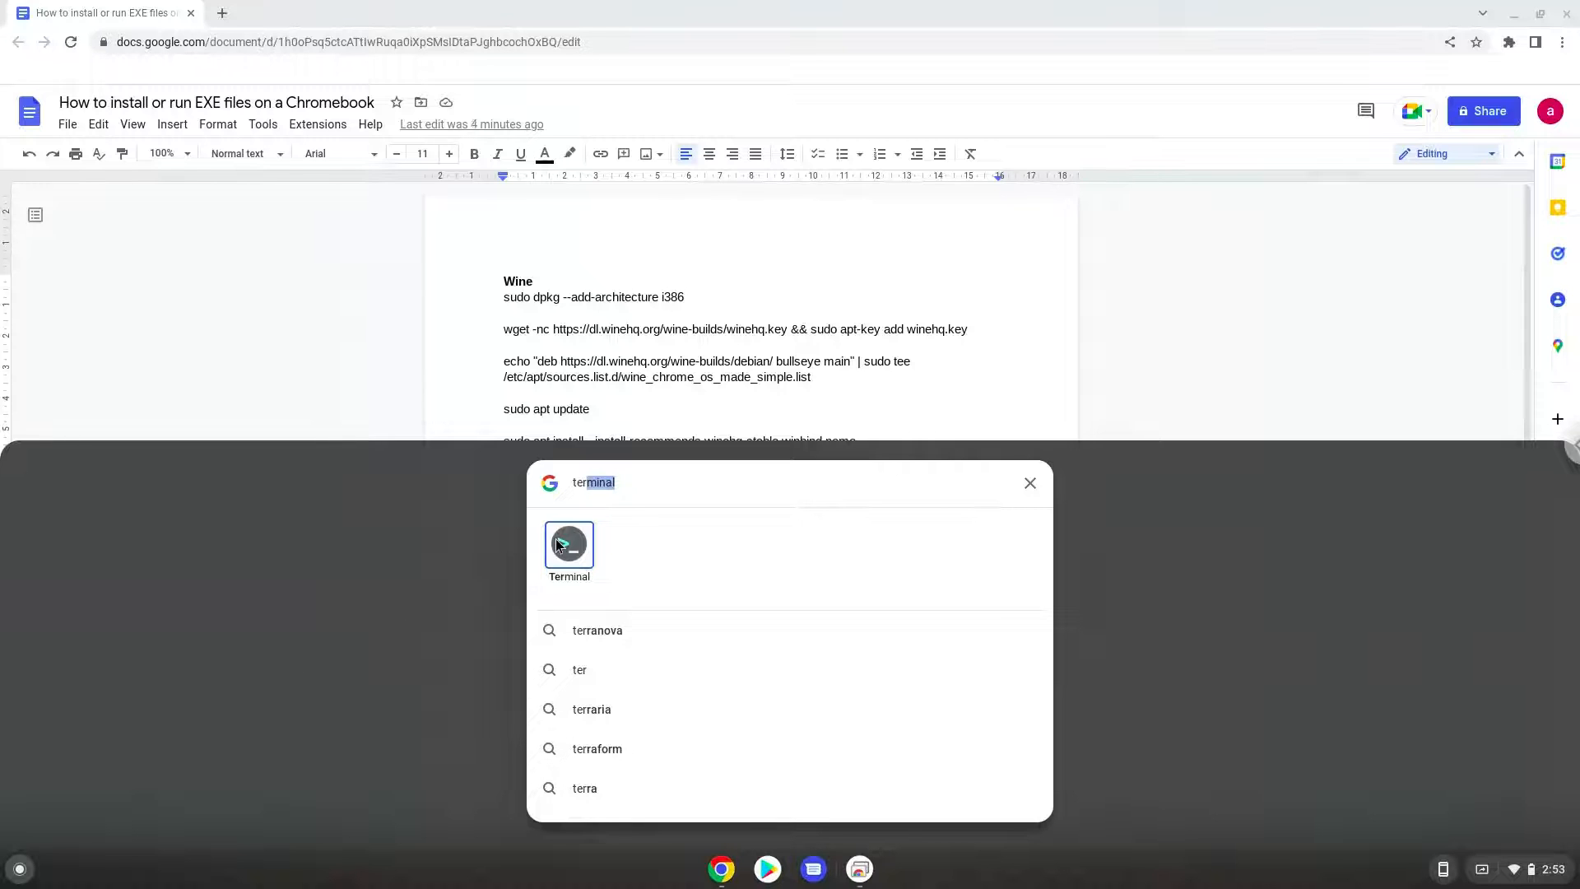
pyautogui.click(558, 545)
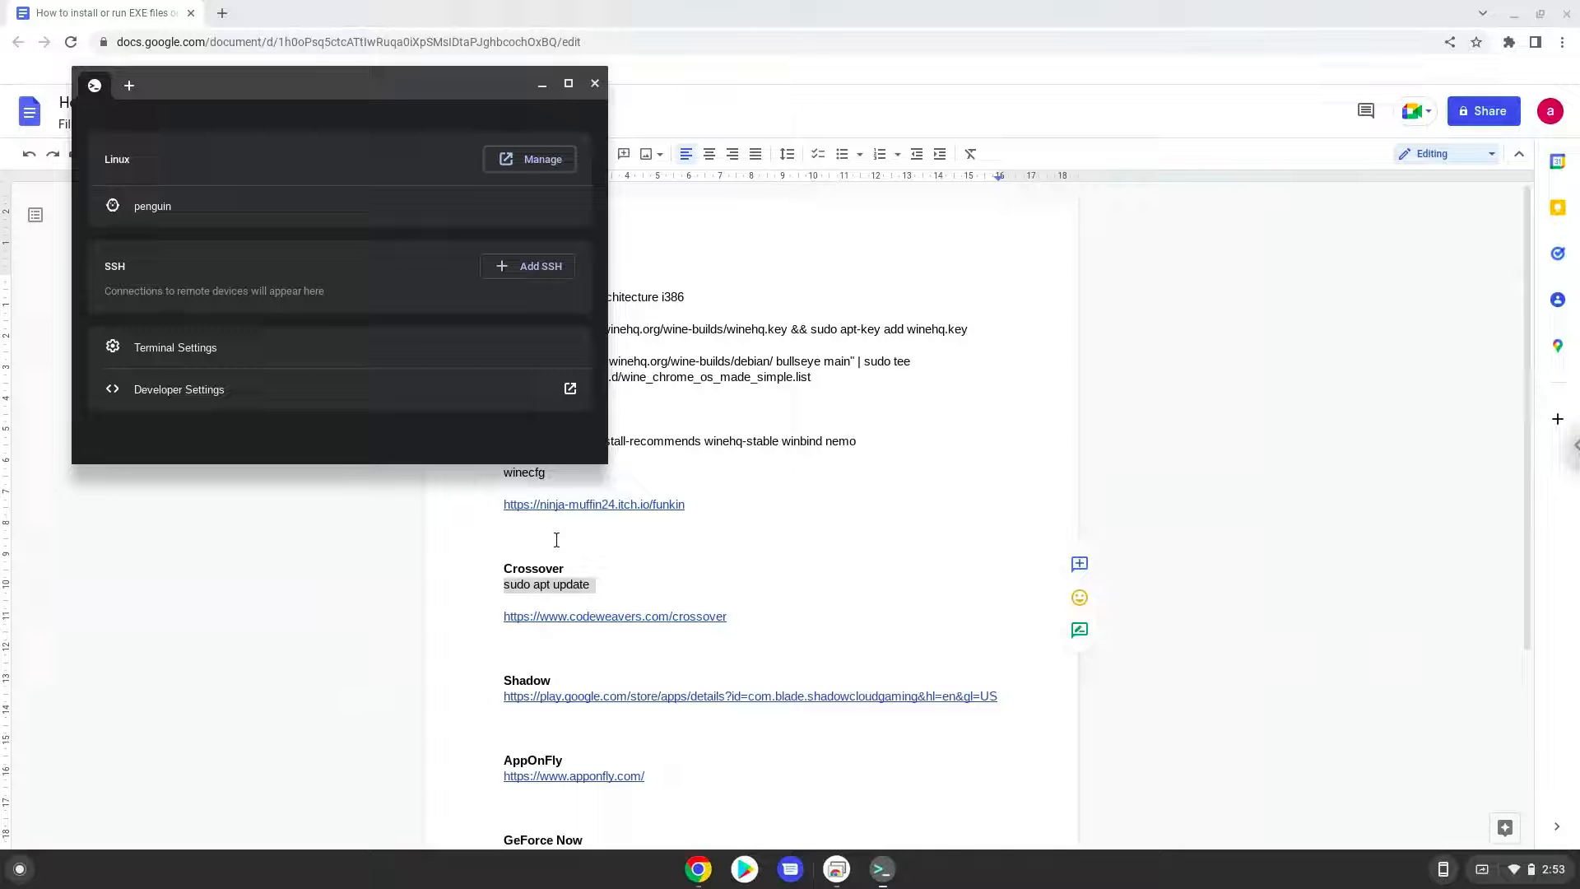
pyautogui.click(407, 209)
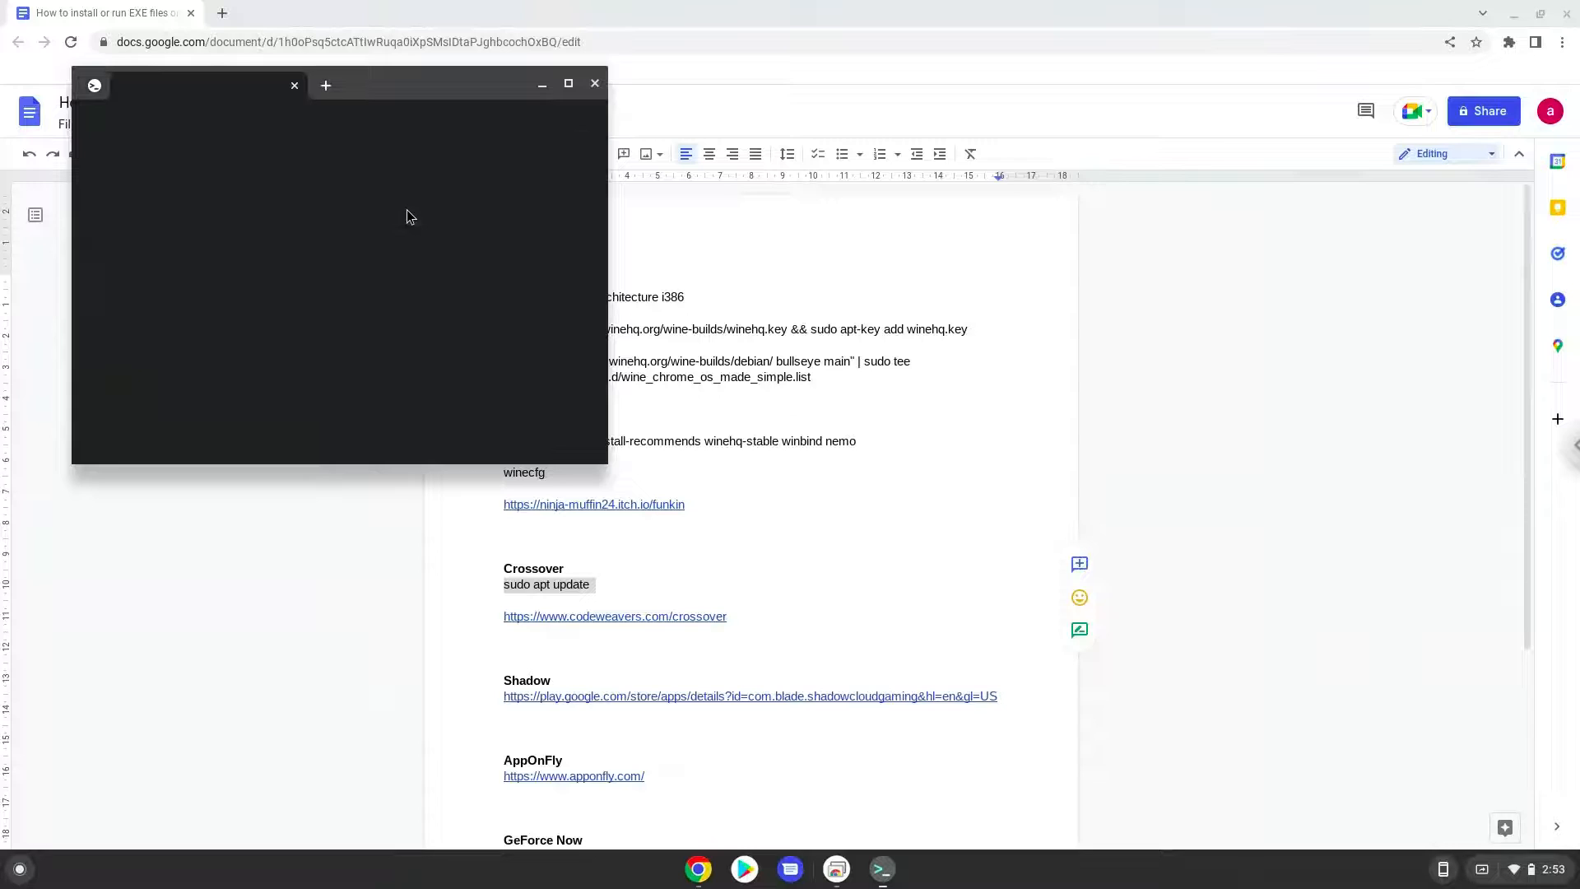
pyautogui.doubleClick(400, 89)
pyautogui.hotkey('ctrl', 'shift', 'v')
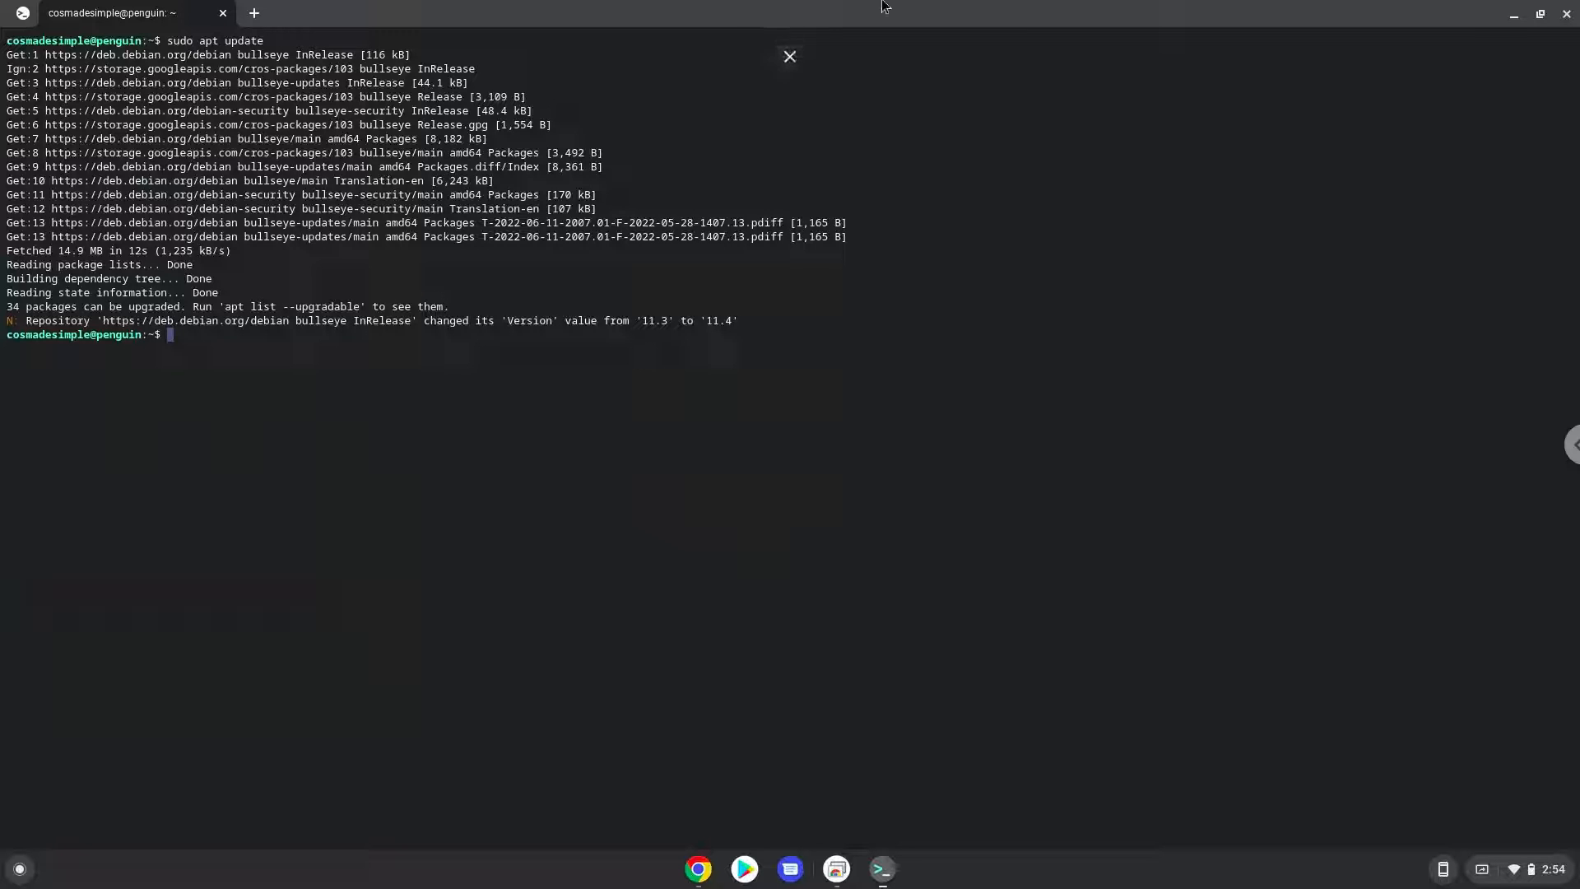
pyautogui.click(1567, 14)
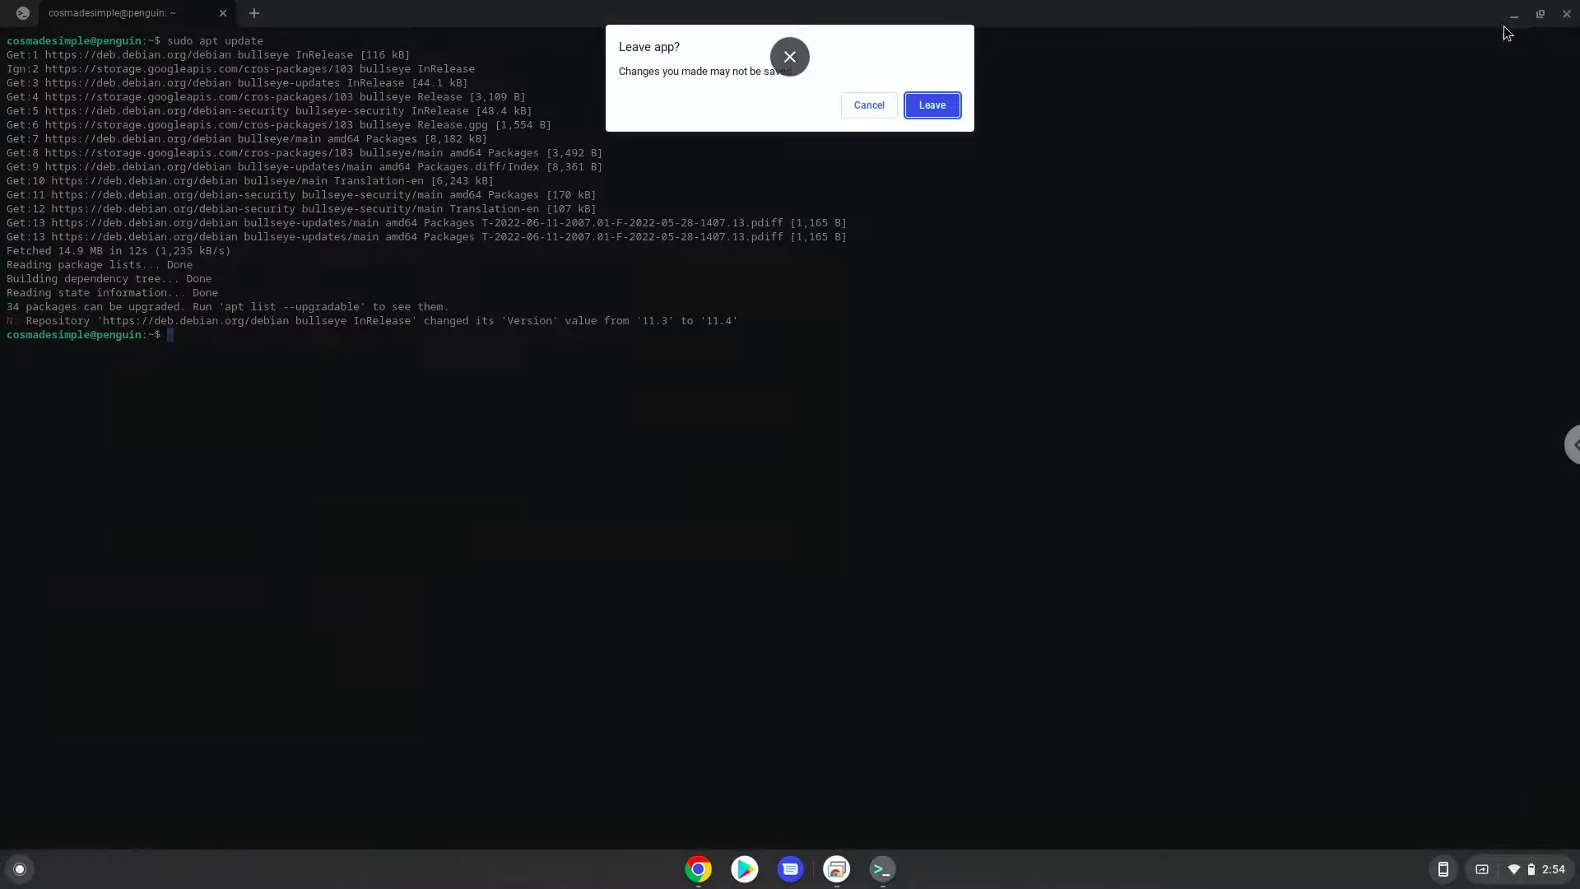
pyautogui.click(930, 115)
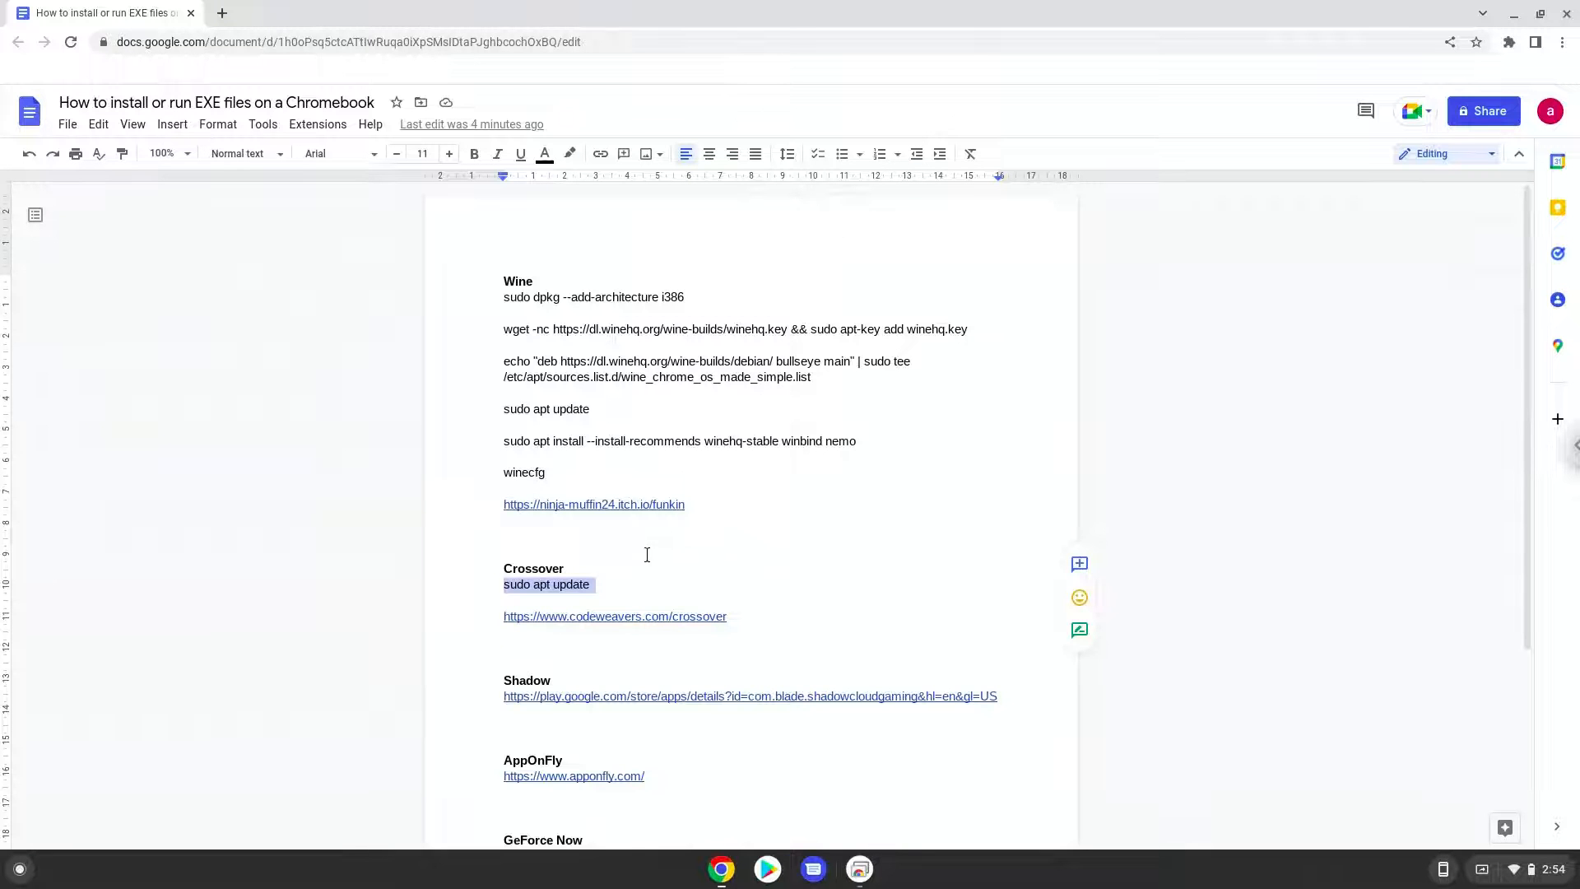
pyautogui.rightClick(578, 614)
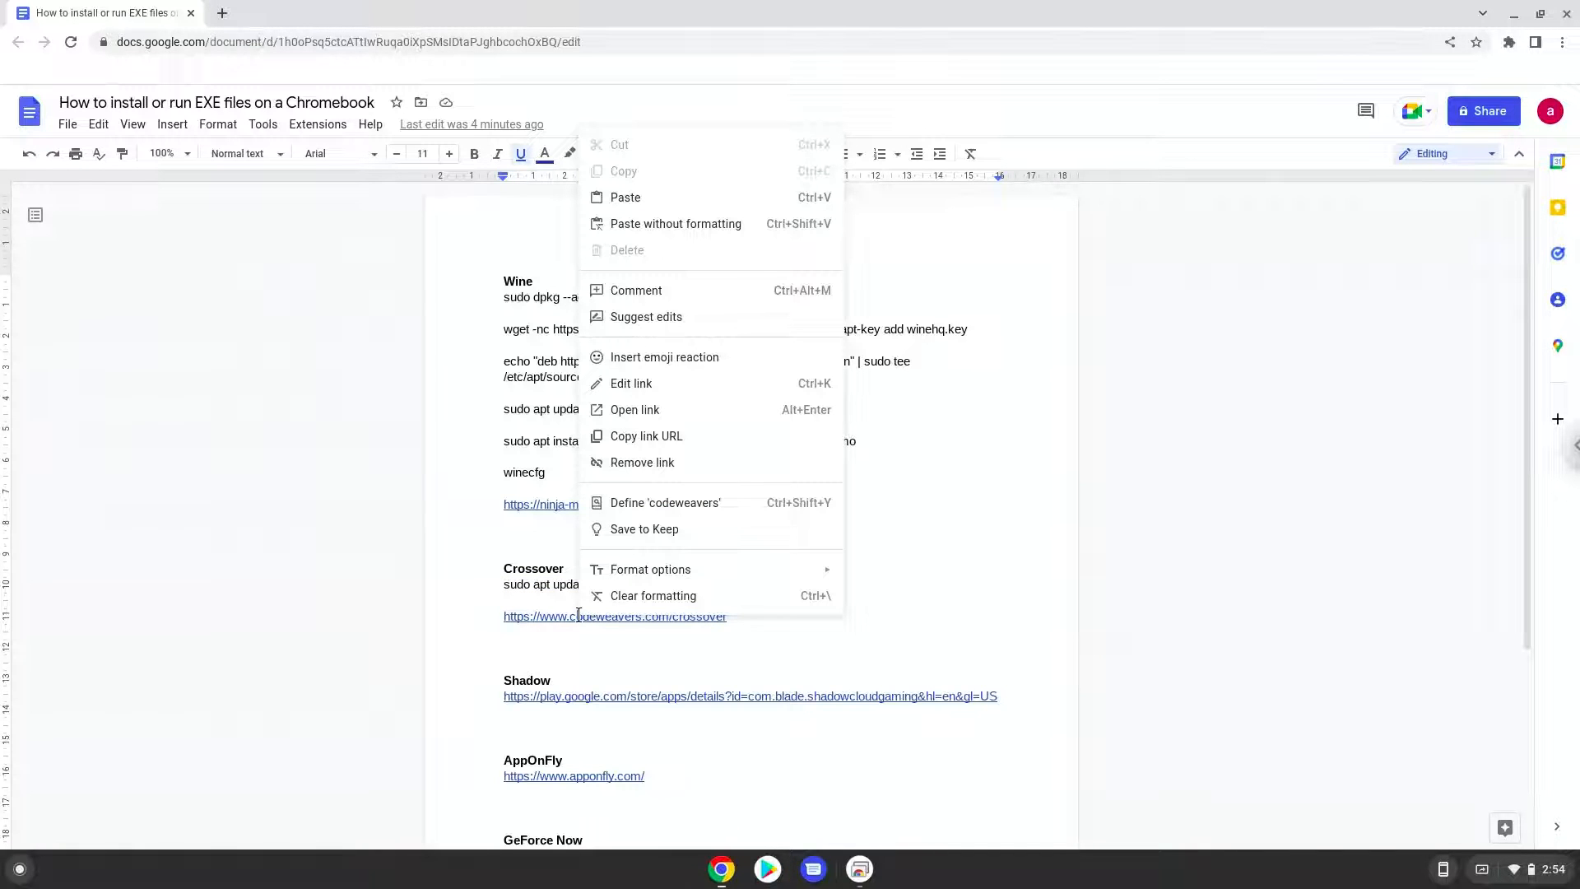
pyautogui.press('Escape')
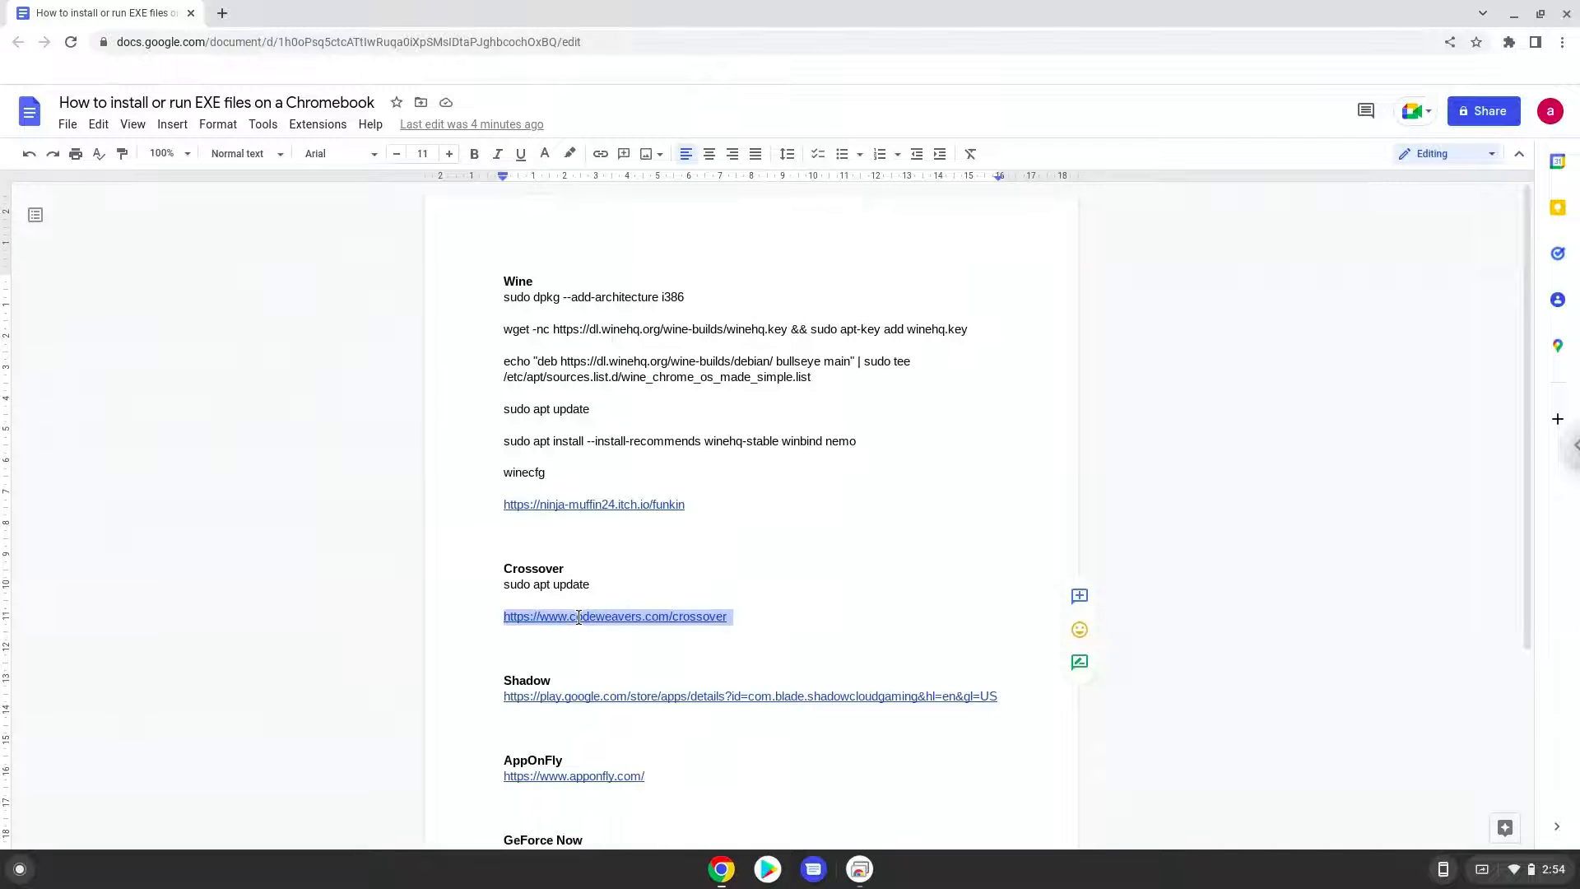
pyautogui.rightClick(579, 617)
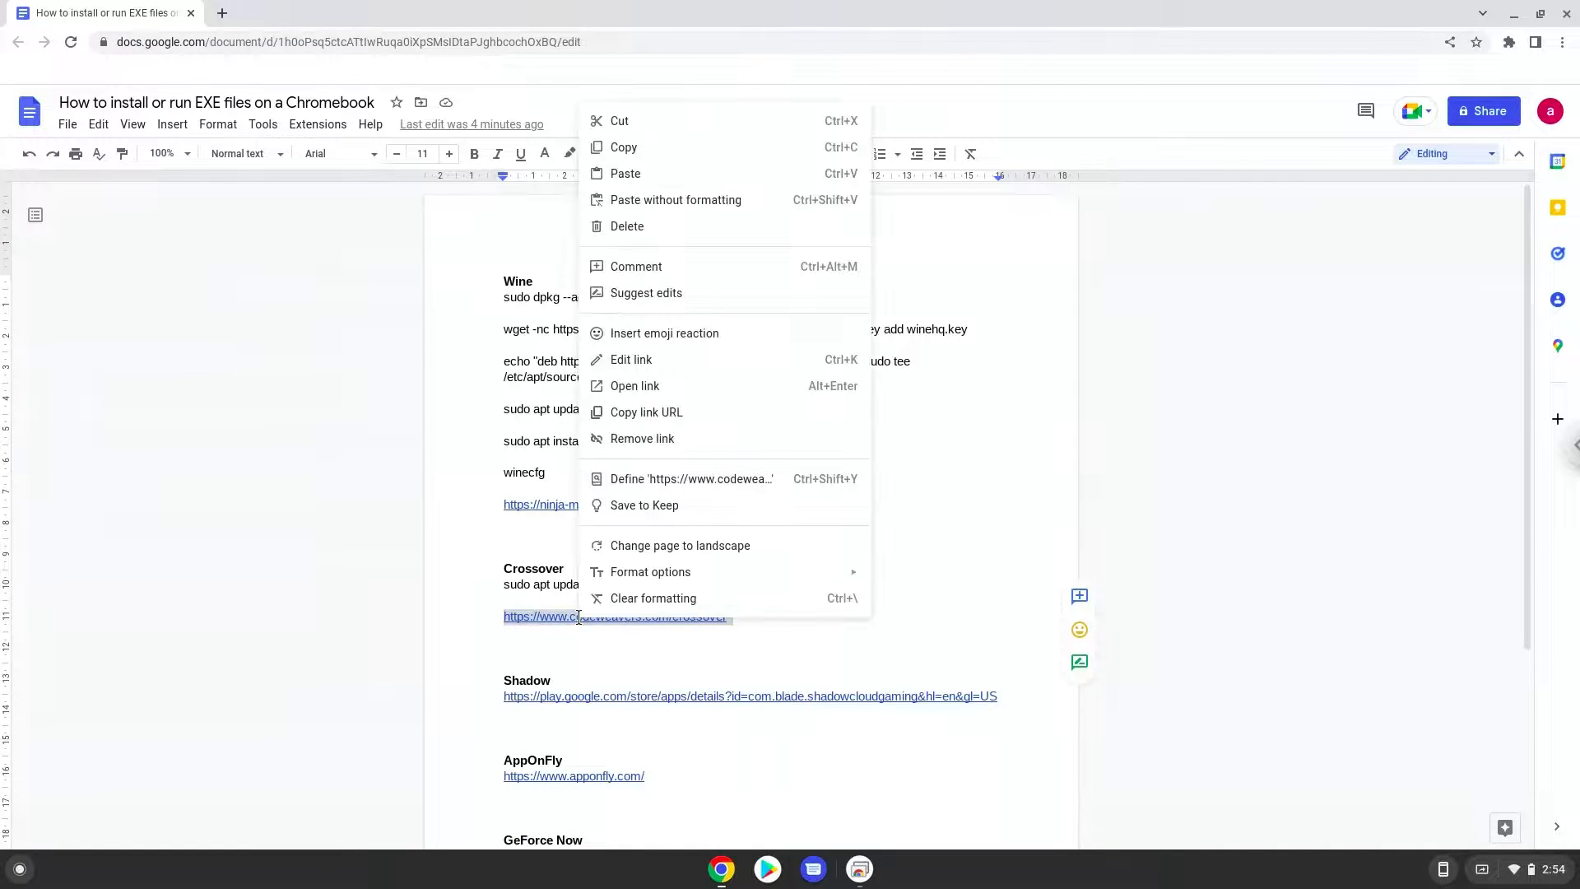
pyautogui.click(633, 156)
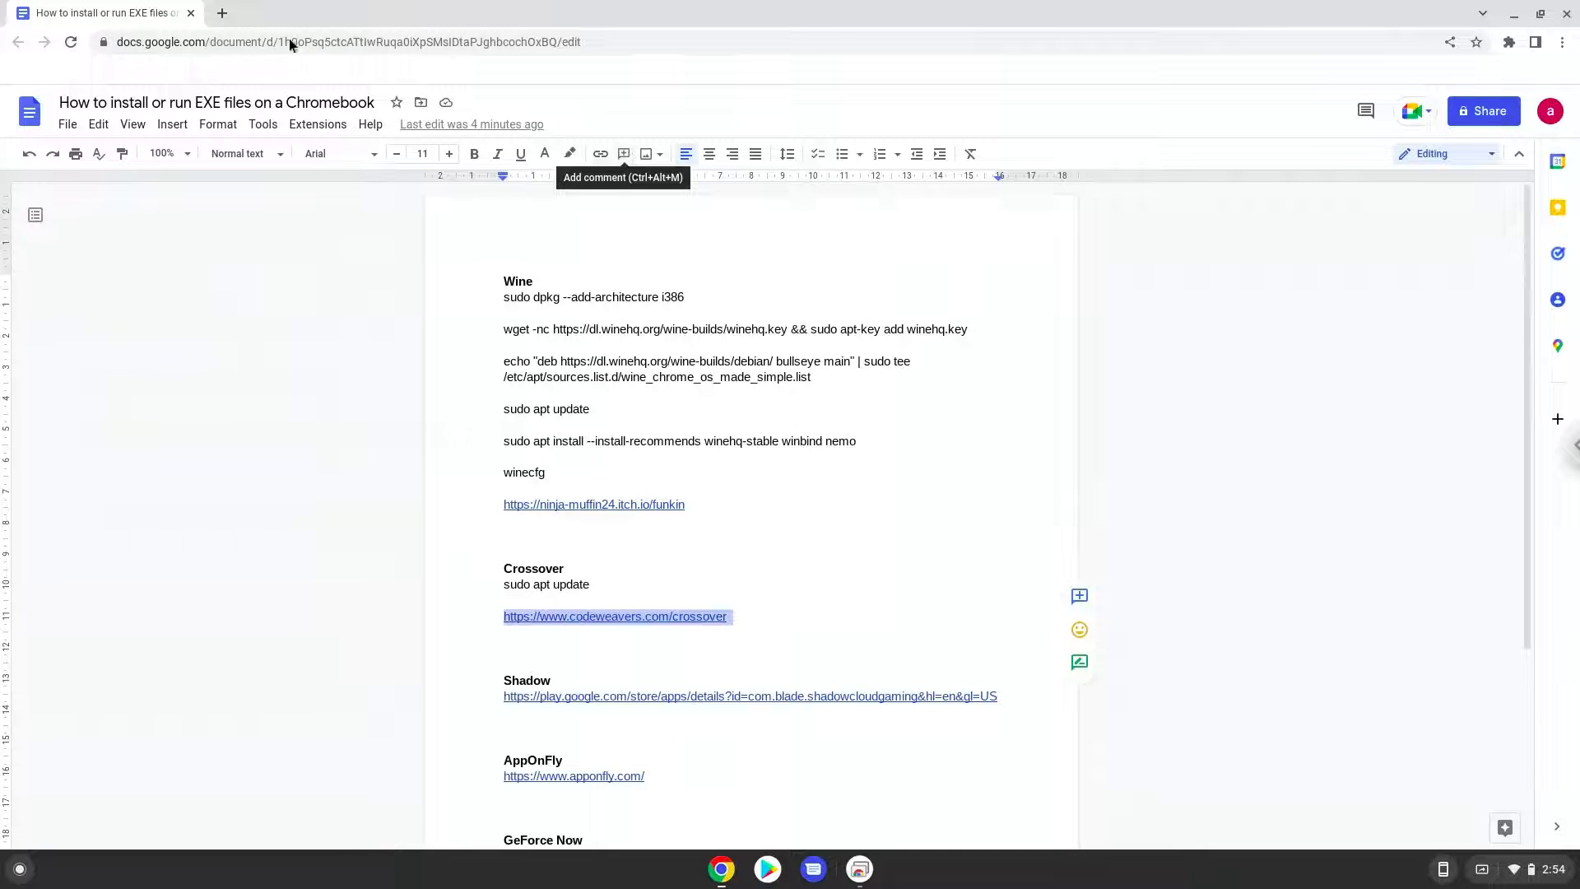
pyautogui.click(222, 13)
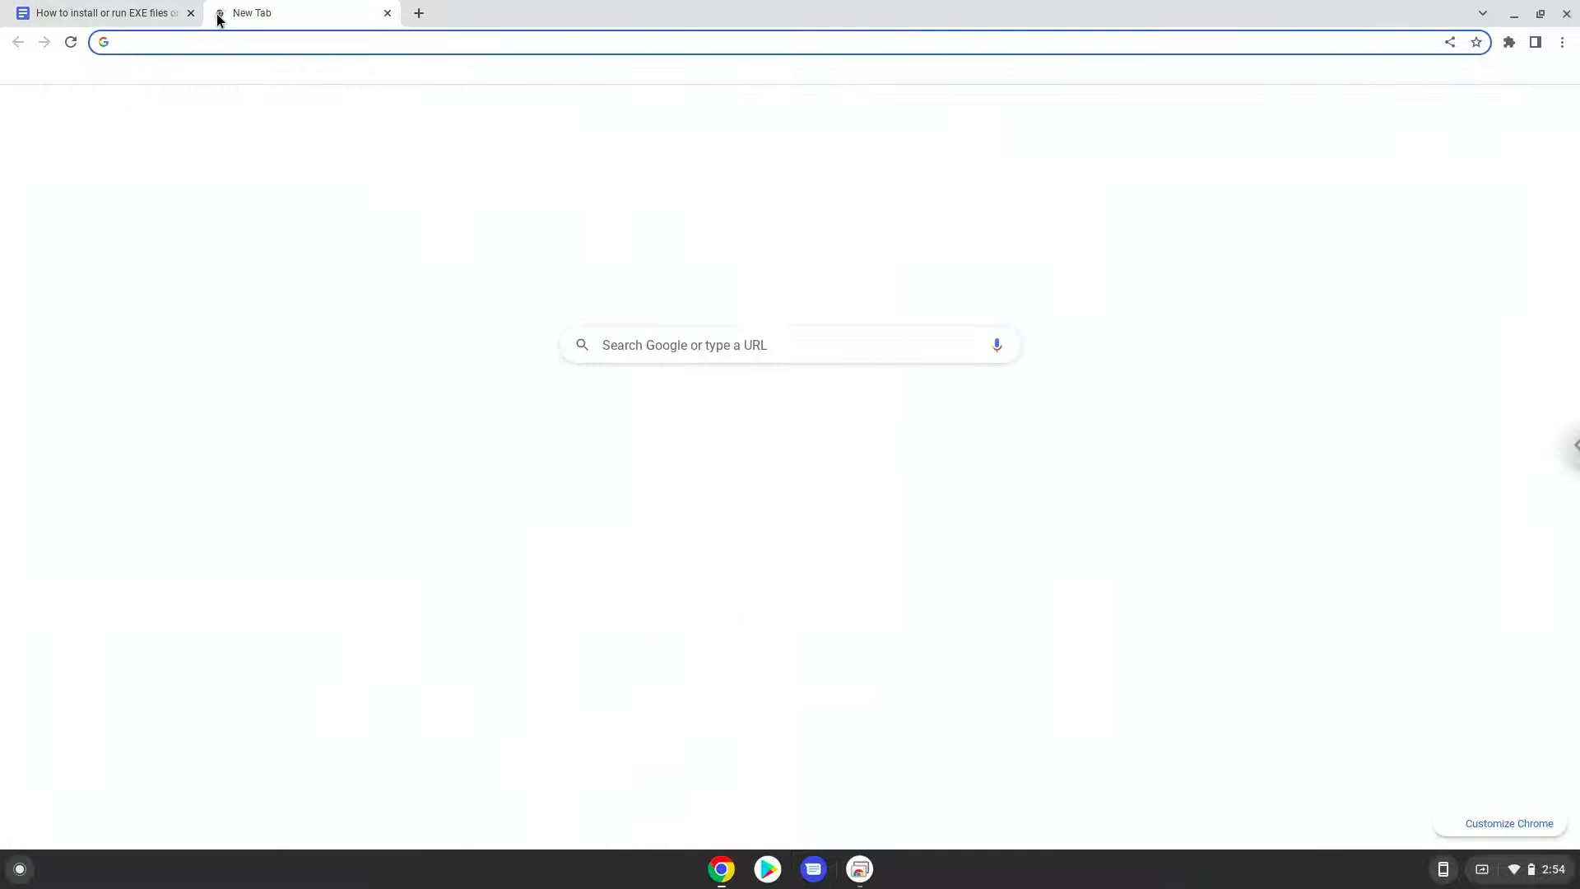
pyautogui.rightClick(219, 39)
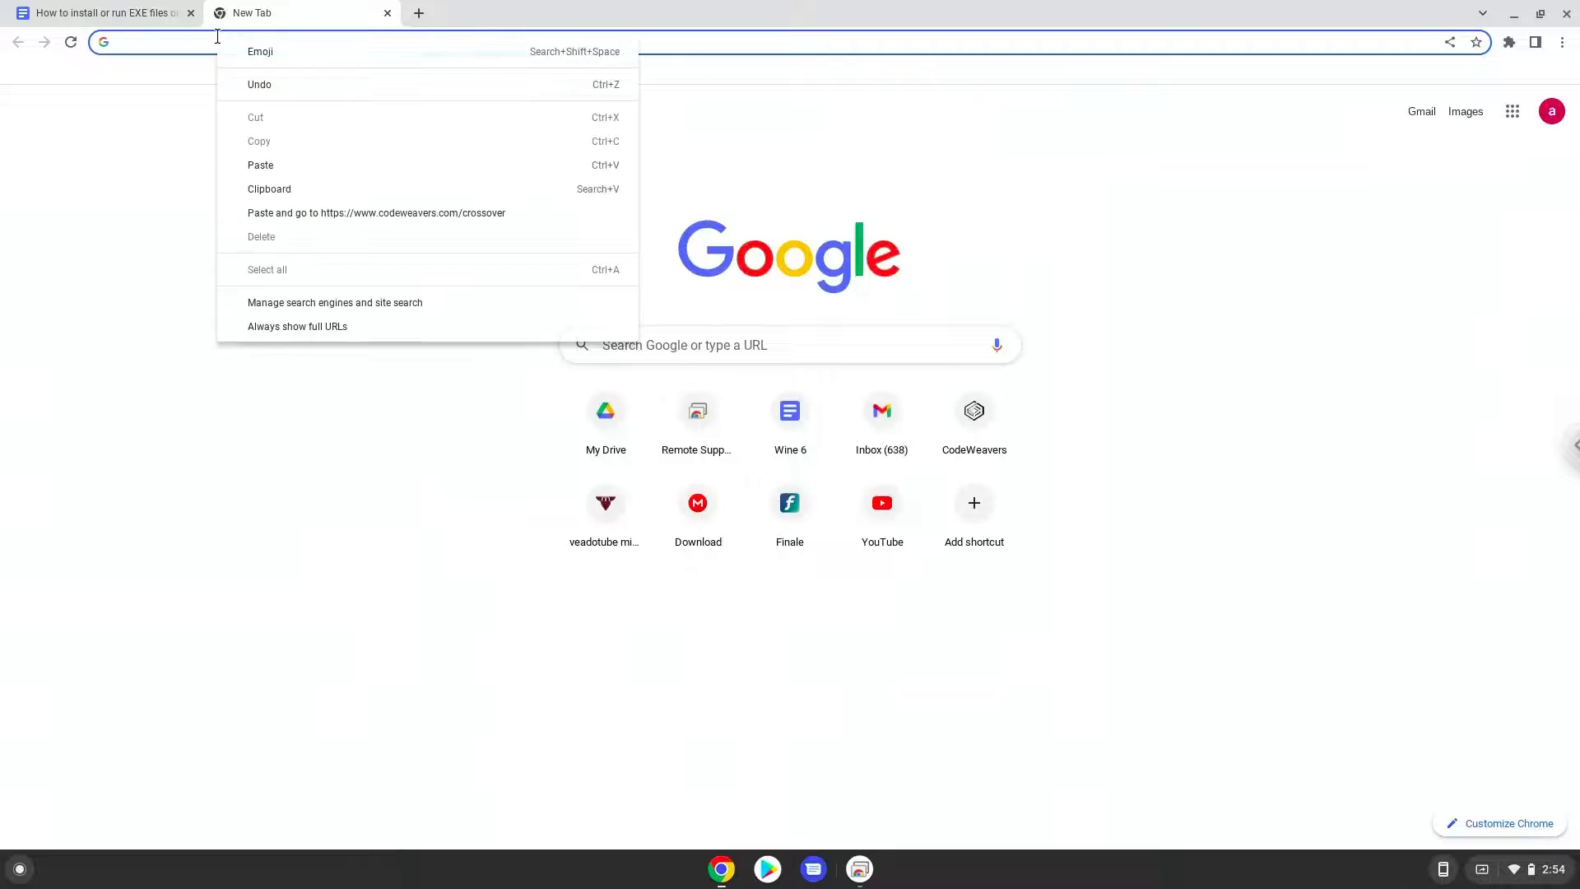
pyautogui.click(301, 214)
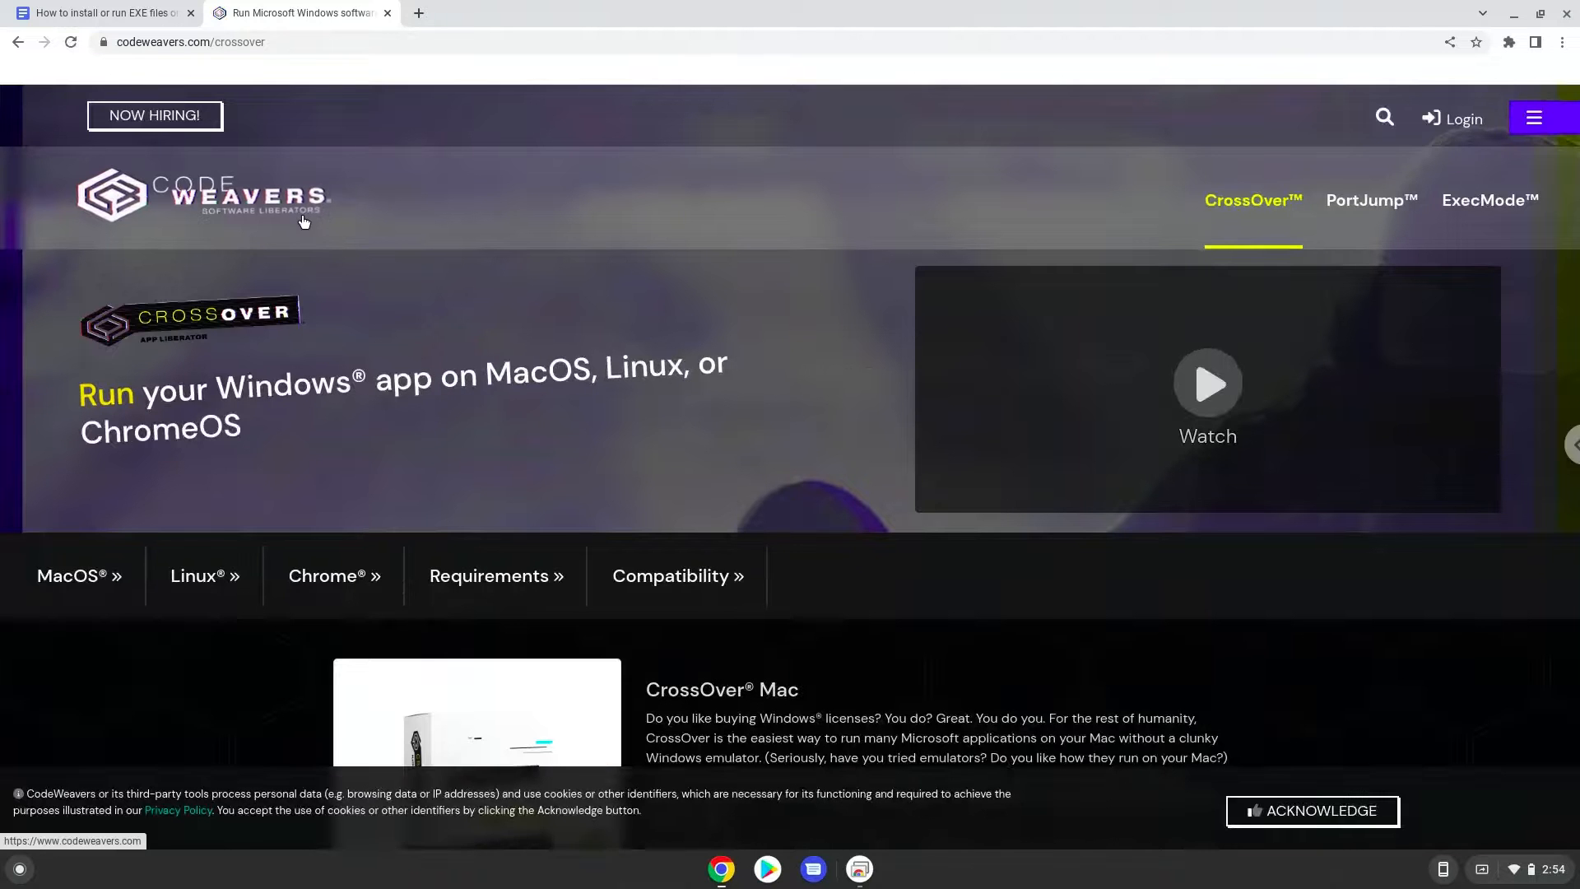
# - Download the free trial of CrossOver Chrome OS from the CodeWeavers CrossOver page
pyautogui.scroll(-7, 304, 221)
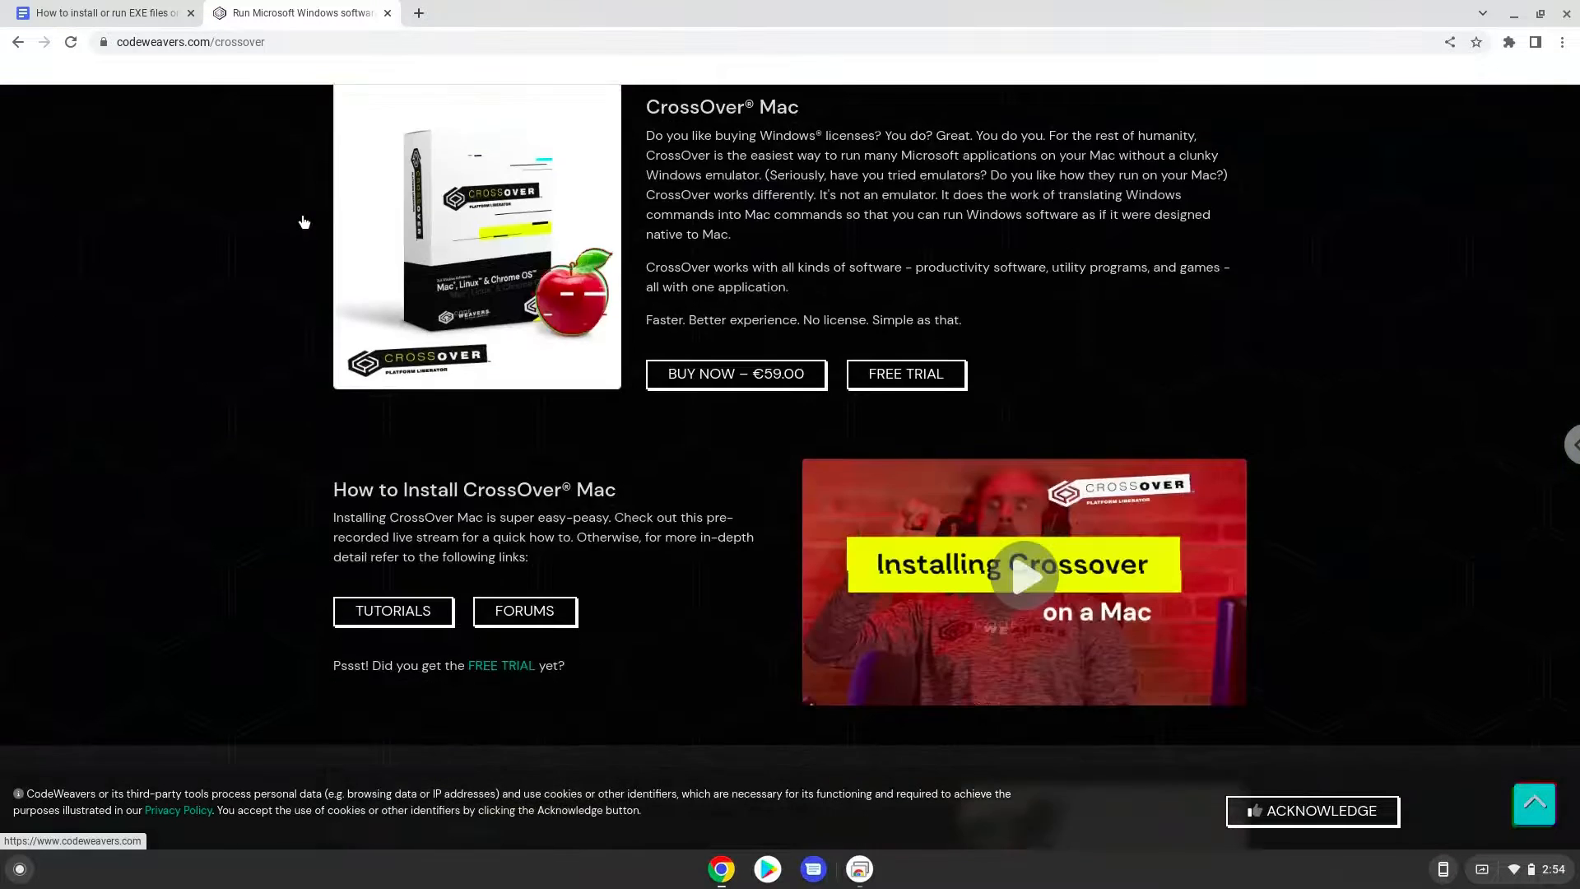
pyautogui.scroll(-9, 304, 221)
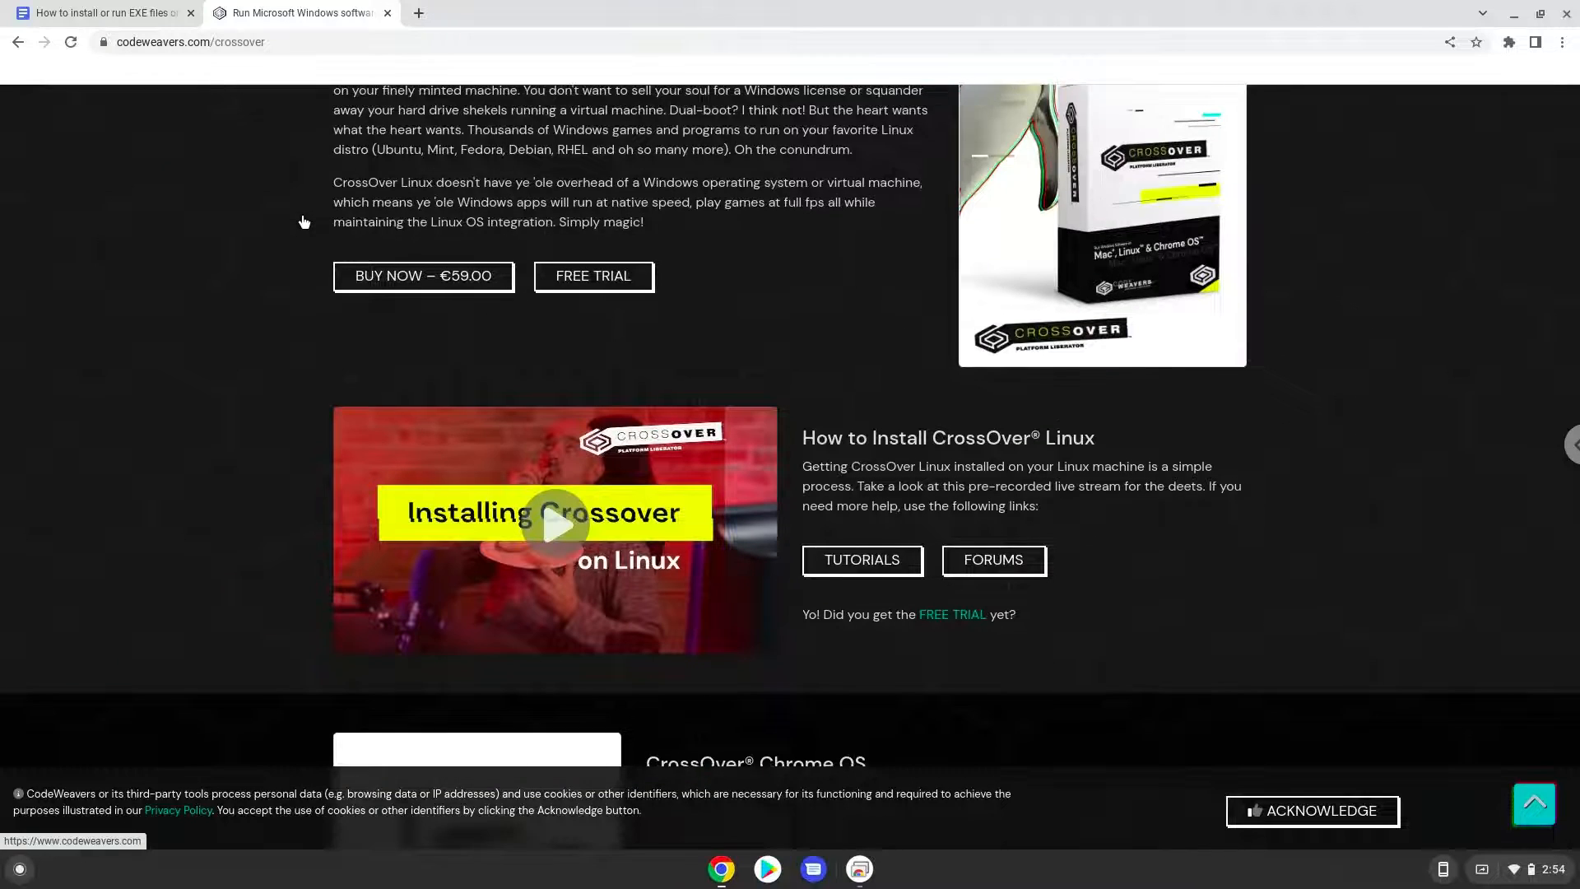
pyautogui.scroll(-2, 303, 222)
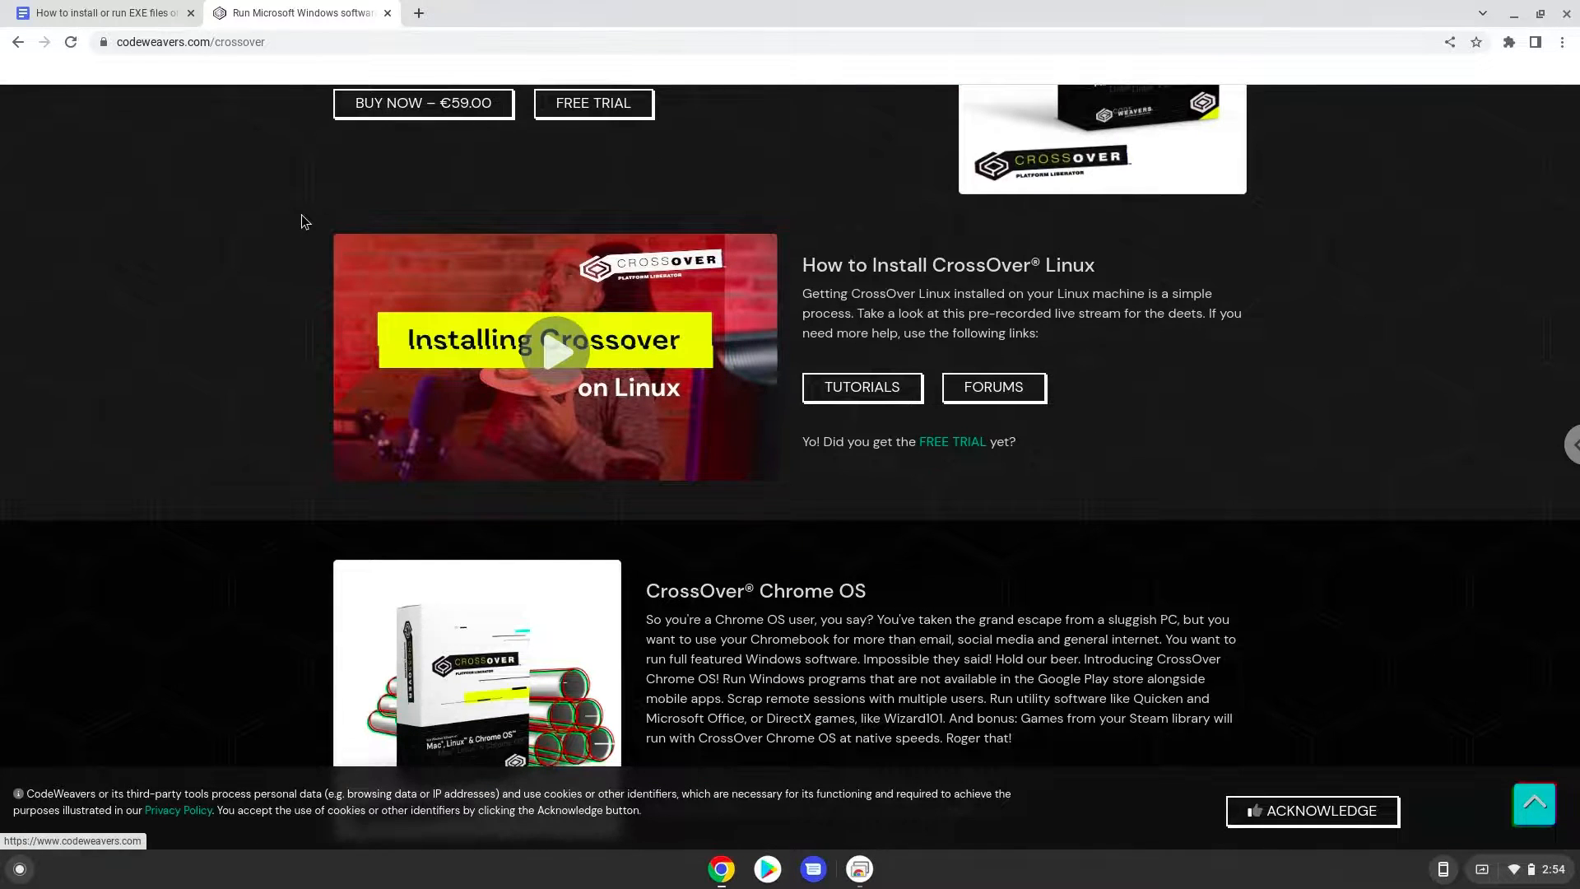
pyautogui.scroll(-4, 304, 221)
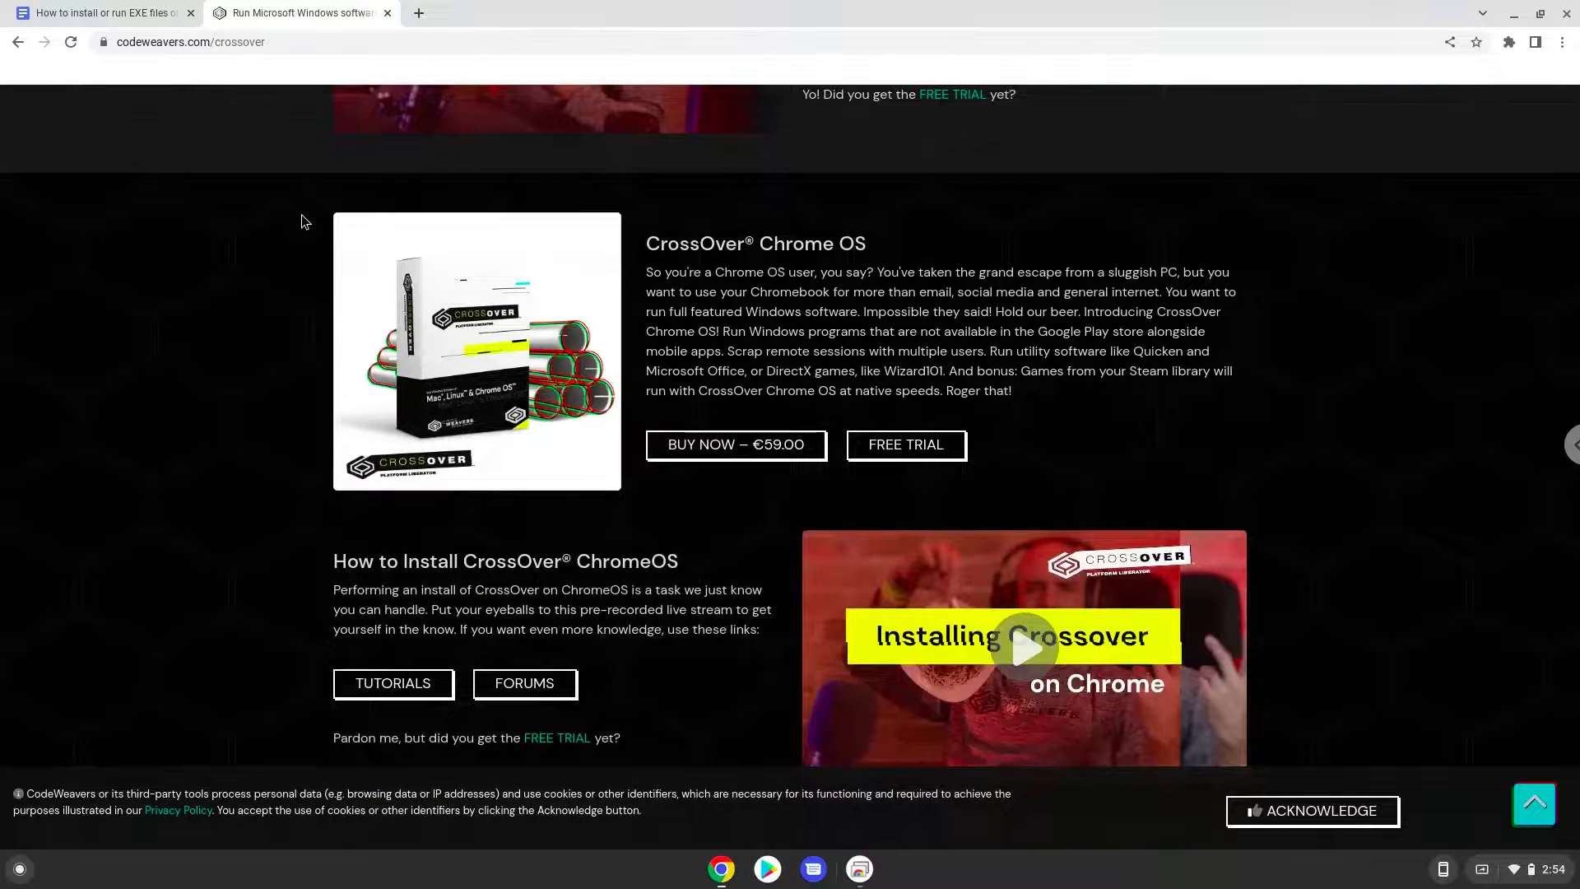
pyautogui.click(893, 454)
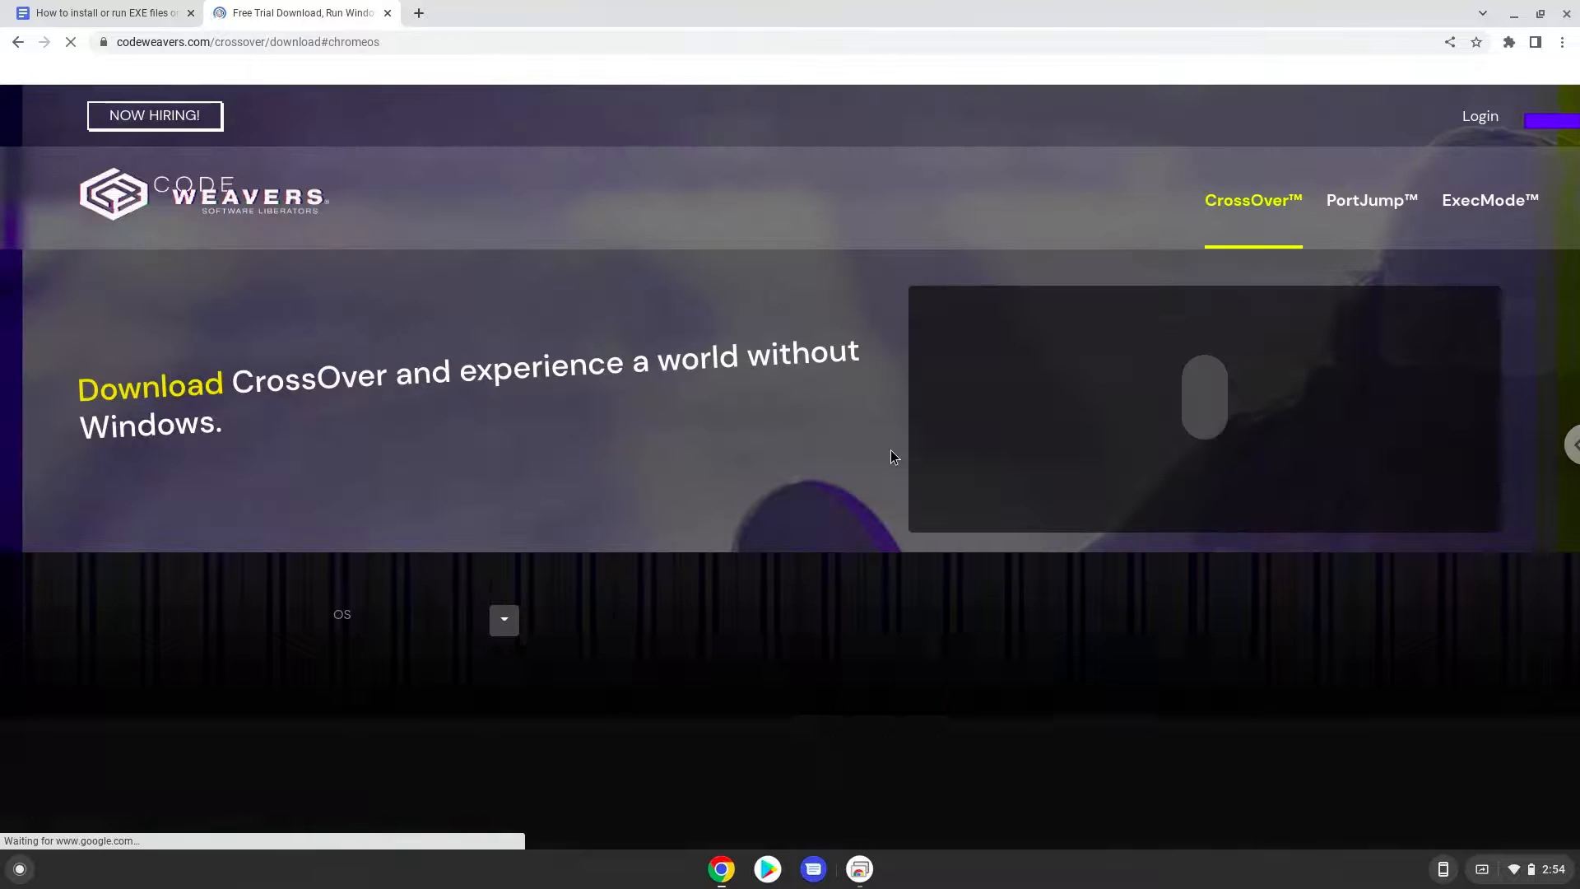
pyautogui.scroll(-3, 892, 455)
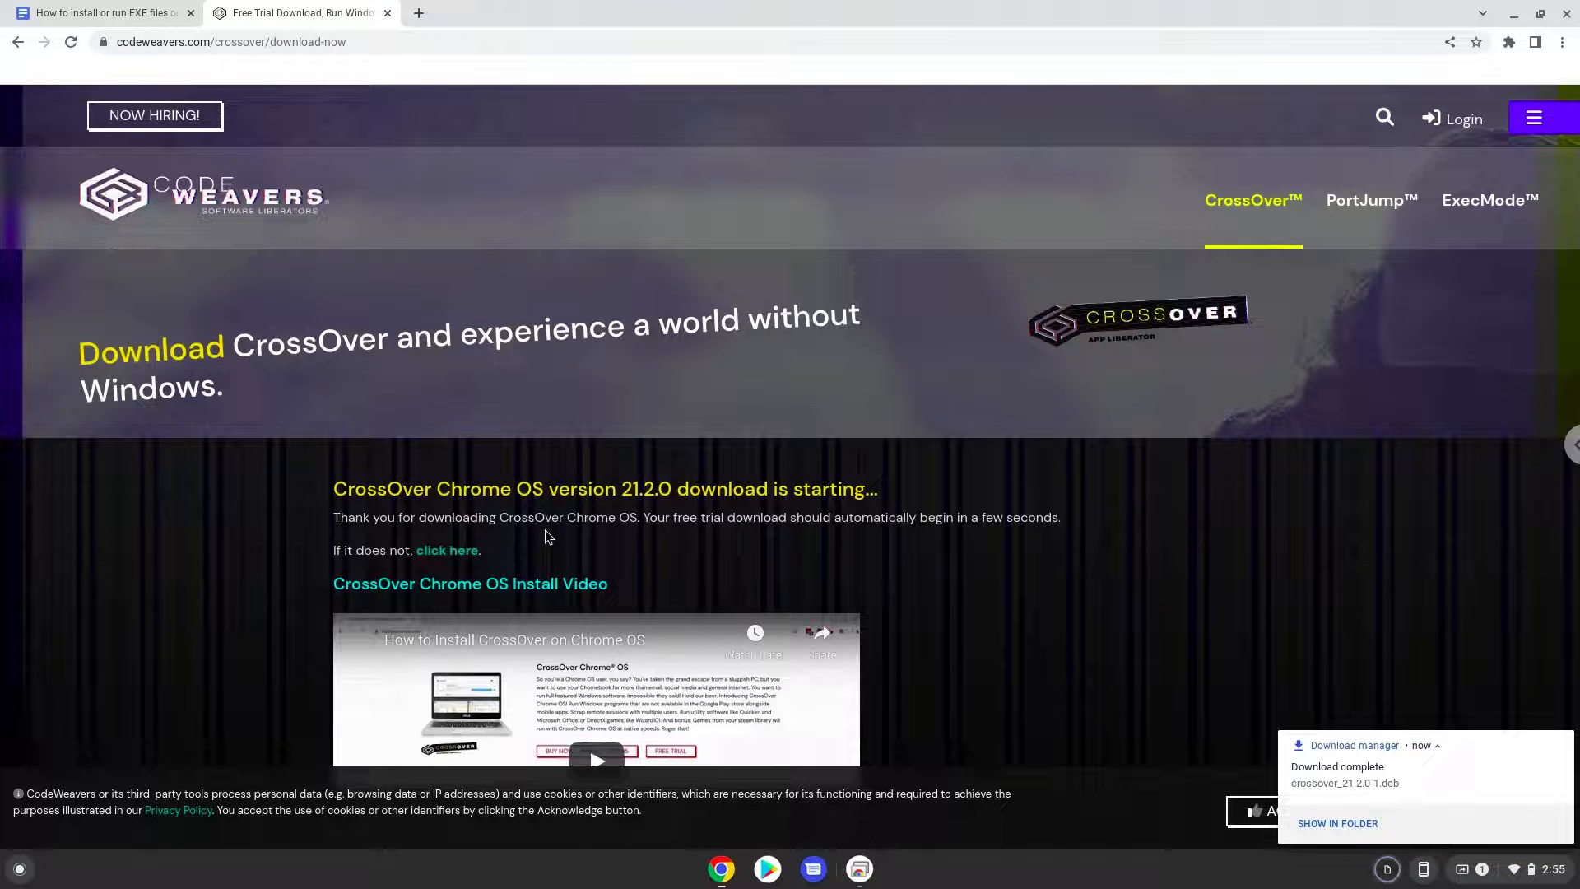
# - Install the downloaded crossover_21.2.0-1.deb package with Linux from the Downloads folder, and close the Files window
pyautogui.click(1351, 824)
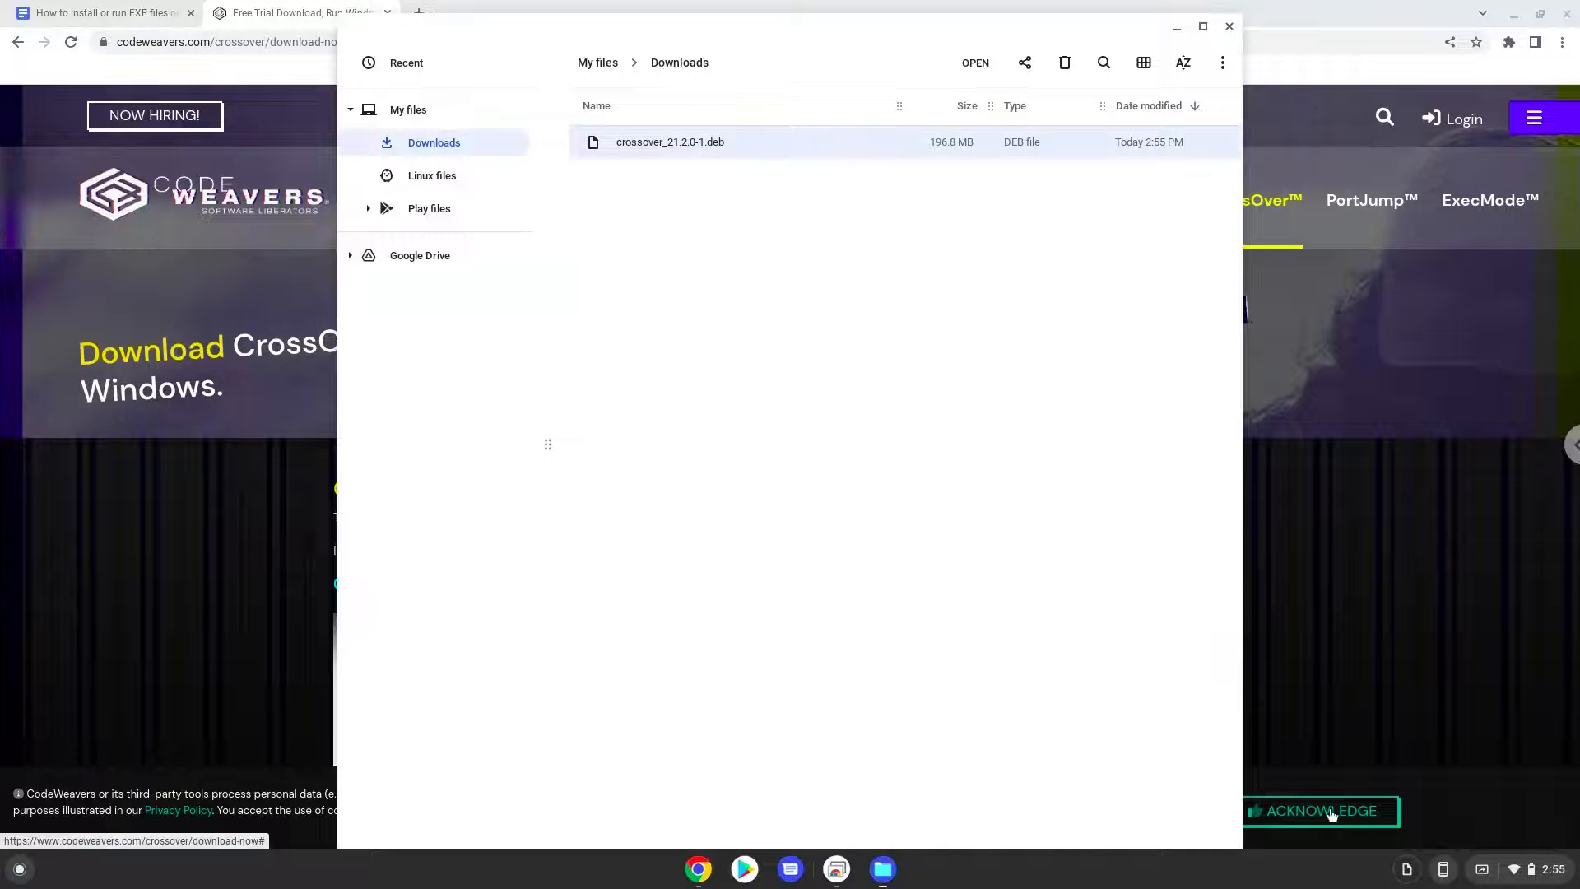
pyautogui.rightClick(626, 144)
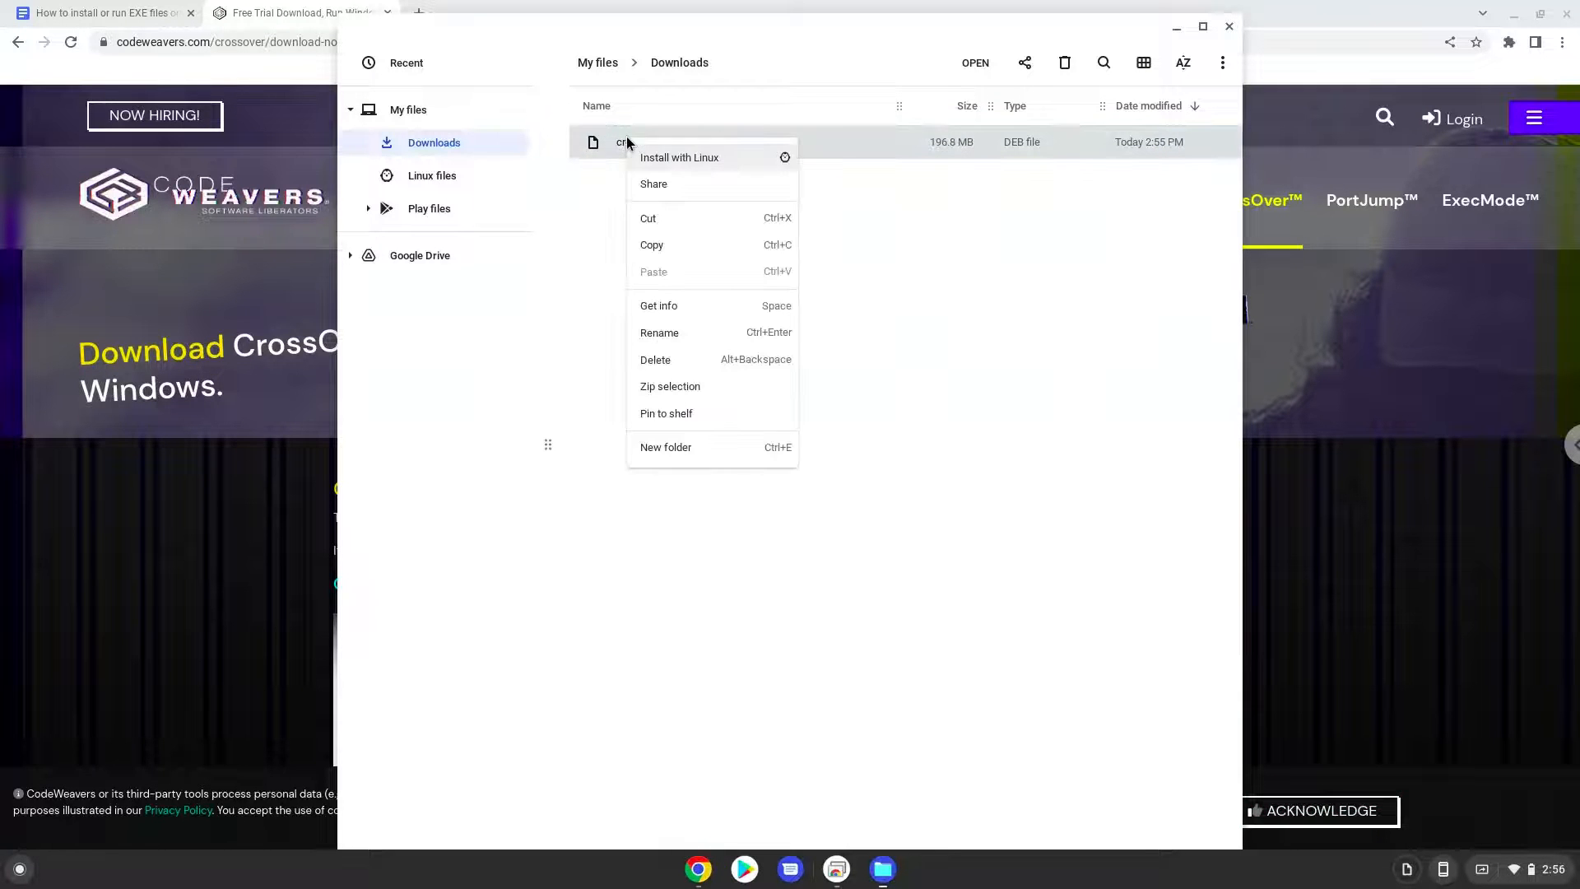
pyautogui.click(646, 158)
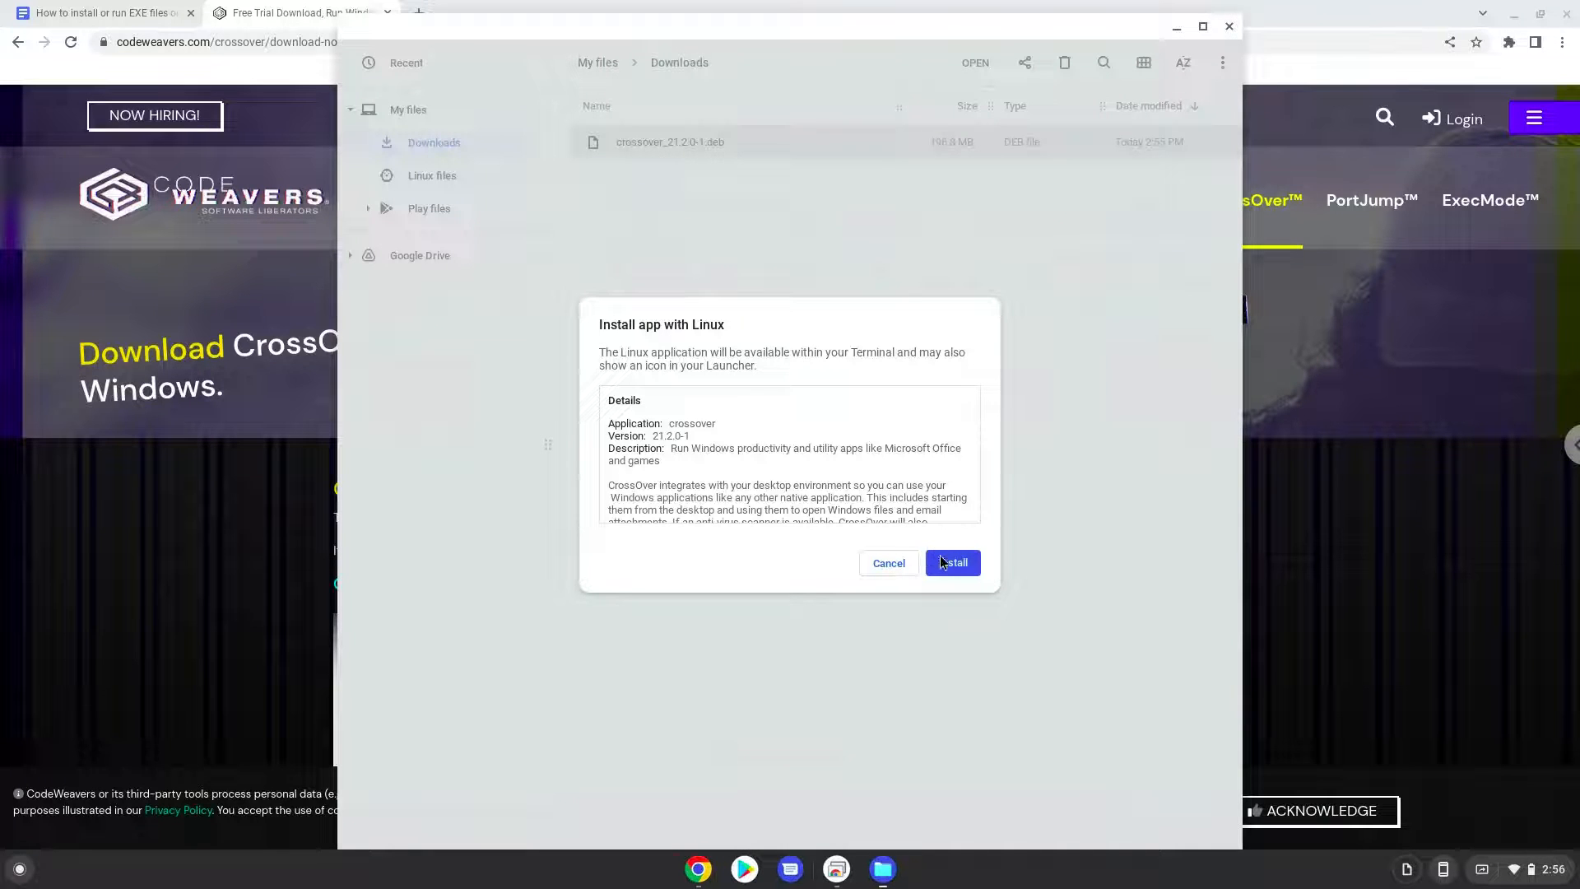
pyautogui.click(951, 563)
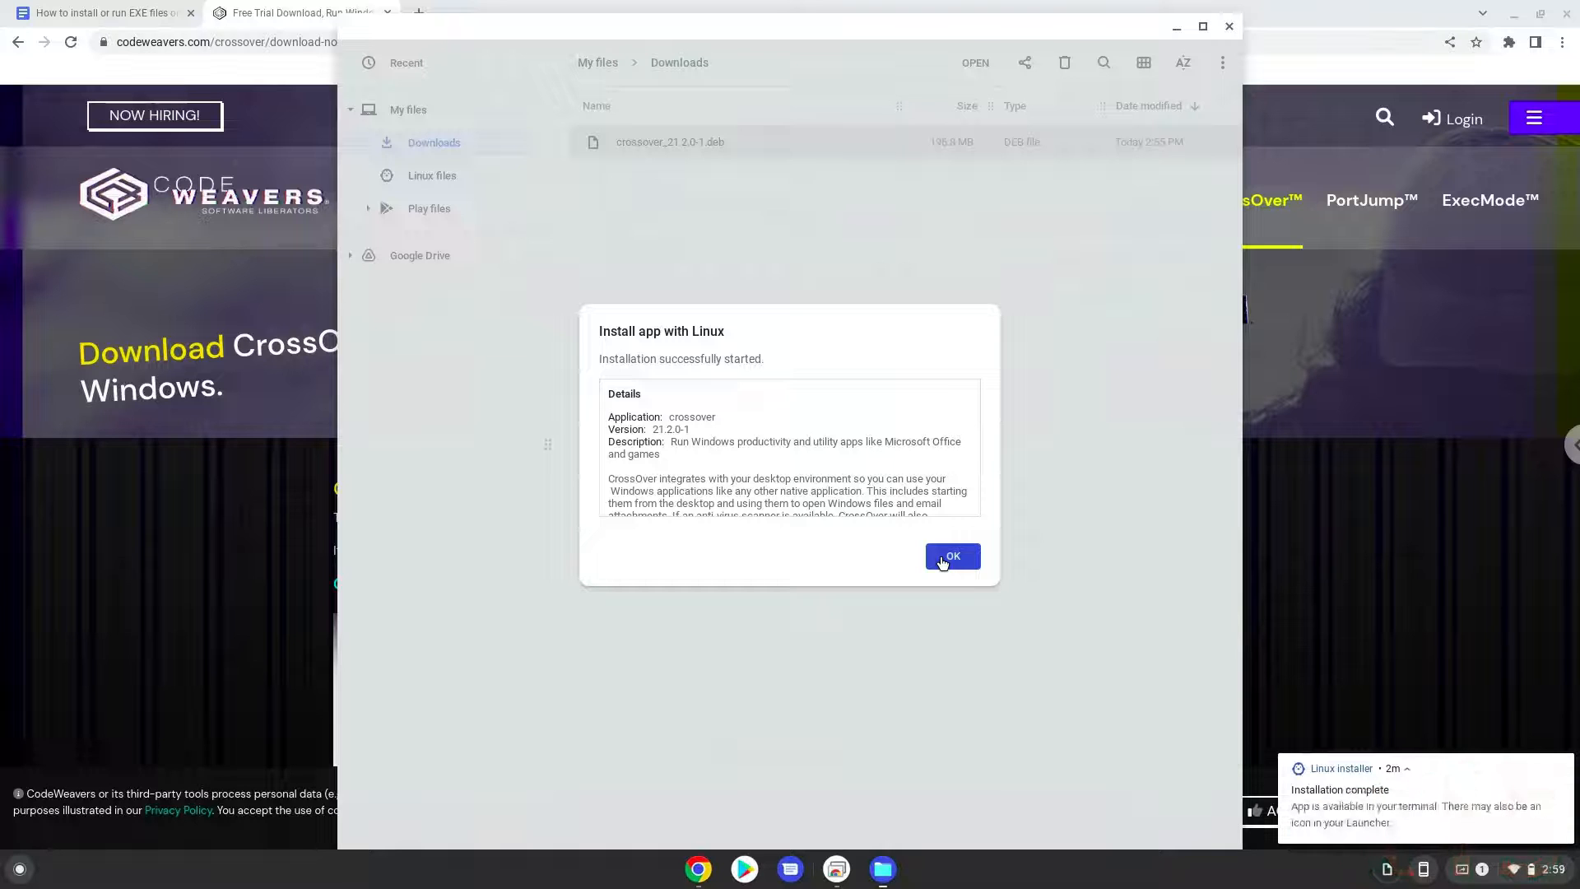
pyautogui.click(943, 560)
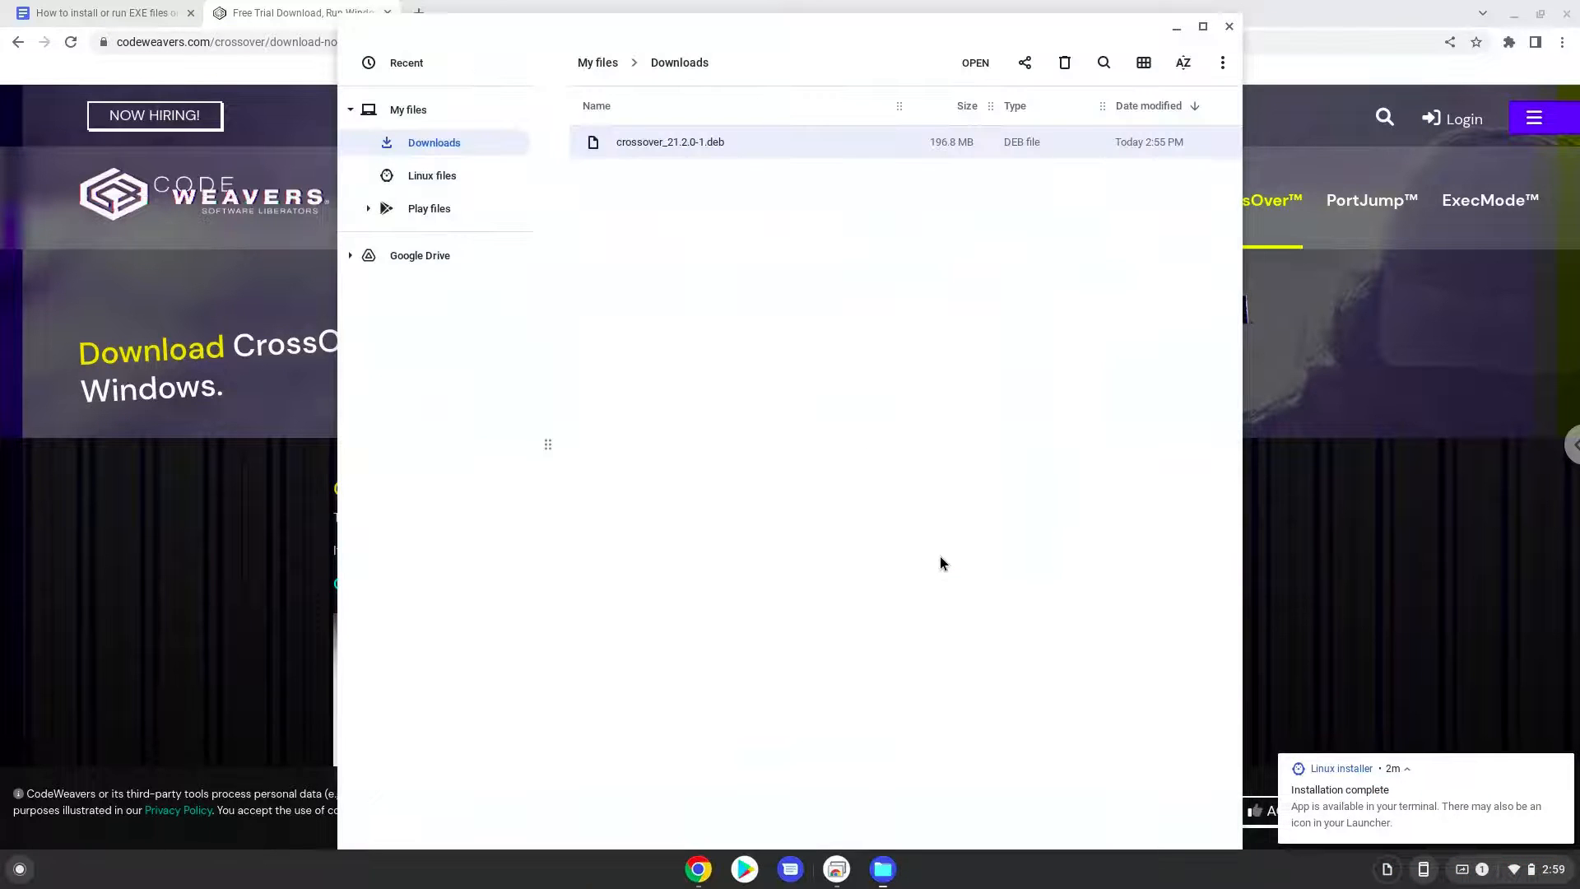
pyautogui.click(1229, 27)
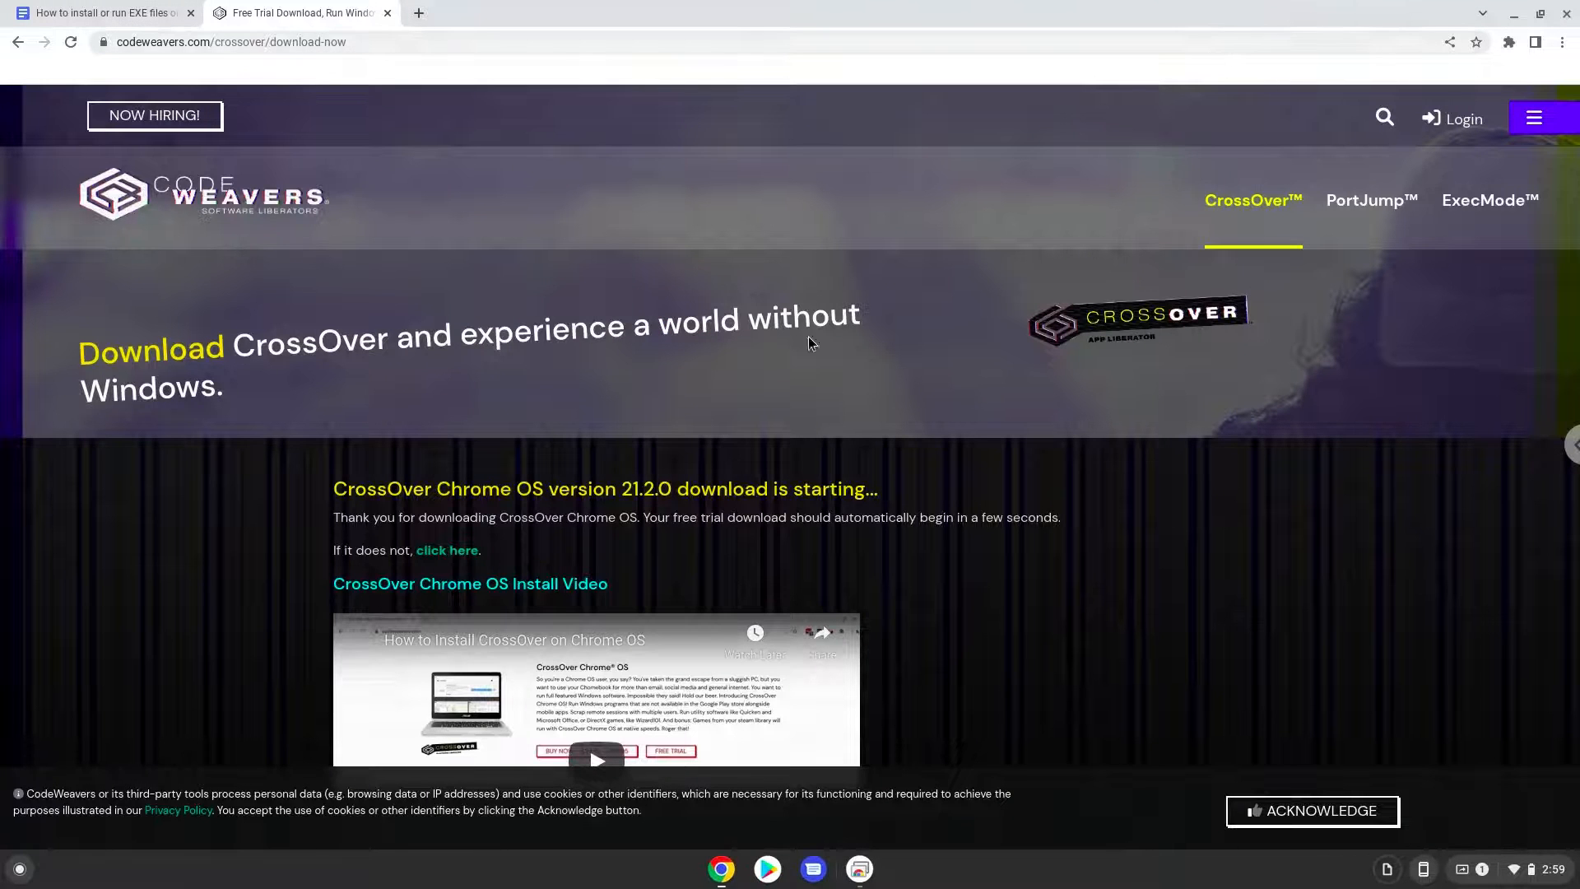
# - Launch CrossOver from the Linux apps in a maximized window with the browser minimized, and start installing Windows software
pyautogui.click(20, 869)
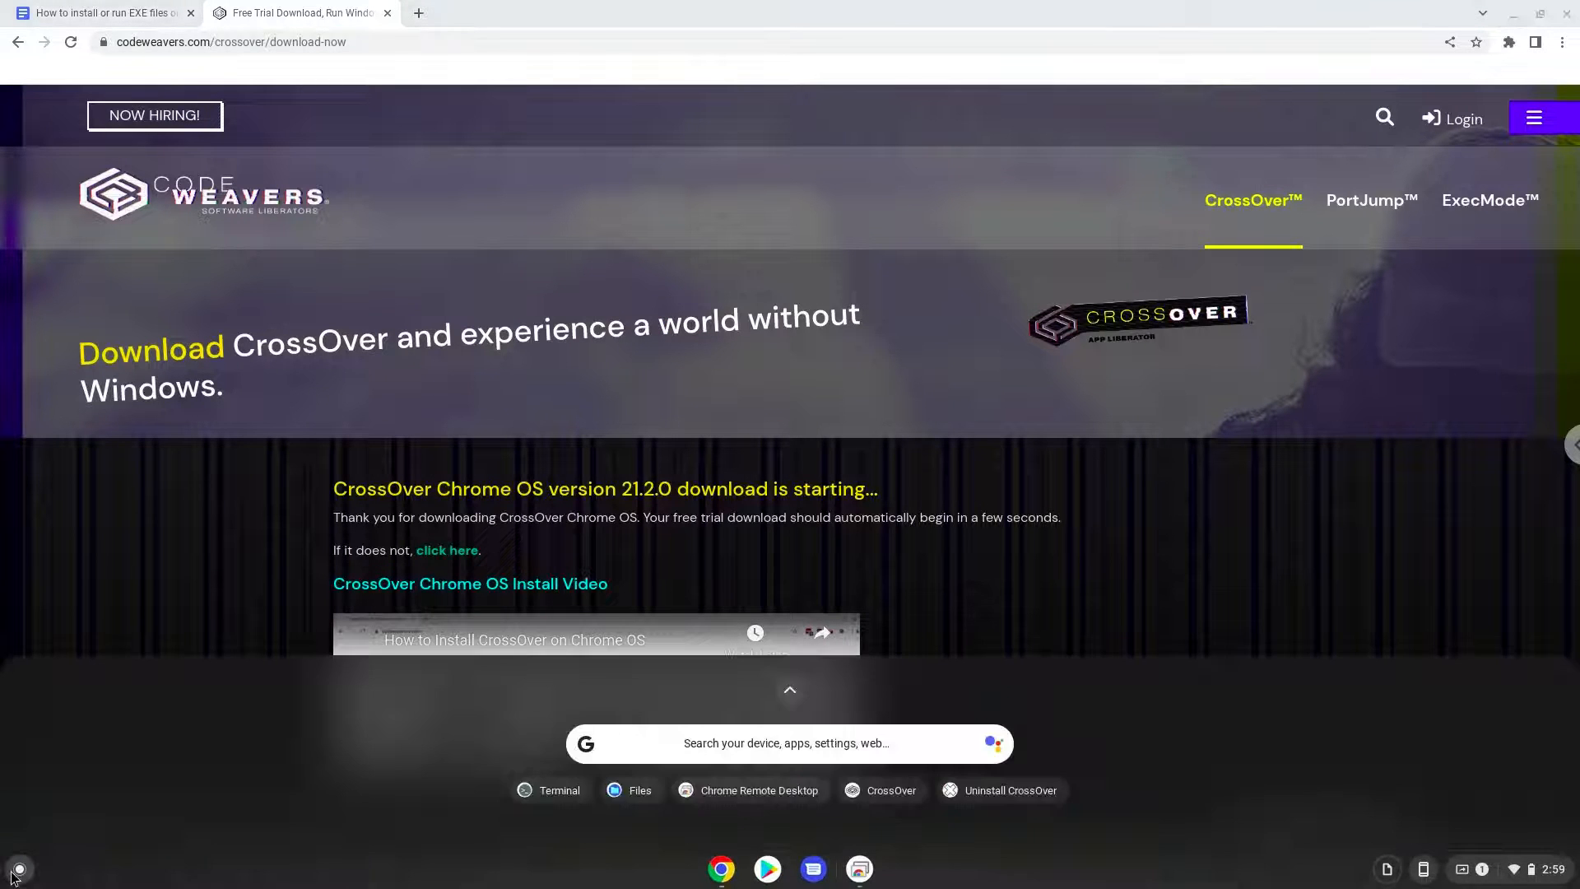
pyautogui.click(790, 689)
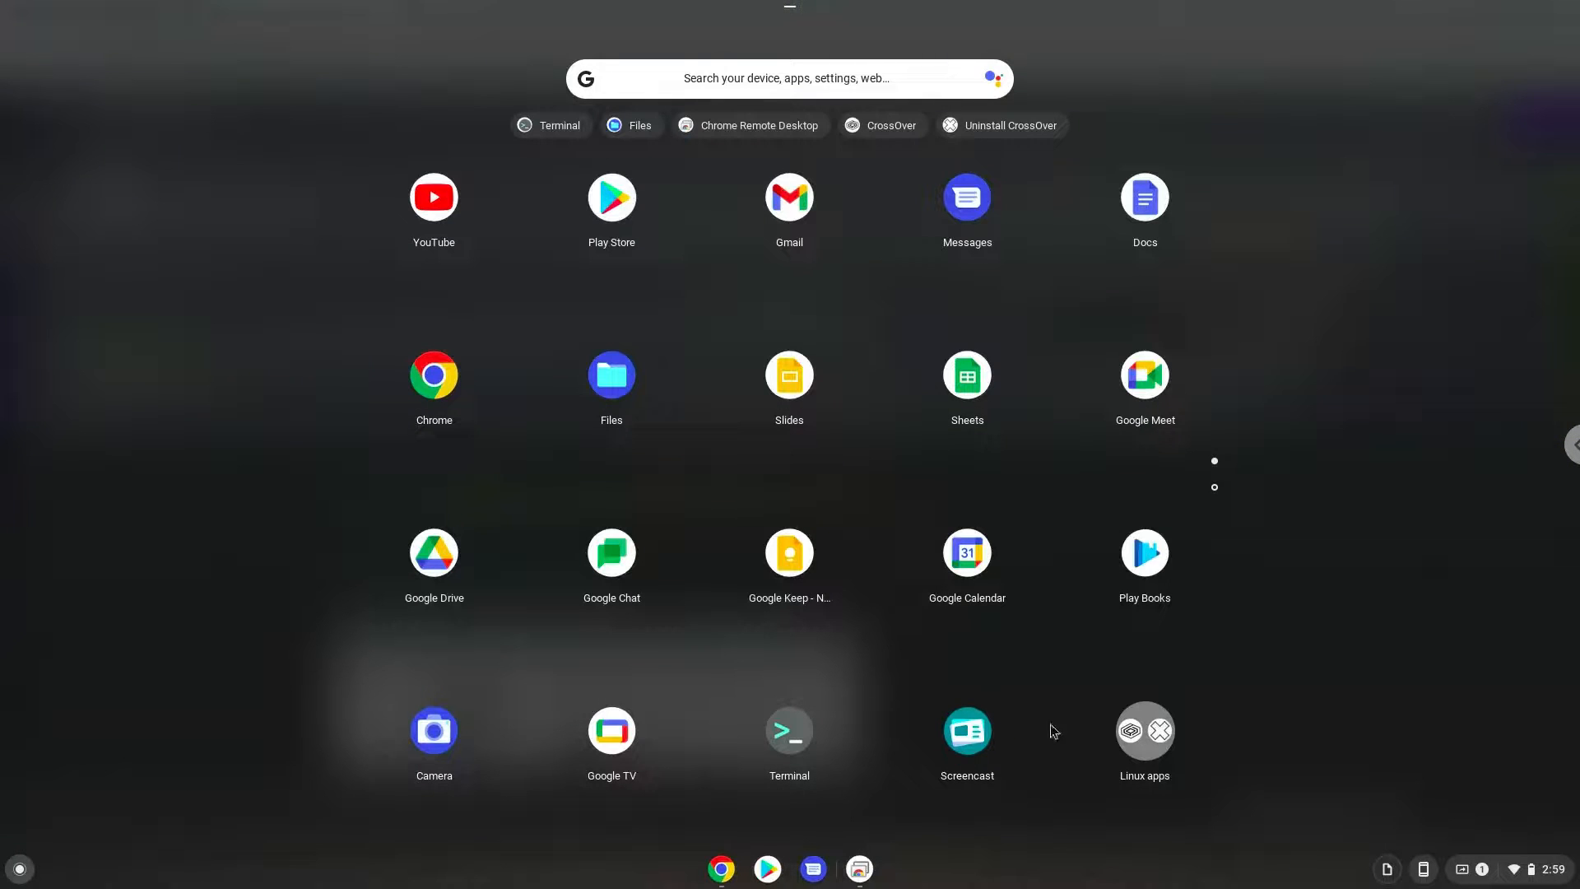
pyautogui.click(1149, 745)
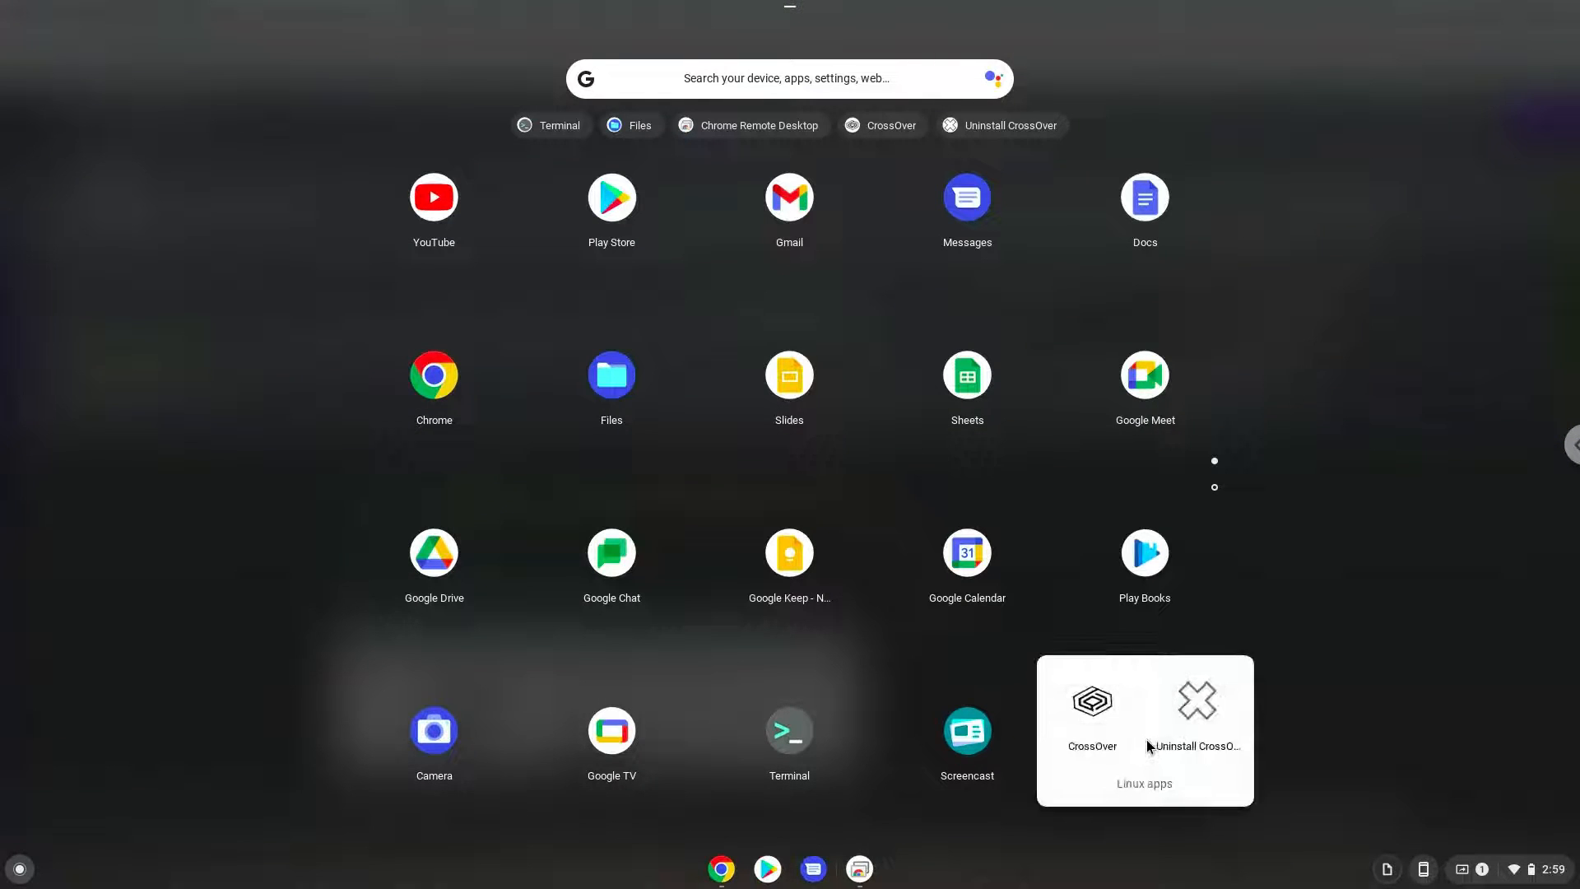
pyautogui.click(1094, 714)
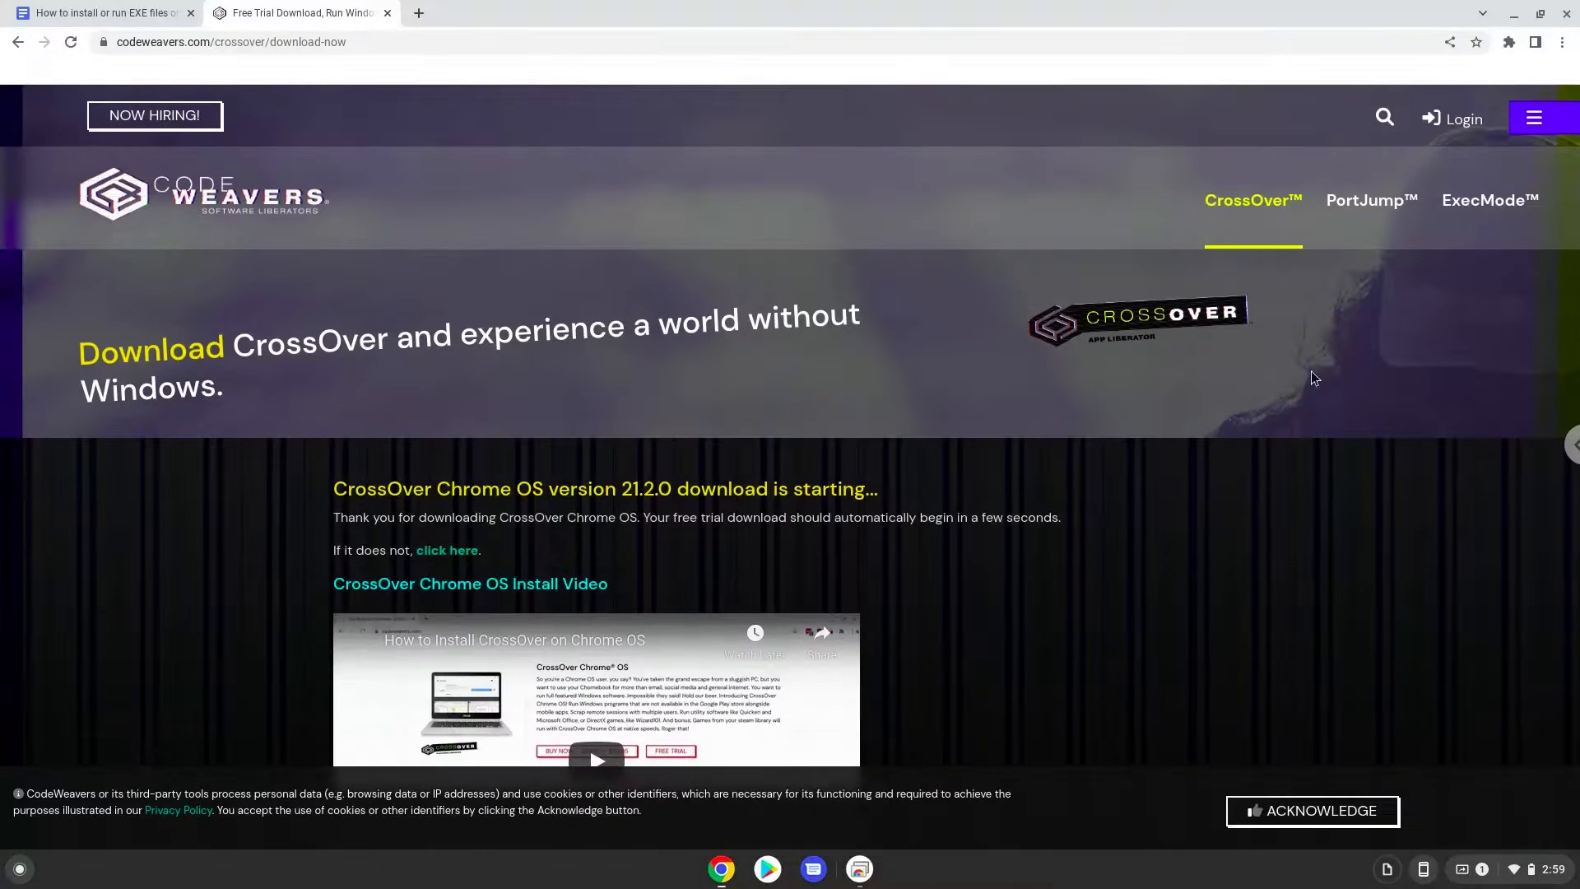
pyautogui.click(1513, 14)
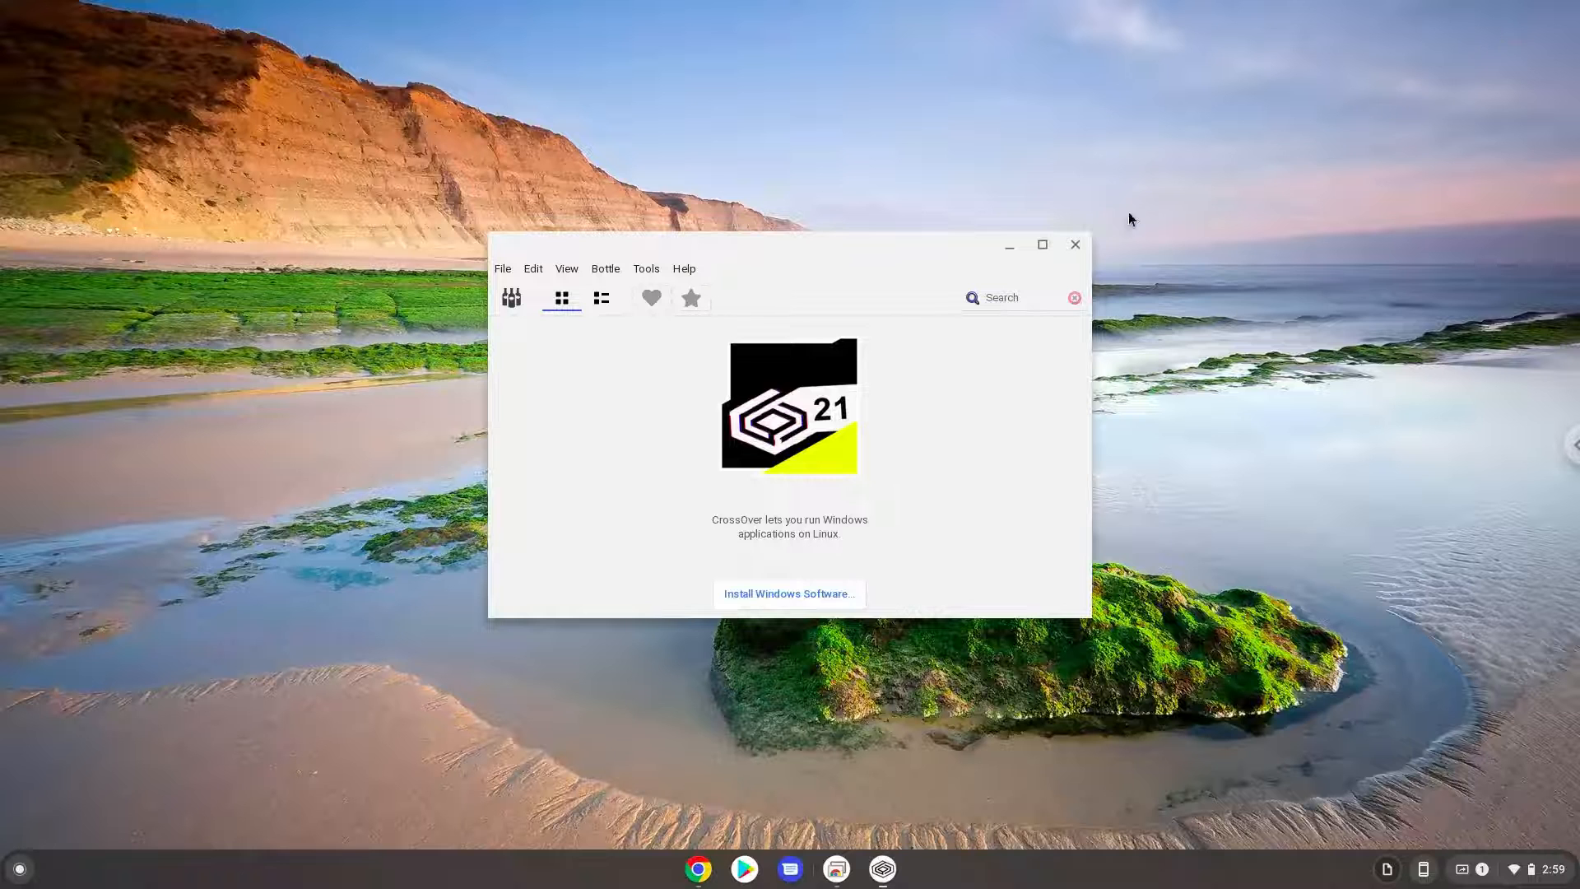
pyautogui.click(1042, 246)
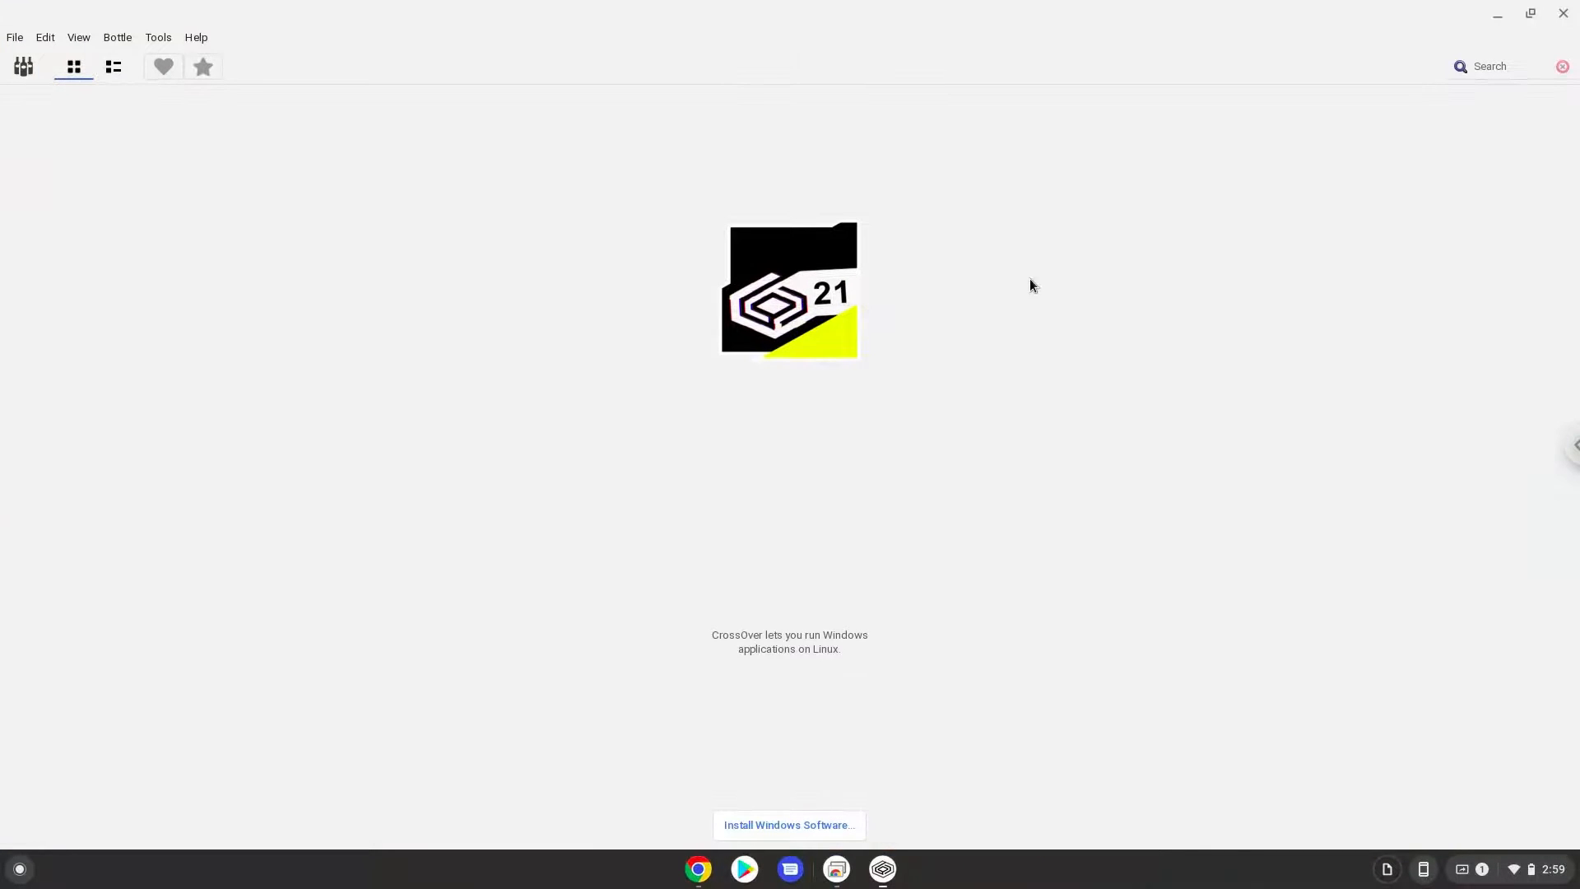
pyautogui.click(802, 820)
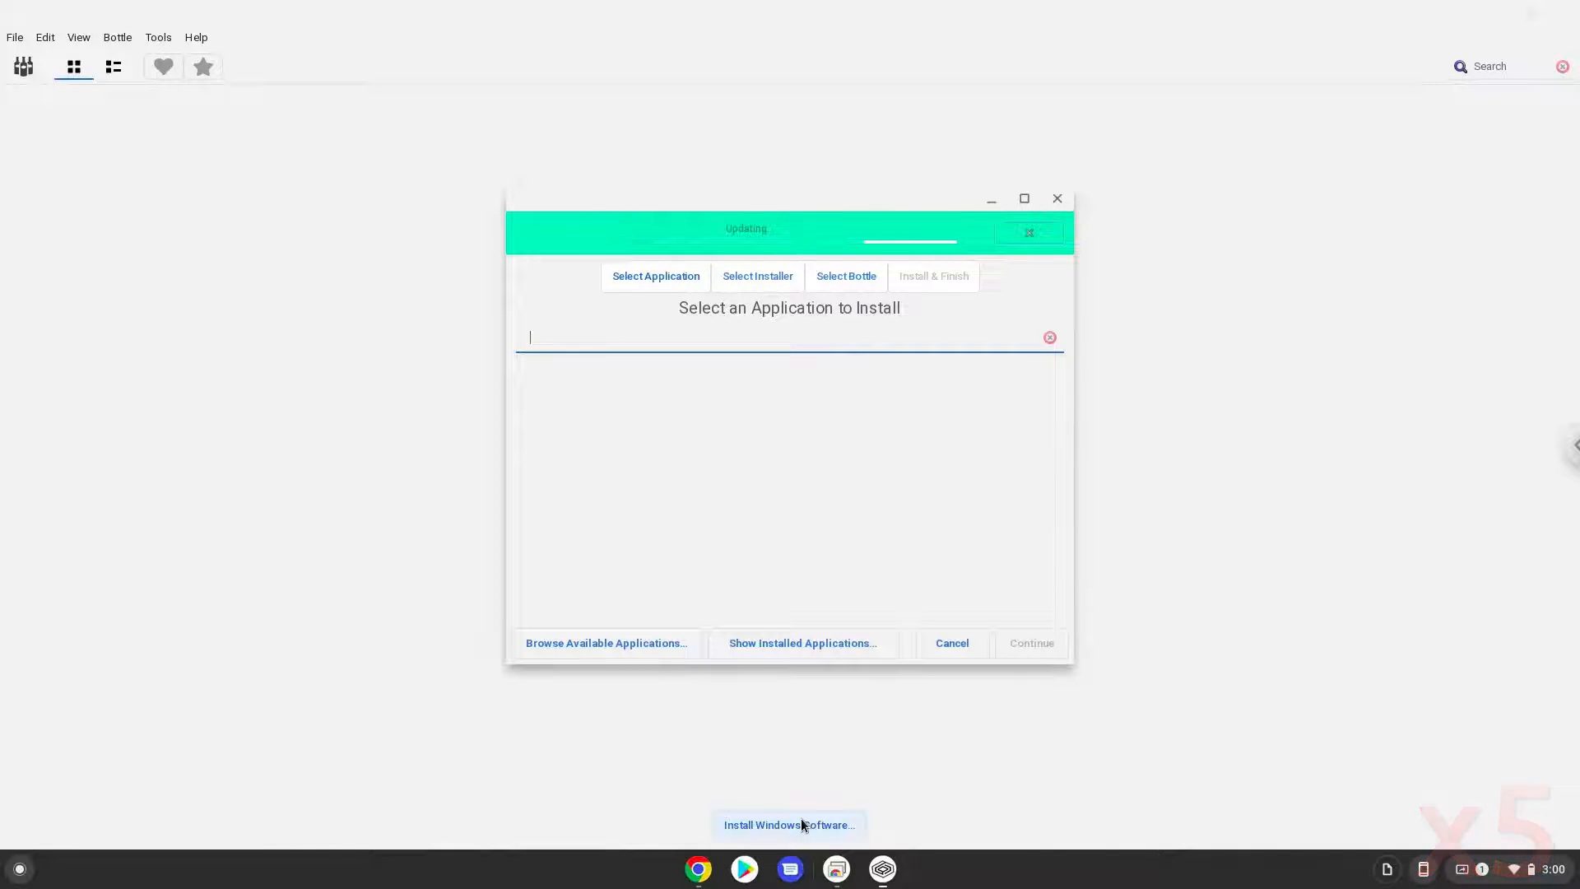
pyautogui.write('meta')
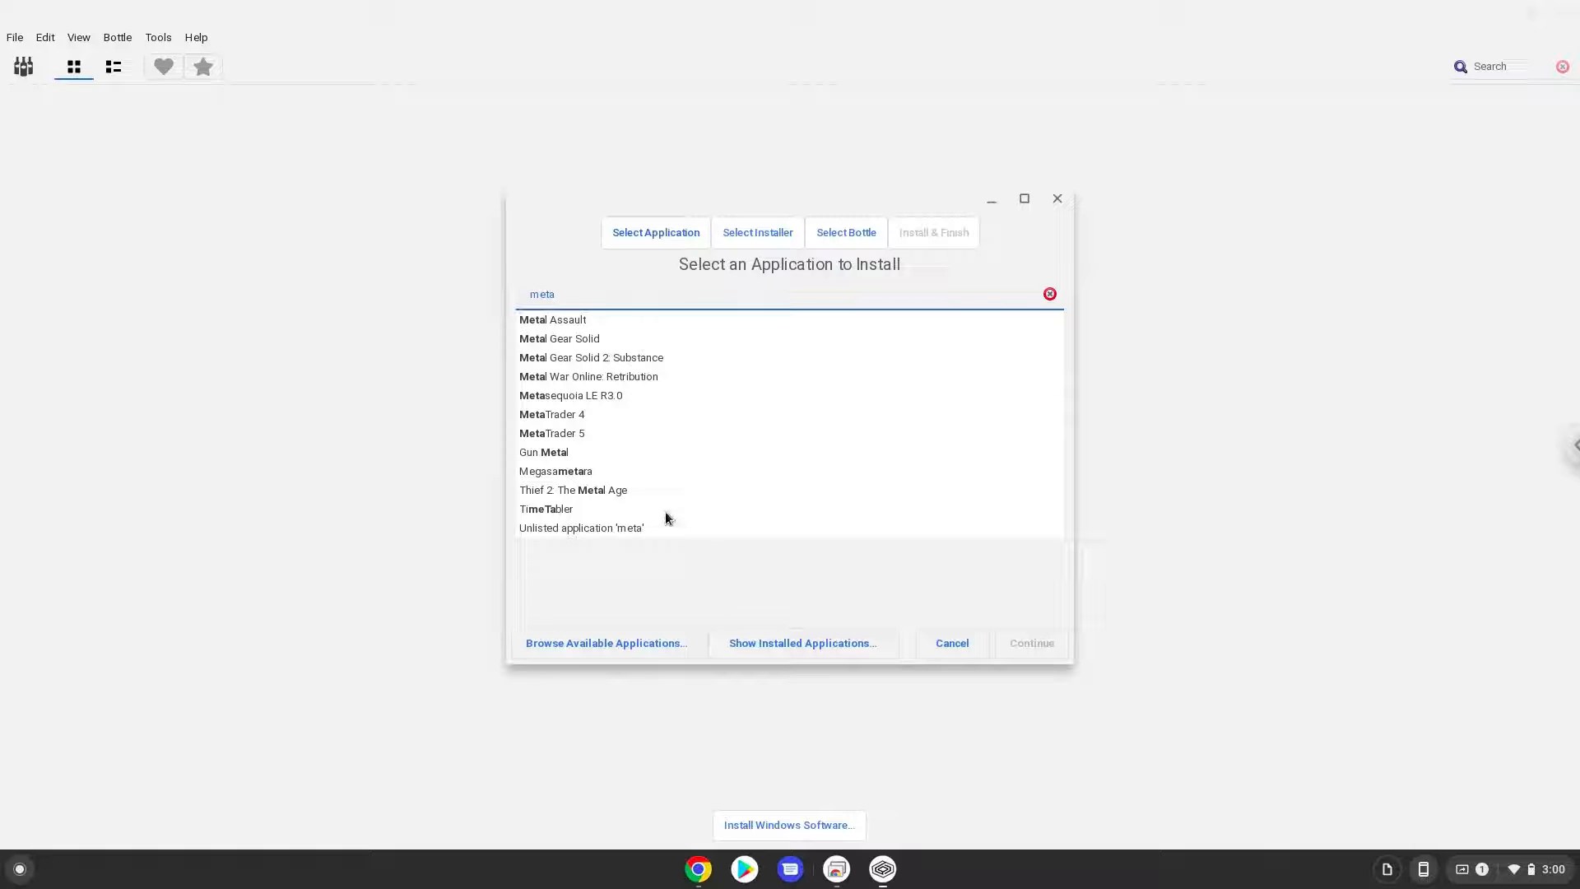
pyautogui.click(577, 421)
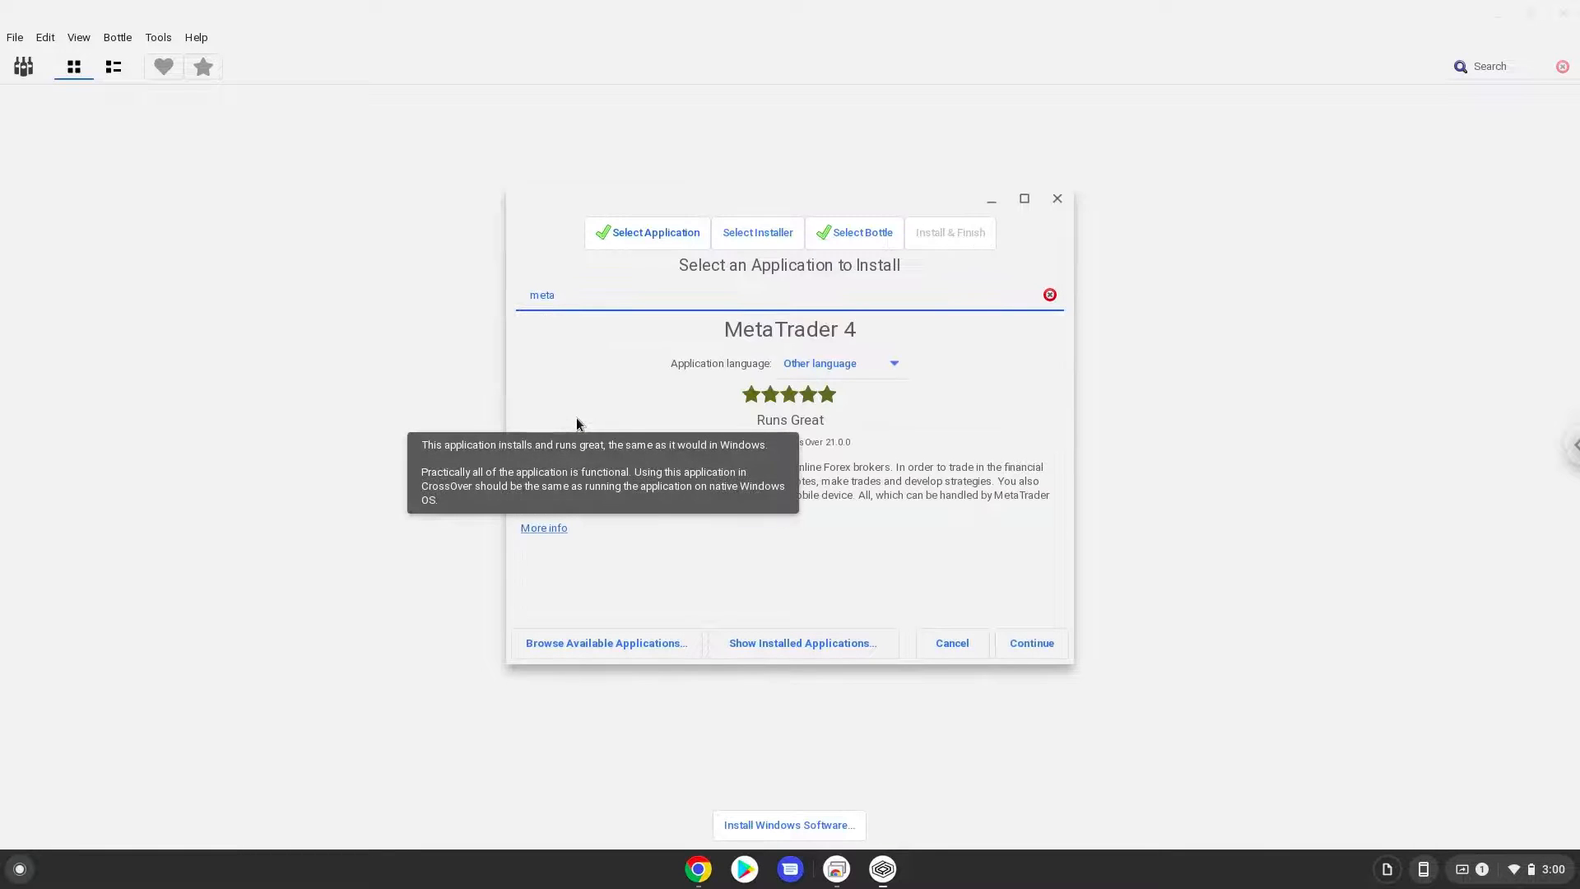
pyautogui.click(1016, 650)
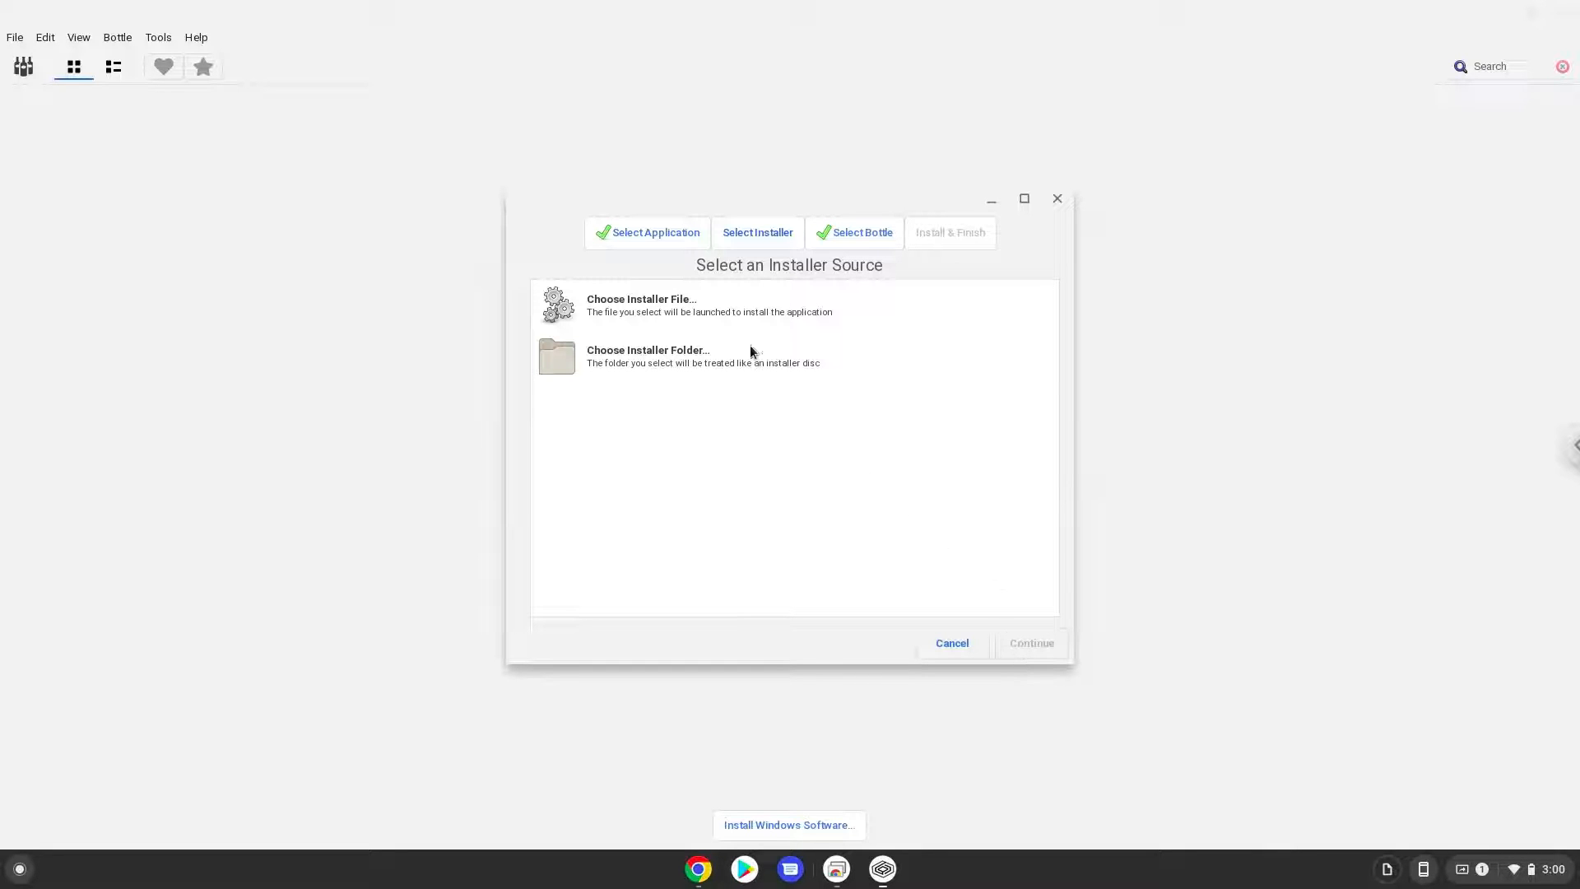
pyautogui.click(663, 242)
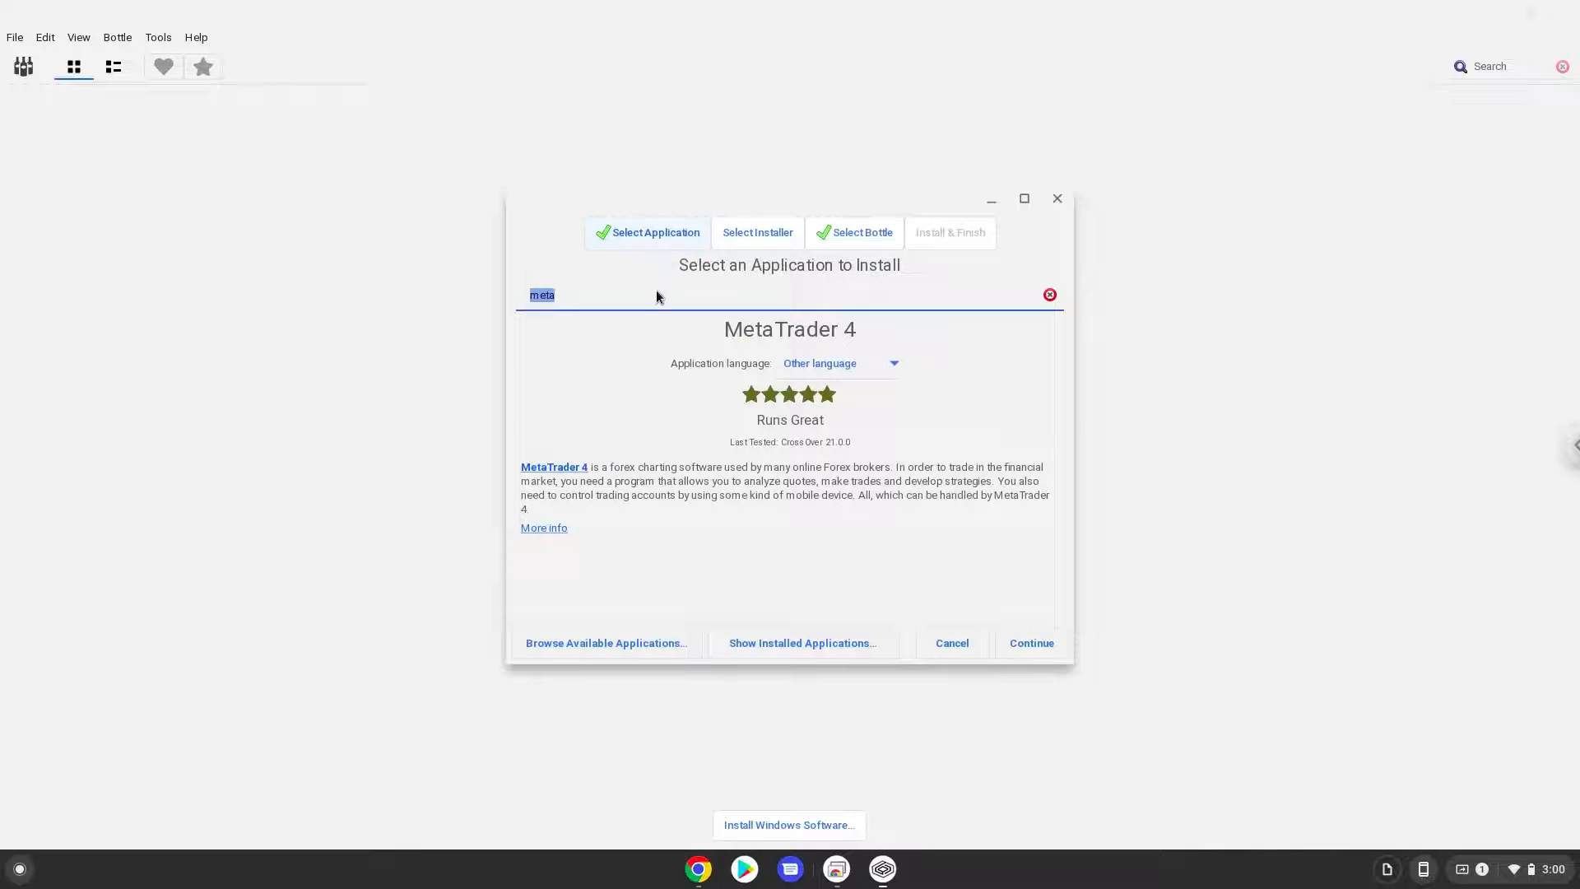
# - Search the application list for winr, select WinRAR 5.x, and start its installation
pyautogui.press('BackSpace')
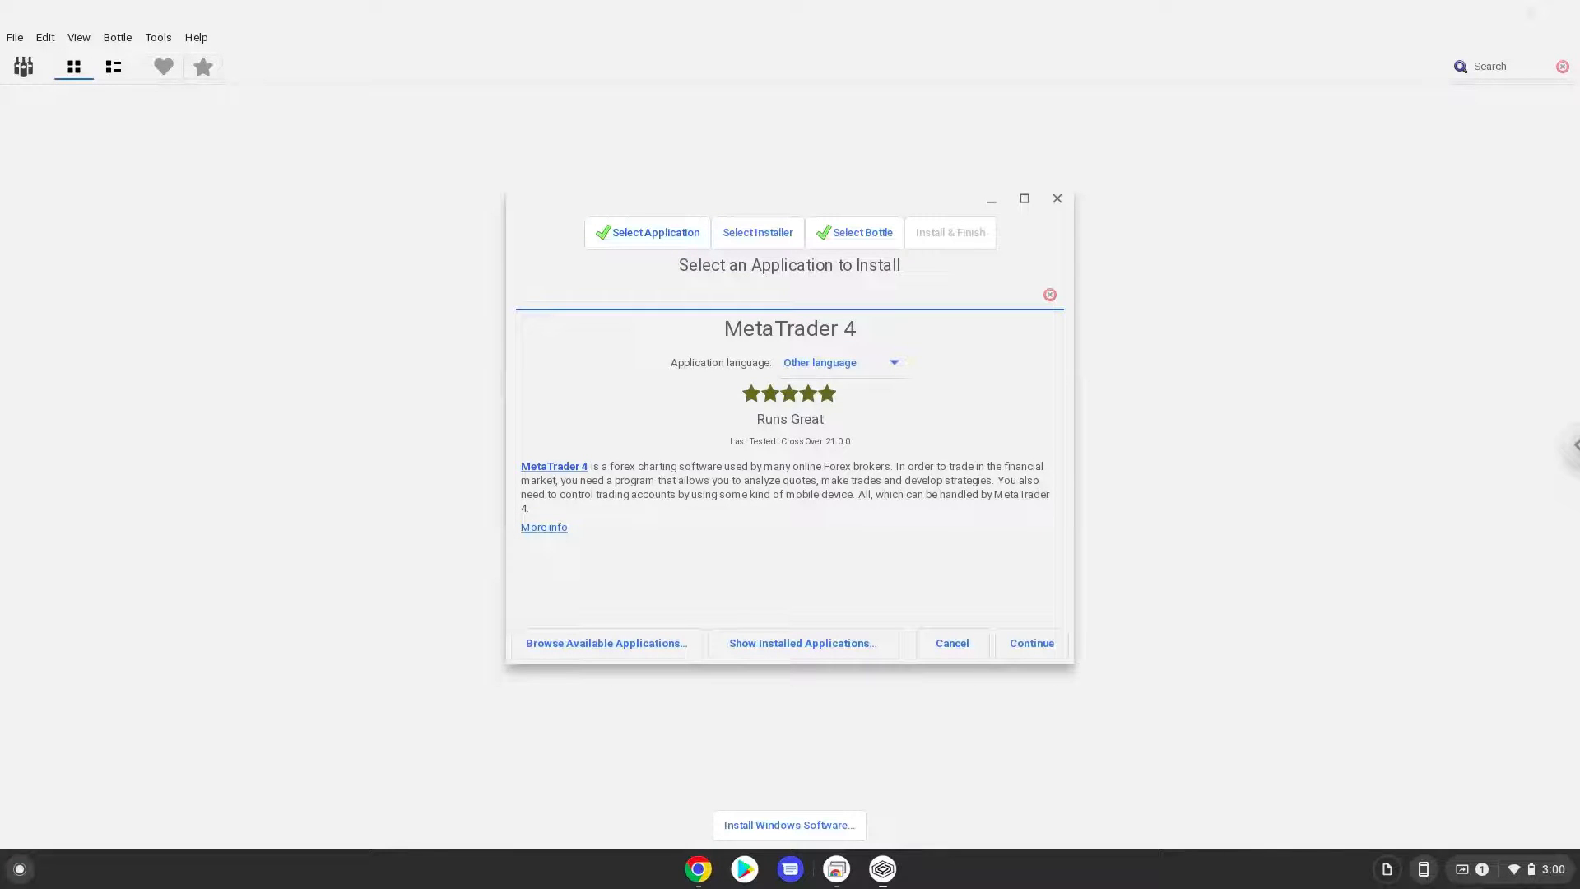
pyautogui.write('winr')
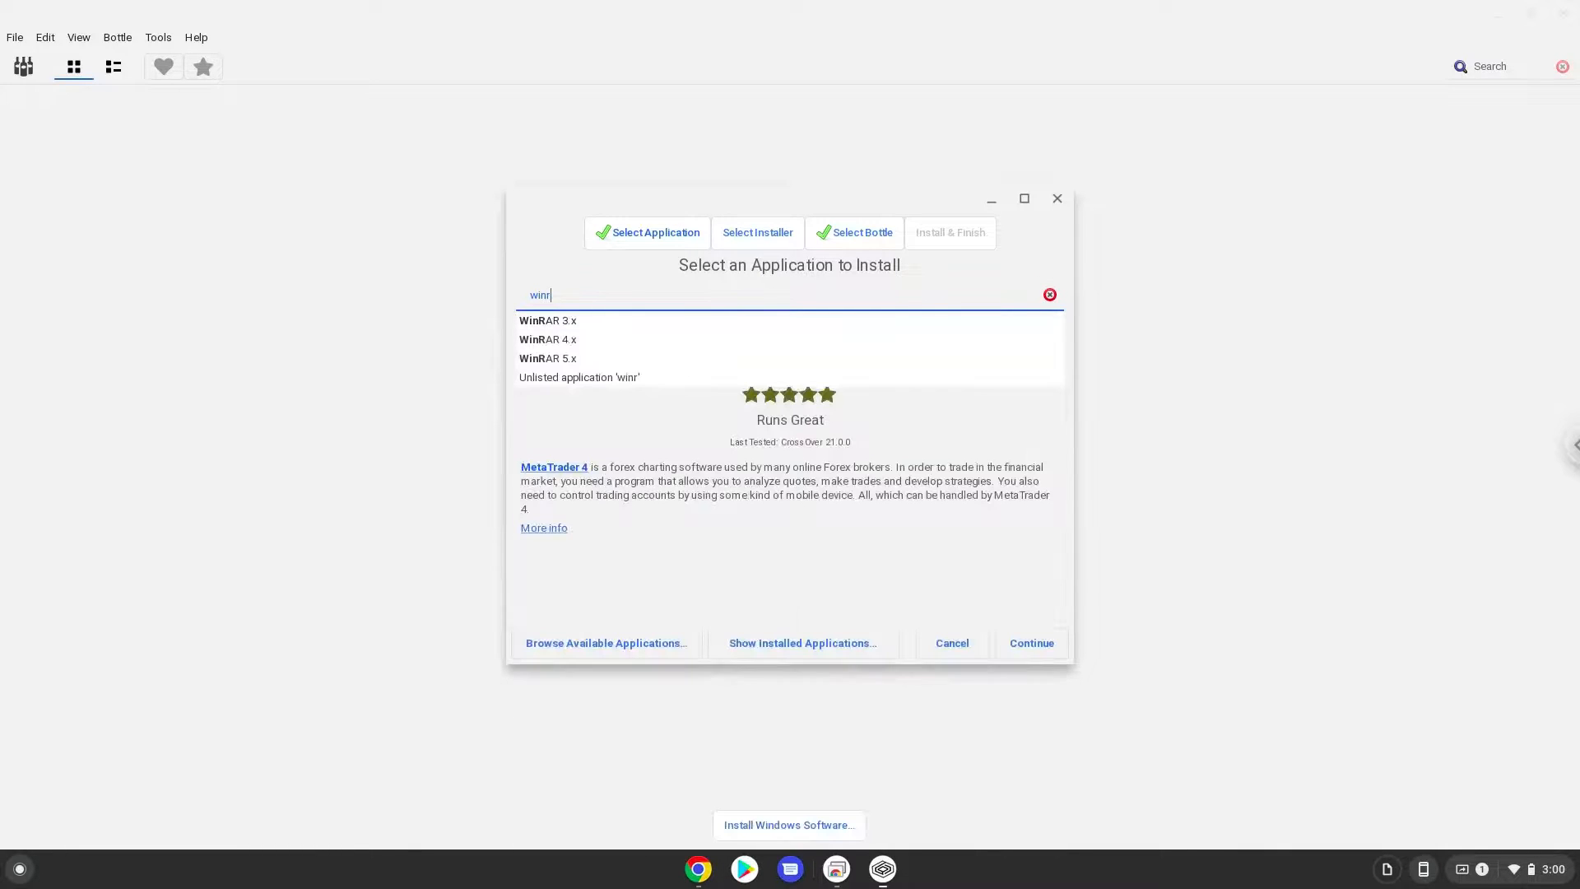
pyautogui.click(557, 359)
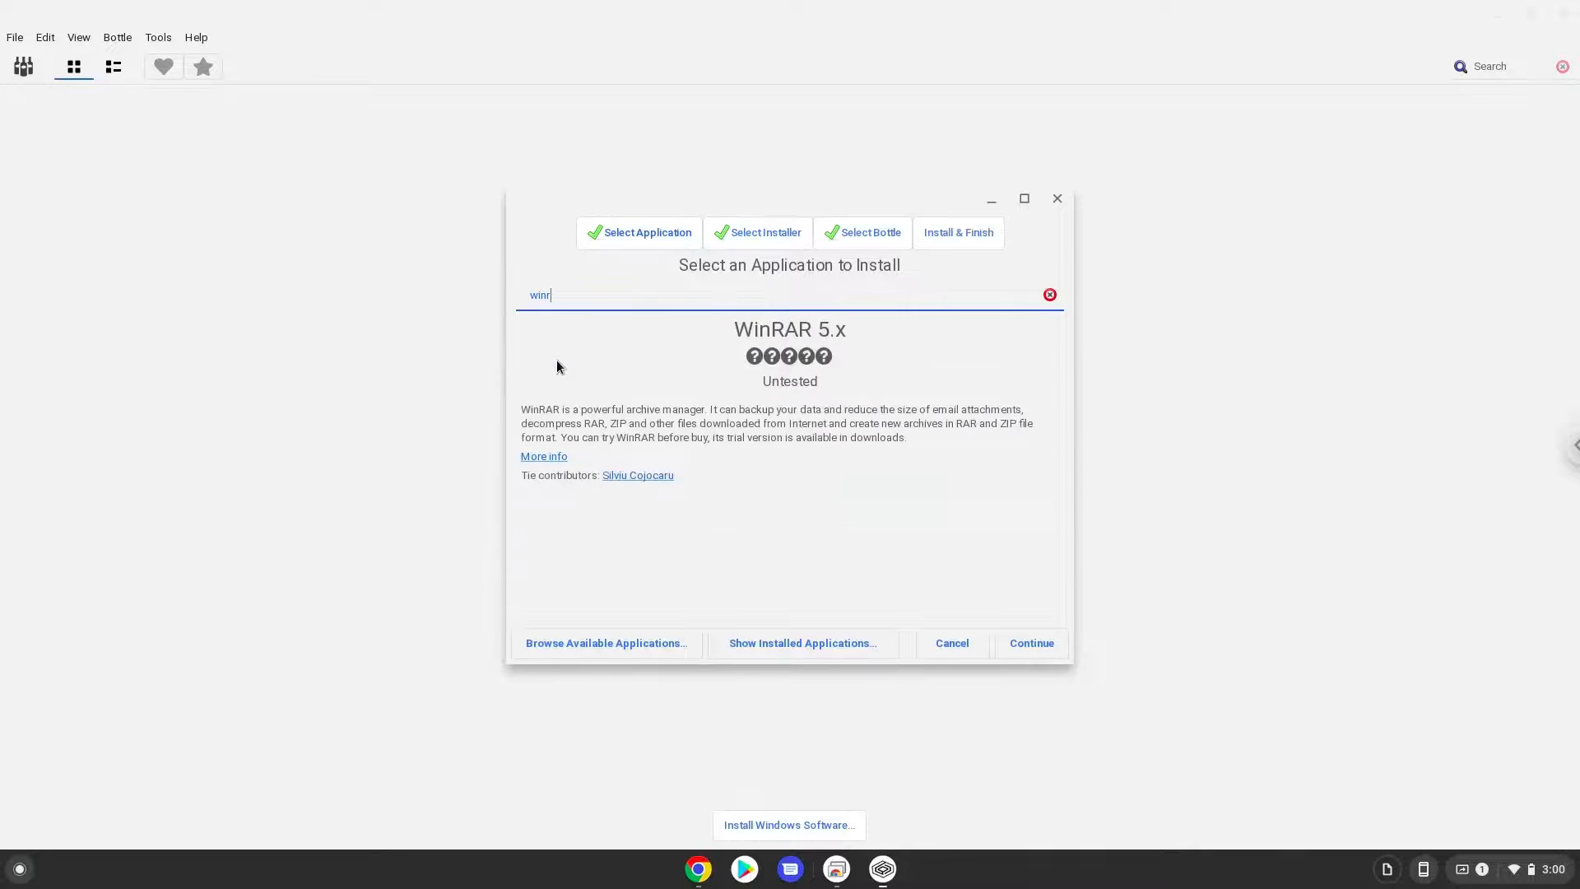
pyautogui.click(1034, 650)
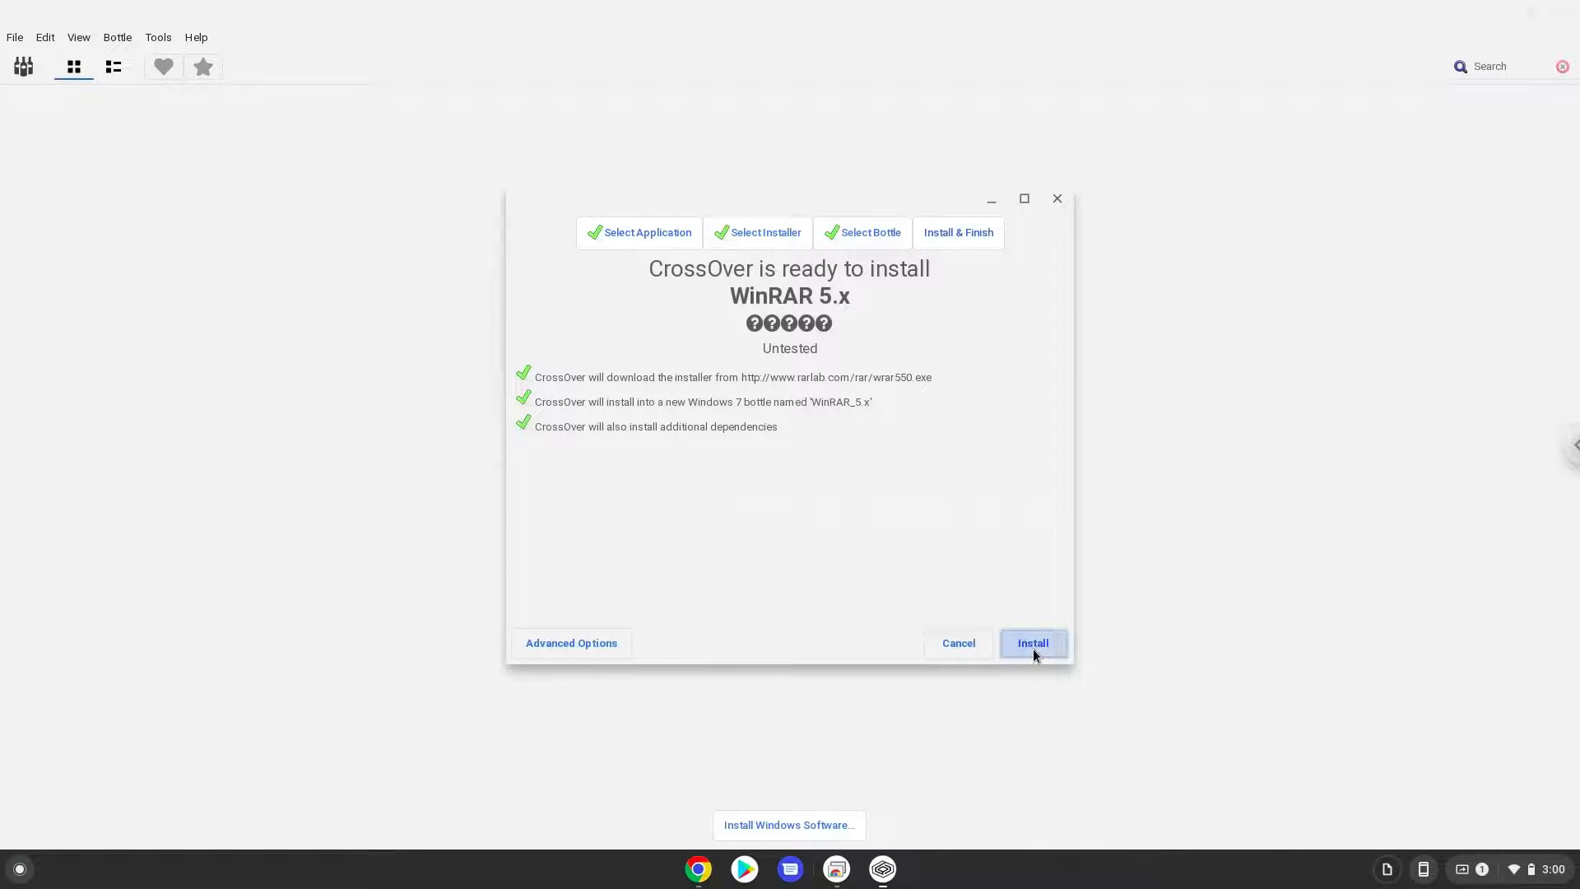
pyautogui.click(1034, 649)
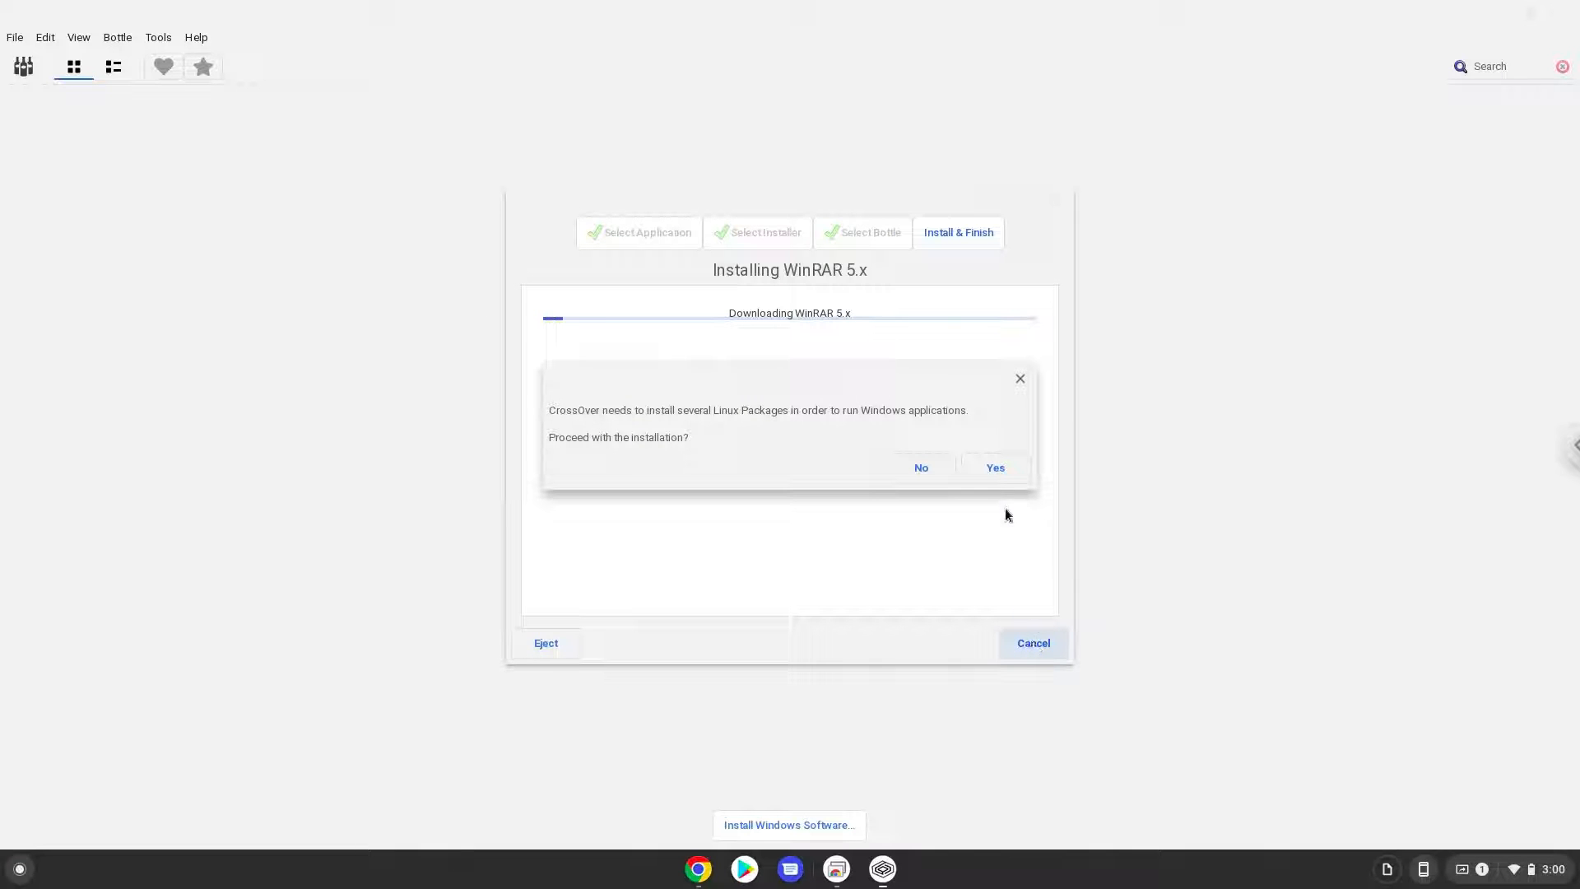
# - Agree to install the required Linux packages and continue with the trial version of CrossOver
pyautogui.click(987, 470)
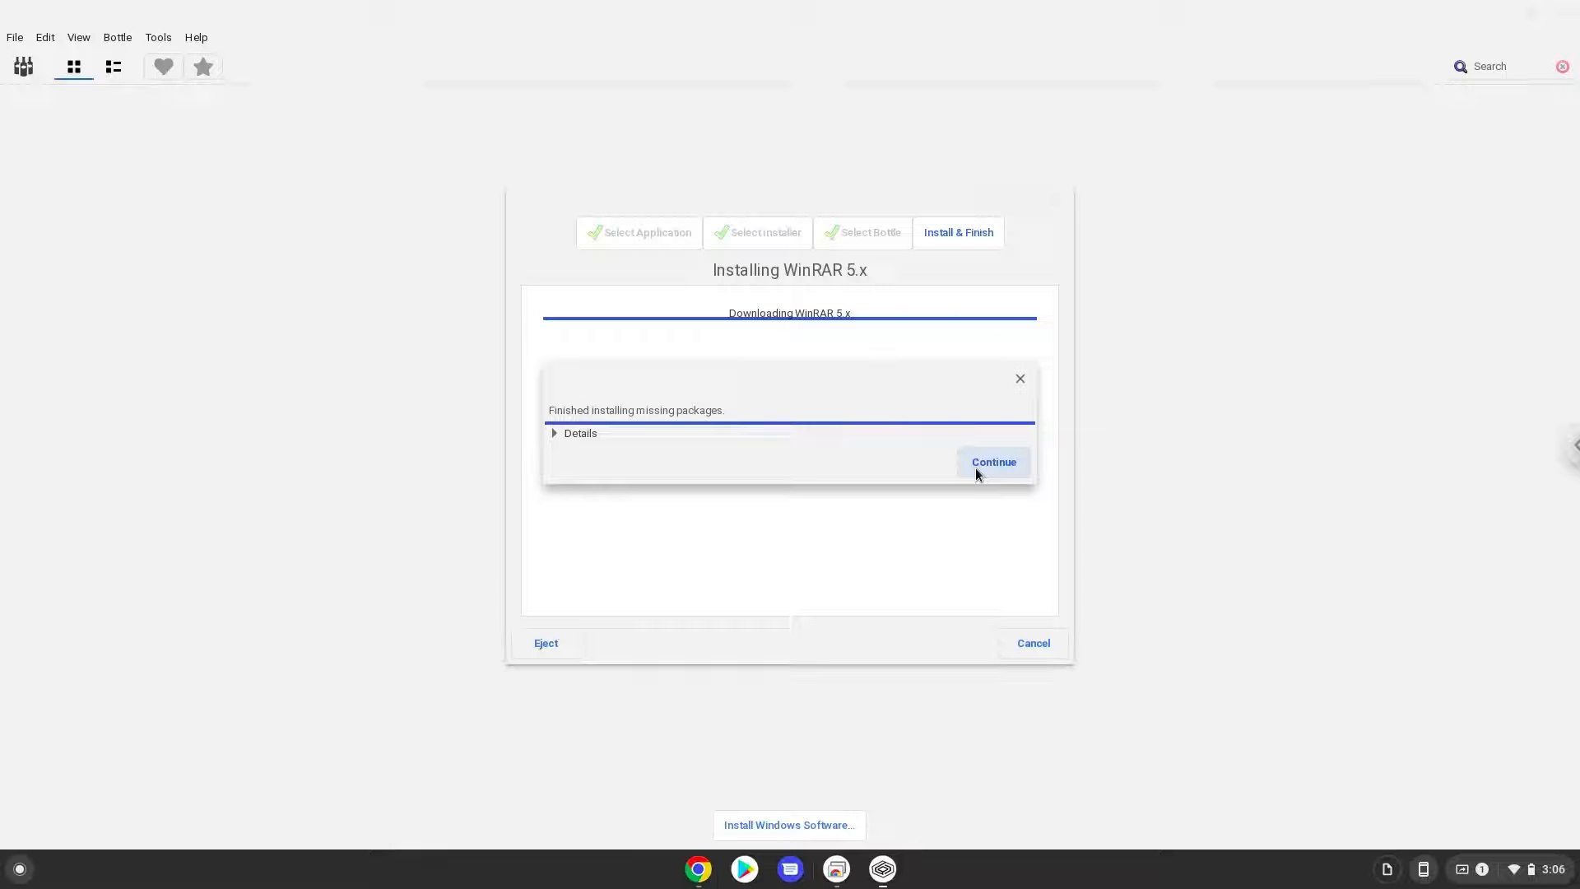
pyautogui.click(974, 468)
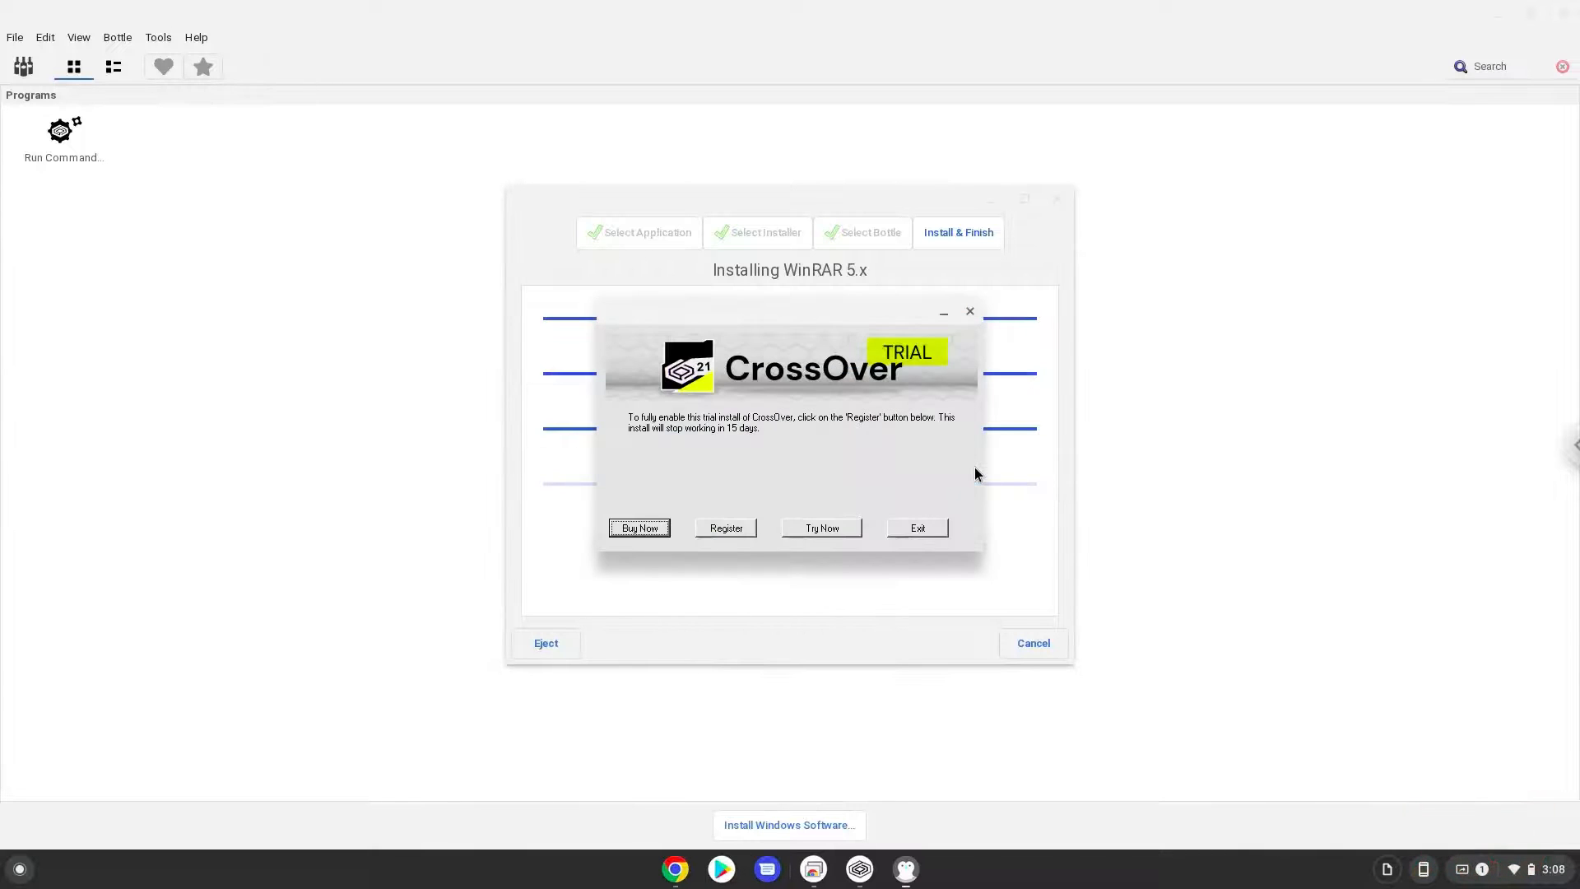
pyautogui.click(819, 535)
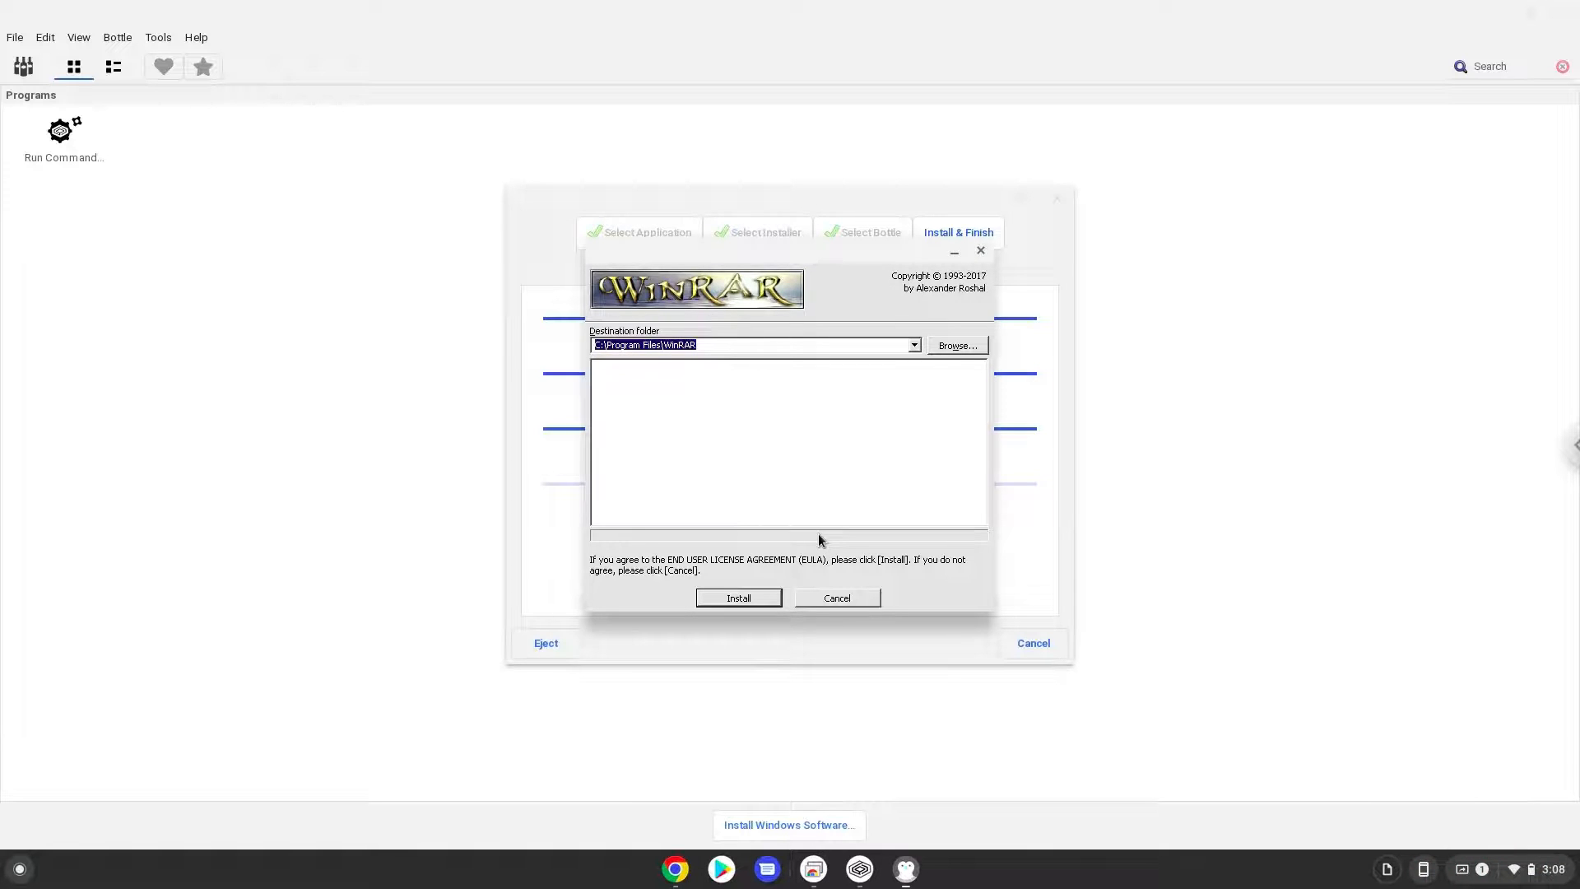
# - Install WinRAR into C:\Program Files\WinRAR with the default association and integration options, and close its shortcuts folder window
pyautogui.click(735, 601)
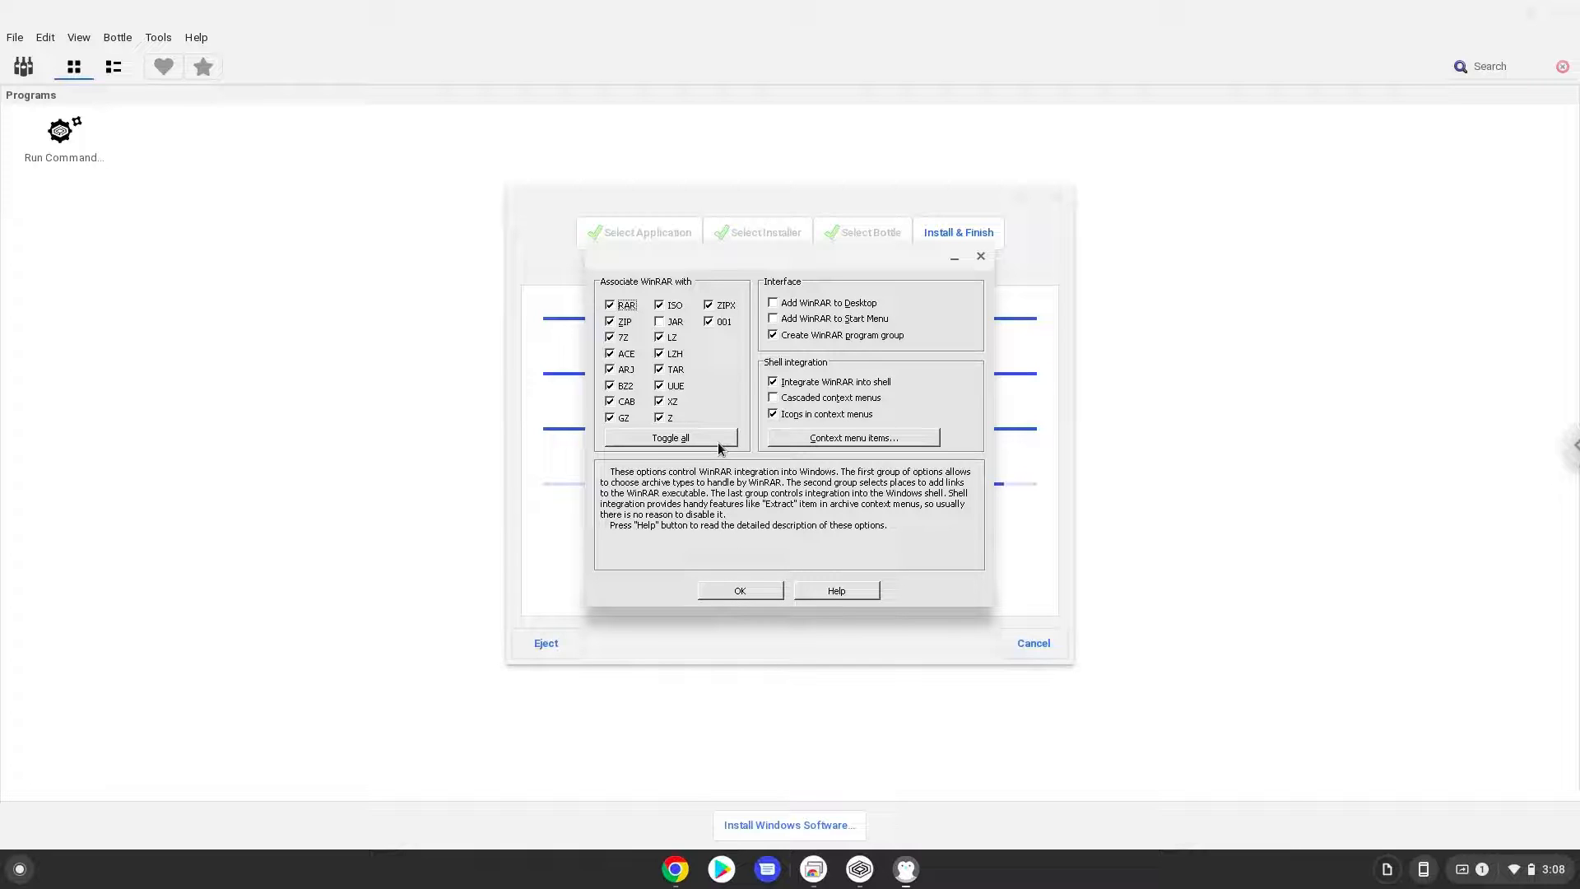
pyautogui.click(726, 592)
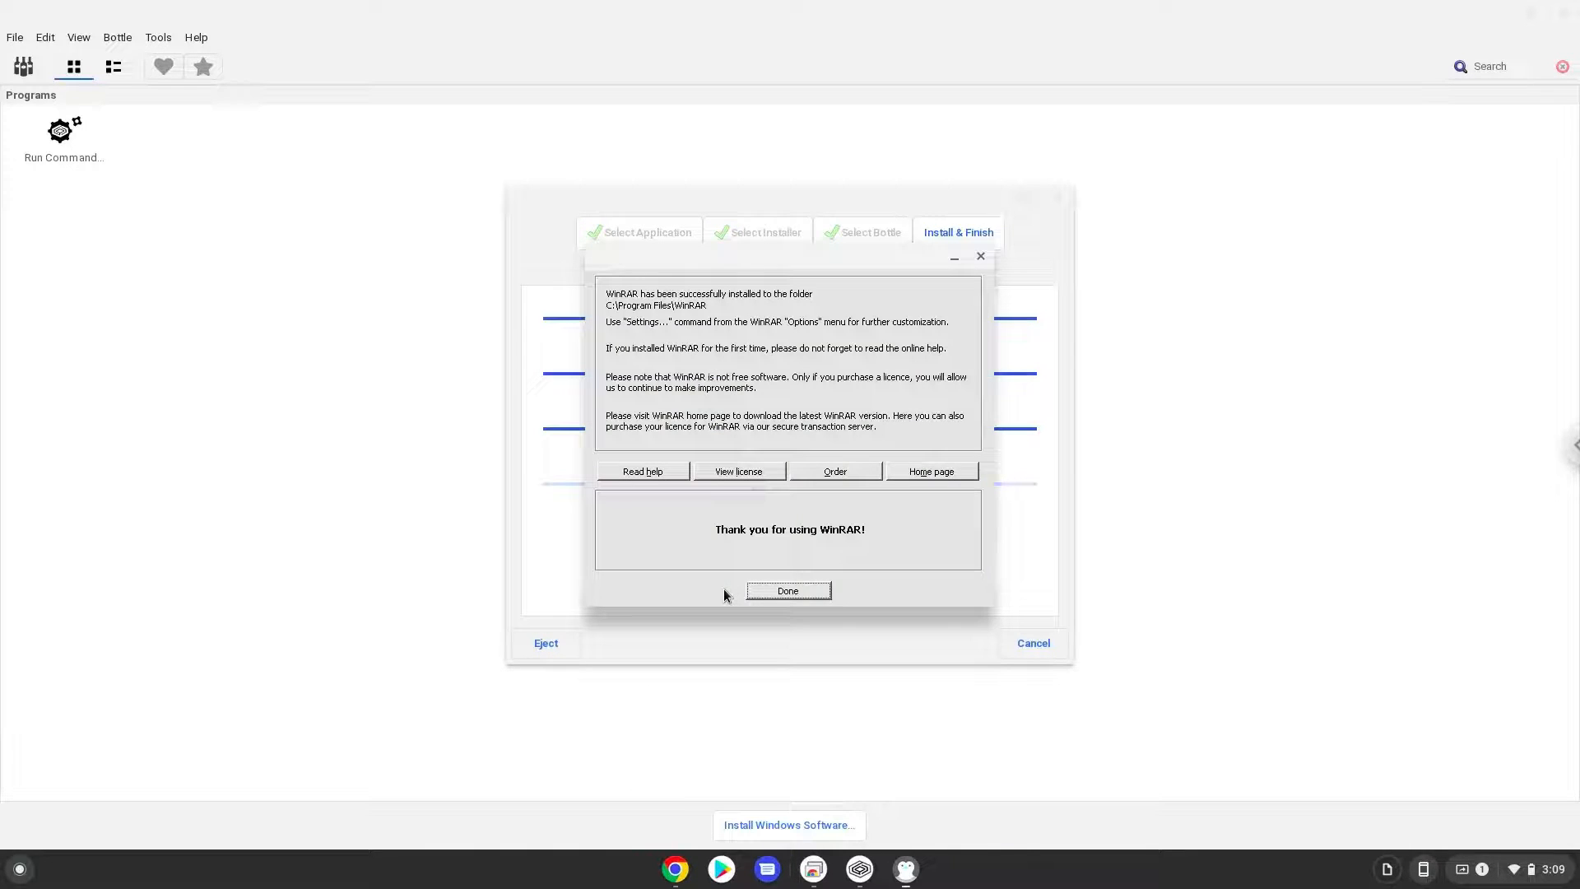
pyautogui.click(782, 592)
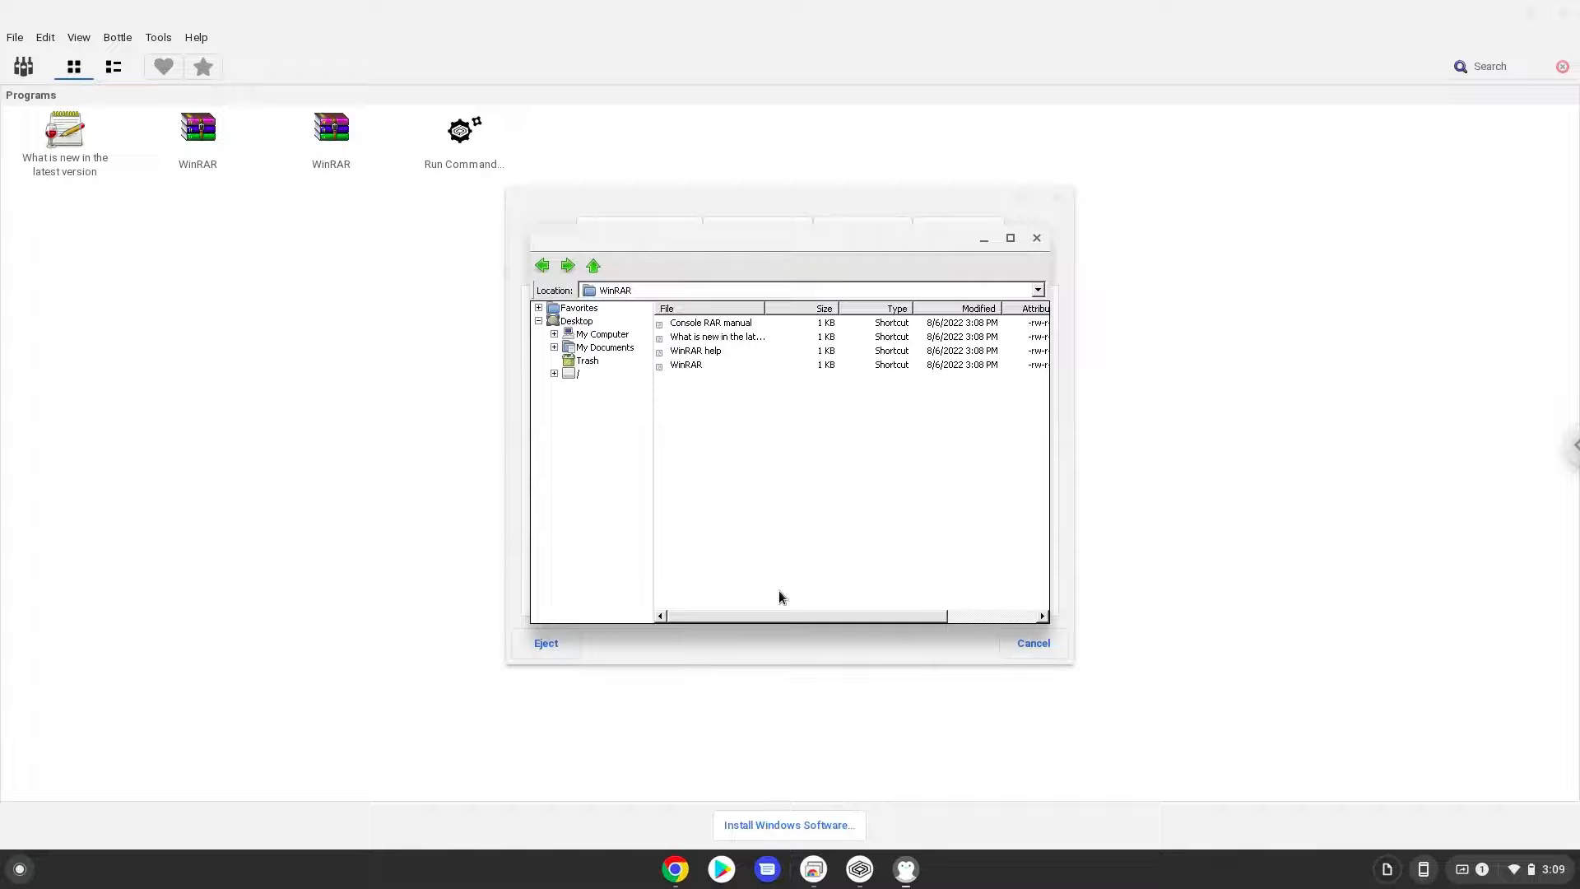
pyautogui.click(1036, 240)
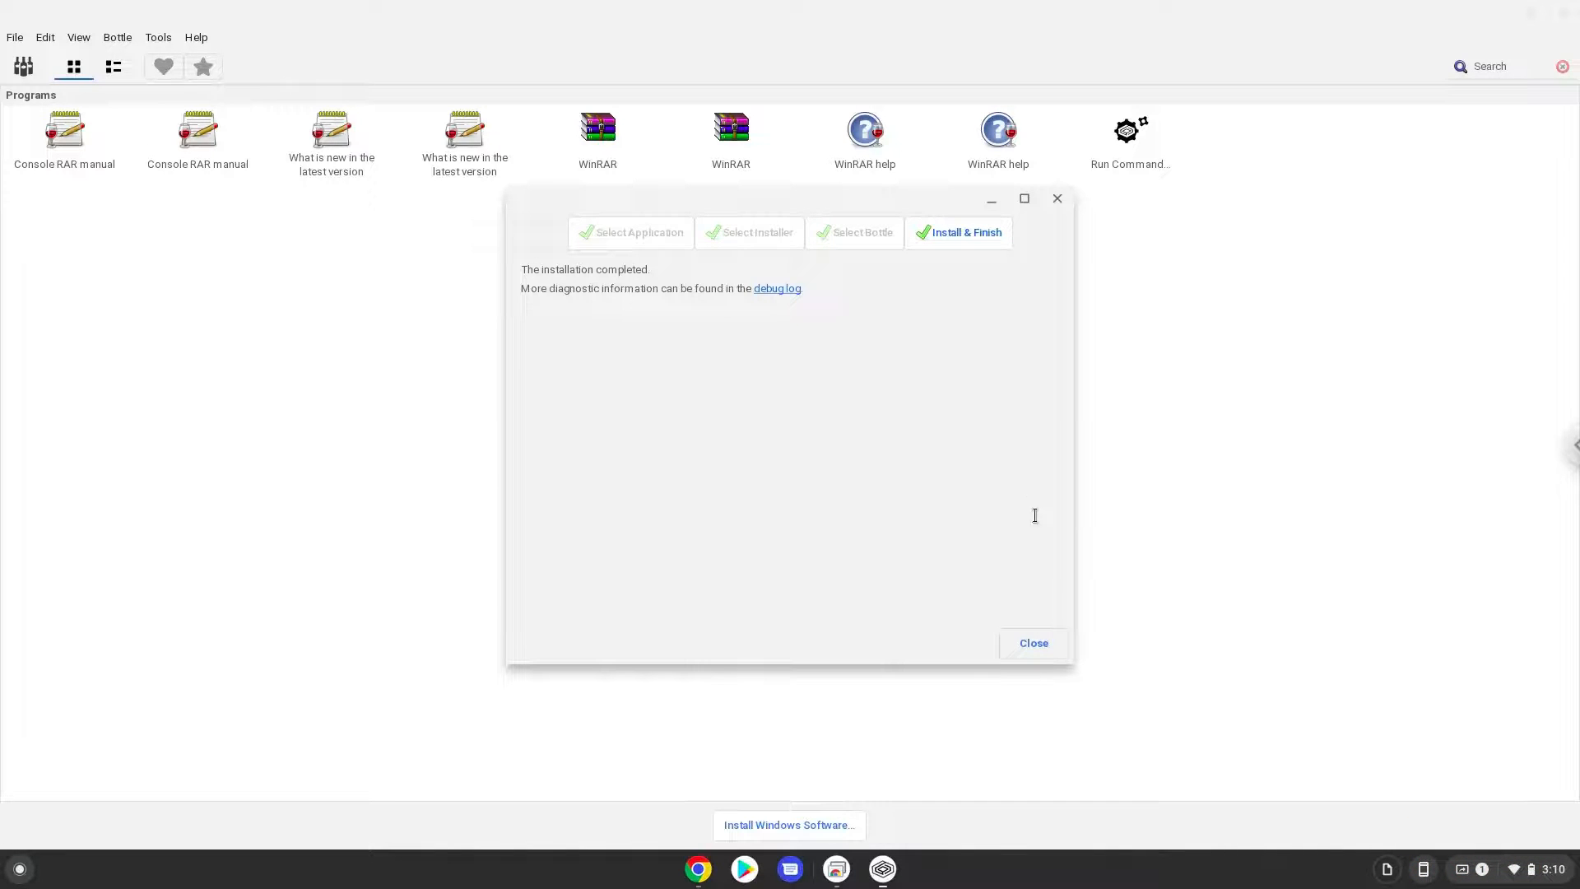
# - Close the finished WinRAR installation dialog and CrossOver, and launch WinRAR from the Linux apps folder in the launcher
pyautogui.click(1039, 650)
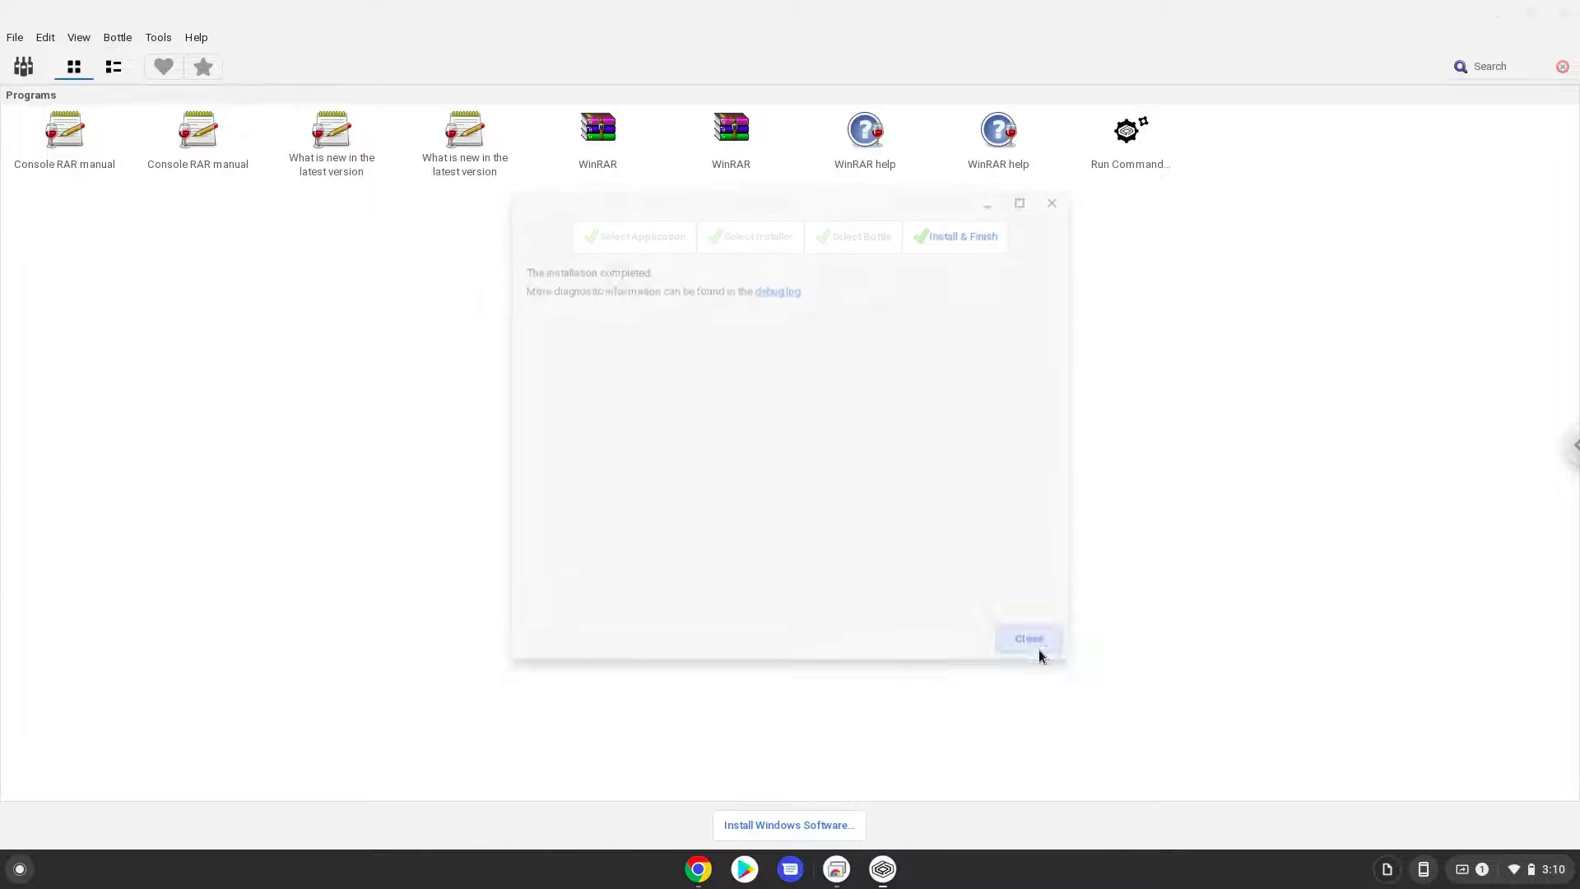
pyautogui.click(1565, 13)
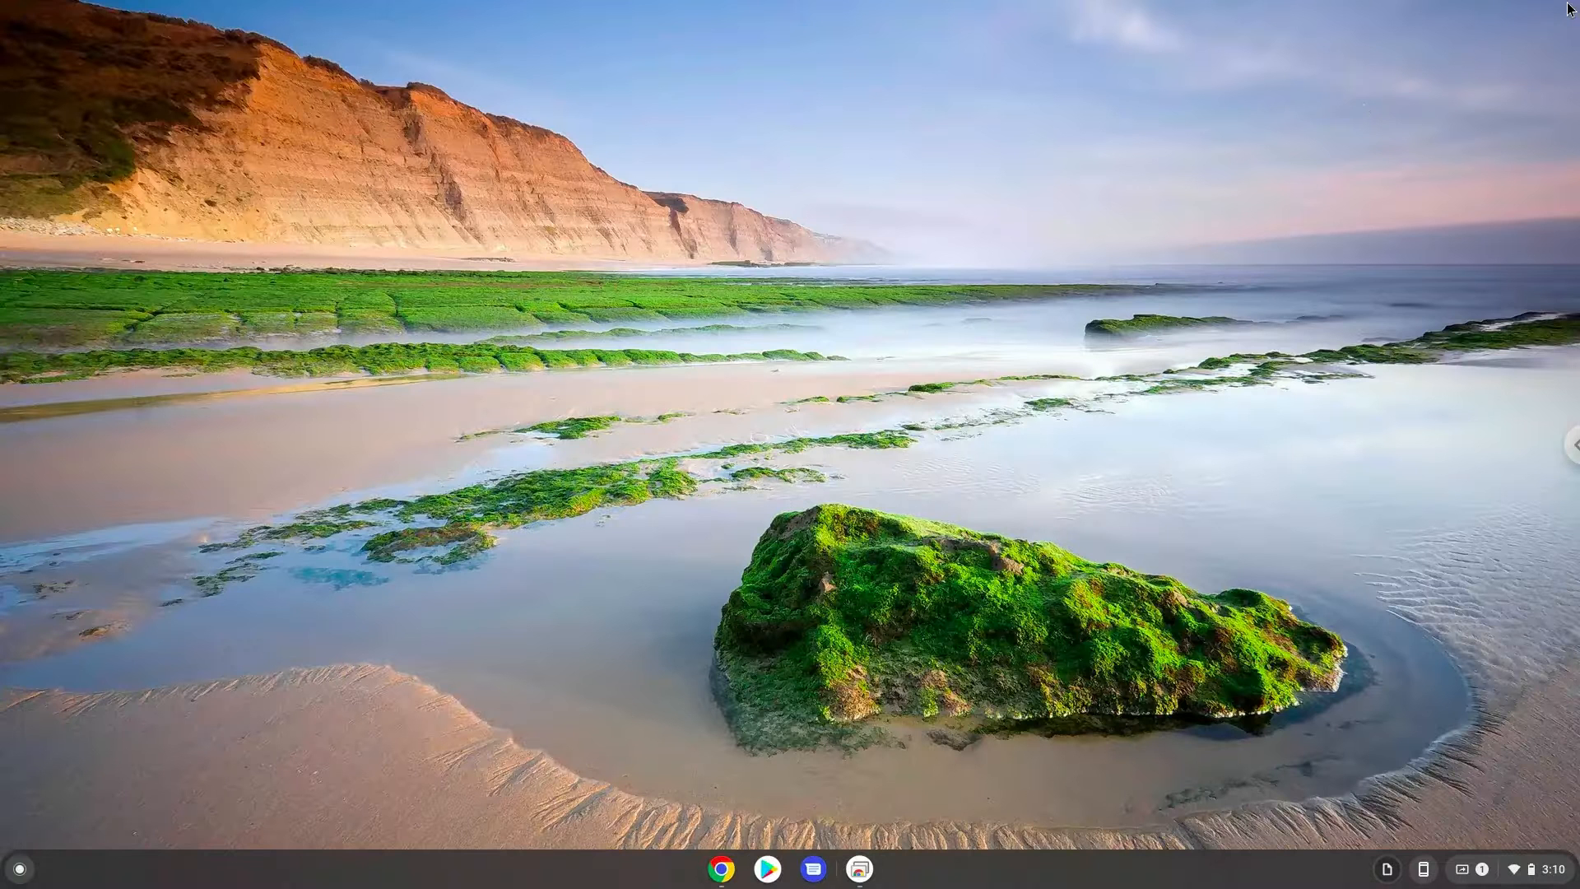
pyautogui.click(25, 872)
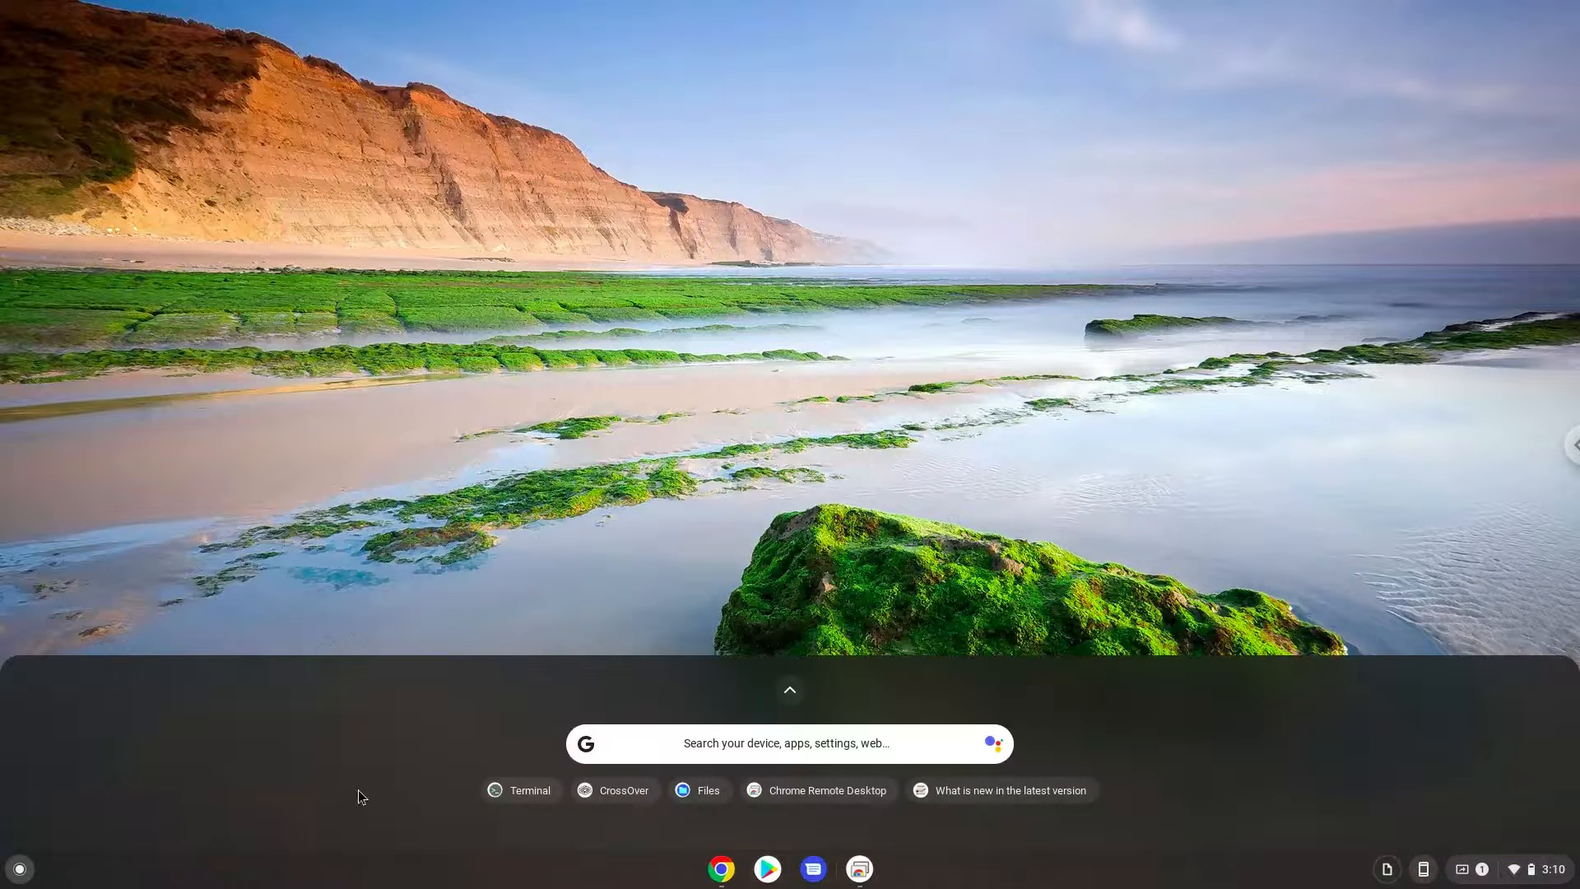
pyautogui.click(792, 693)
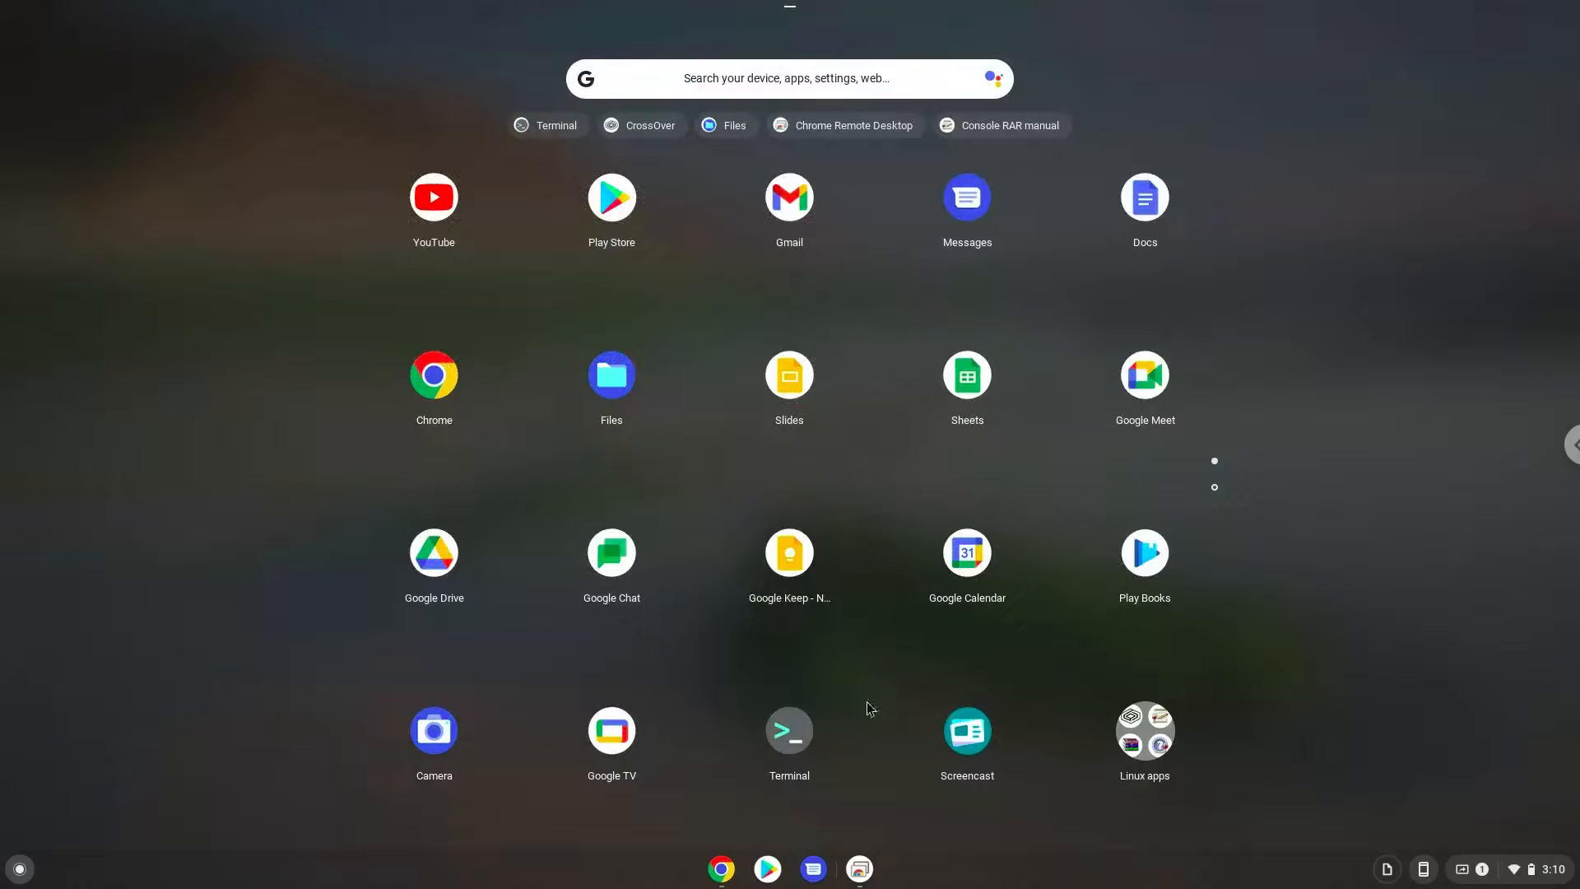
pyautogui.click(1145, 728)
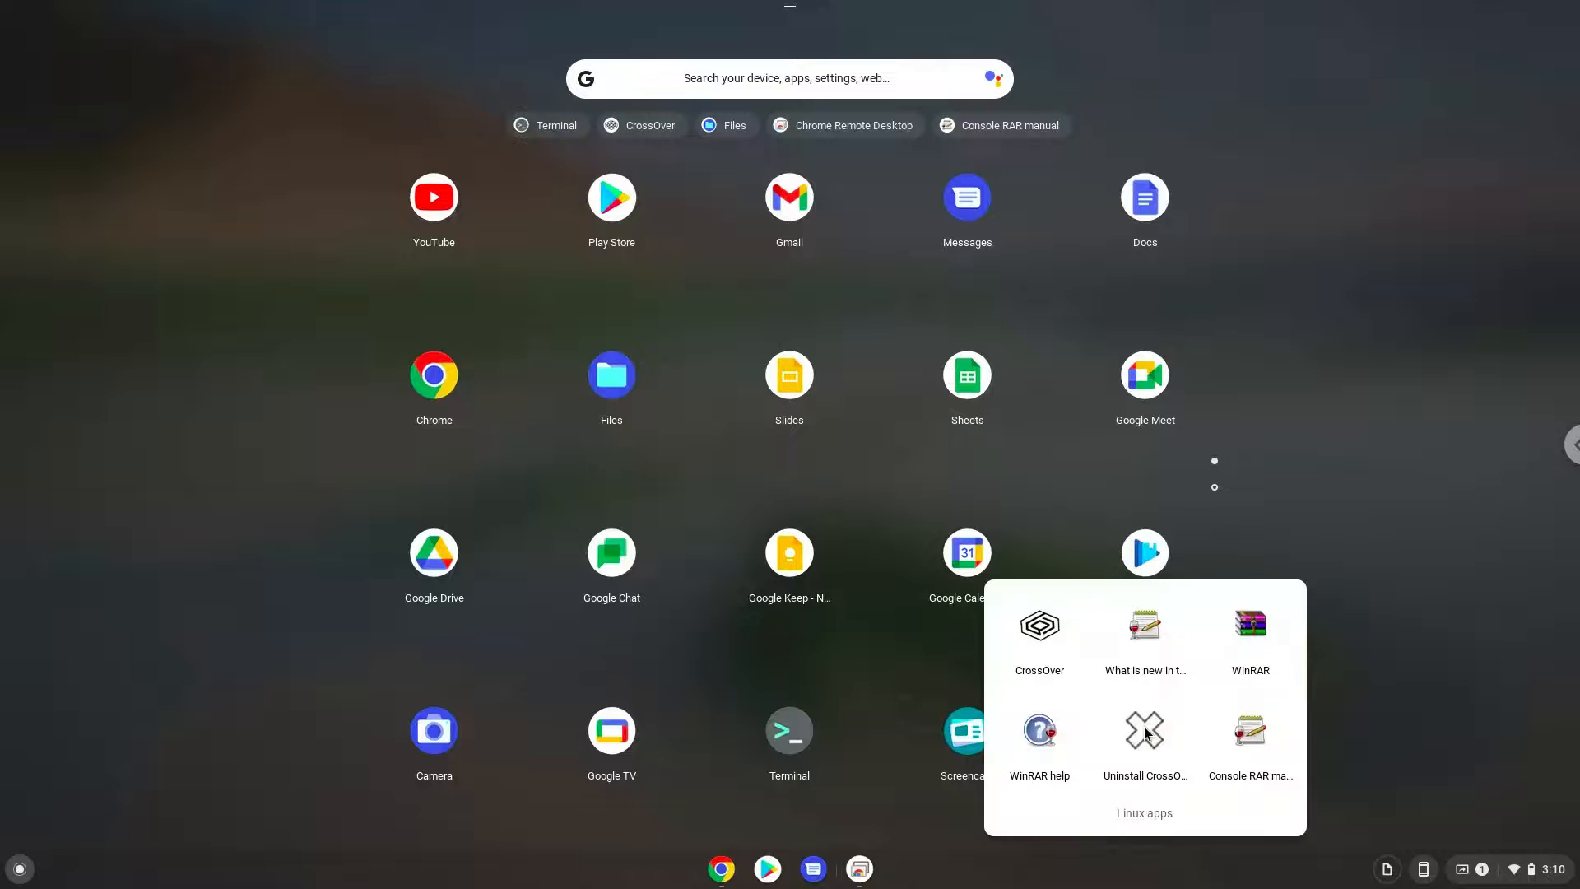
pyautogui.click(1255, 624)
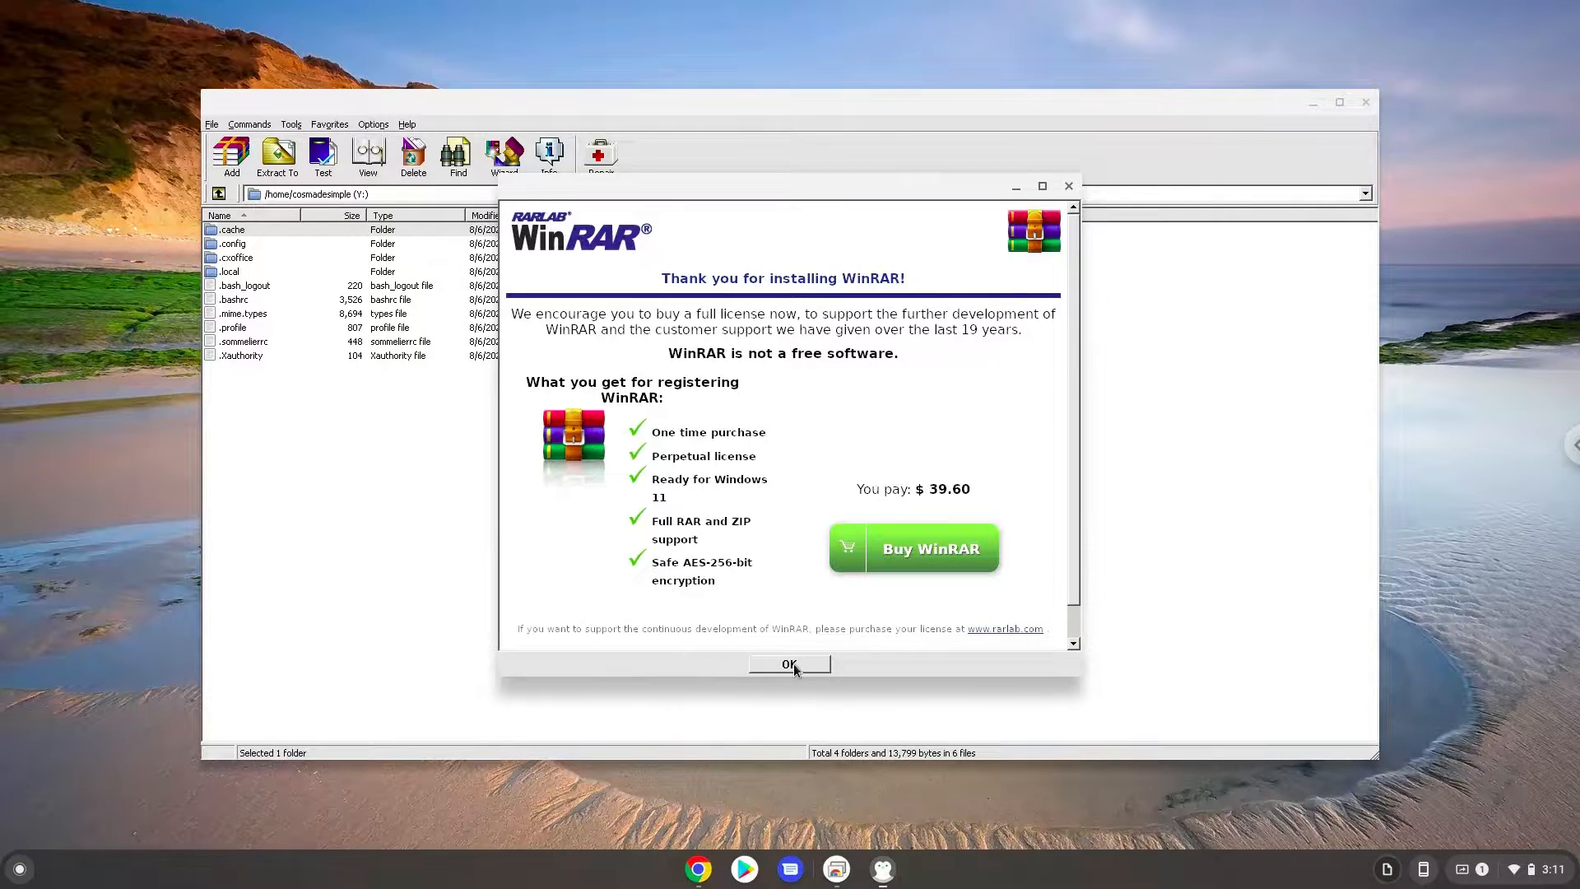
# - Dismiss the WinRAR purchase notice, check the program's version information in the maximized window, and close WinRAR
pyautogui.click(793, 664)
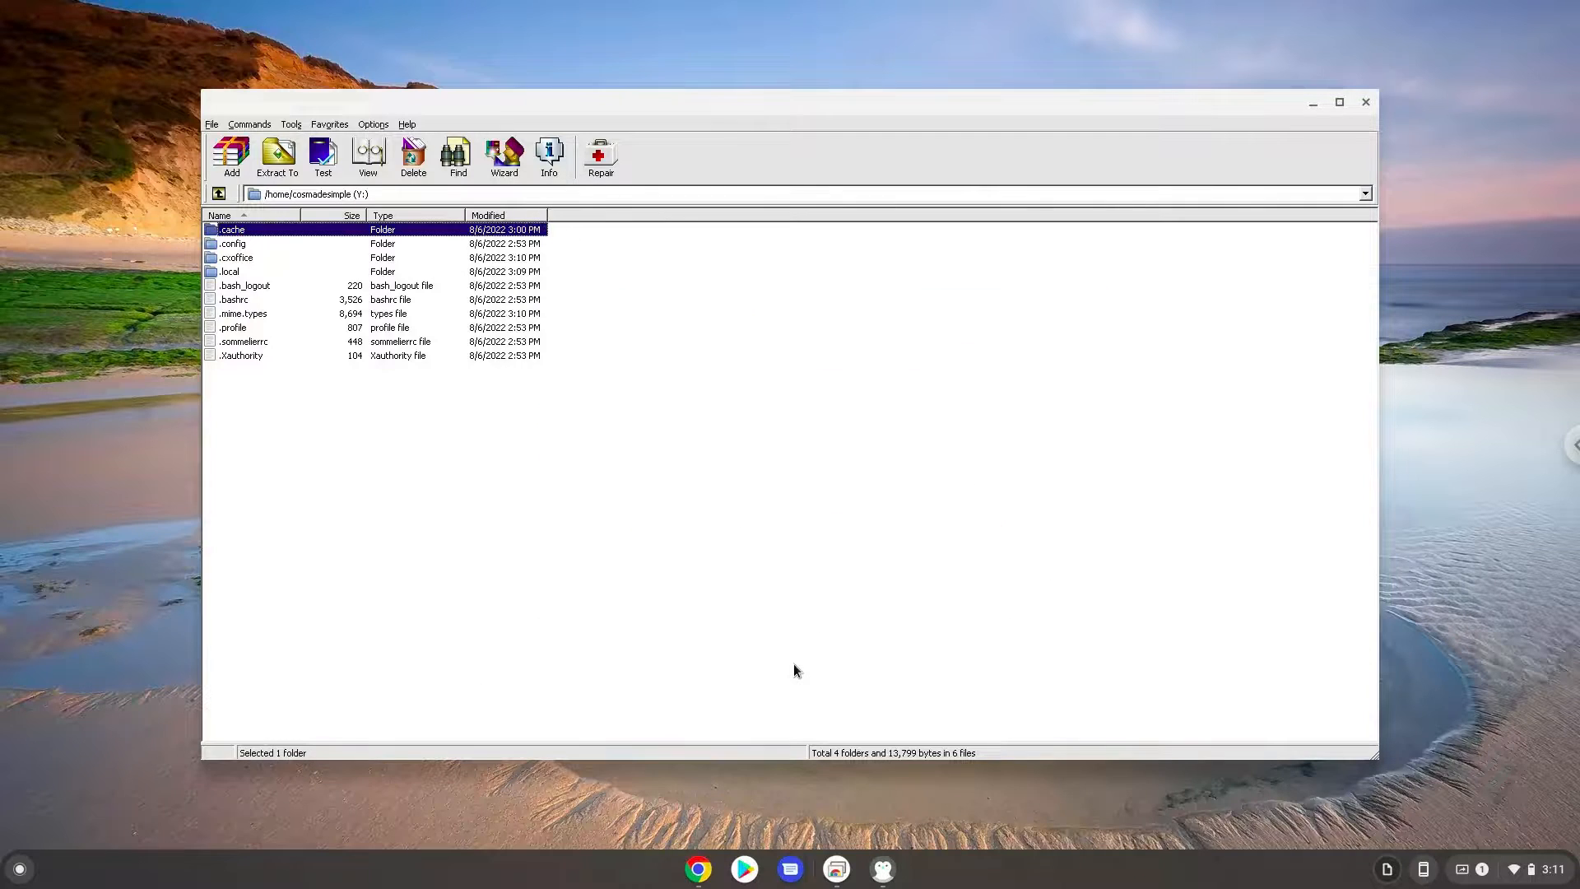
pyautogui.doubleClick(781, 103)
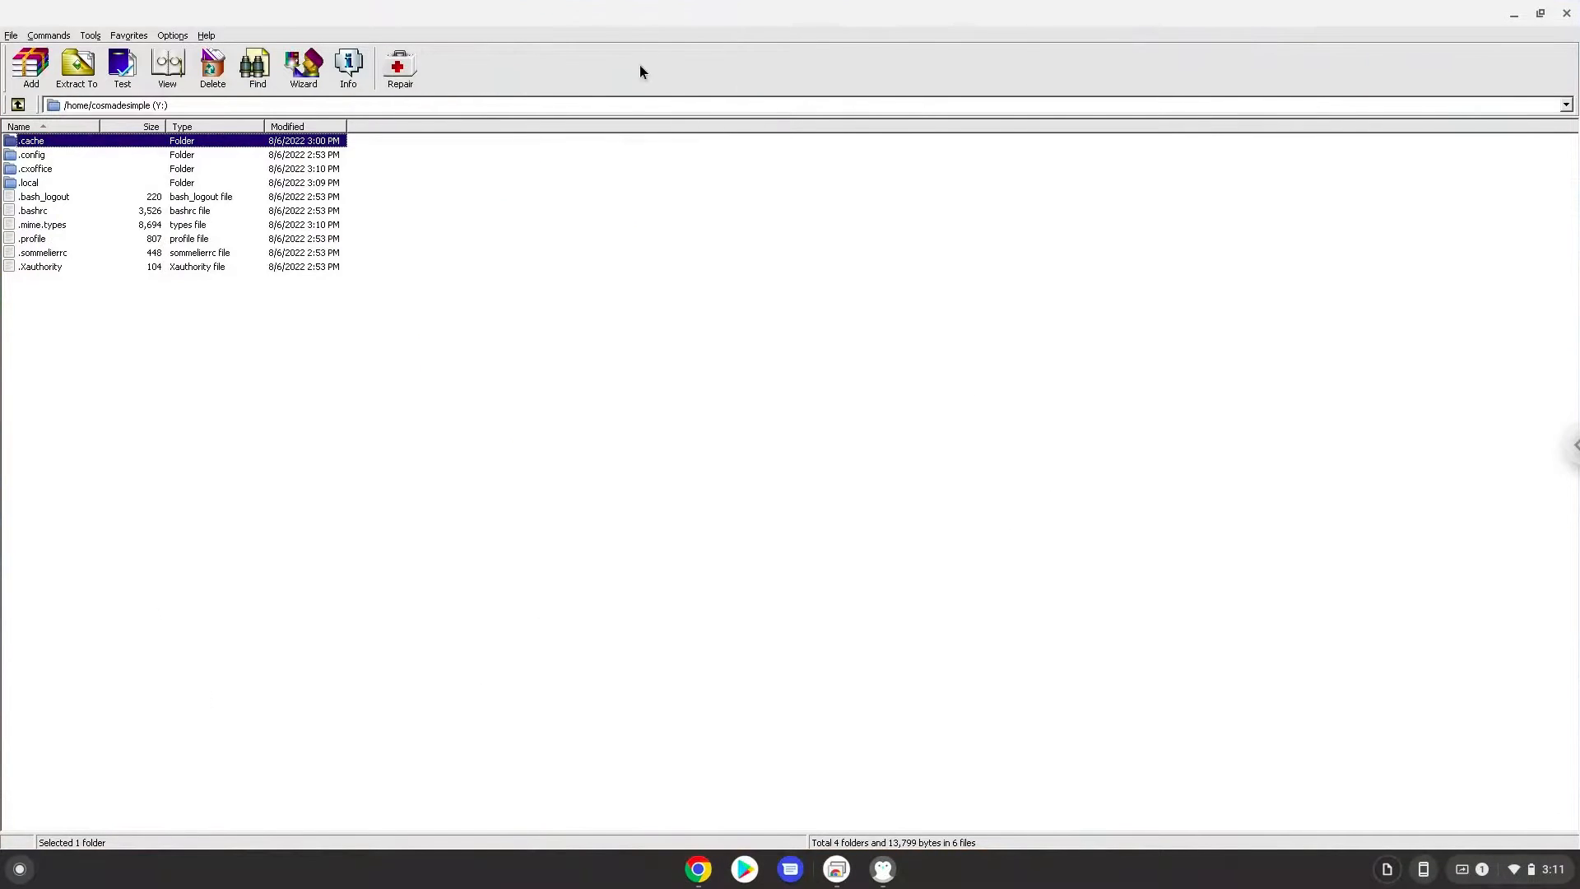
pyautogui.click(205, 35)
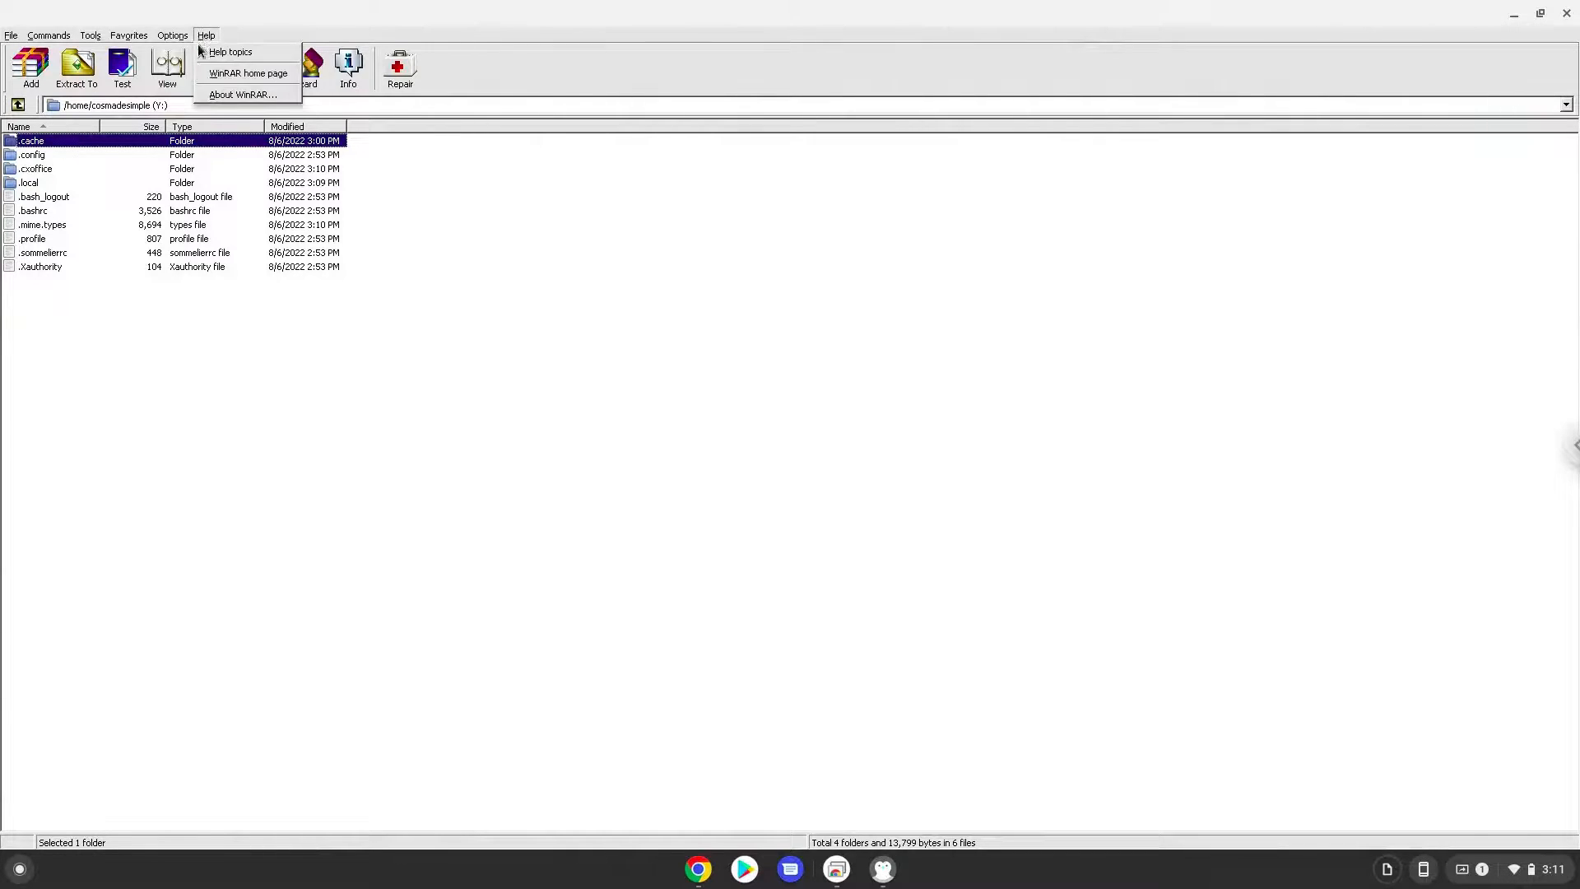
pyautogui.click(203, 95)
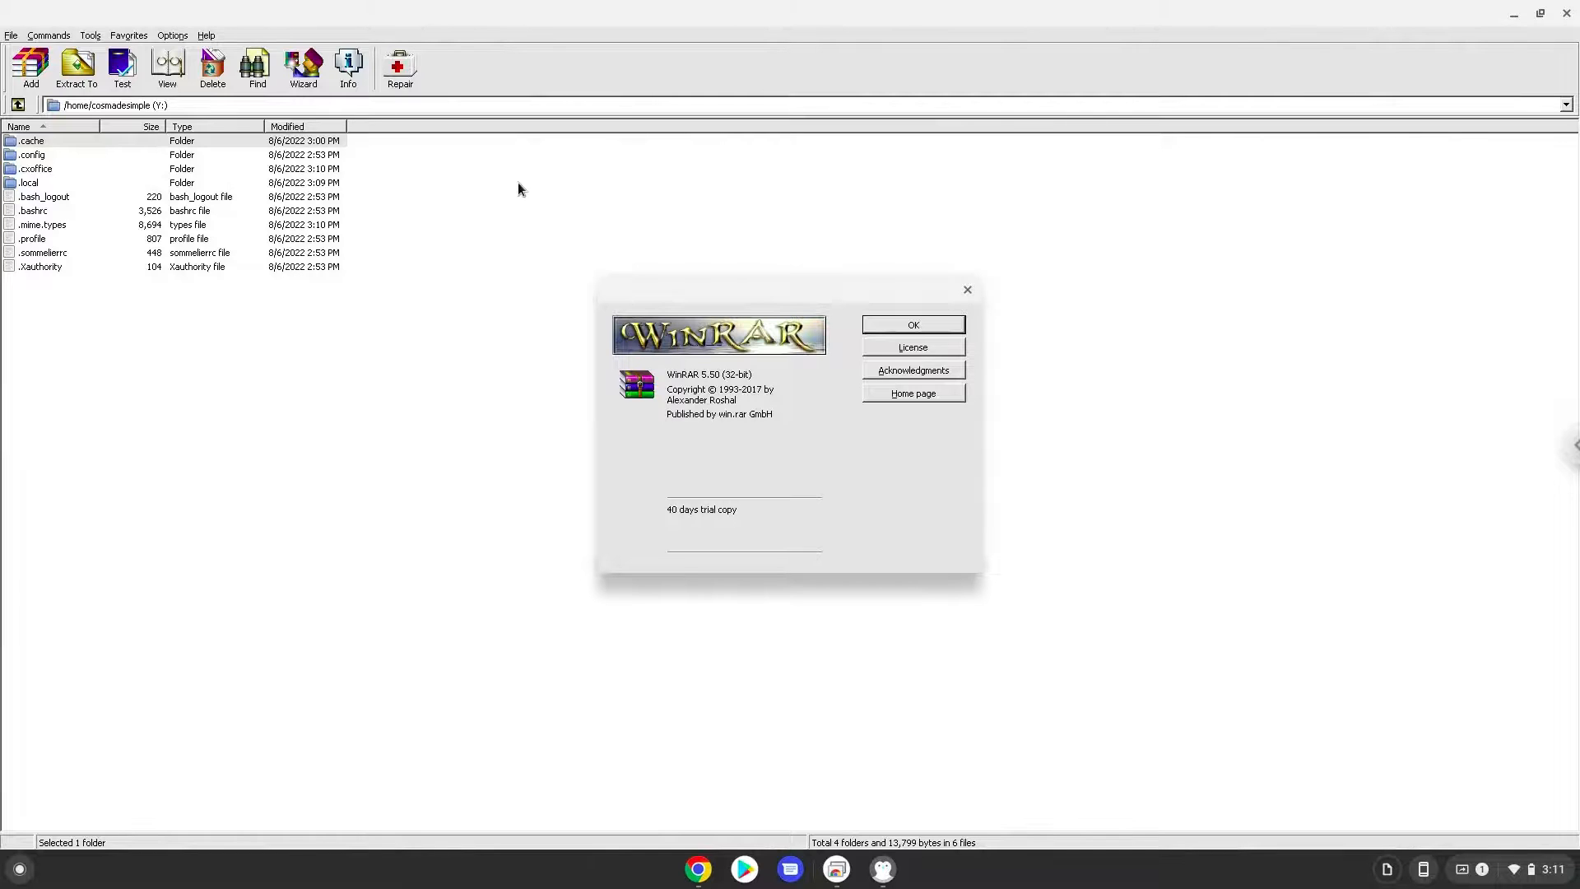
pyautogui.click(967, 292)
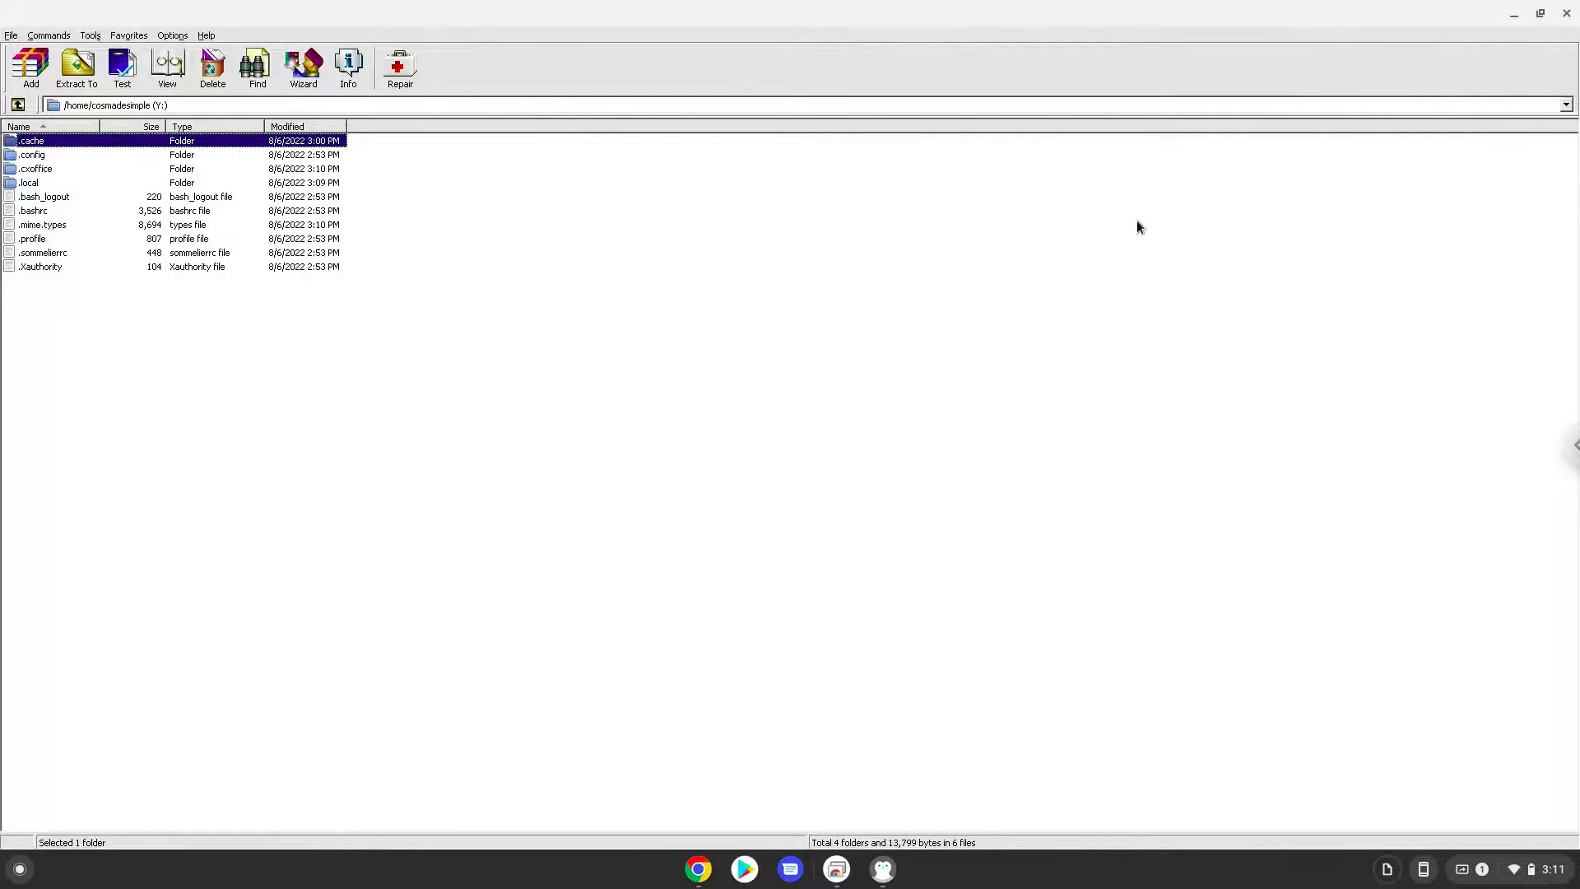
pyautogui.click(1568, 14)
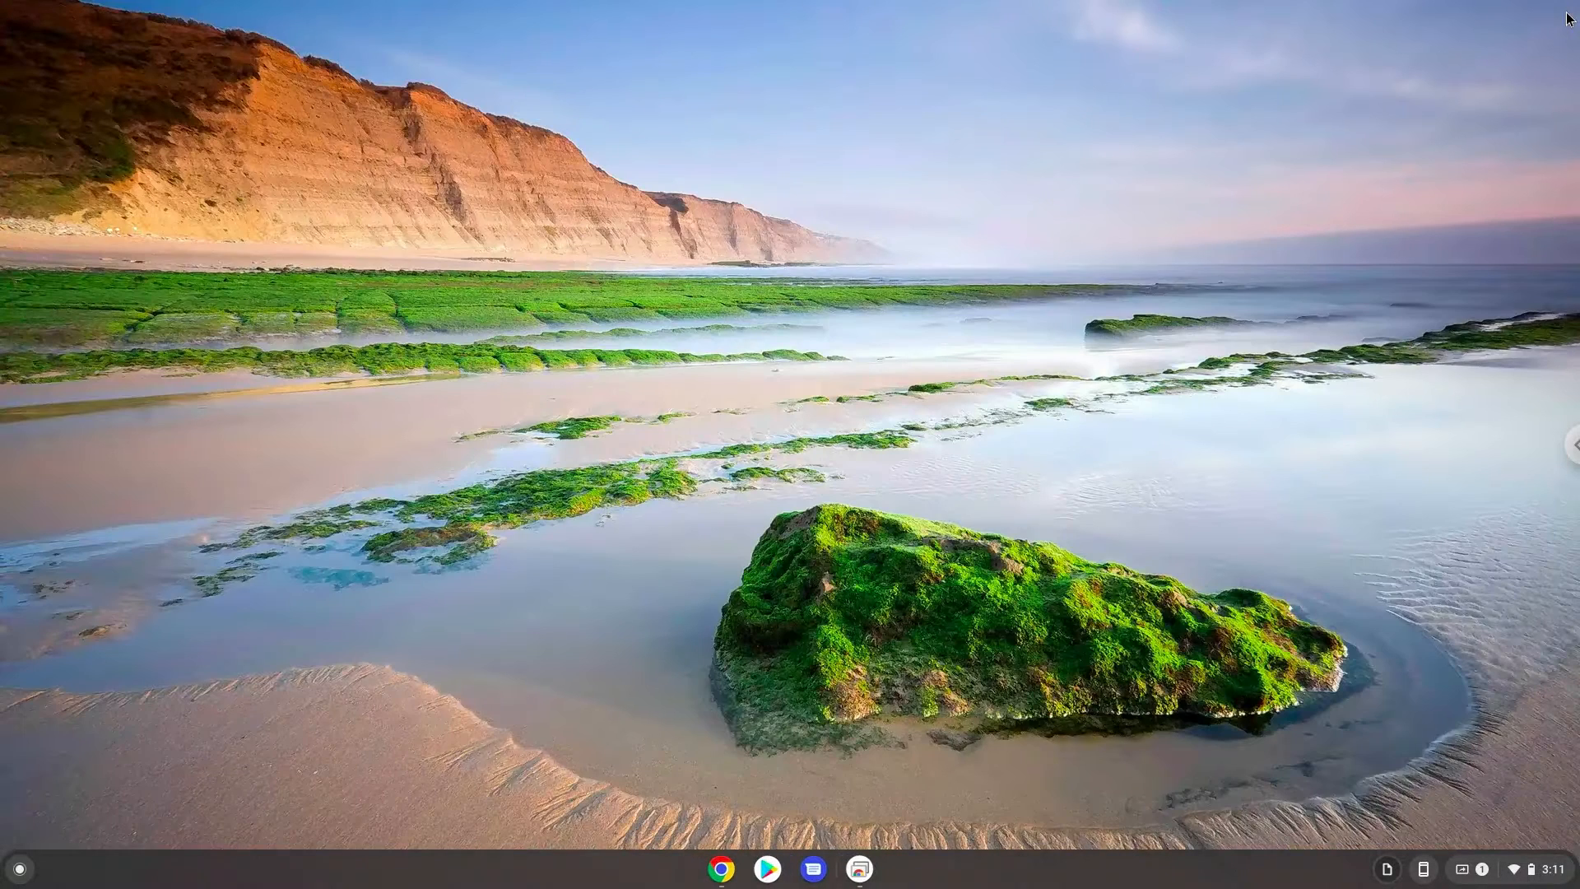
# - Open Linux files in the Files app and show its hidden files
pyautogui.click(25, 867)
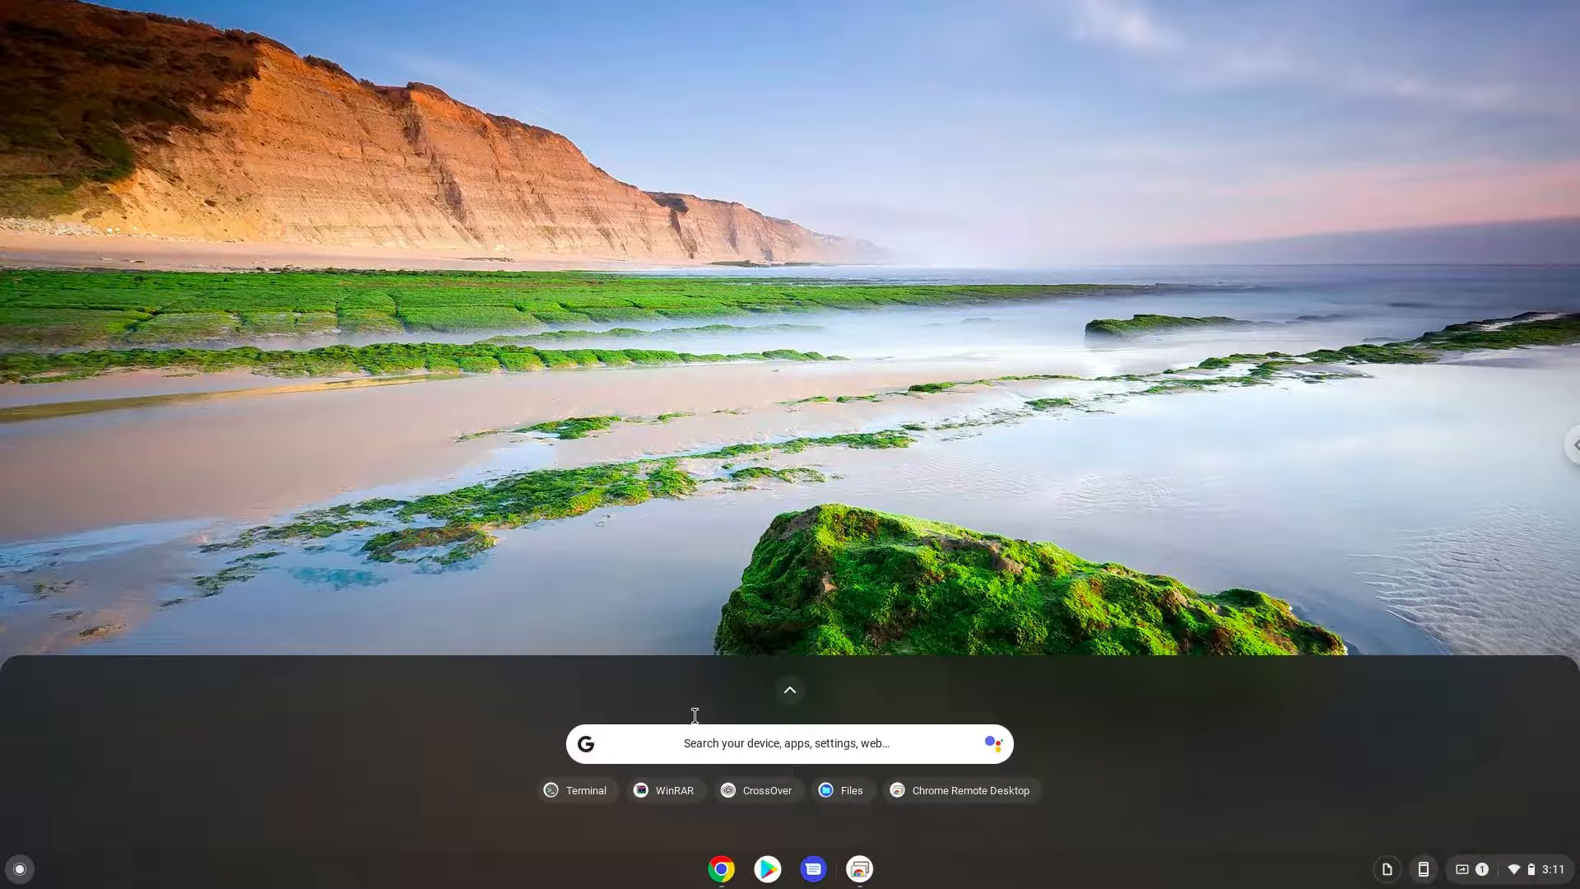
pyautogui.click(787, 690)
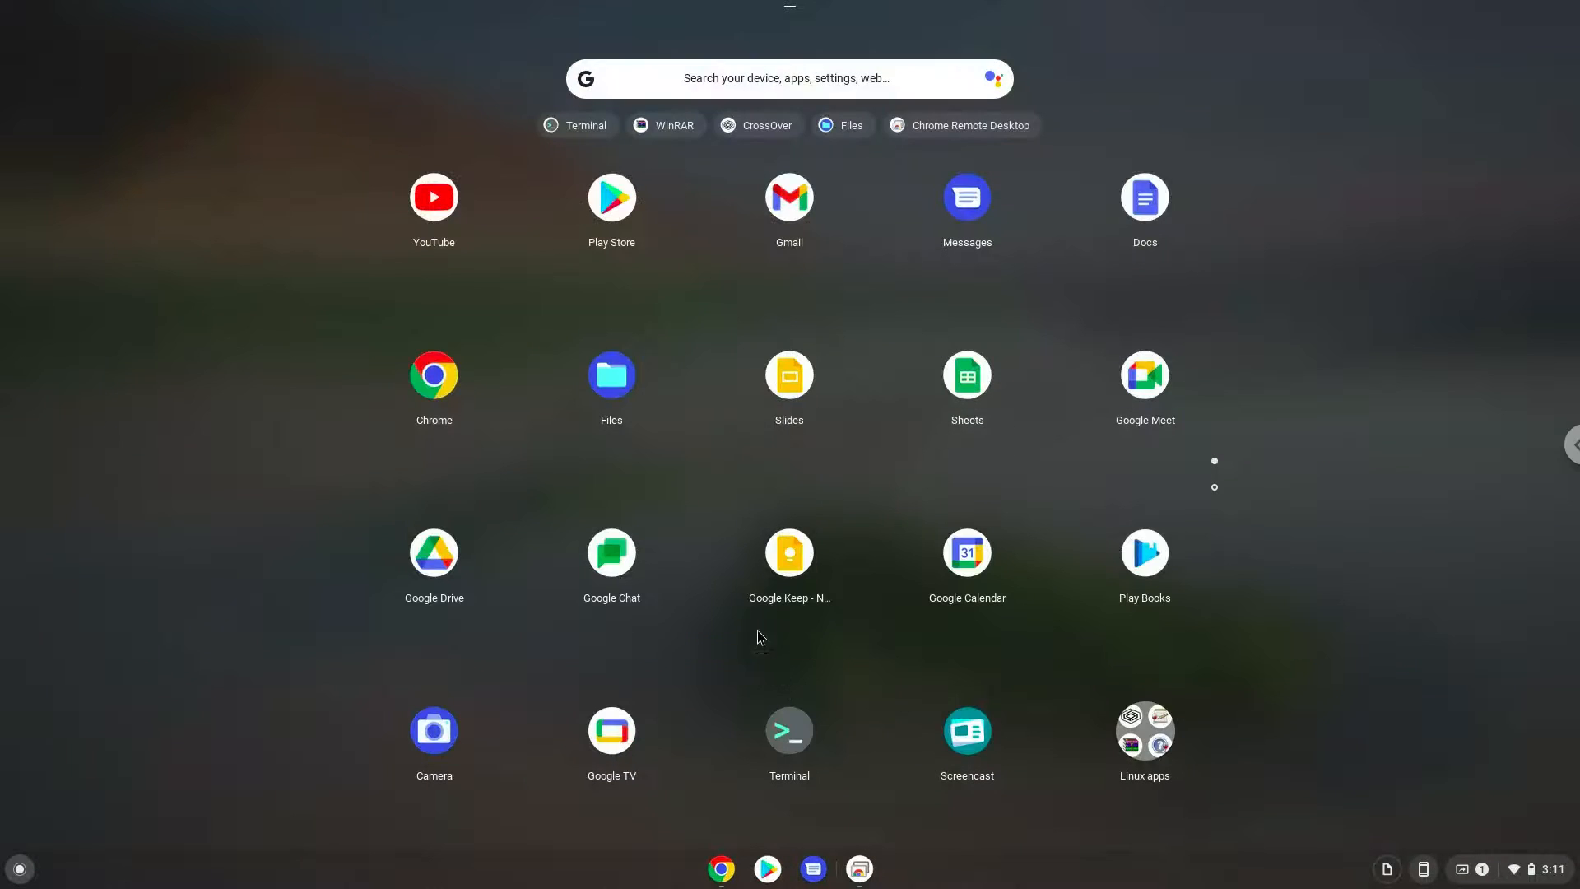
pyautogui.click(617, 386)
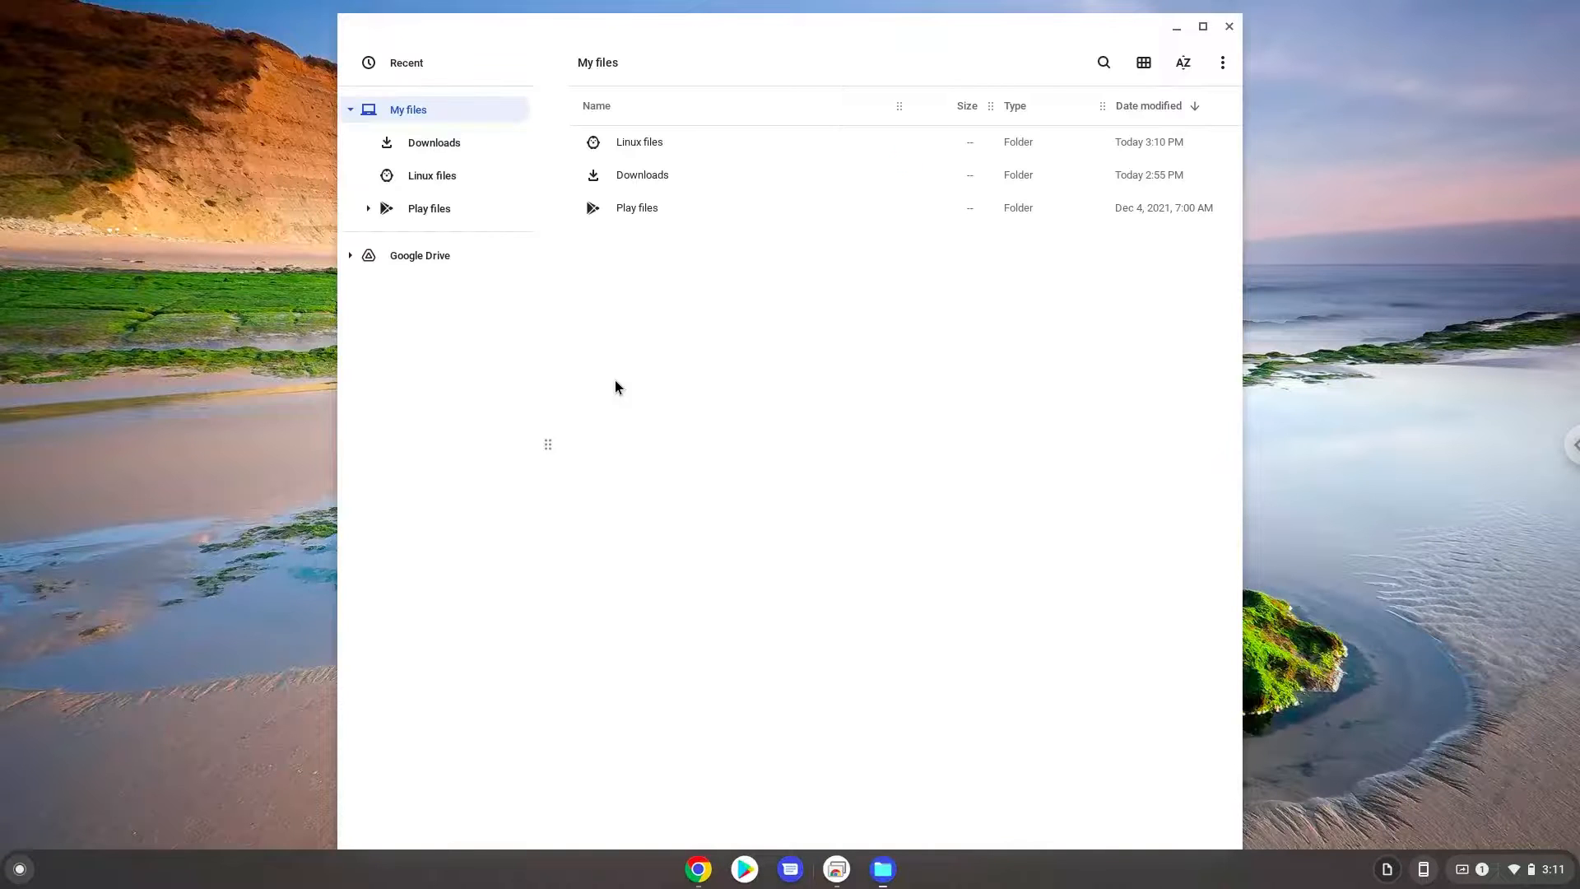
pyautogui.click(458, 185)
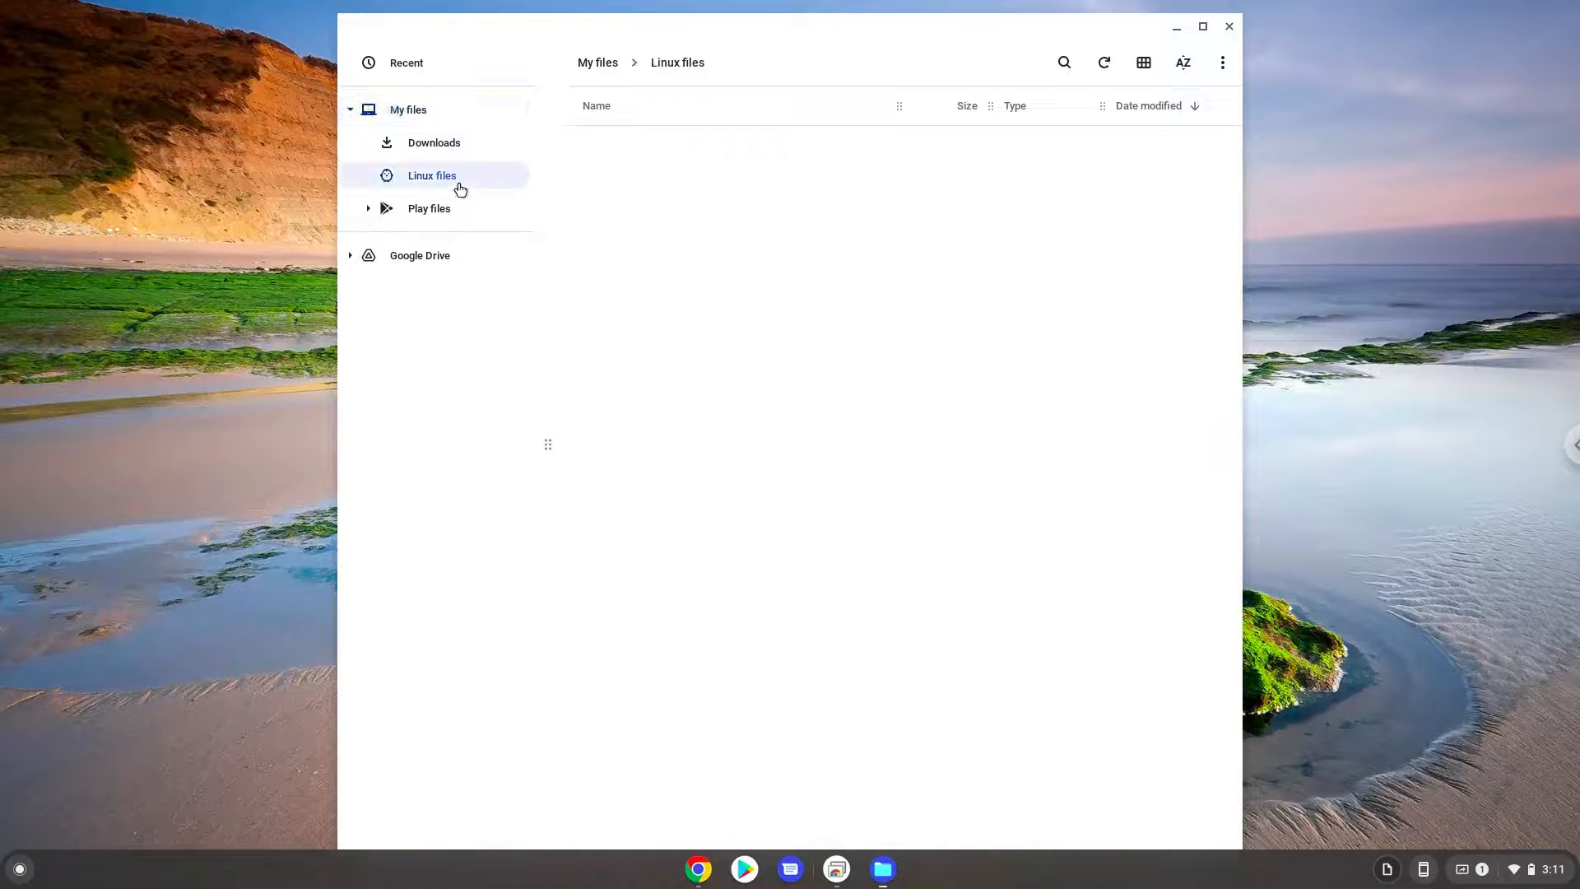
pyautogui.click(1224, 64)
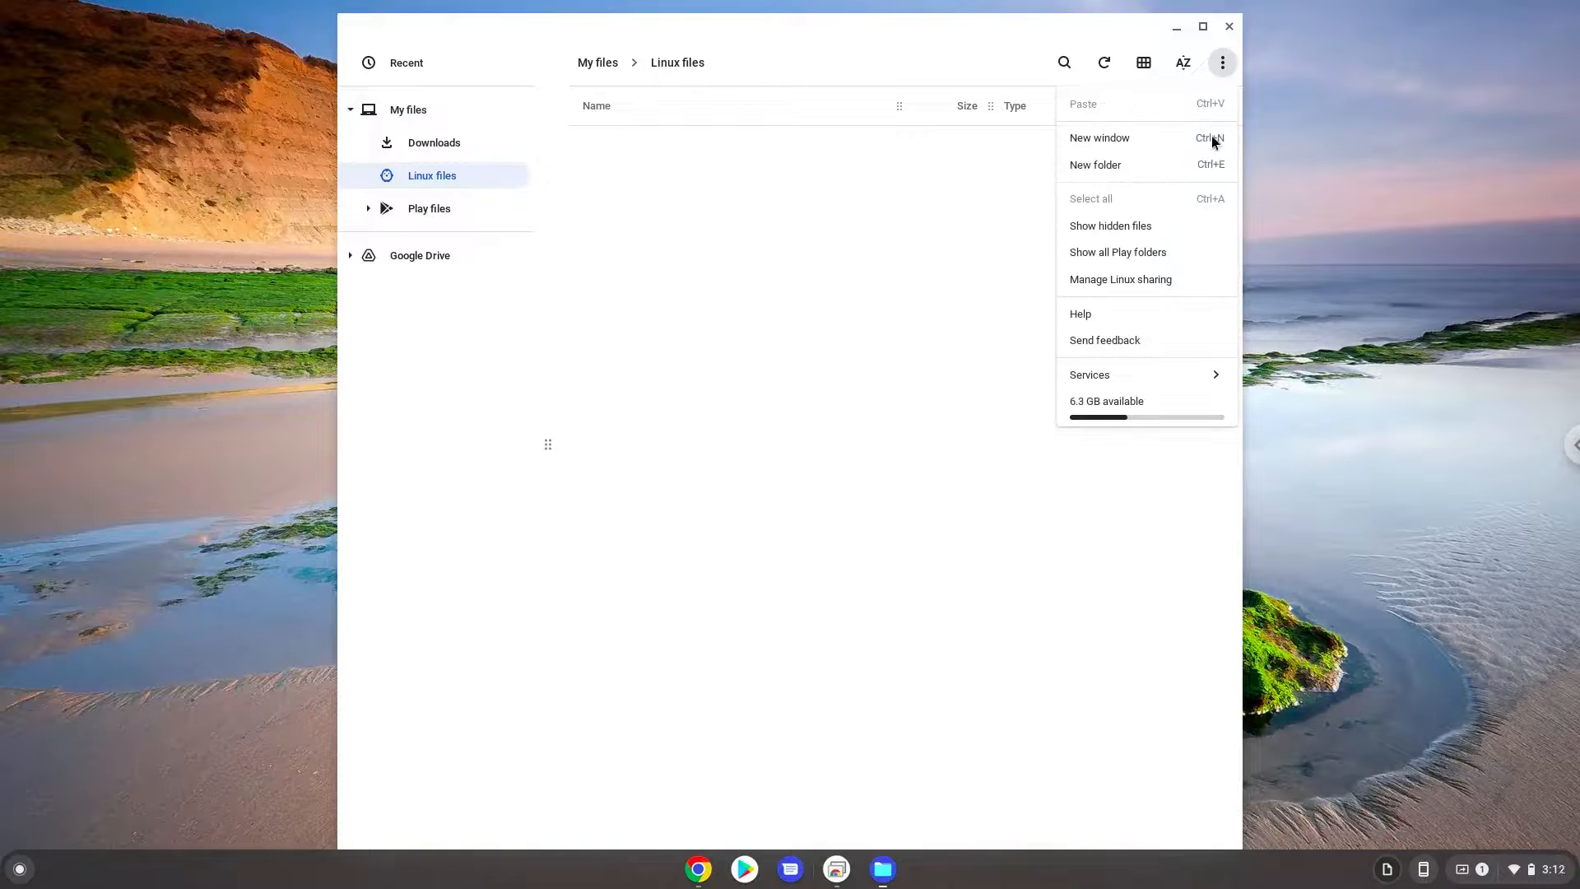
pyautogui.click(1194, 227)
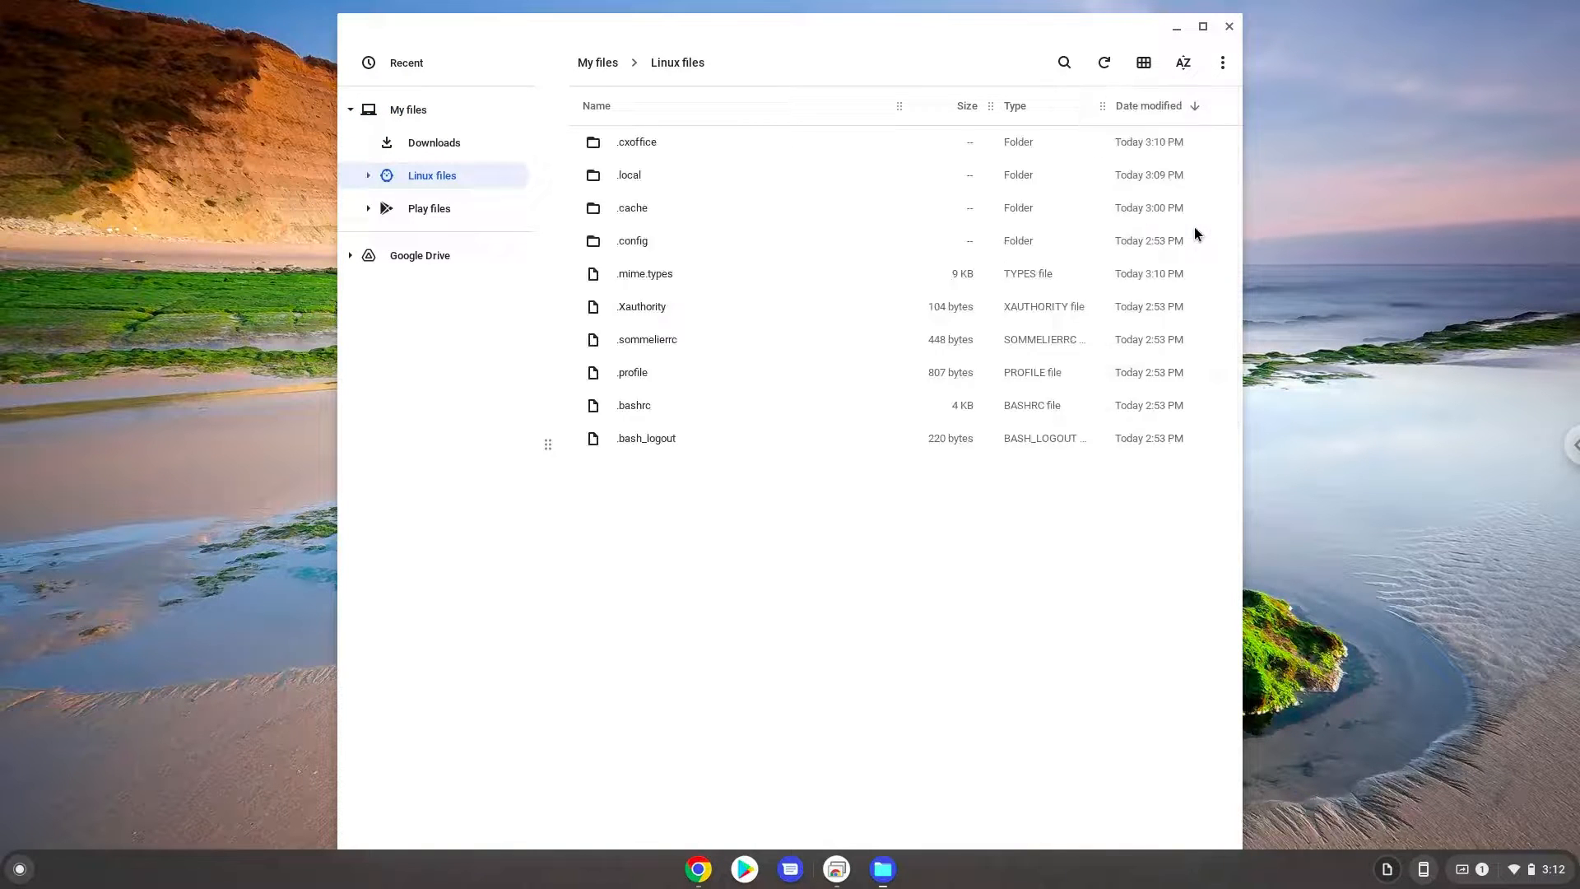
# - Browse through the .cxoffice and WinRAR_5.x folders and open drive_c
pyautogui.doubleClick(600, 145)
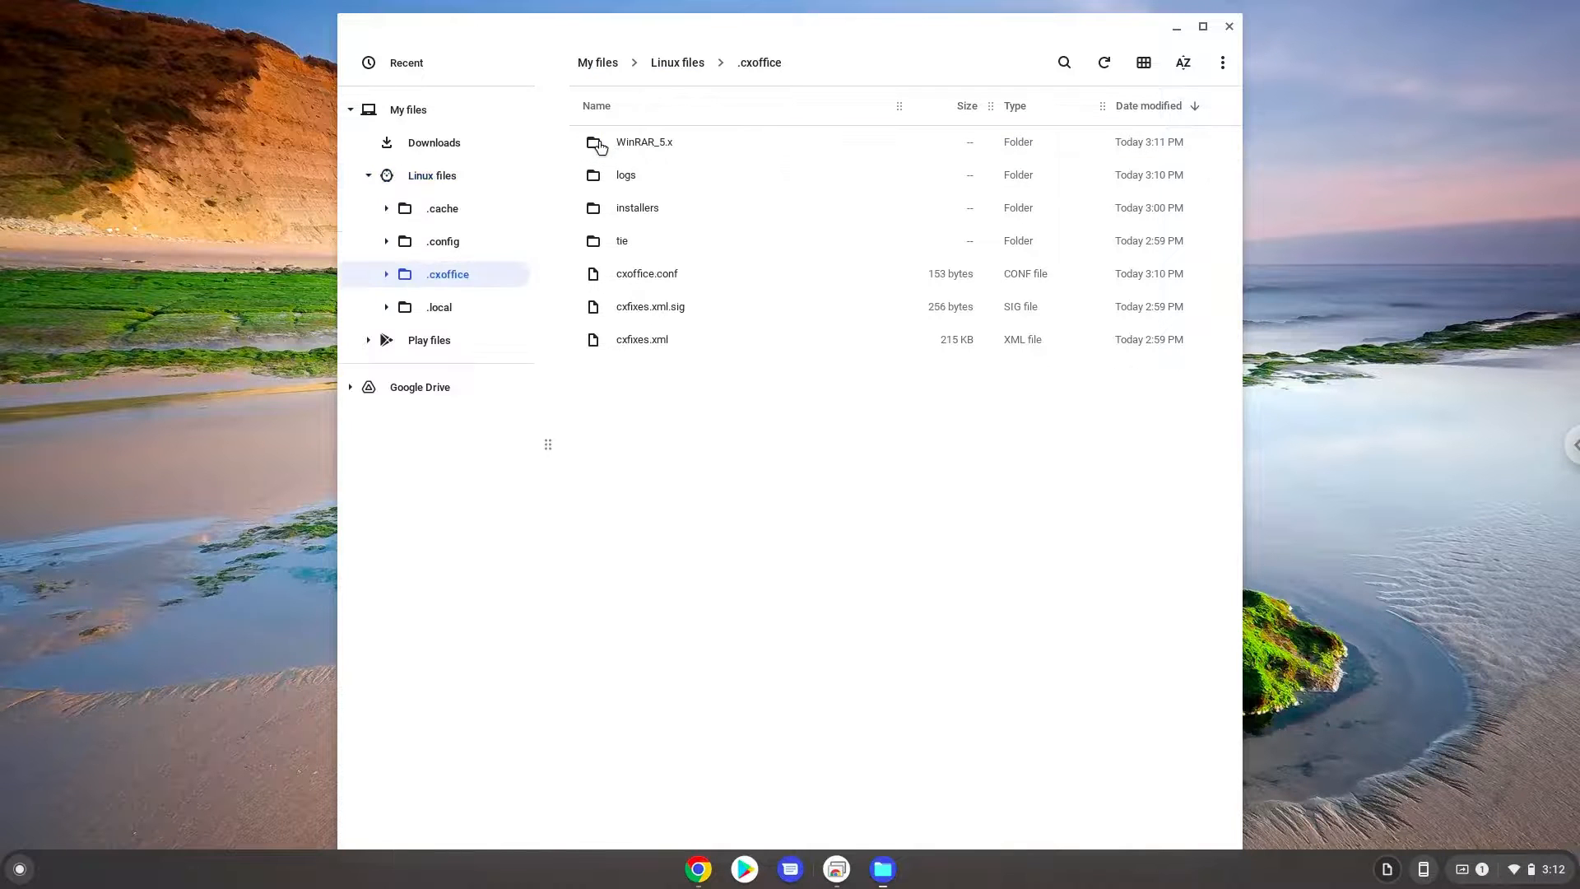
pyautogui.doubleClick(640, 143)
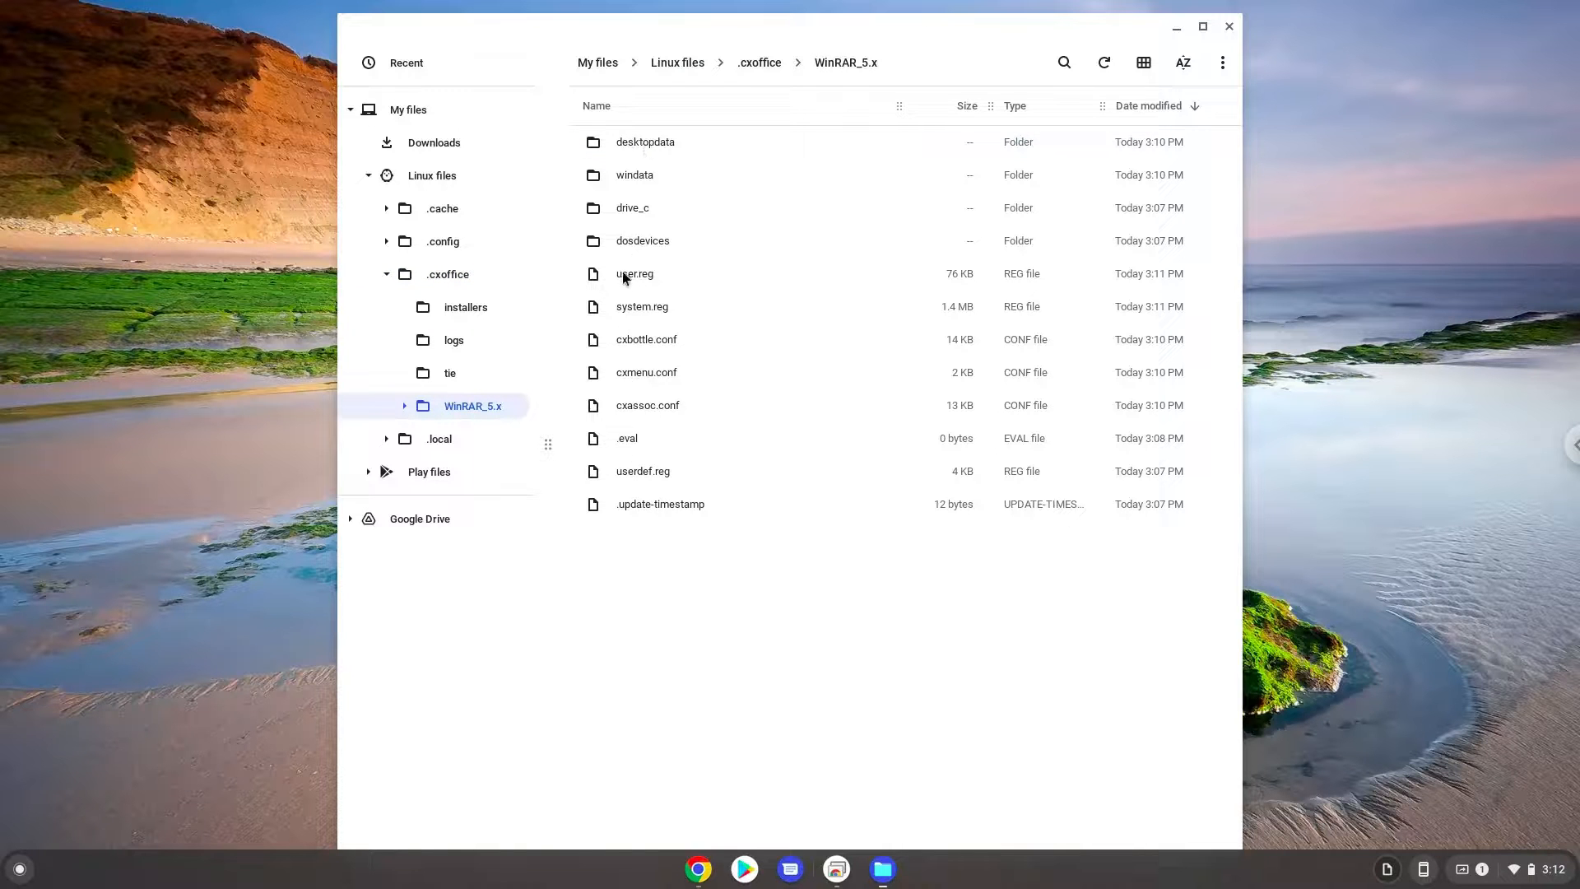
pyautogui.doubleClick(621, 209)
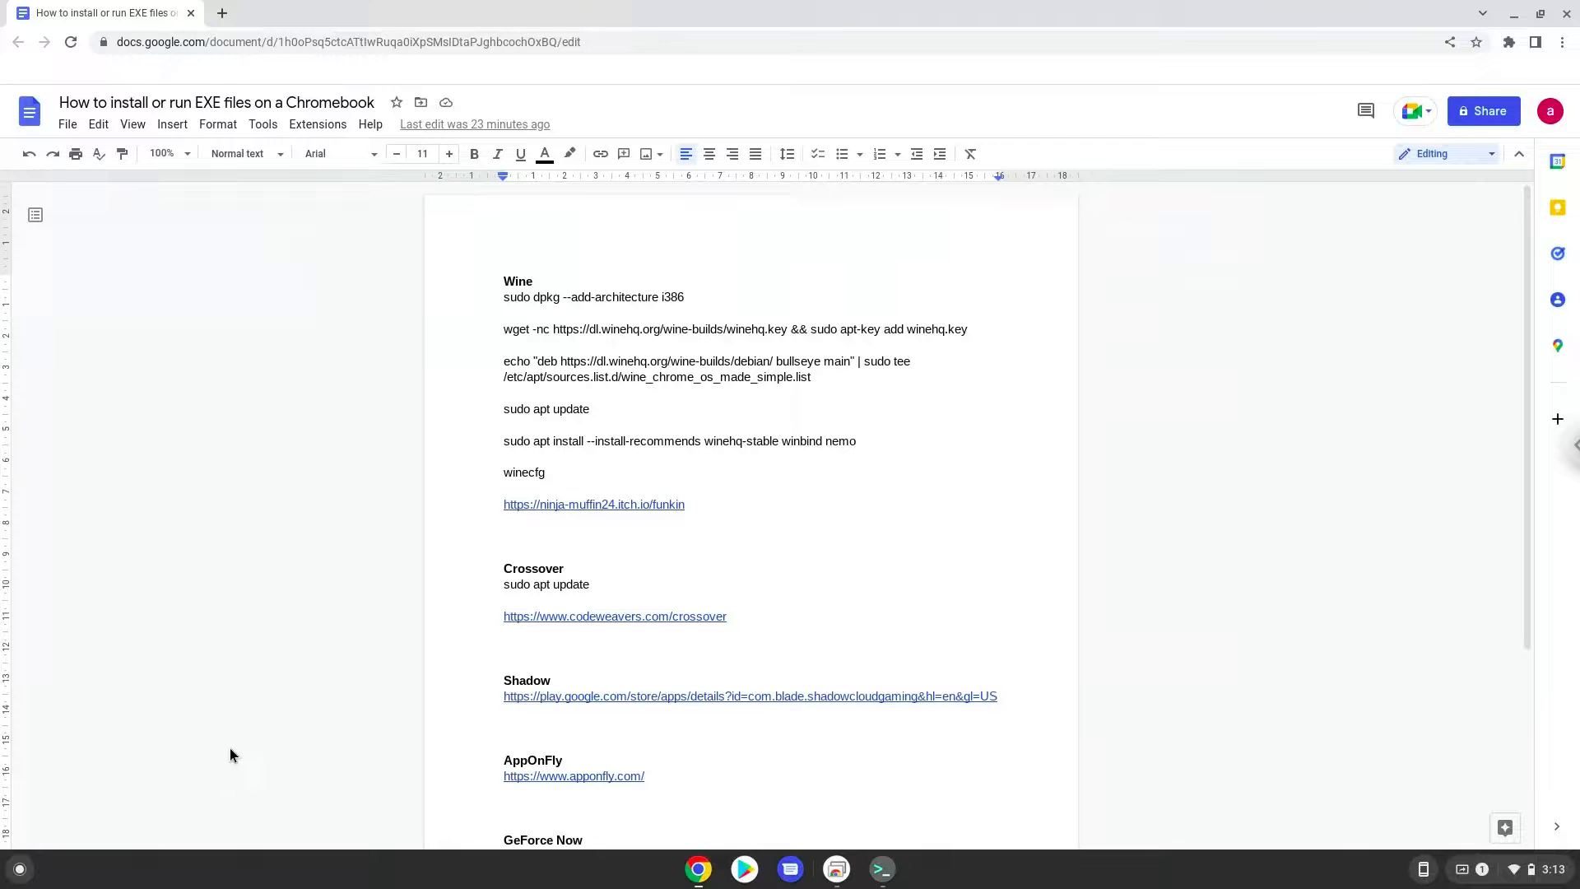
# - Open the Play Store link listed under Shadow in the EXE files document
pyautogui.click(600, 696)
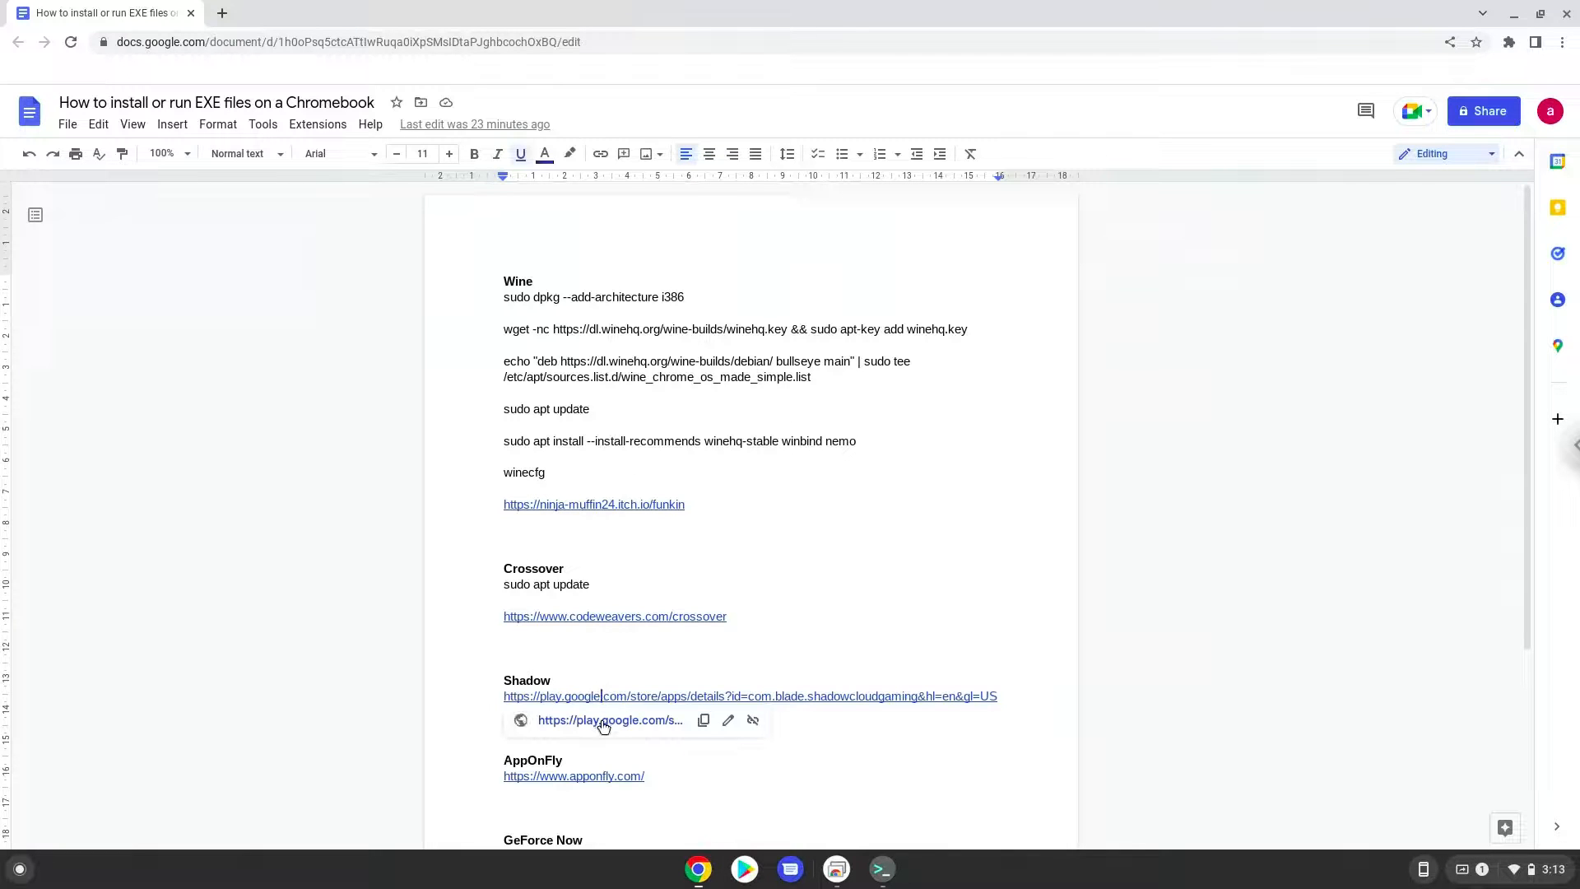
pyautogui.click(603, 722)
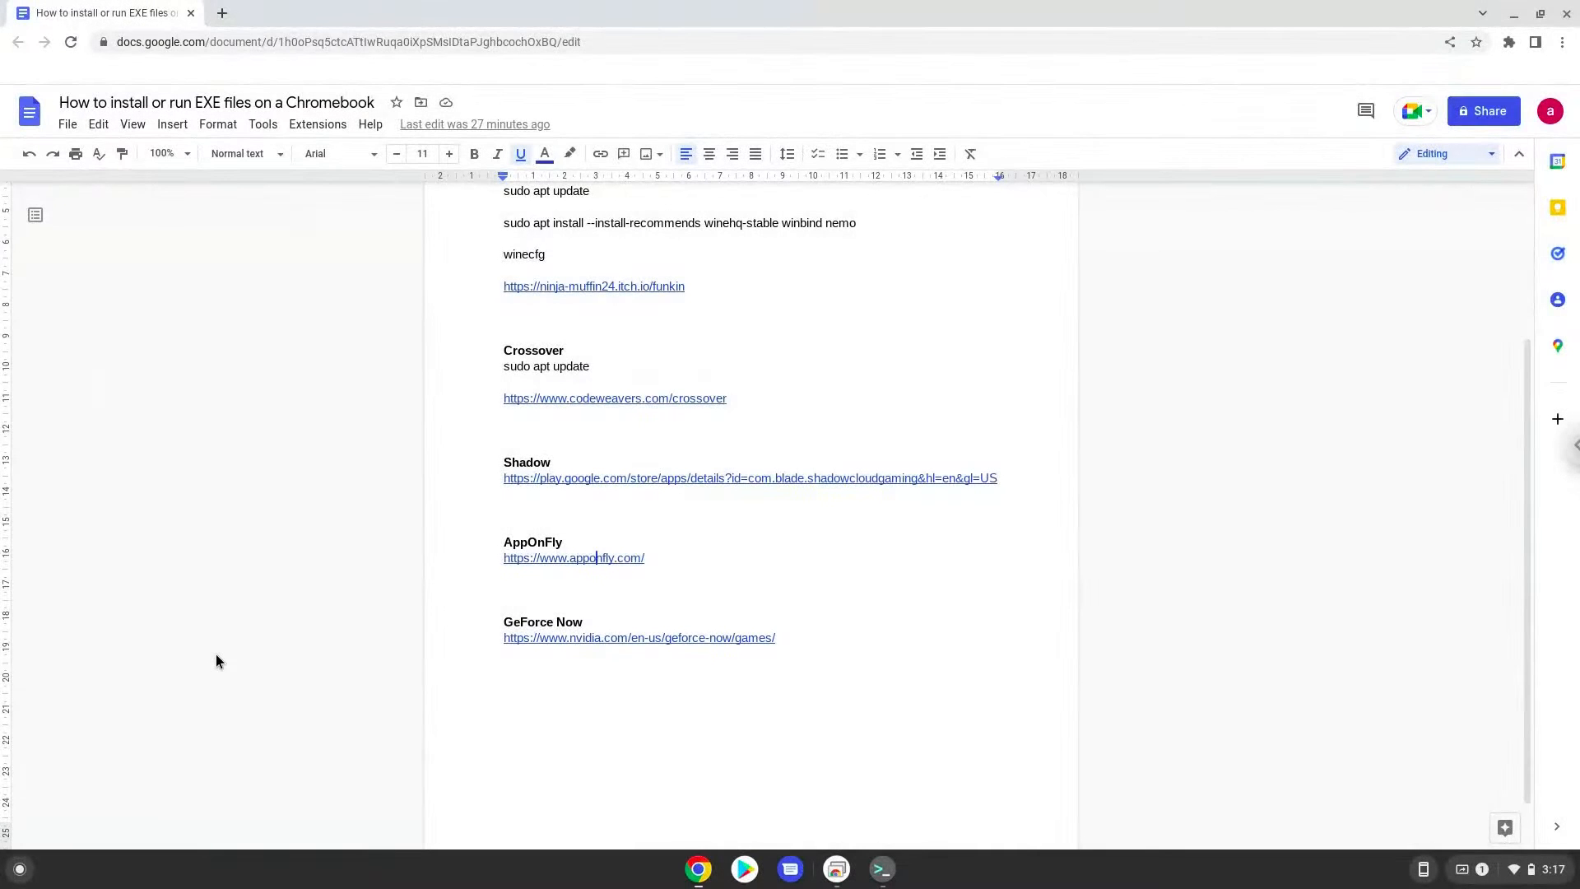
pyautogui.click(216, 656)
pyautogui.tripleClick(585, 560)
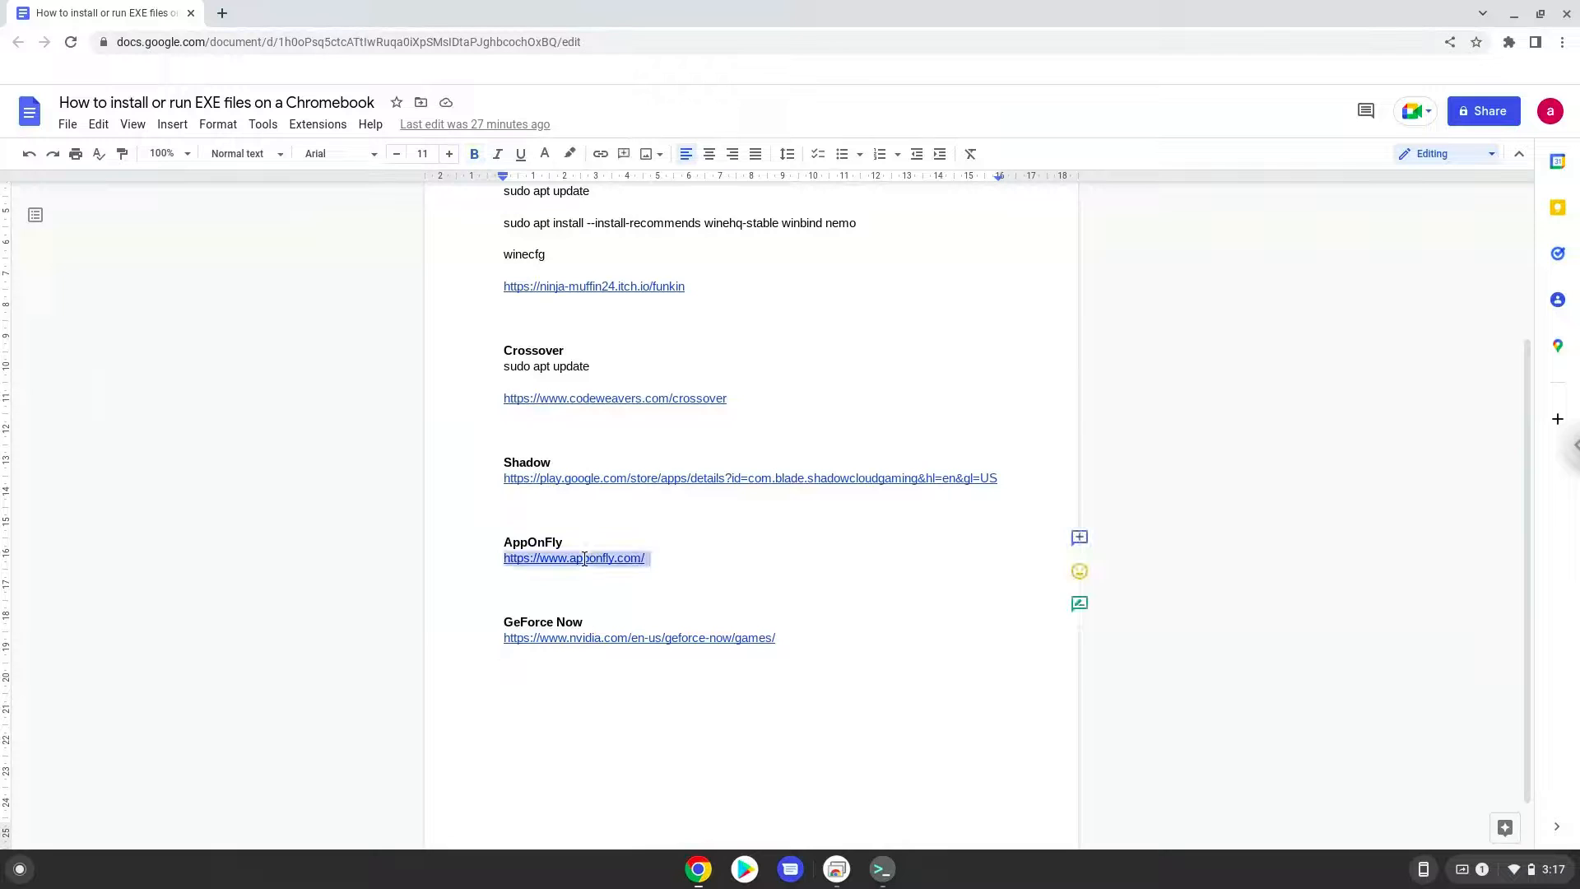
pyautogui.rightClick(584, 559)
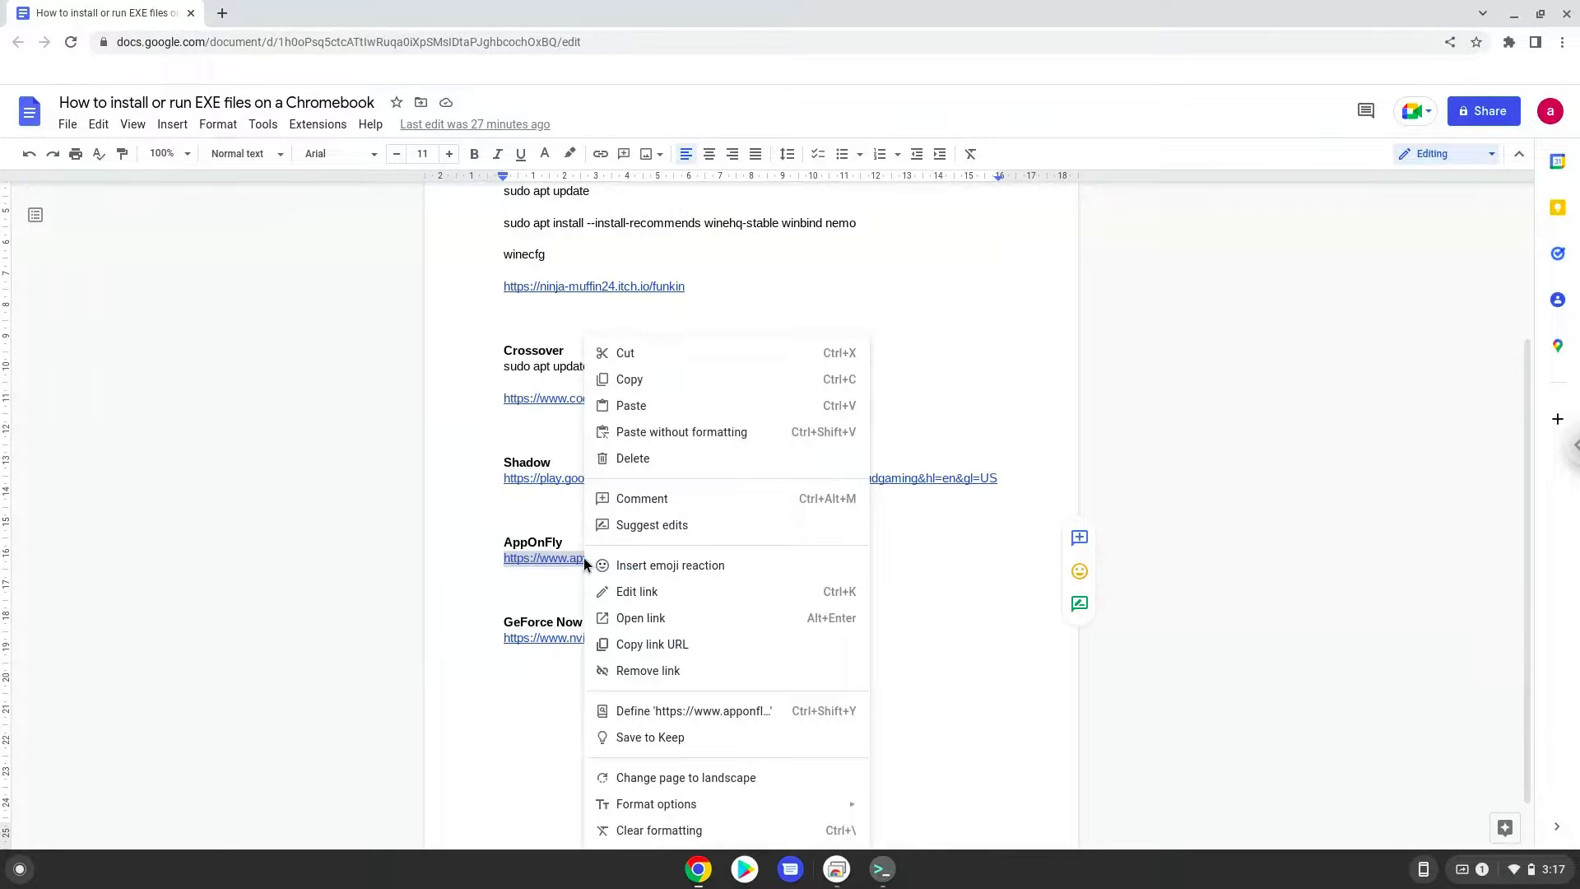
pyautogui.click(635, 381)
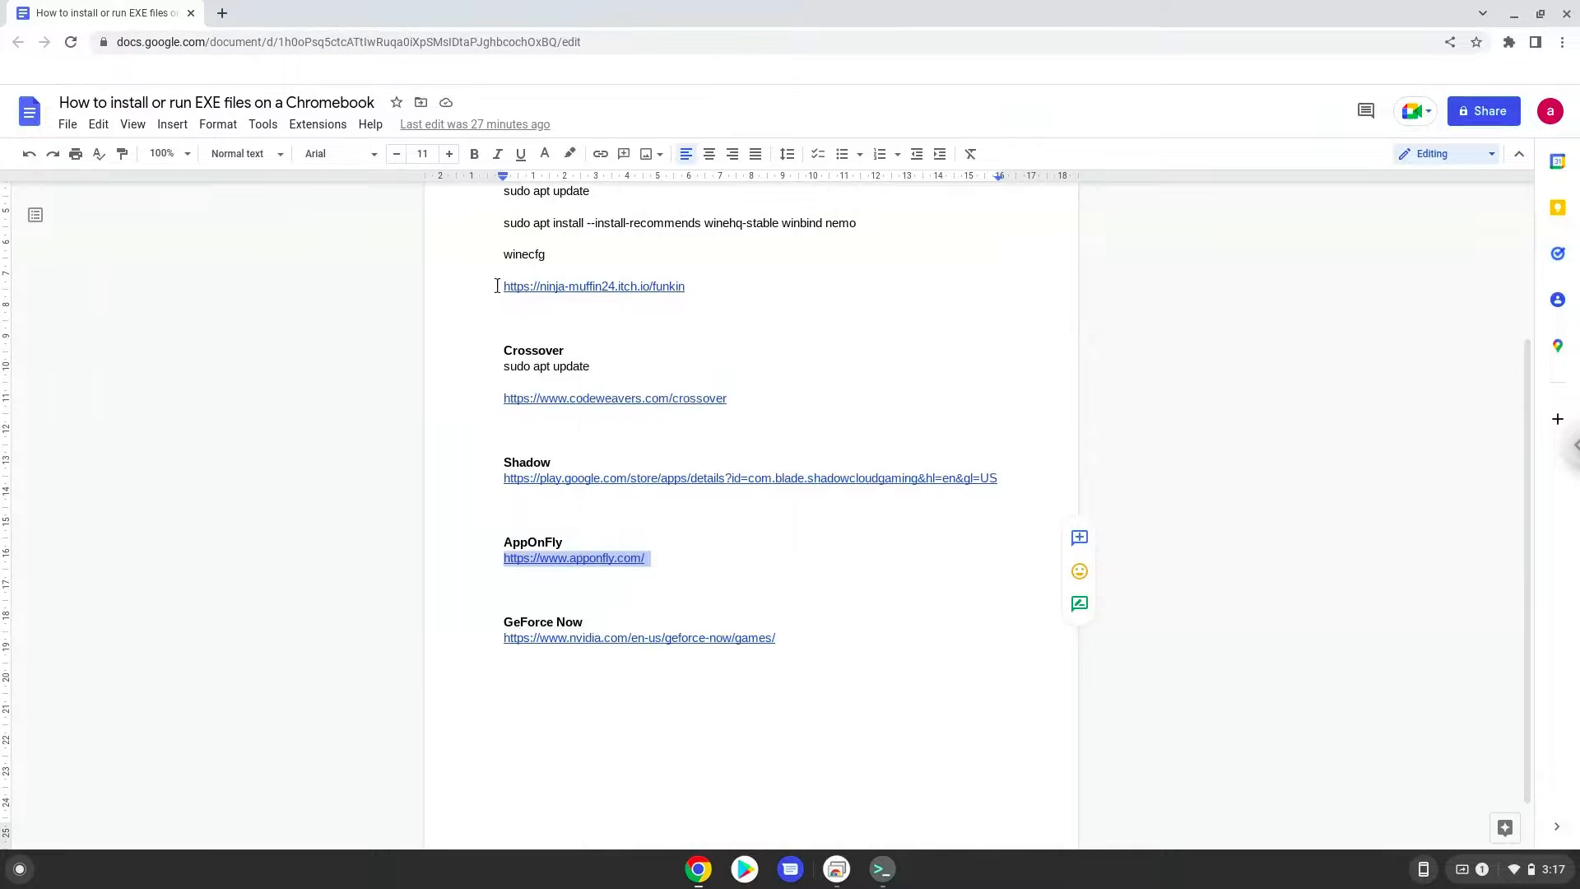
pyautogui.click(221, 13)
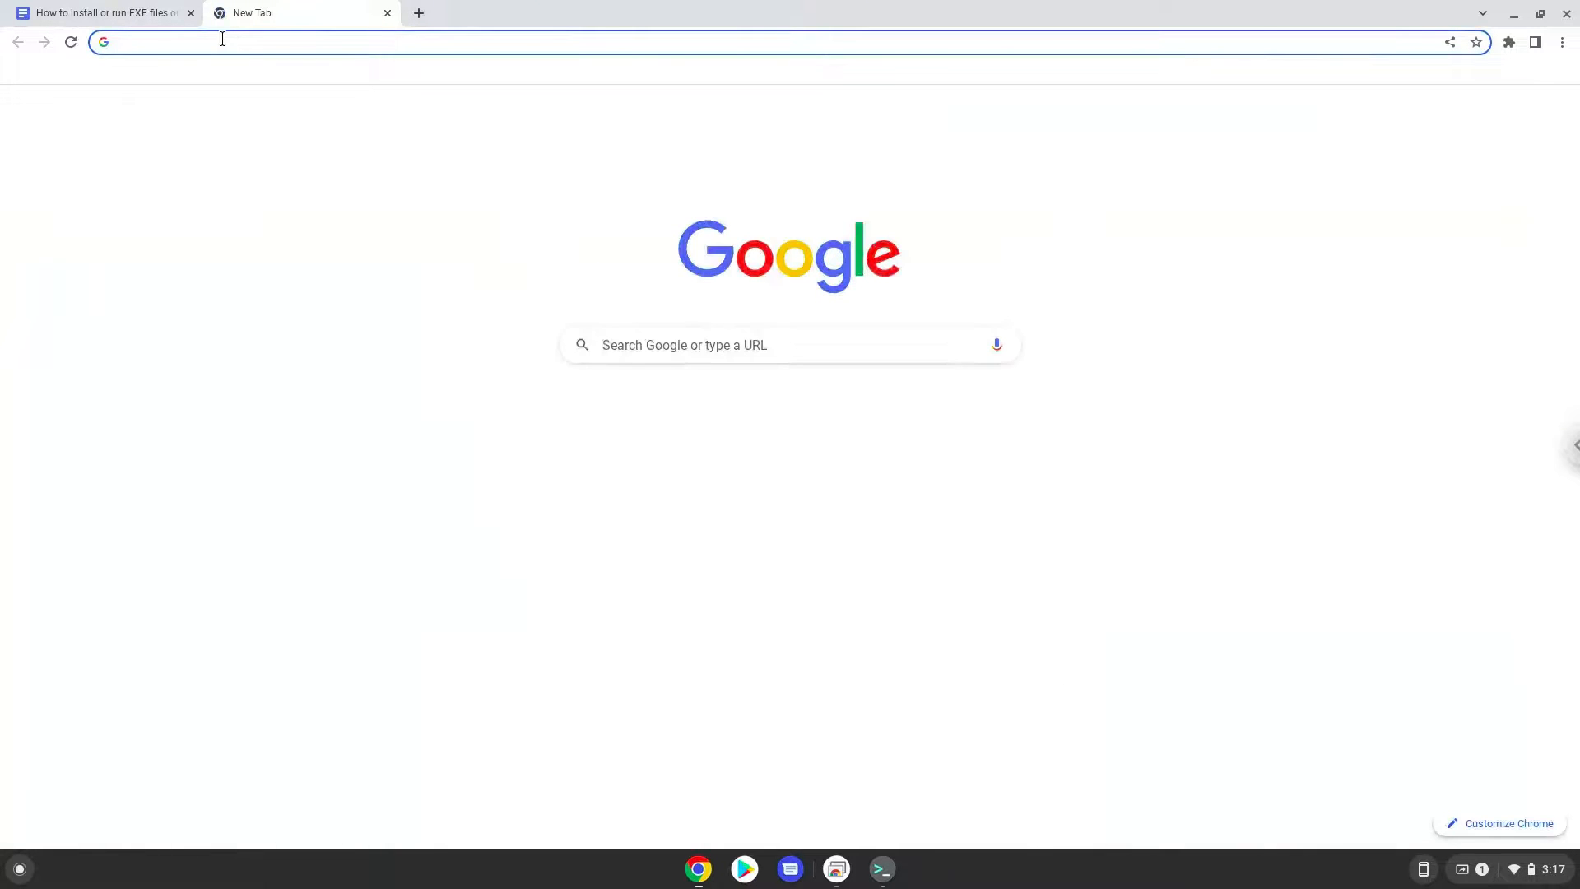
pyautogui.rightClick(222, 39)
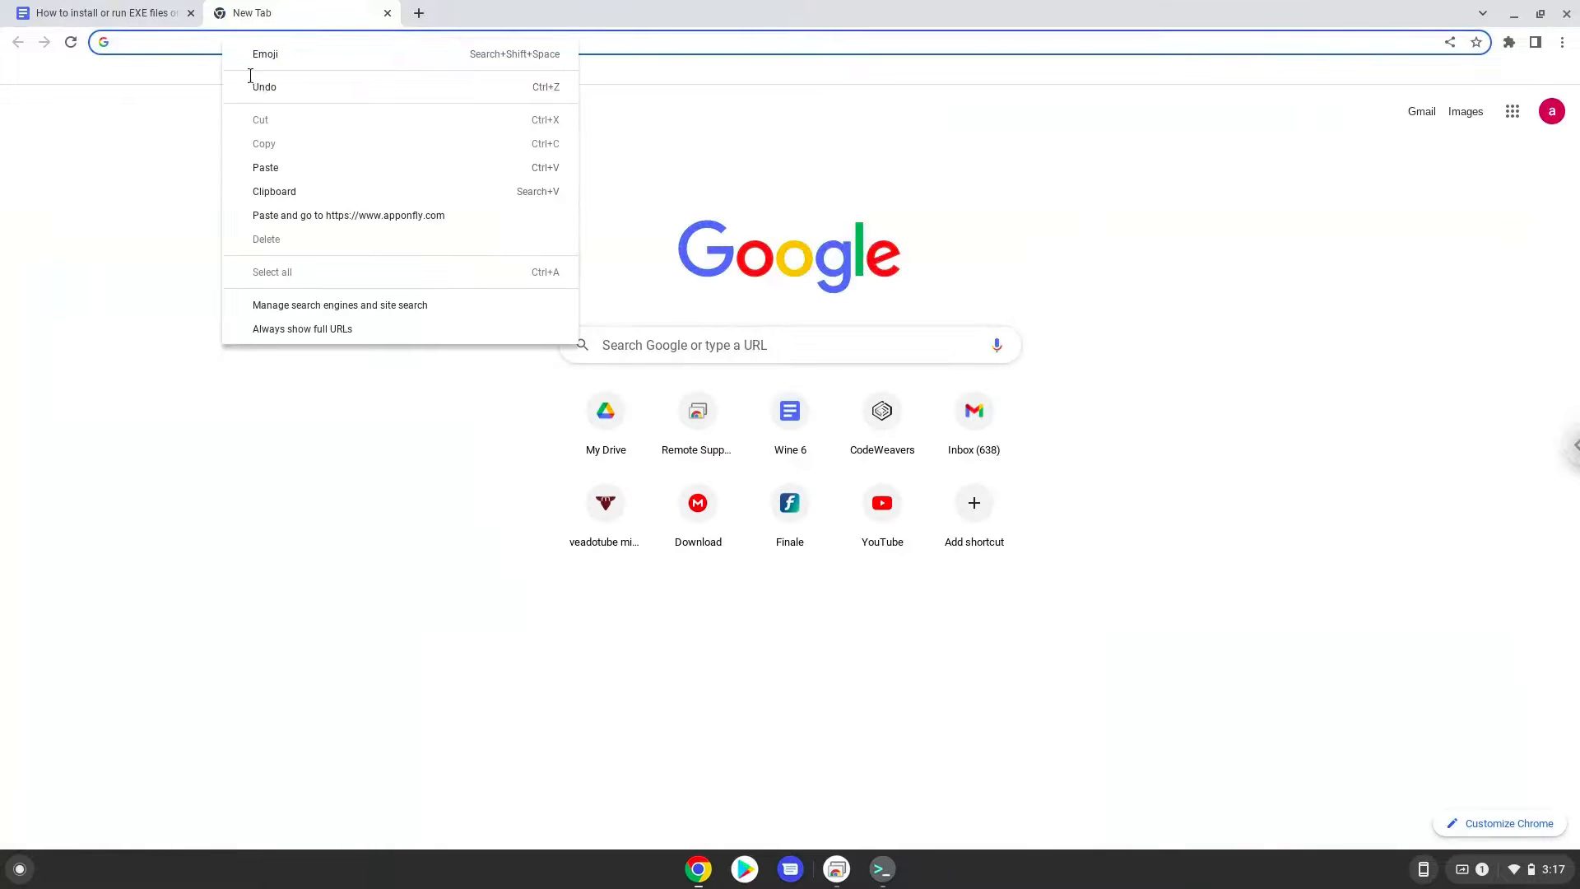
pyautogui.click(329, 216)
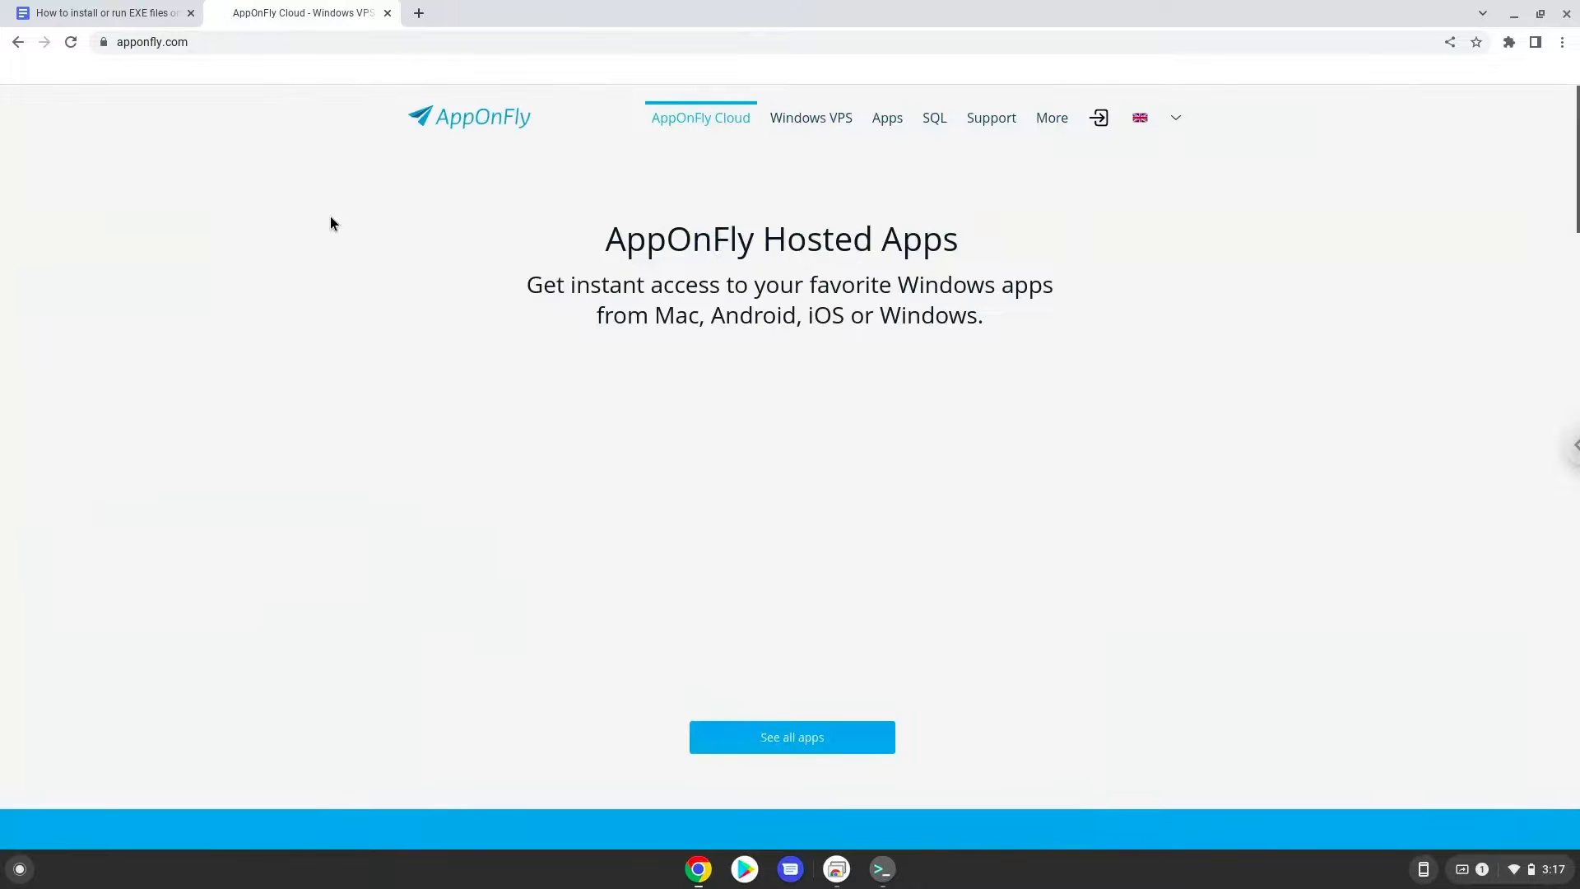
# - Start the free trial offered in the AppOnFly VPS section of the page
pyautogui.scroll(-5, 327, 222)
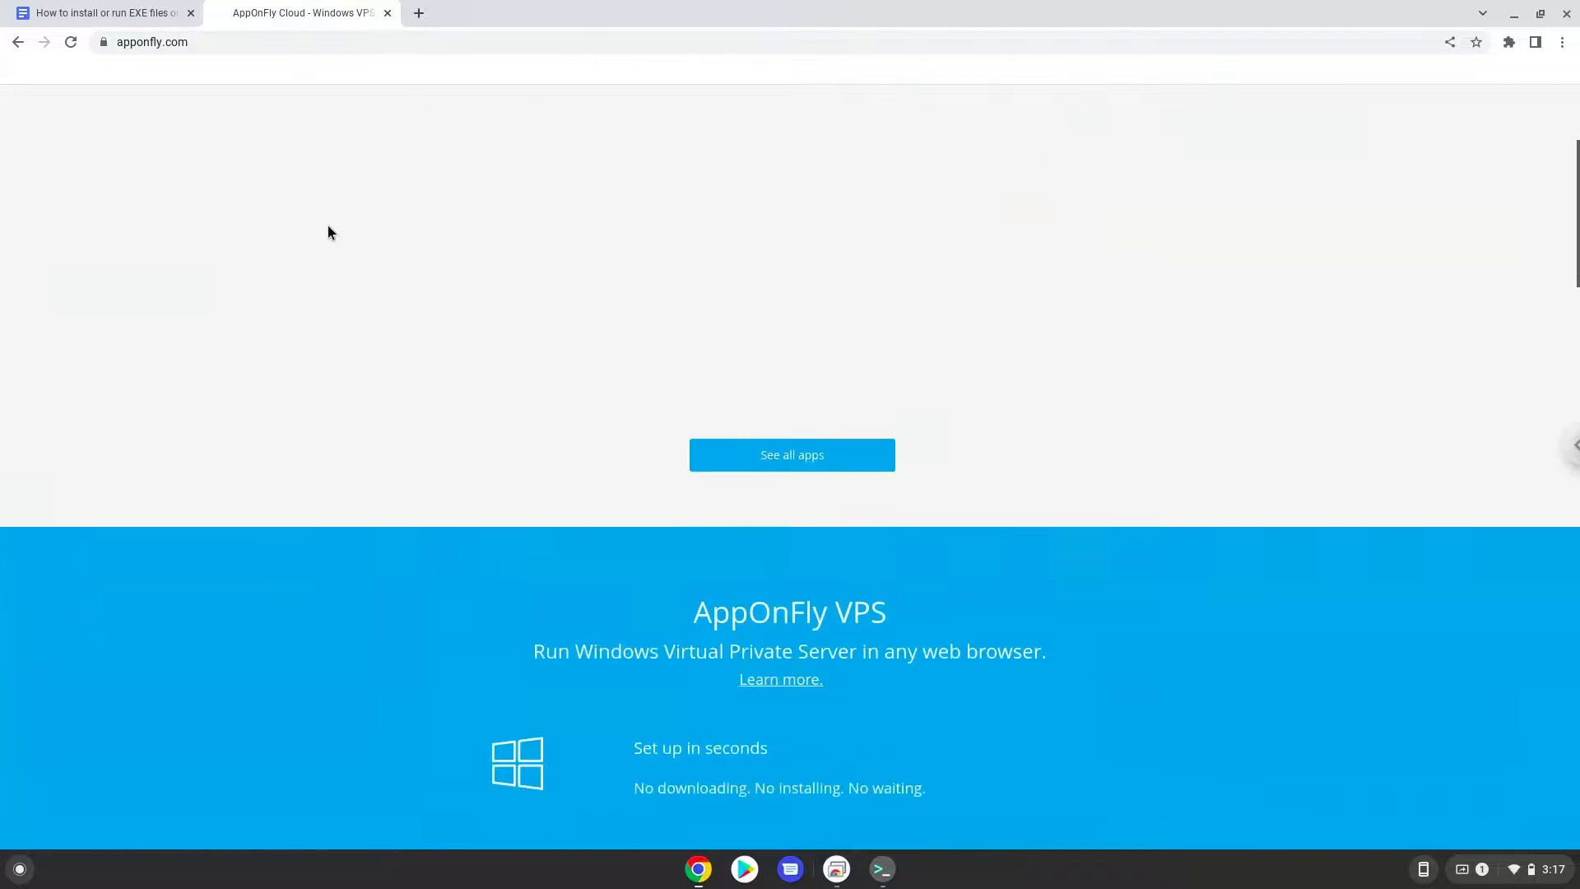
pyautogui.scroll(-2, 328, 227)
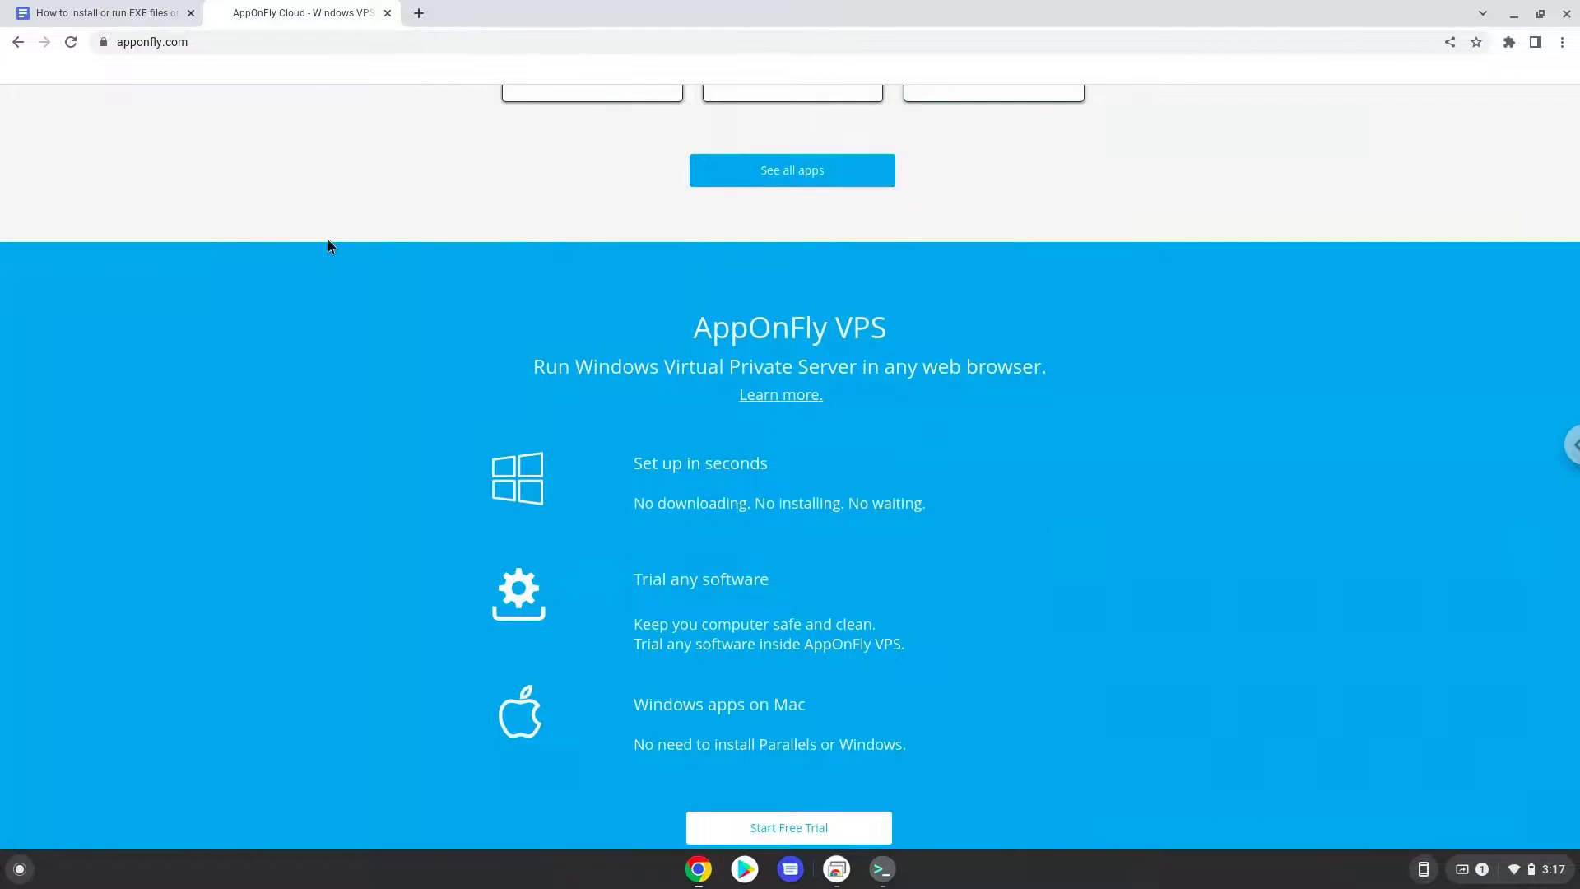
pyautogui.click(796, 825)
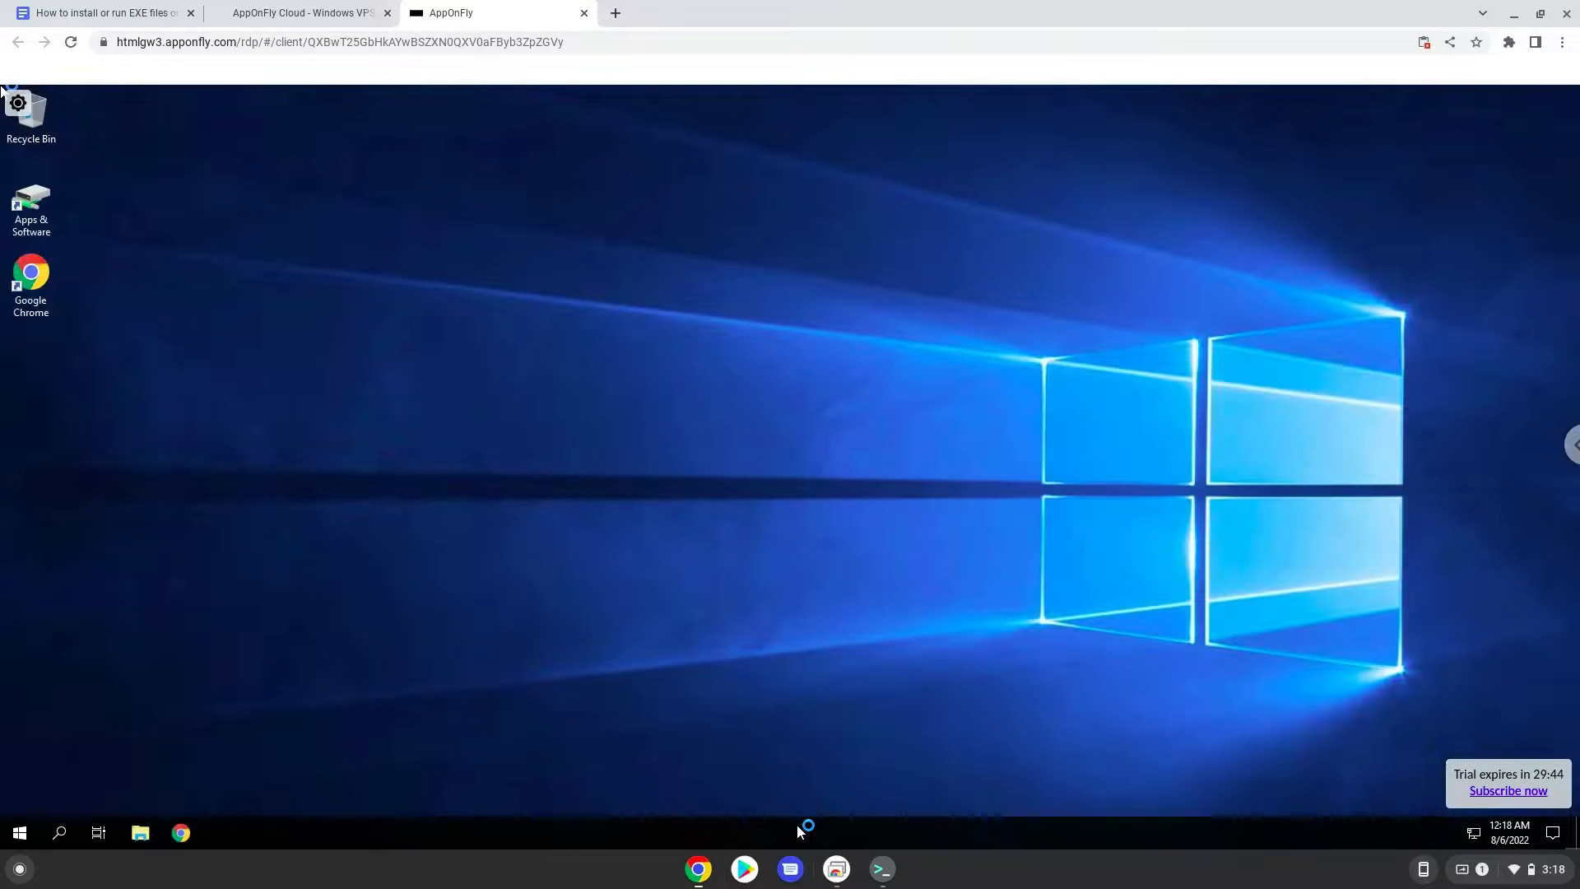
# - Open the ABBYY FineReader folder in the Apps & Software drive on the cloud desktop
pyautogui.doubleClick(36, 213)
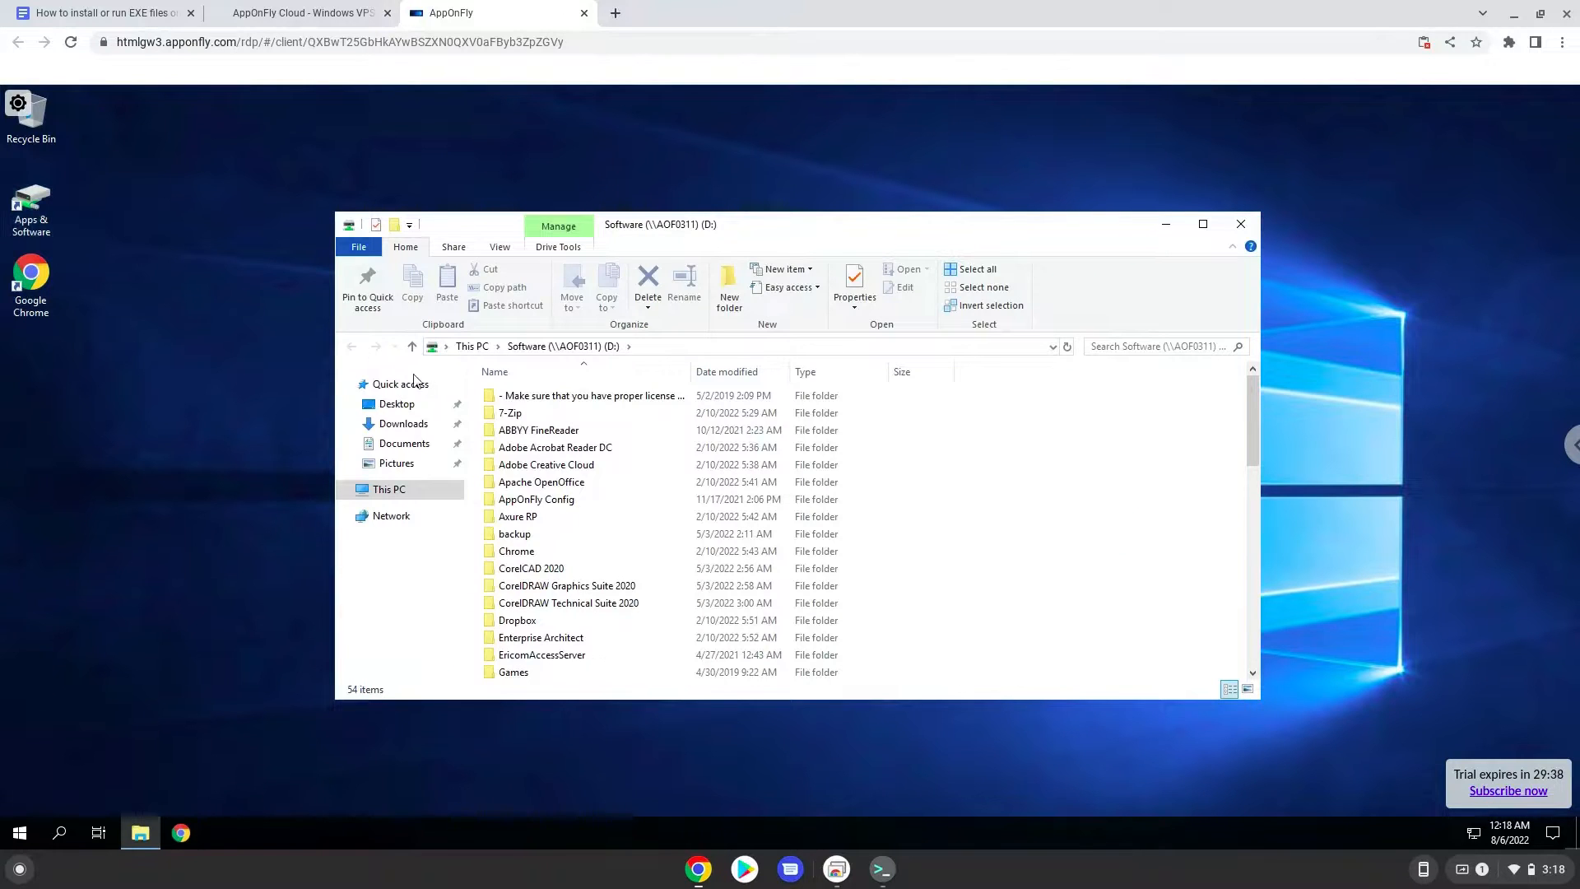
pyautogui.click(527, 430)
pyautogui.doubleClick(528, 430)
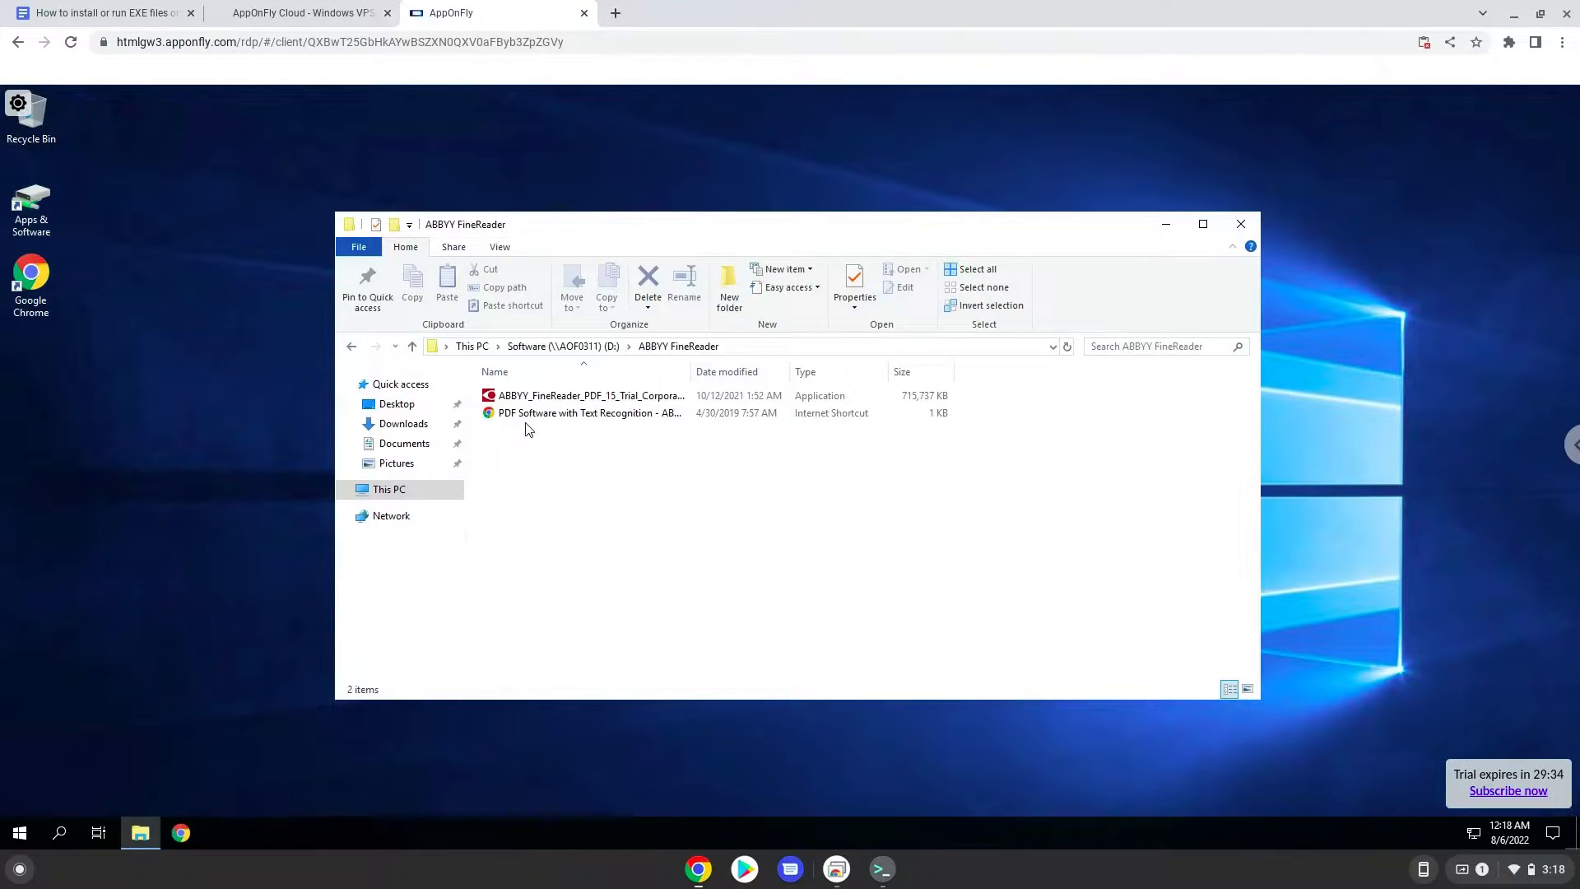
# - Run the ABBYY FineReader PDF 15 trial installer, extract it to the default destination folder, and start setup in English
pyautogui.doubleClick(524, 396)
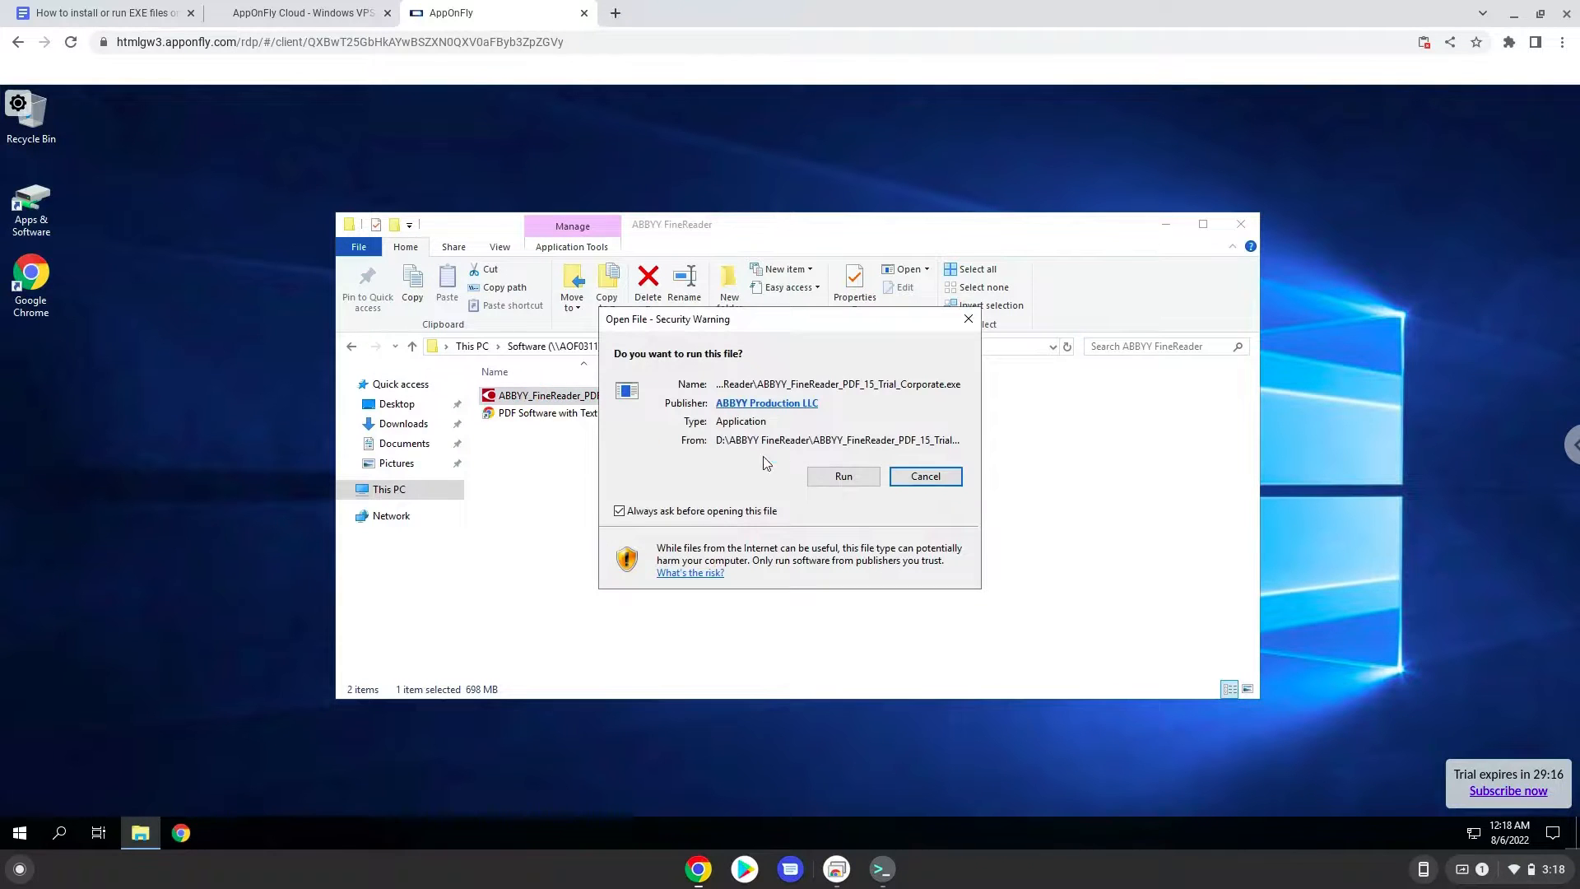
pyautogui.click(822, 481)
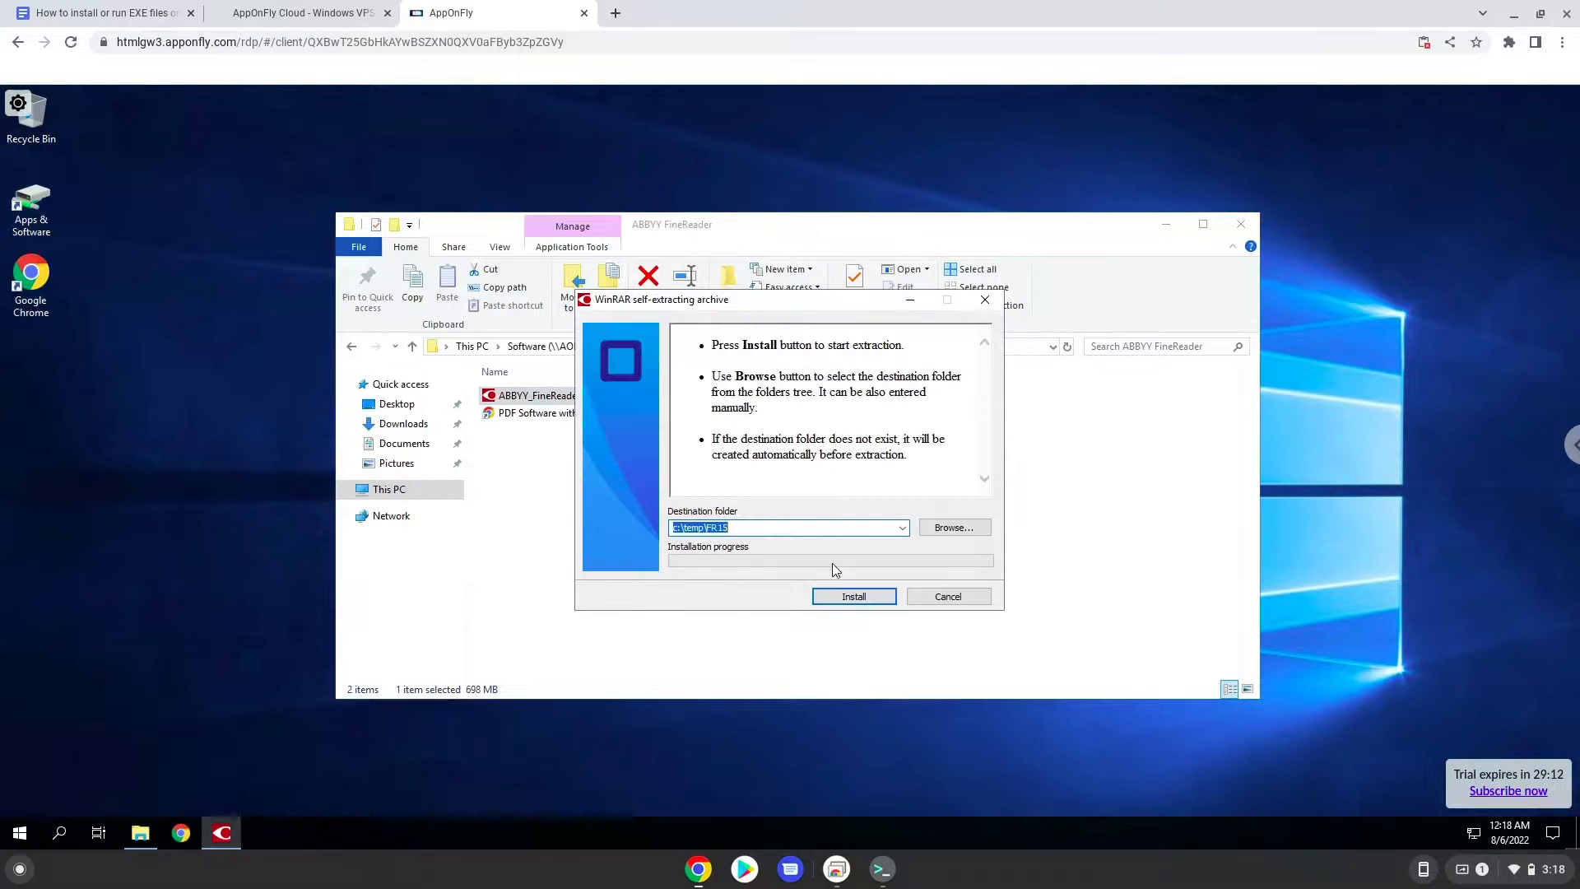
pyautogui.click(846, 597)
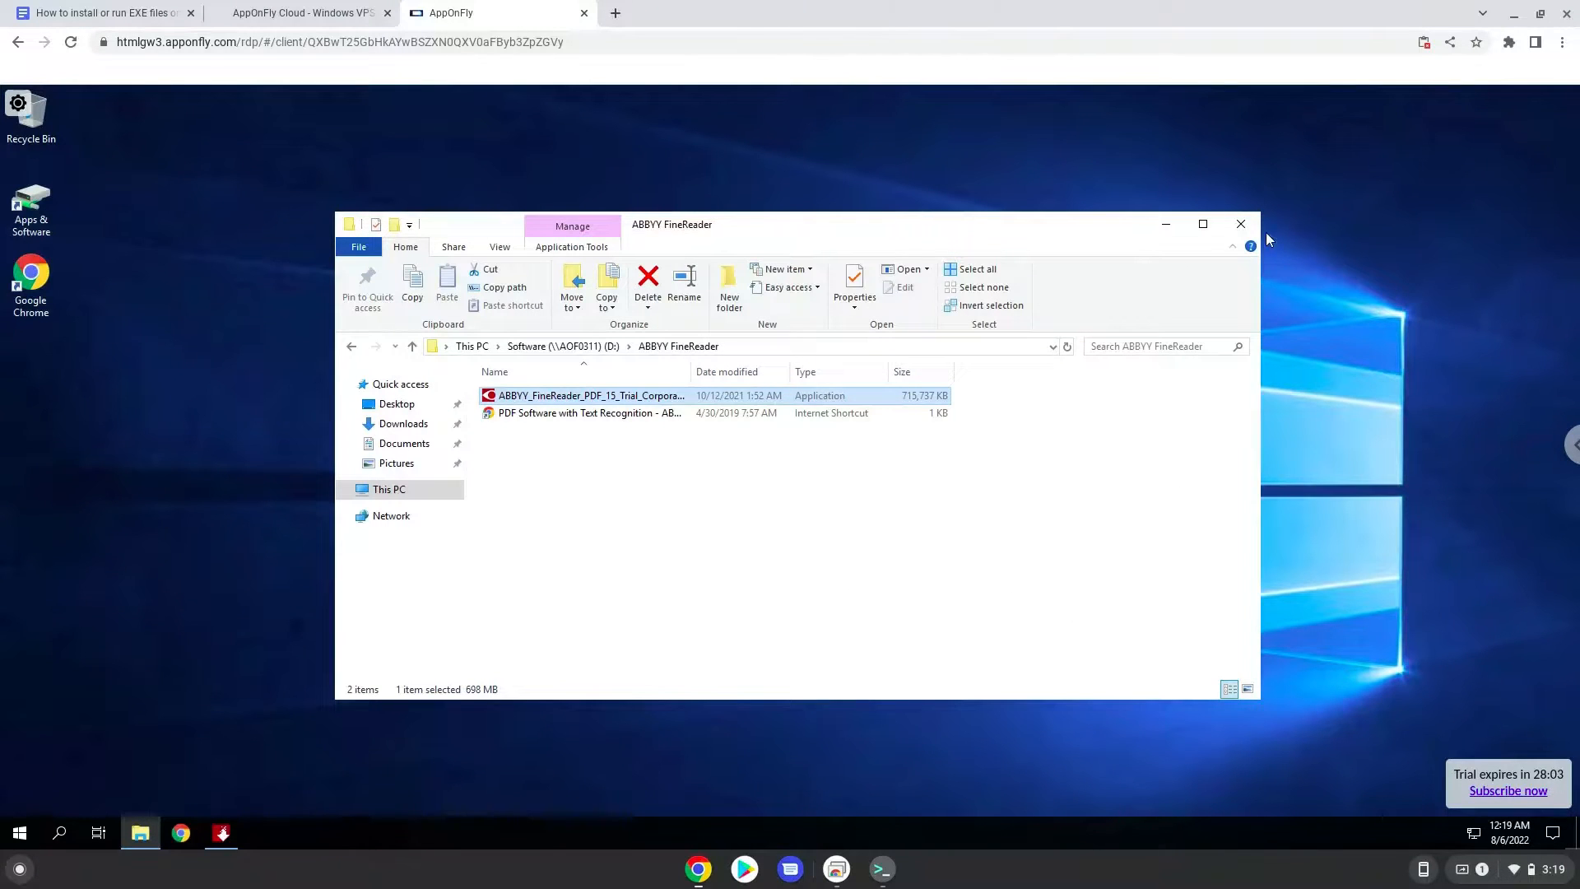
pyautogui.click(1243, 224)
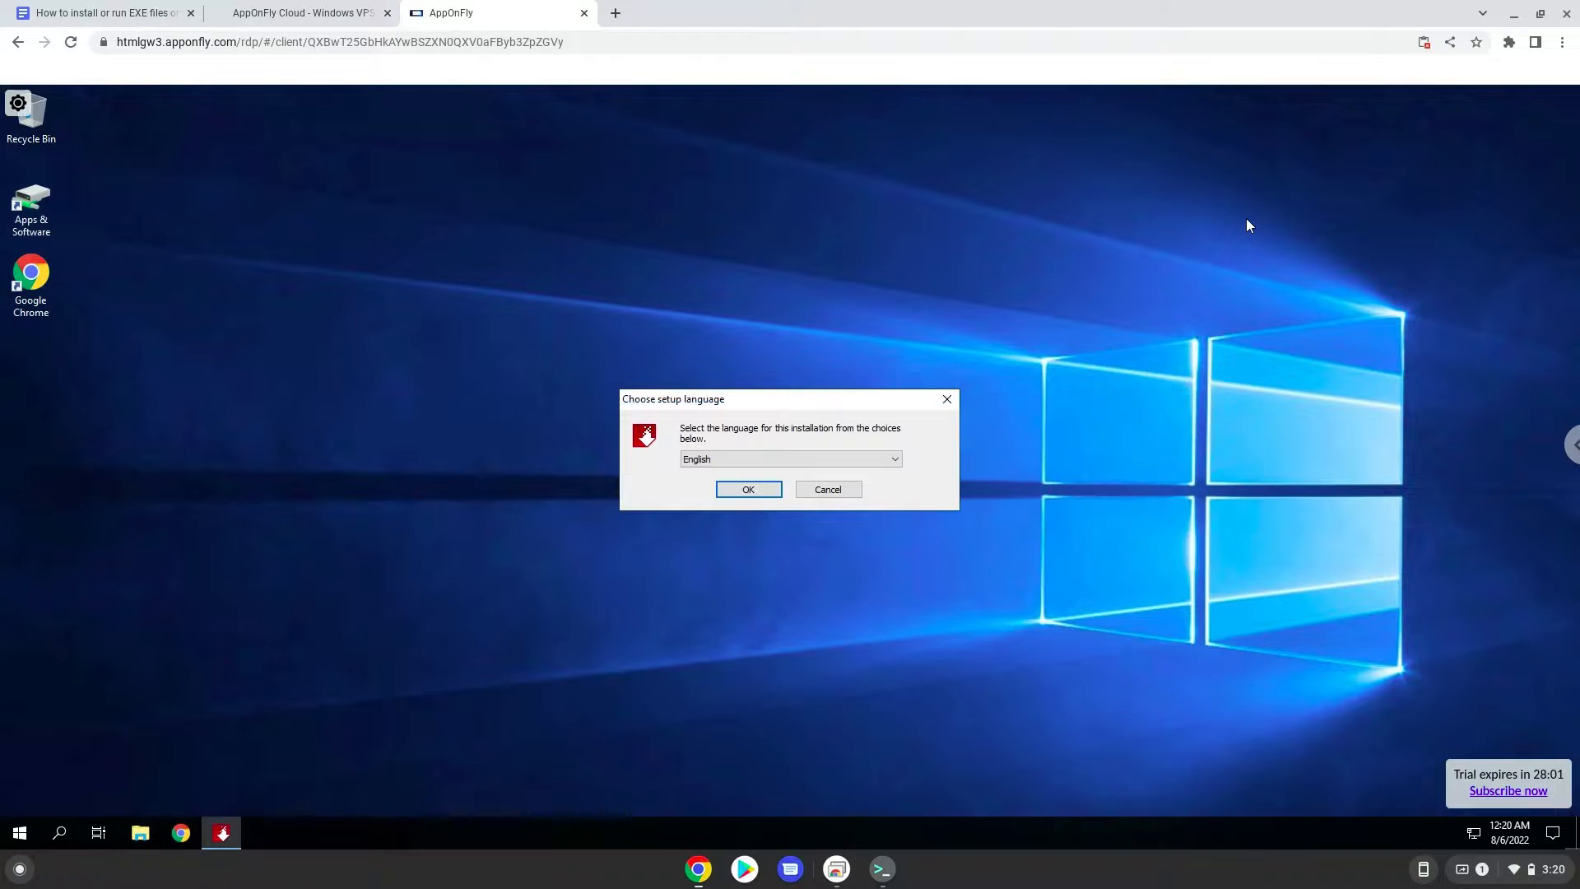
pyautogui.click(746, 496)
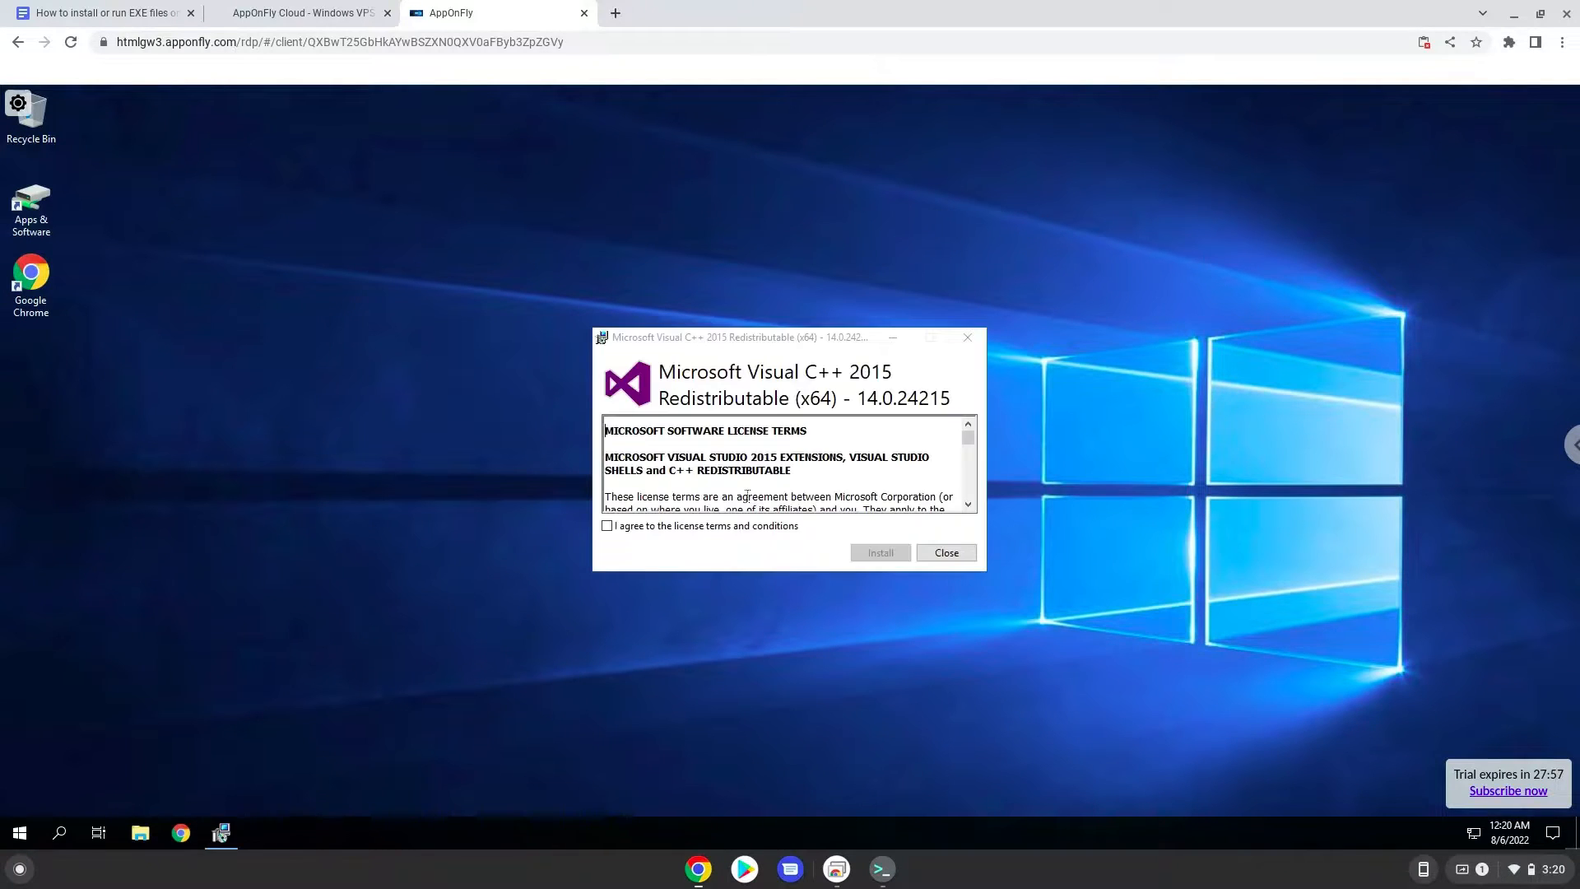
# - Accept the license terms and install the x64 and x86 Microsoft Visual C++ 2015 Redistributables
pyautogui.click(702, 531)
pyautogui.click(857, 555)
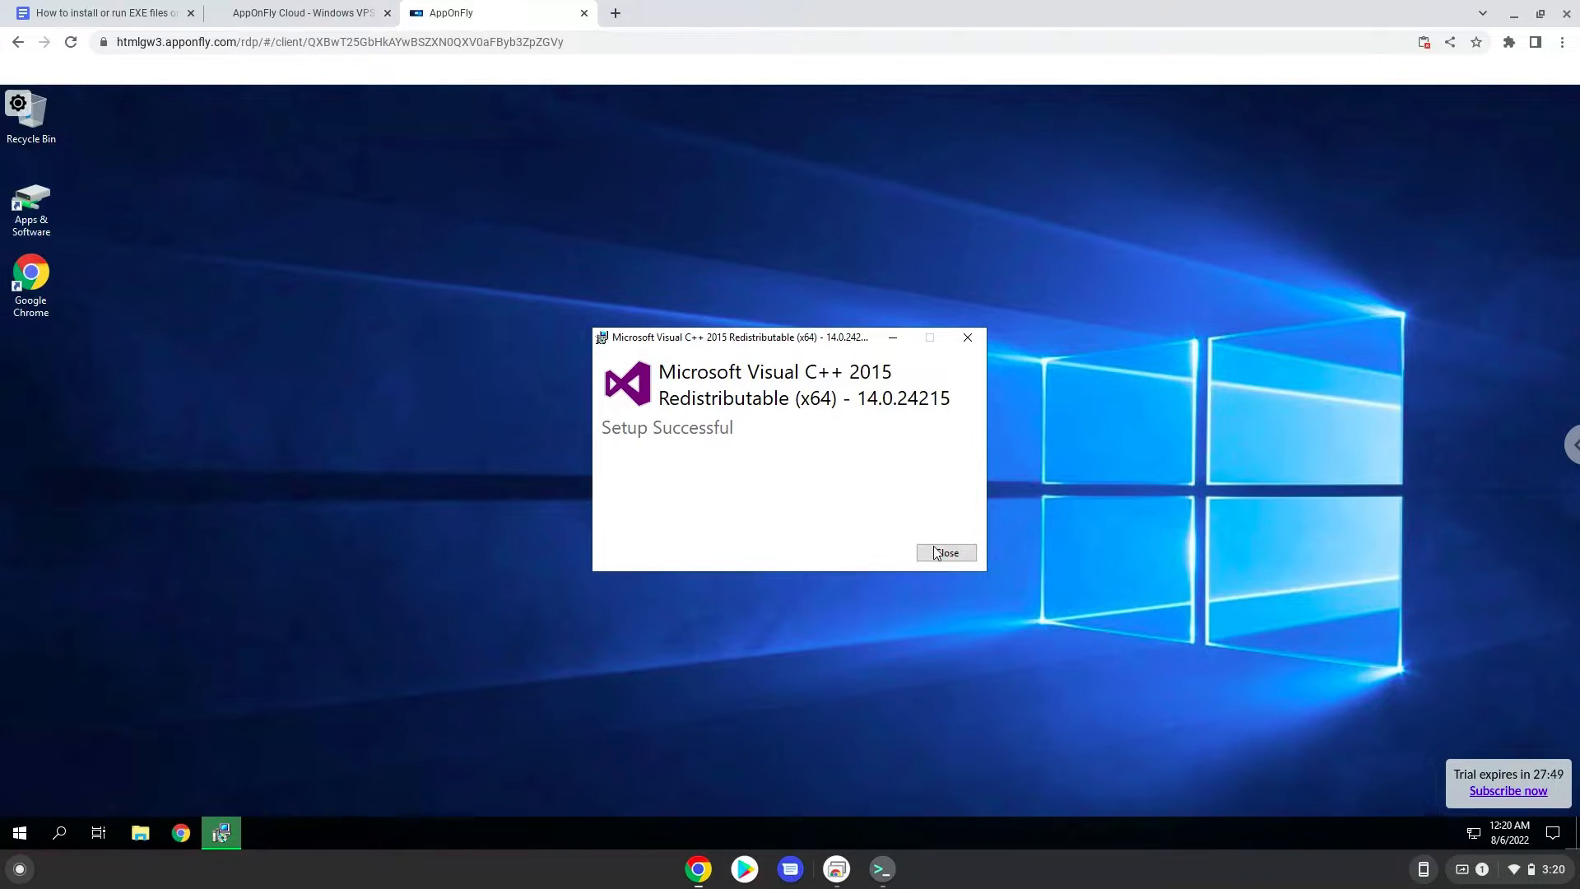
pyautogui.click(937, 552)
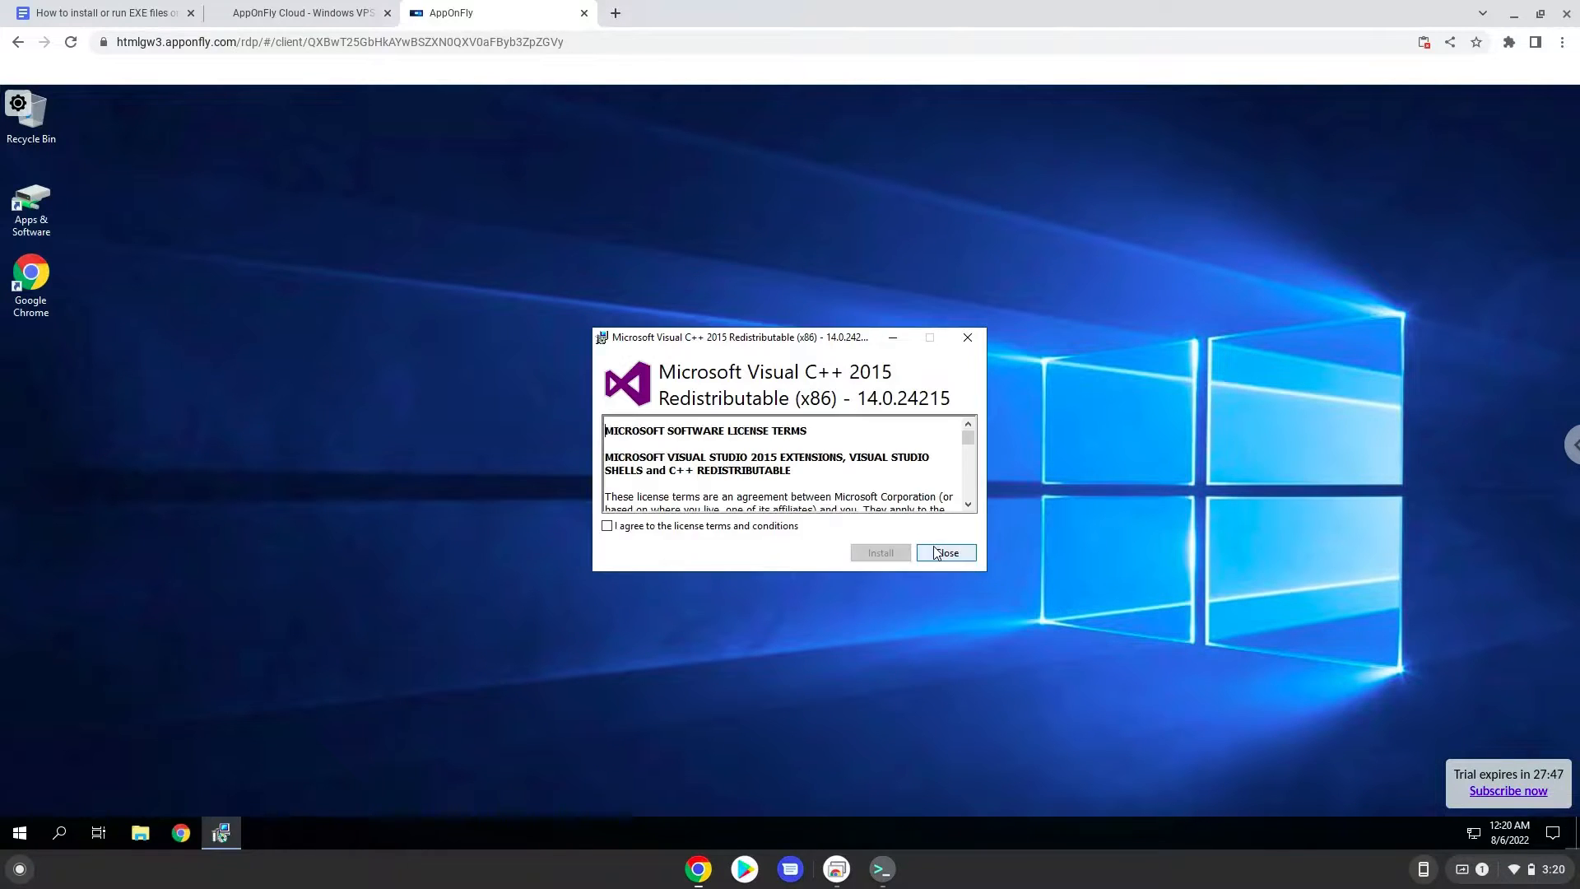
pyautogui.click(736, 530)
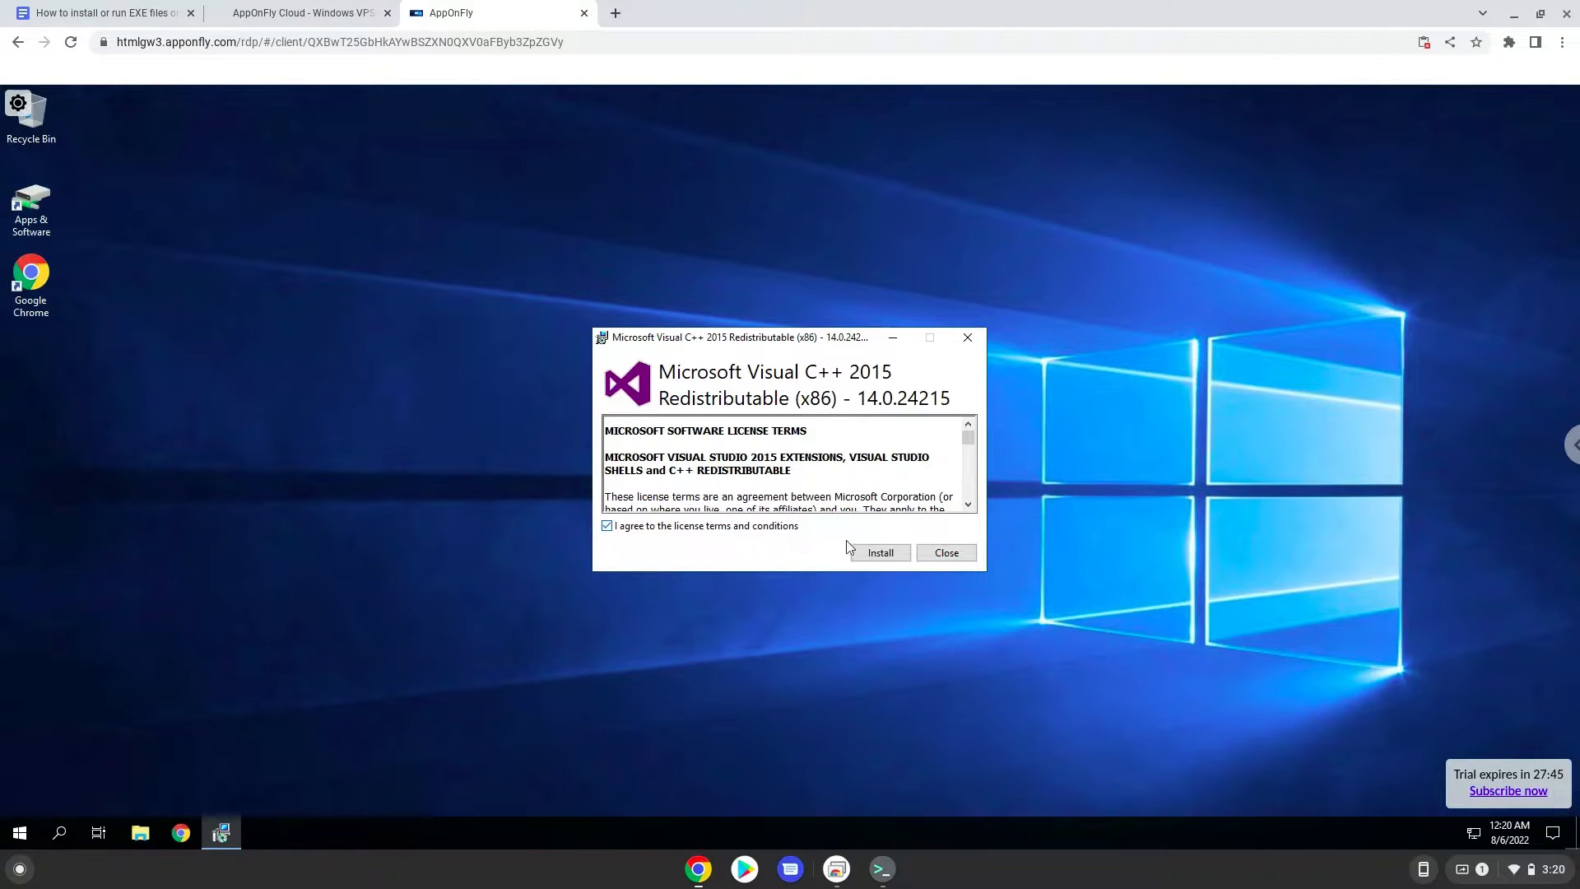
pyautogui.click(873, 551)
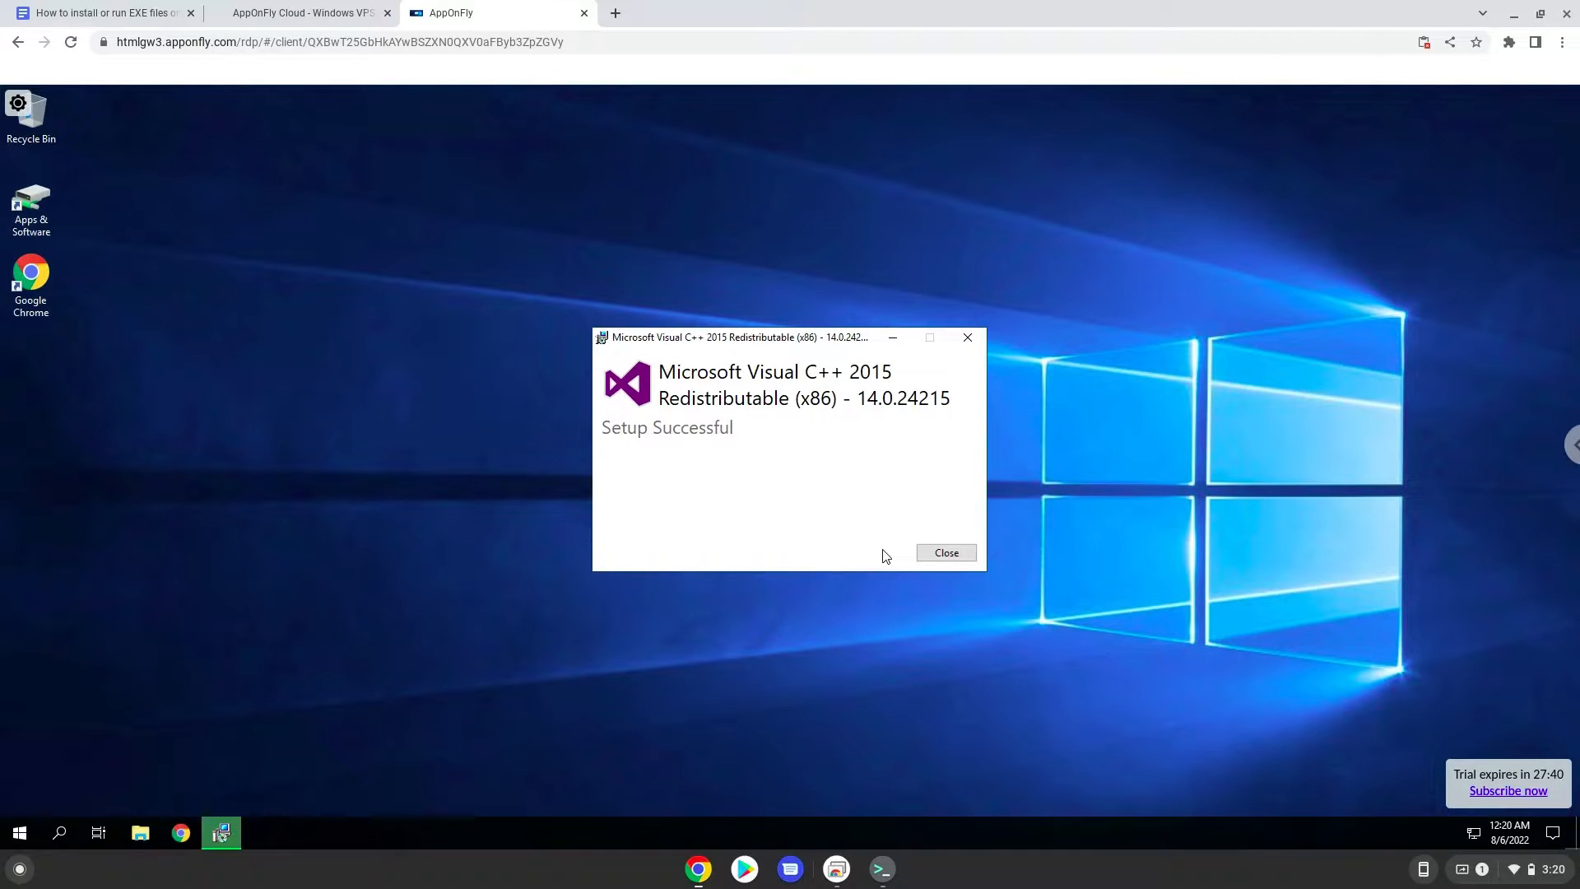
pyautogui.click(962, 556)
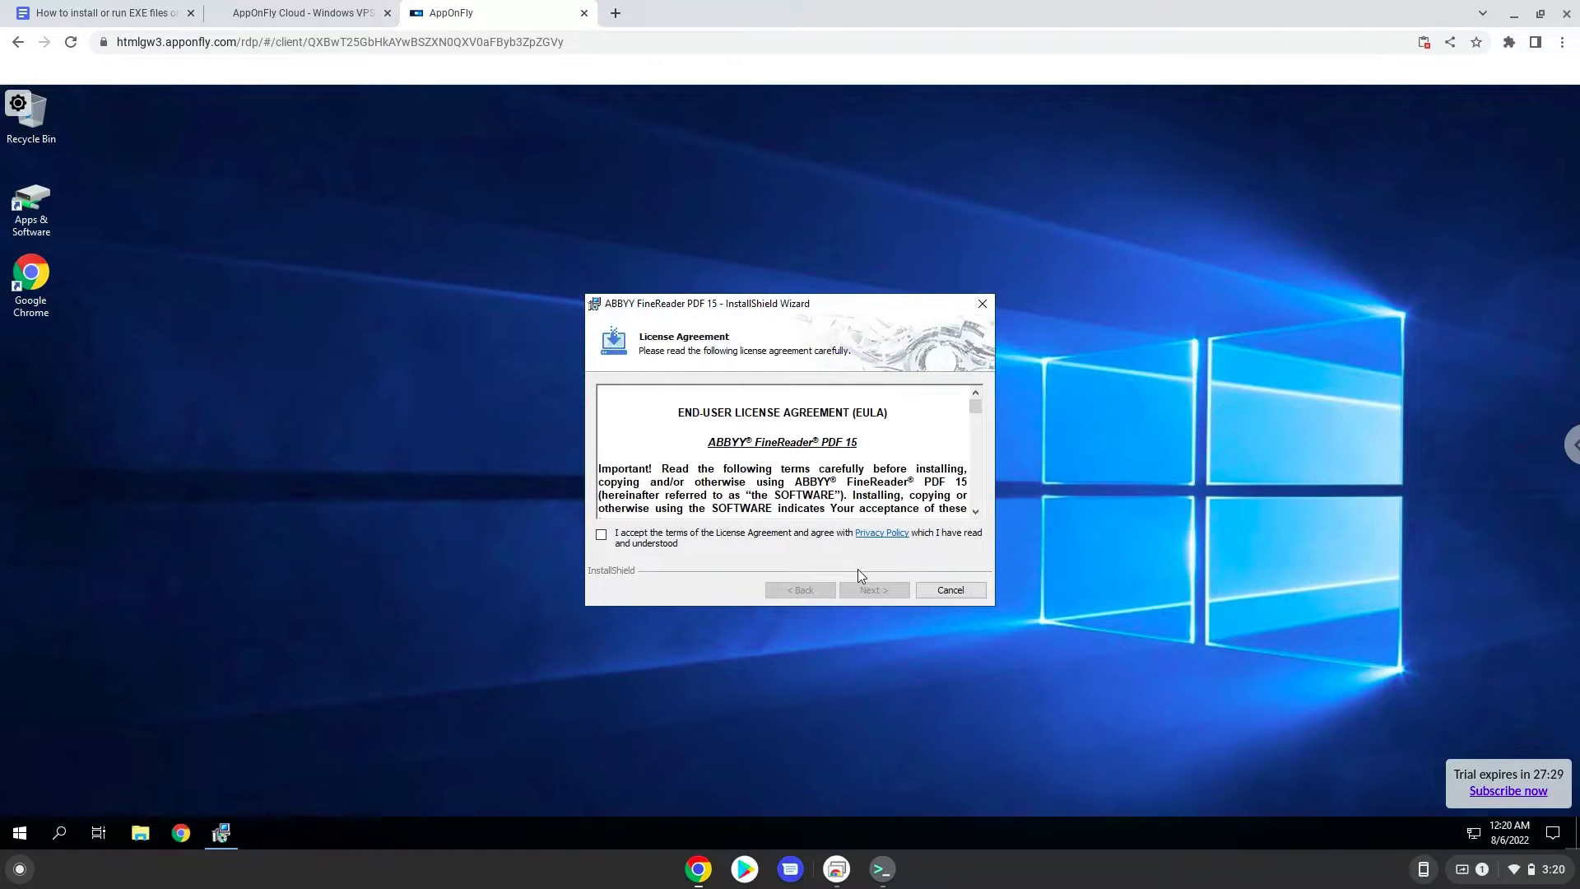
# - Accept the license agreement and install ABBYY FineReader PDF 15 with the Typical setup, without running it on exit
pyautogui.click(602, 535)
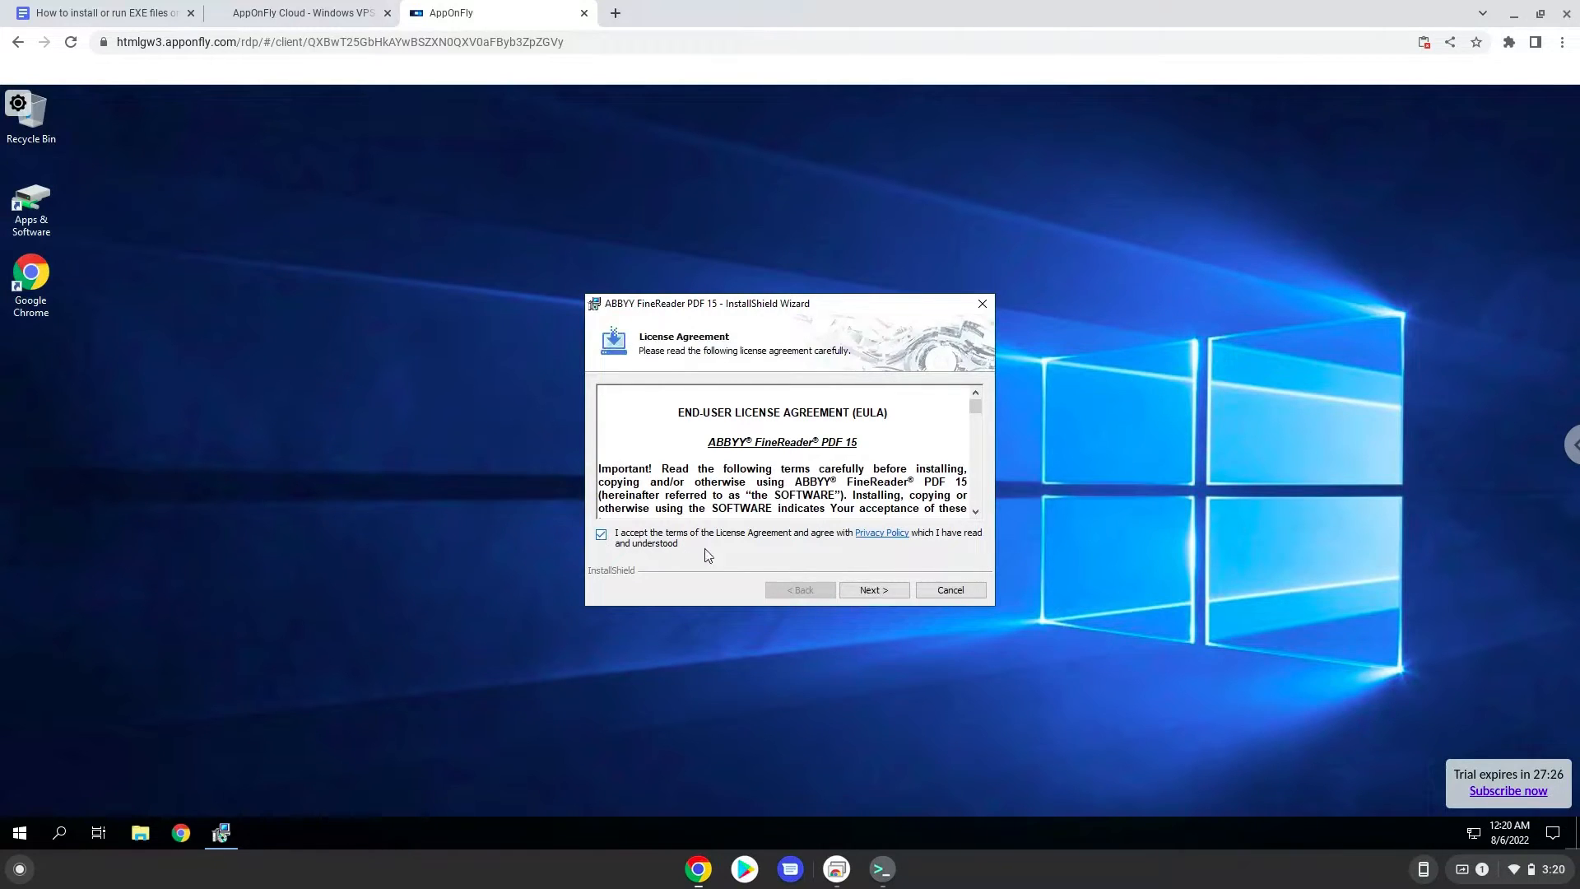
pyautogui.click(885, 591)
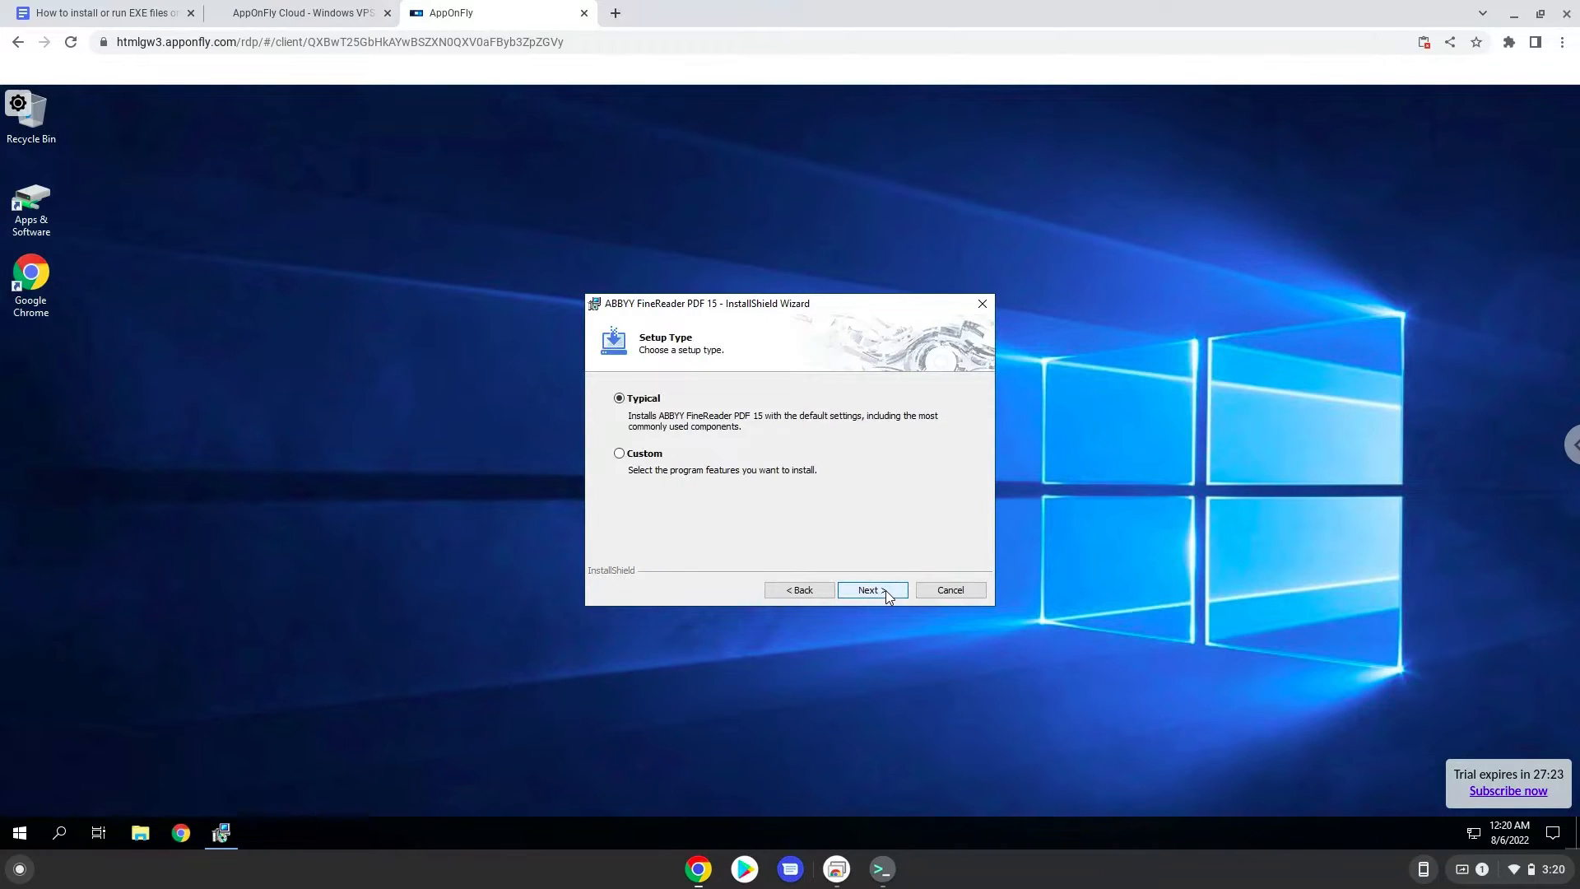
pyautogui.click(886, 590)
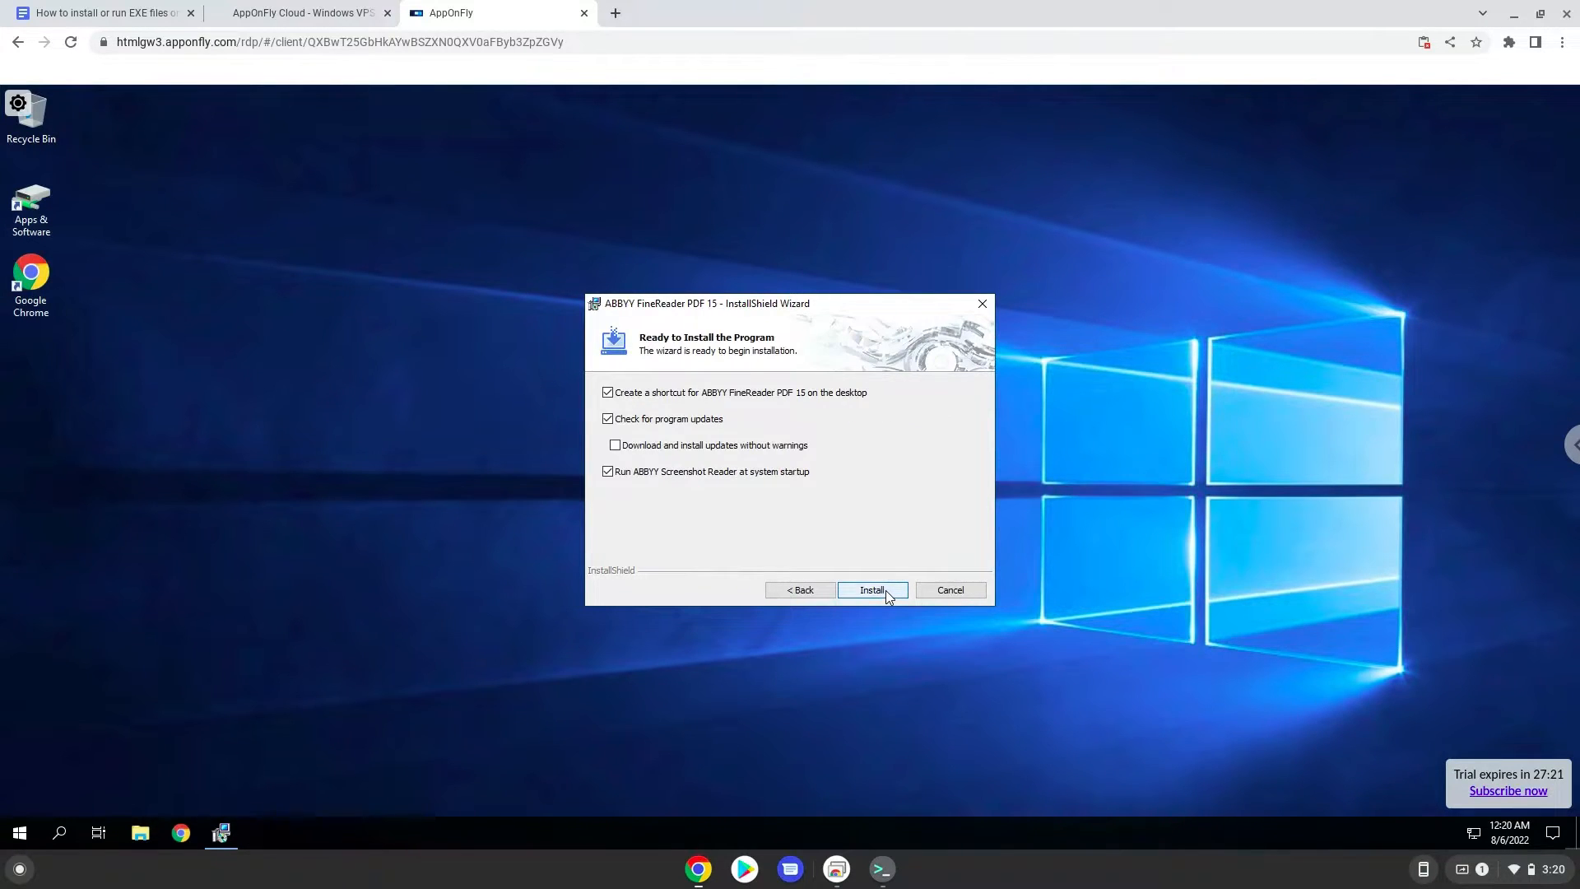
pyautogui.click(885, 590)
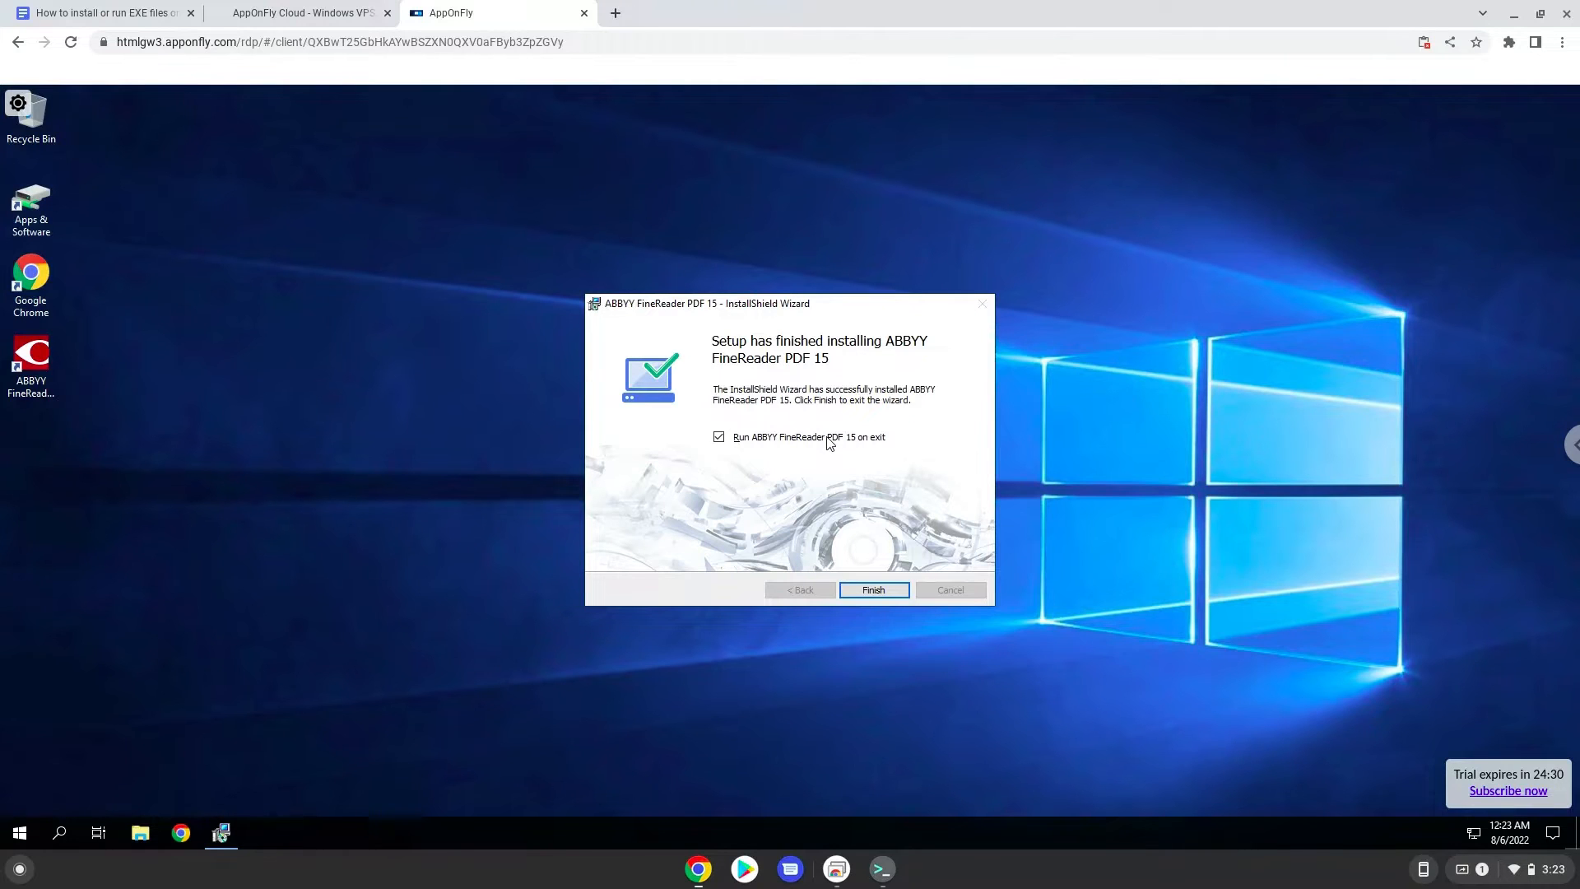
pyautogui.click(719, 437)
pyautogui.click(849, 592)
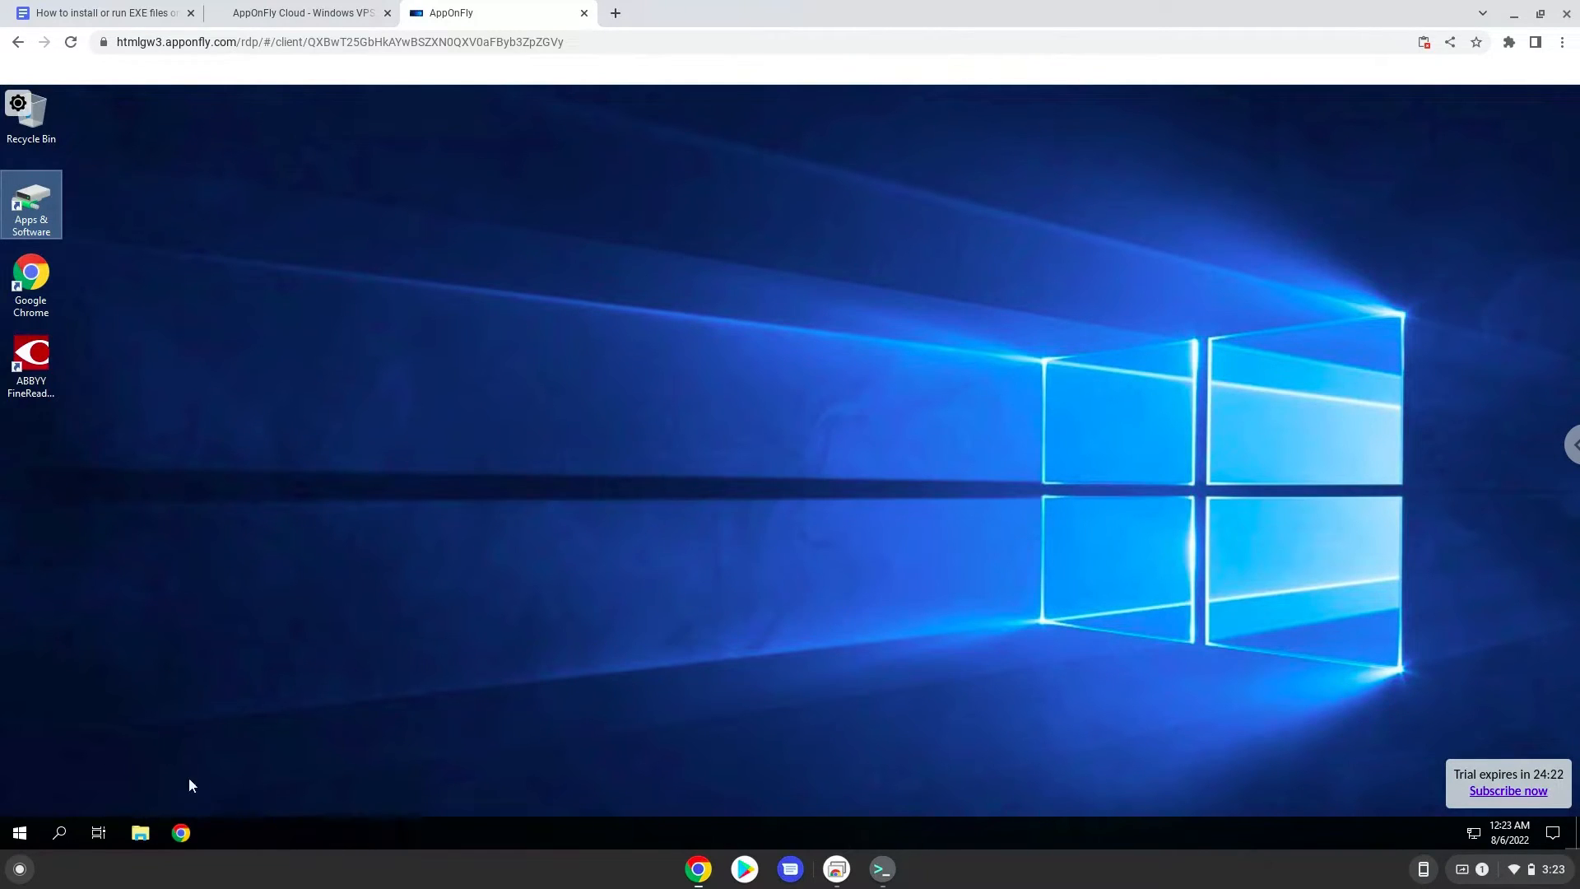
# - Launch ABBYY FineReader 15 OCR Editor, continue the free trial, and stop the registration message from showing again
pyautogui.click(20, 833)
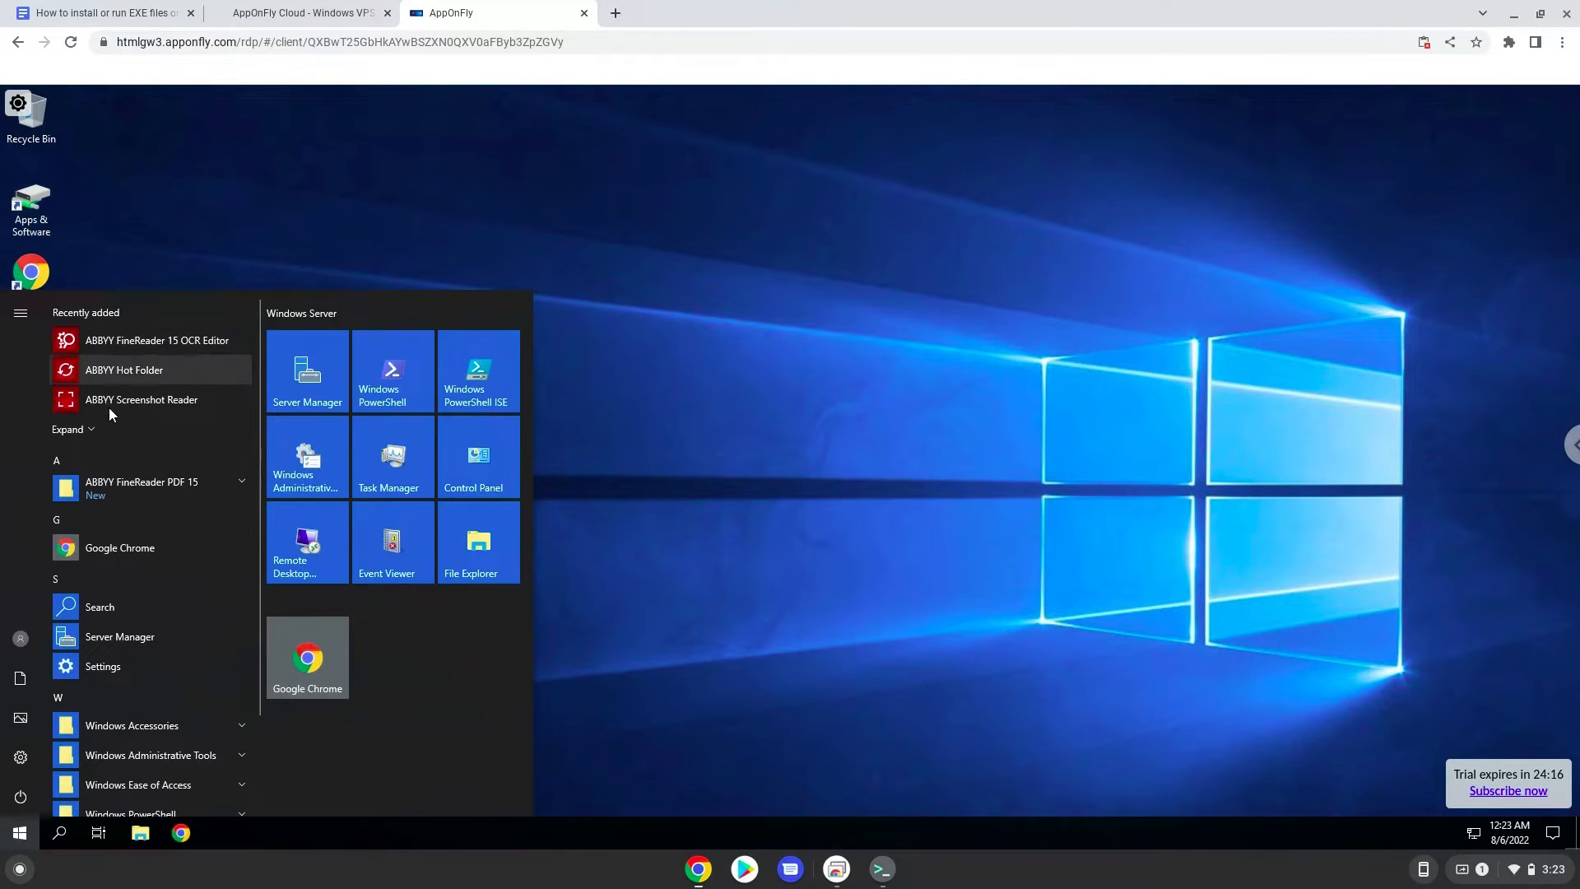
pyautogui.click(120, 345)
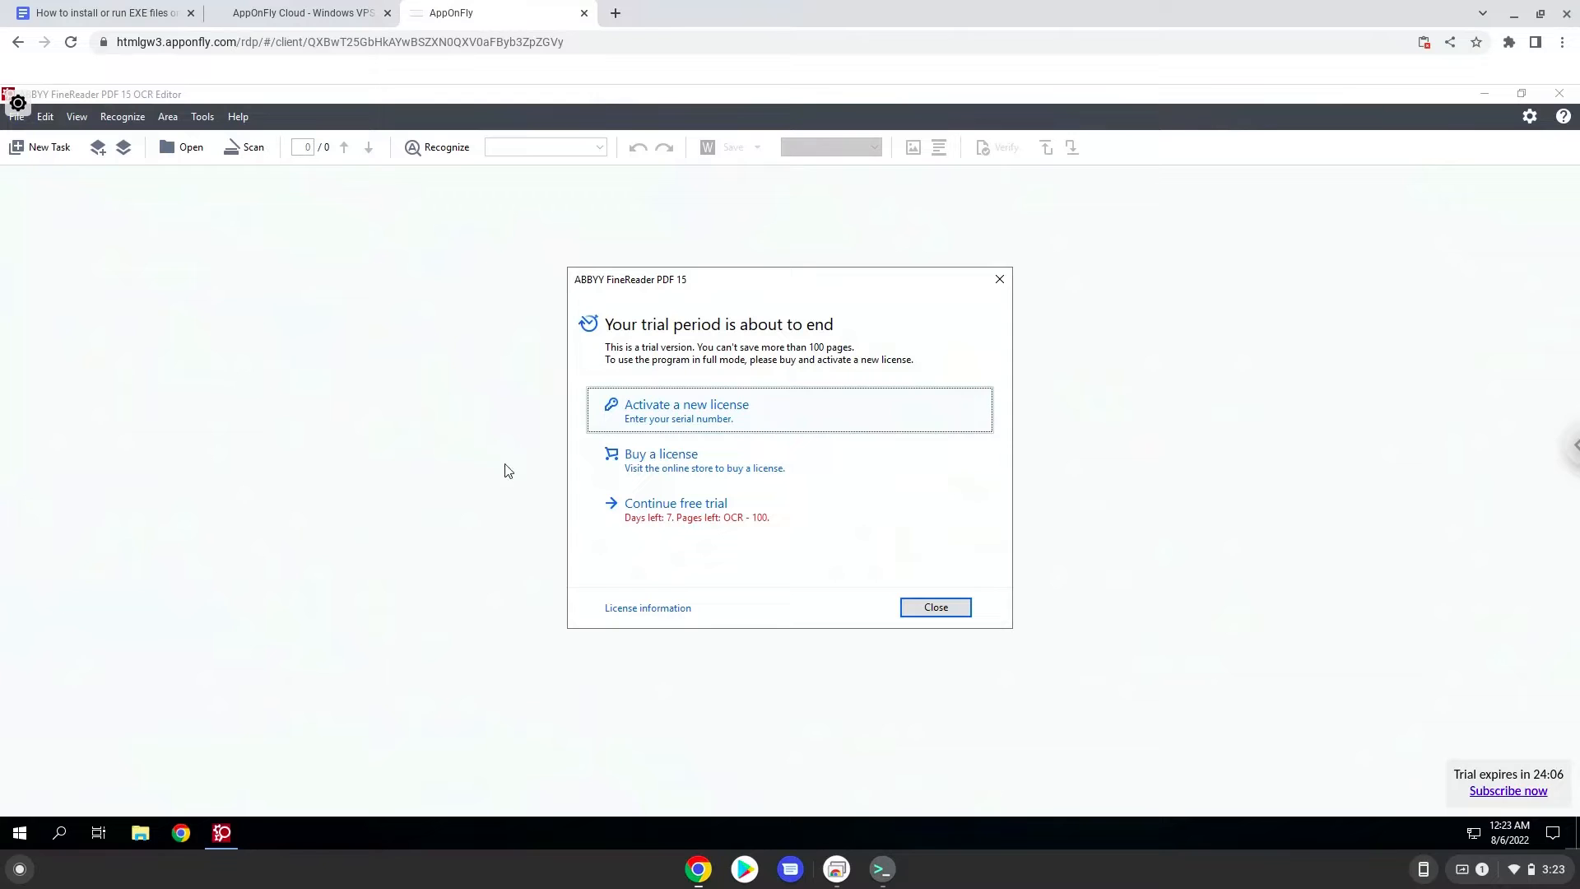
pyautogui.click(705, 517)
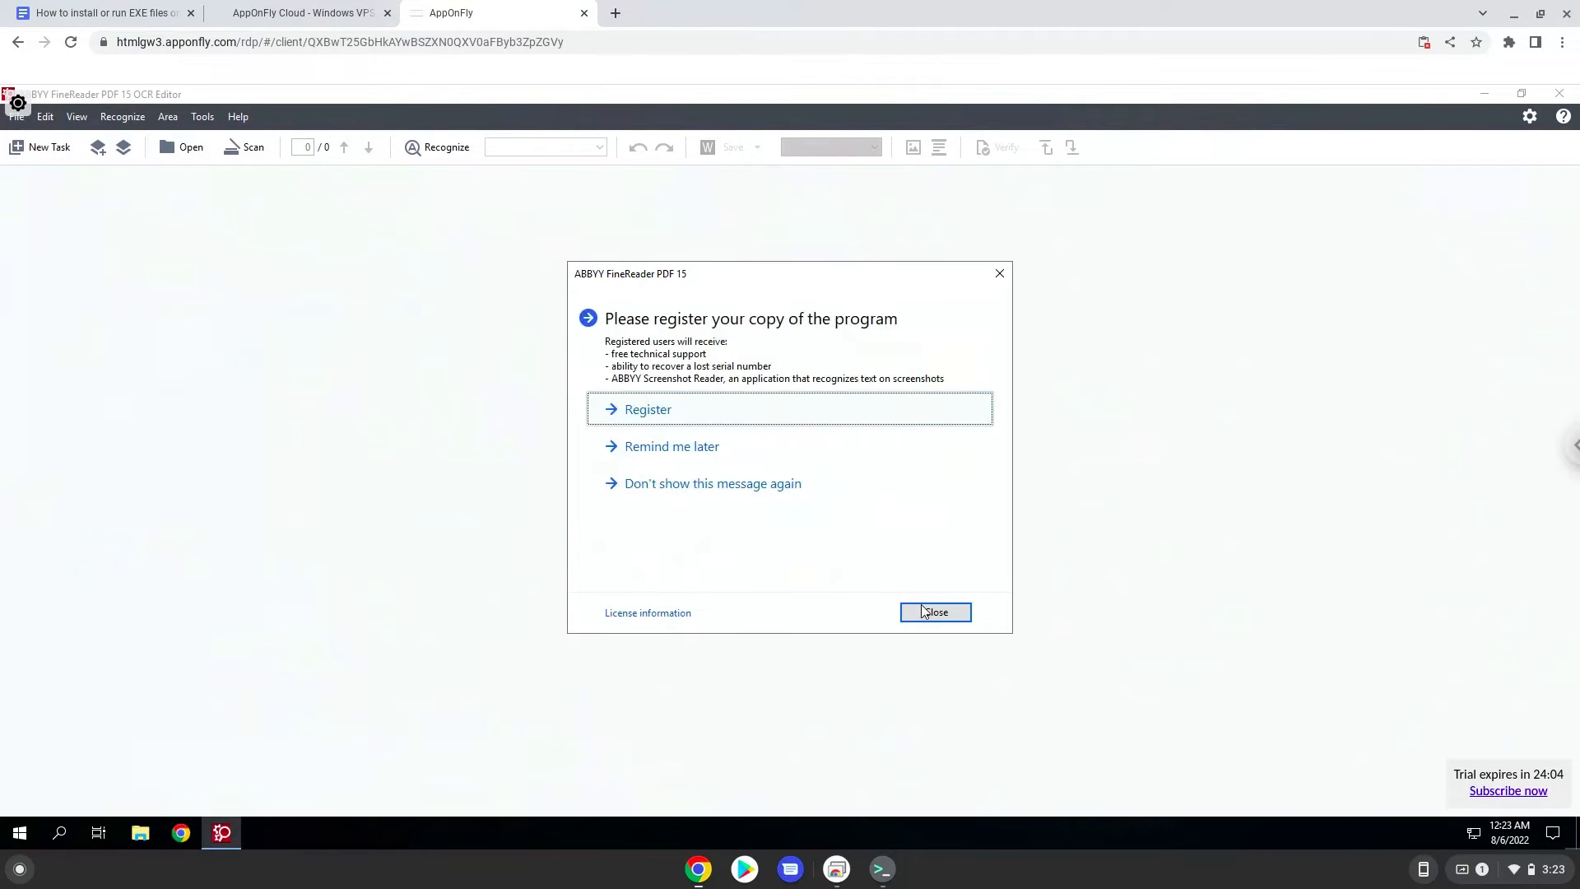
pyautogui.click(634, 484)
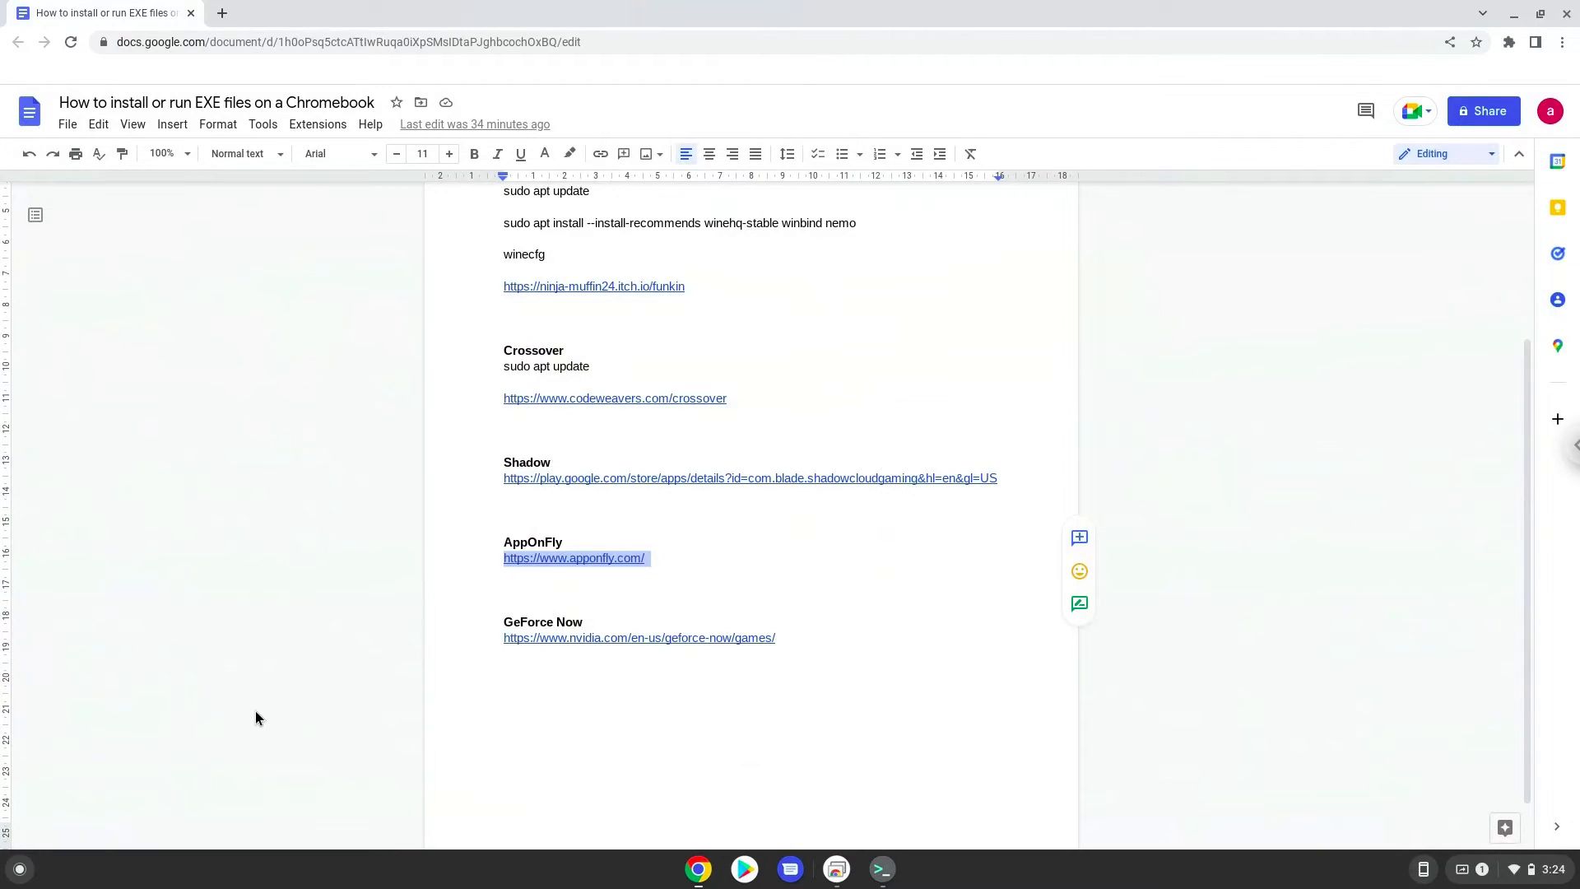
# - Open the GeForce Now games link listed in the EXE files document
pyautogui.click(567, 640)
pyautogui.click(564, 662)
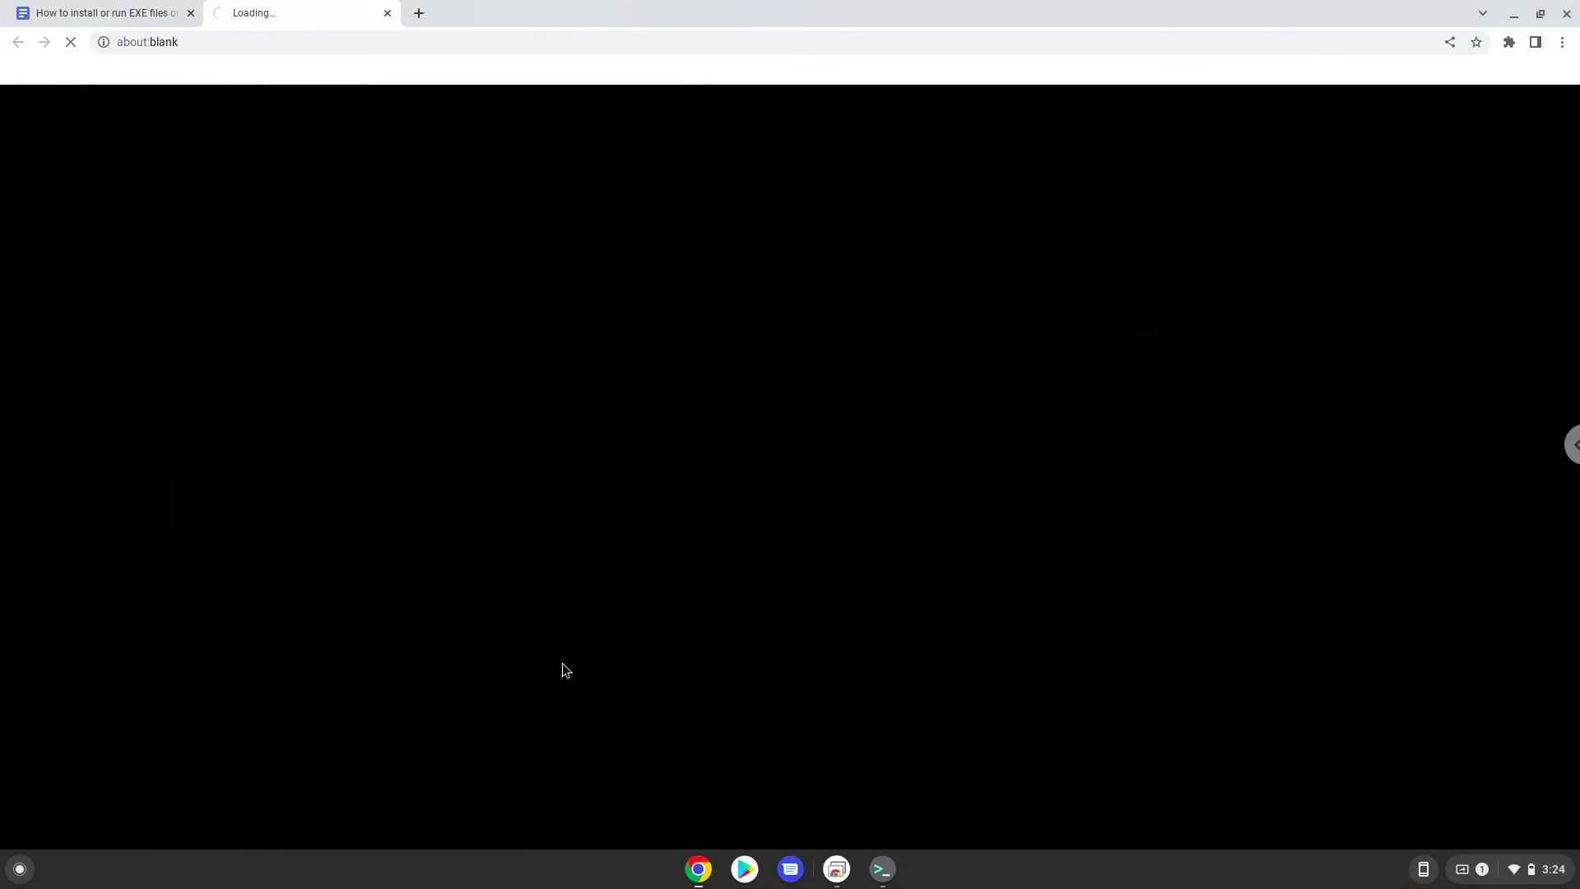